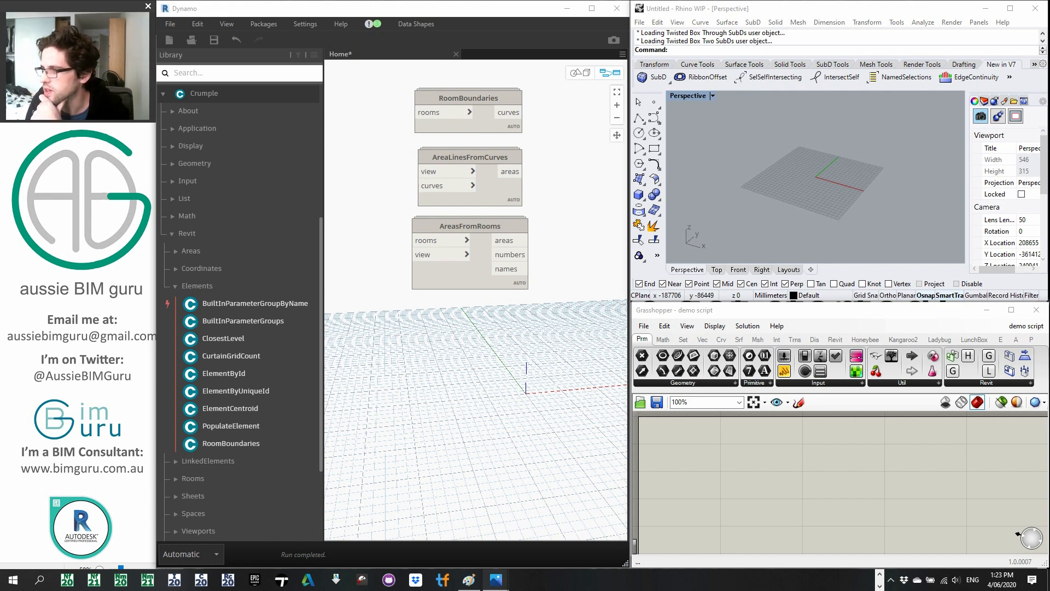
Move Dynamo aside to uncover the Revit floor plan and inspect the extents of room Vest. 101.
{"action": "left_click_drag", "start_coordinate": [337, 6], "coordinate": [760, 11]}
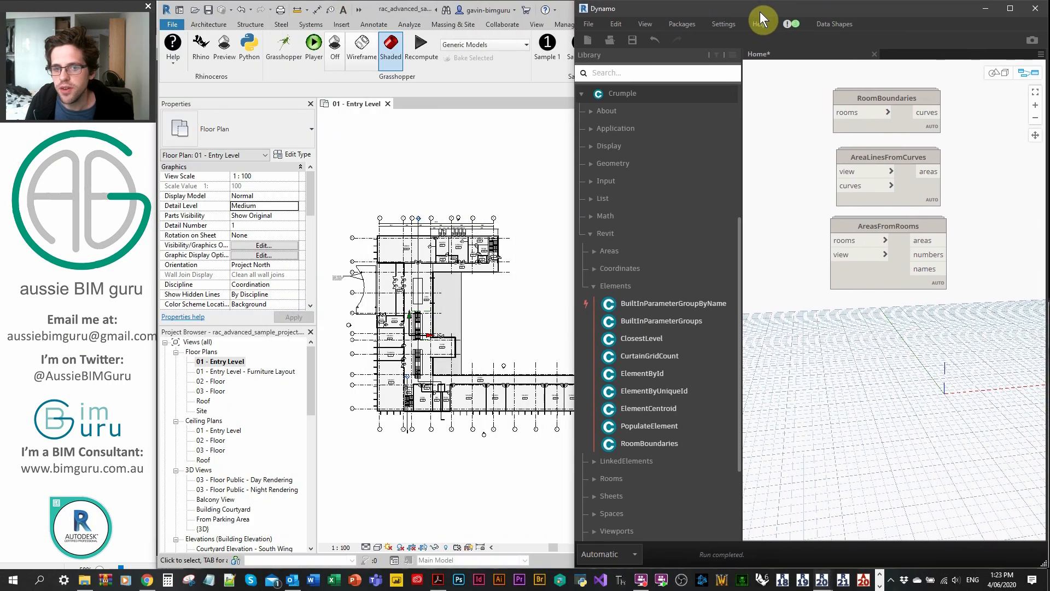
{"action": "left_click", "coordinate": [340, 194]}
{"action": "scroll", "coordinate": [387, 300], "scroll_direction": "up", "scroll_amount": 5}
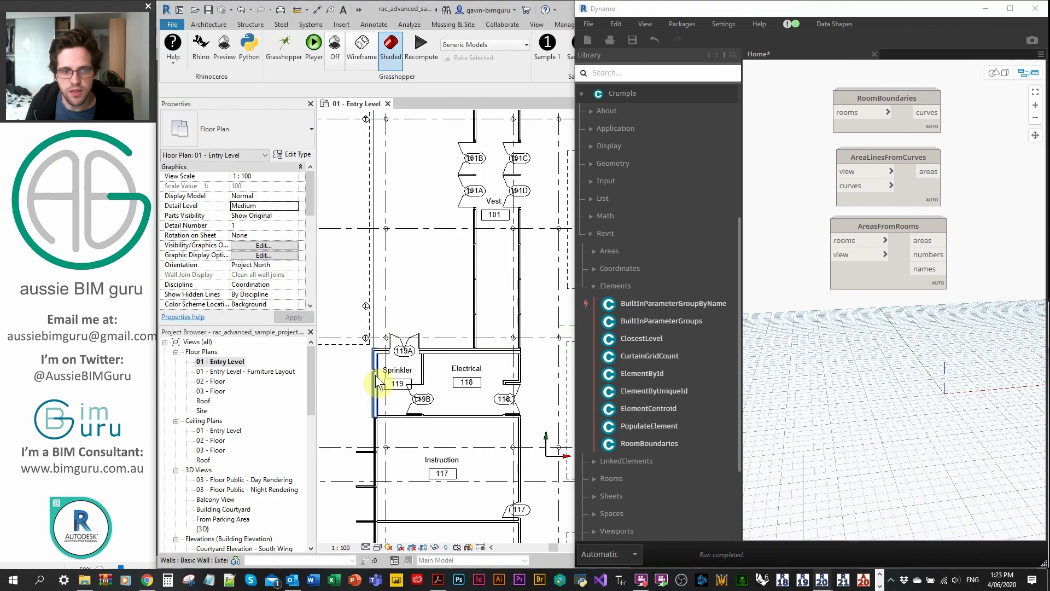
{"action": "scroll", "coordinate": [475, 214], "scroll_direction": "up", "scroll_amount": 3}
{"action": "left_click", "coordinate": [473, 214]}
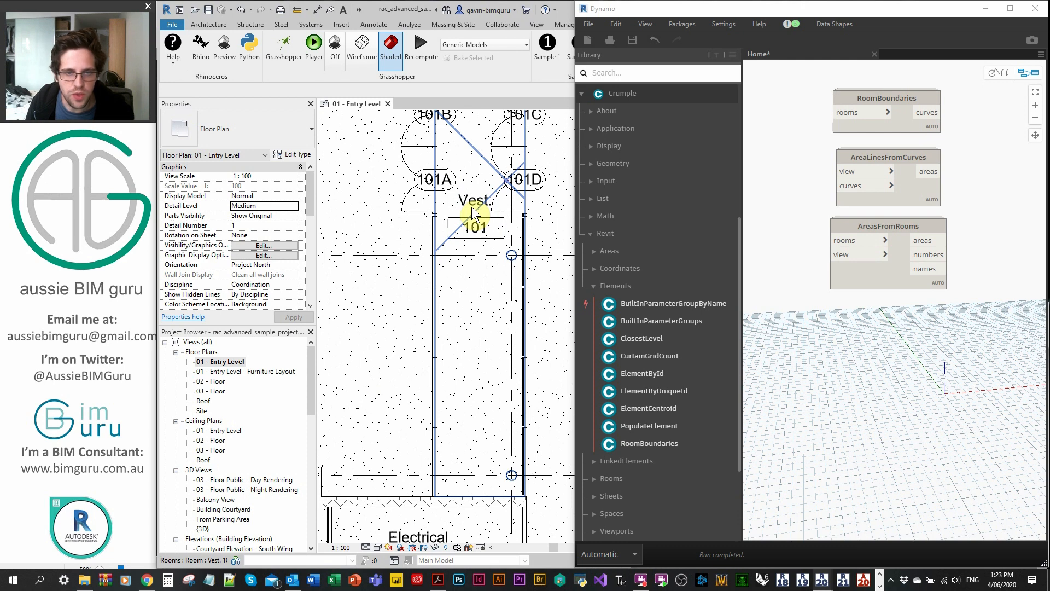
{"action": "left_click", "coordinate": [473, 209]}
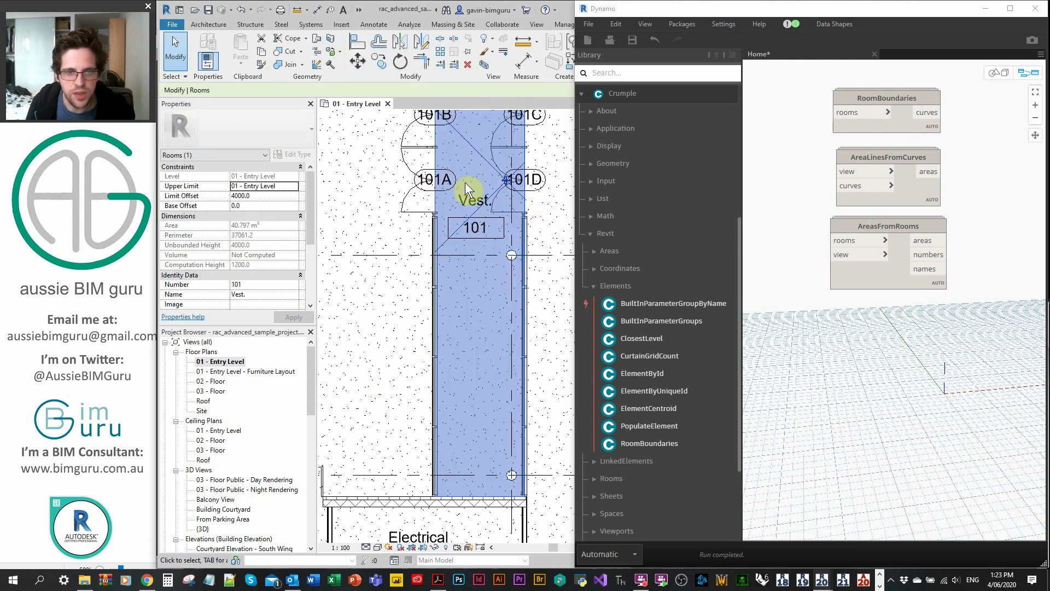
{"action": "key", "text": "Escape"}
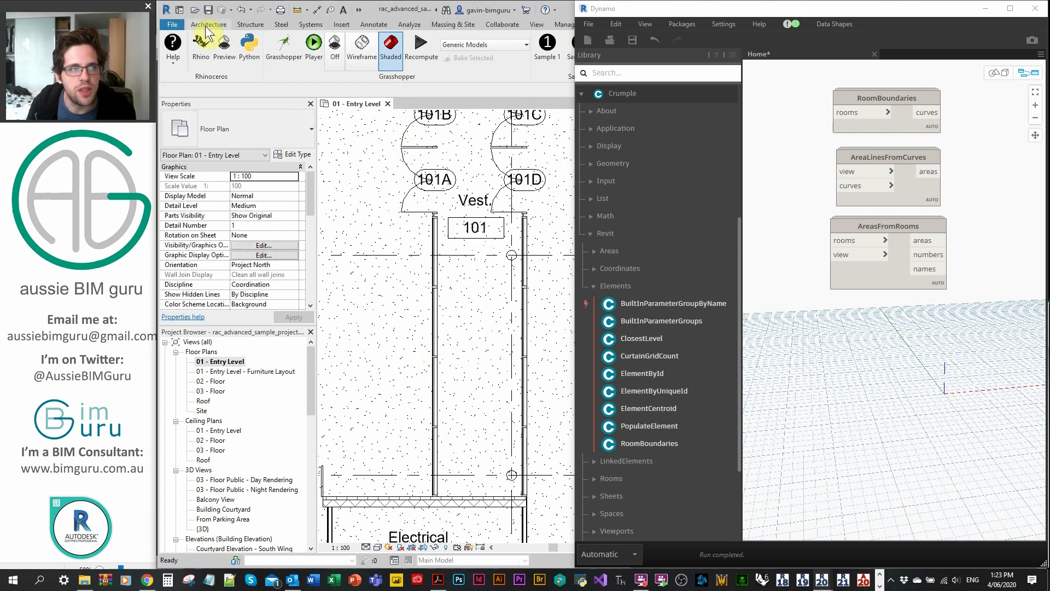
Review the room area computation setting in Area and Volume Computations and accept it as is.
{"action": "left_click", "coordinate": [208, 24]}
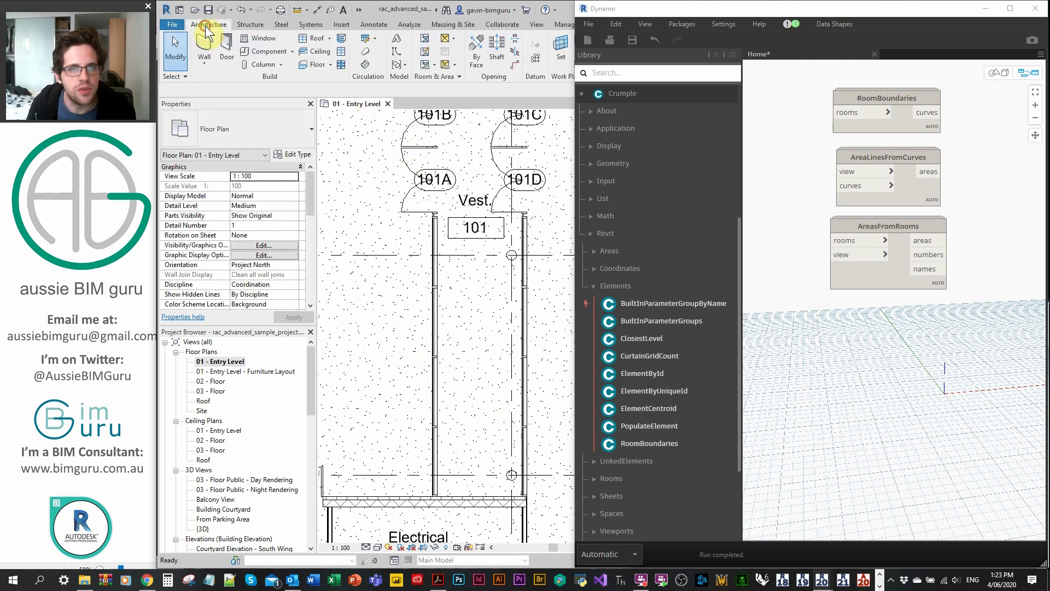
{"action": "left_click", "coordinate": [452, 77]}
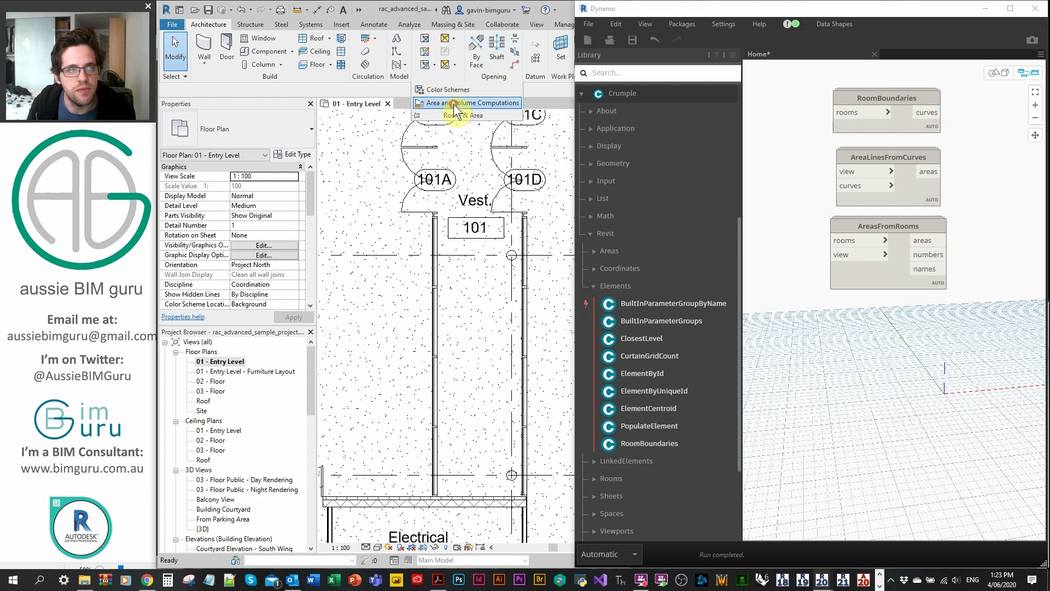
{"action": "left_click", "coordinate": [454, 103]}
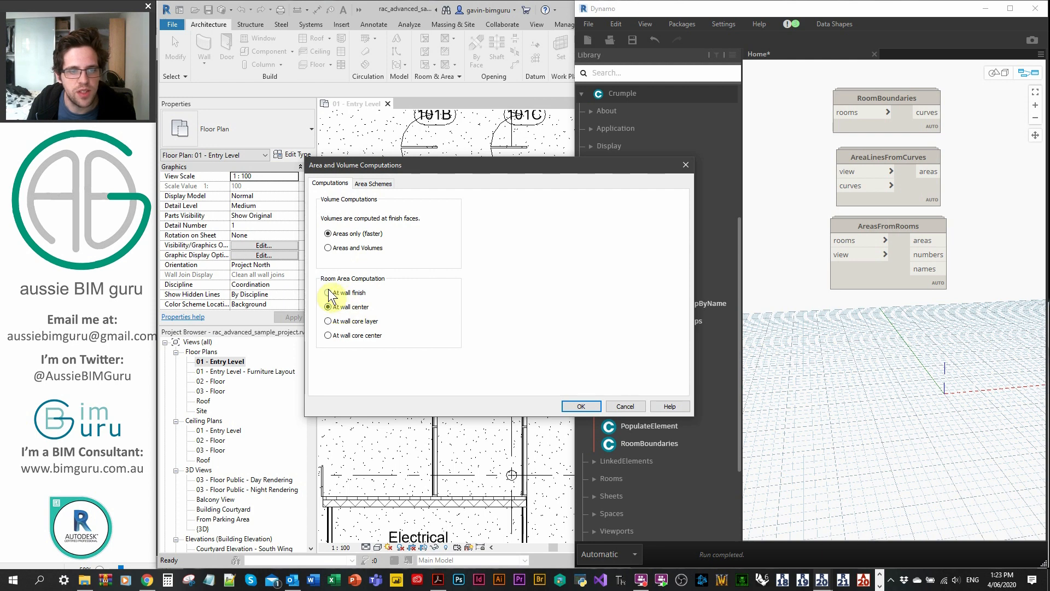
{"action": "left_click", "coordinate": [581, 406]}
Select rooms Electrical 118 and Instruction 117 together and examine their shared boundary along the wall.
{"action": "middle_click_drag", "start_coordinate": [469, 356], "coordinate": [502, 199]}
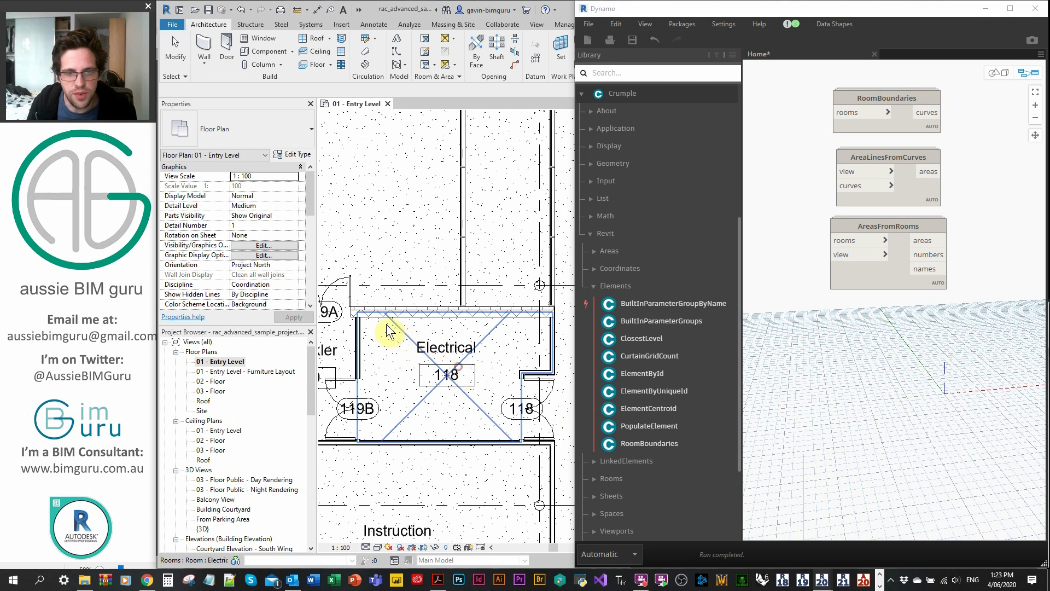
{"action": "left_click", "coordinate": [424, 421]}
{"action": "middle_click_drag", "start_coordinate": [424, 421], "coordinate": [468, 241]}
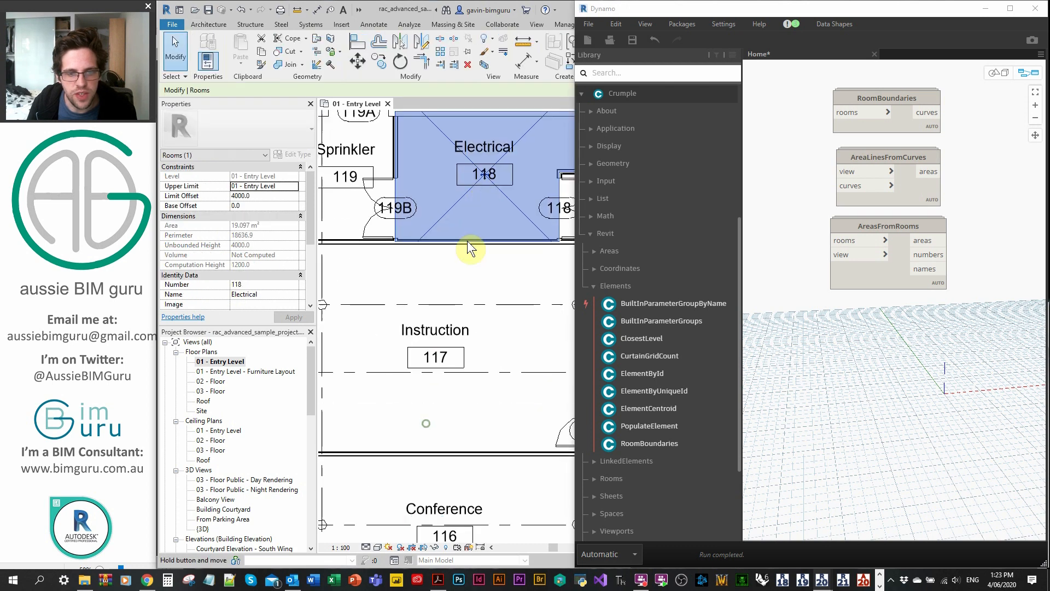
{"action": "left_click", "coordinate": [436, 348], "text": "ctrl"}
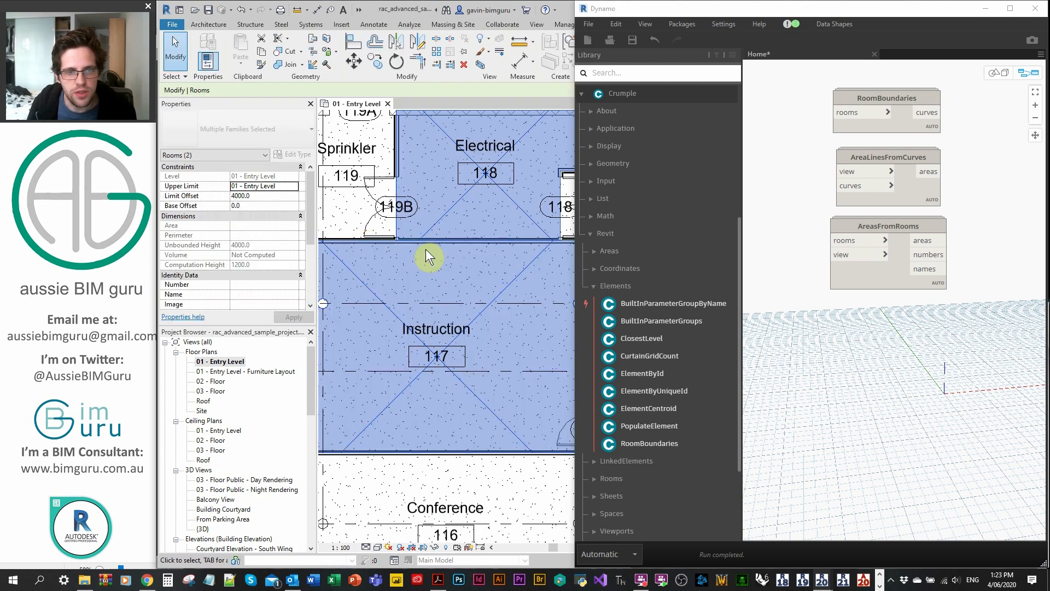
{"action": "scroll", "coordinate": [429, 256], "scroll_direction": "up", "scroll_amount": 3}
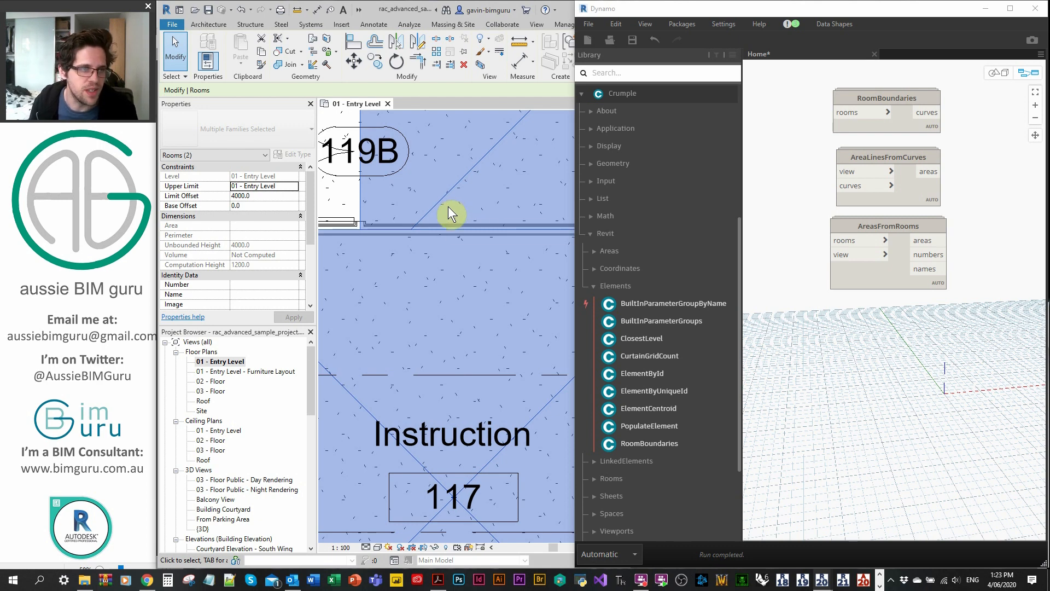
Narrow the Dynamo window to expose more of the Revit plan and clear the room selection.
{"action": "left_click", "coordinate": [869, 365]}
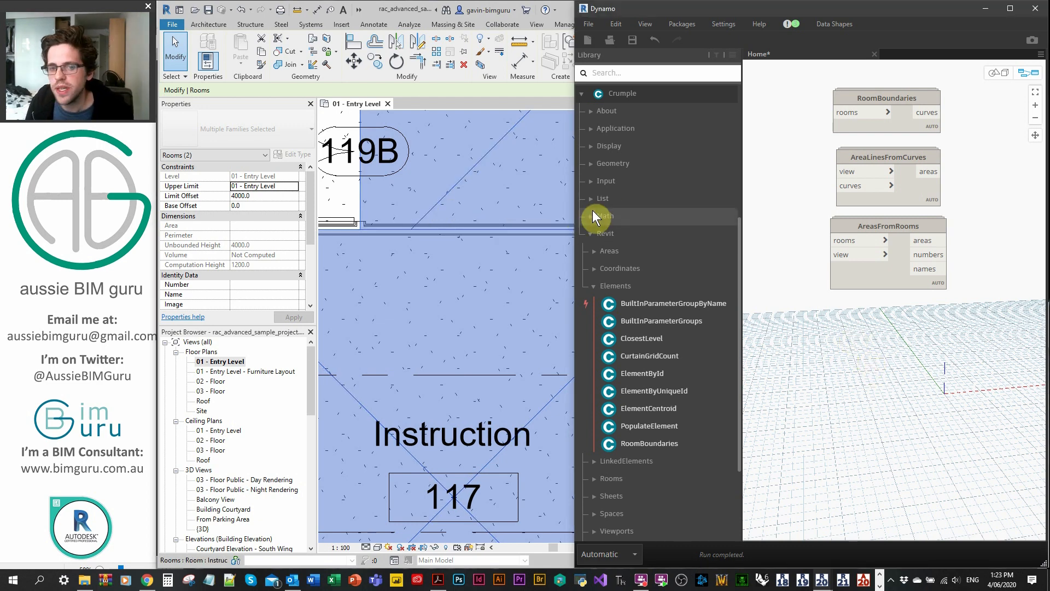
{"action": "left_click_drag", "start_coordinate": [576, 202], "coordinate": [620, 213]}
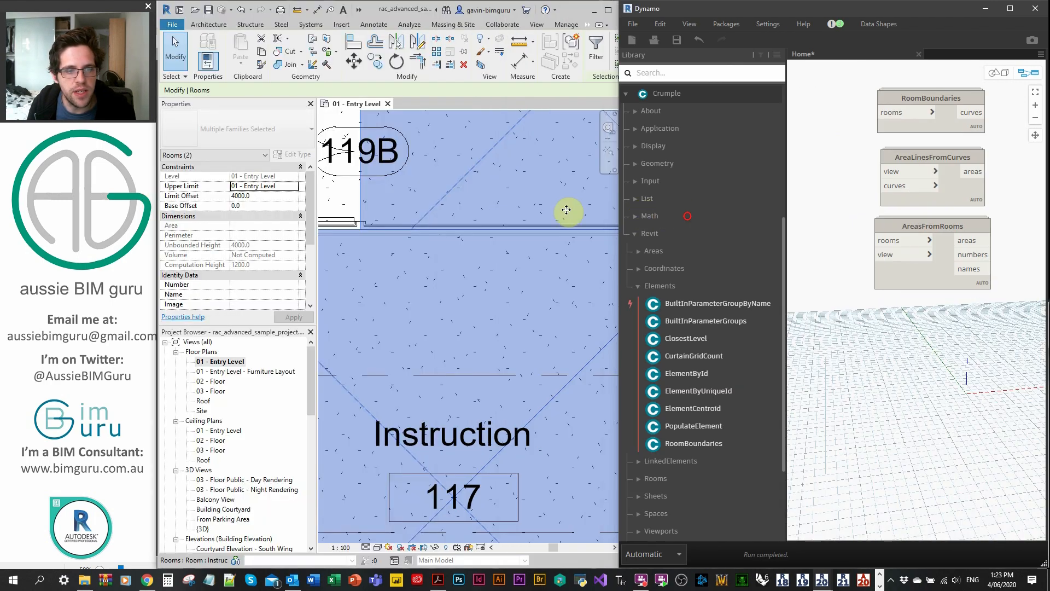
{"action": "left_click", "coordinate": [459, 295]}
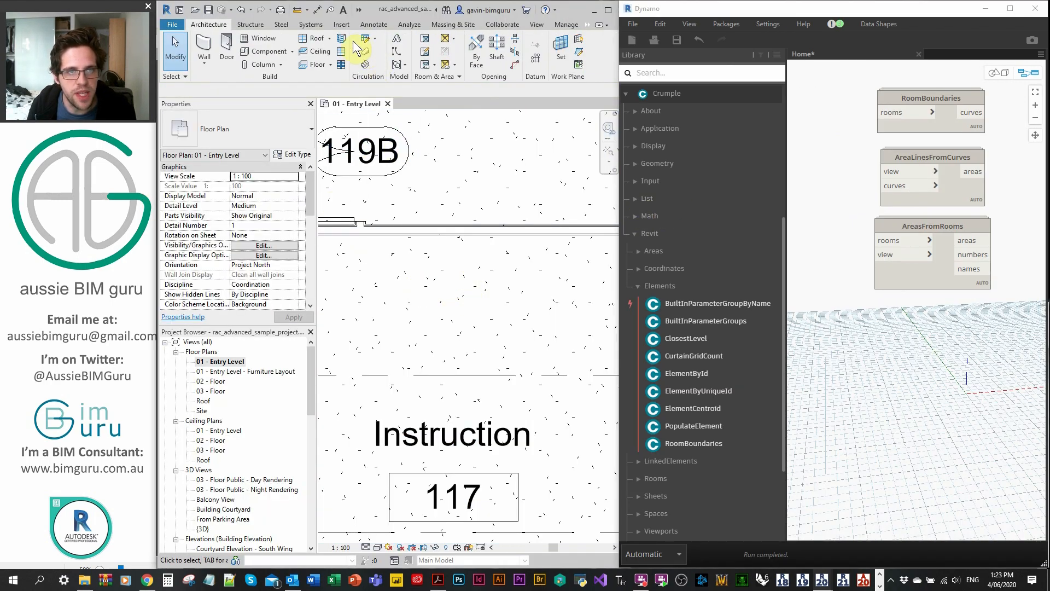
Create a Gross Building area plan for 01 - Entry Level, allowing duplicates of existing views.
{"action": "left_click", "coordinate": [537, 25]}
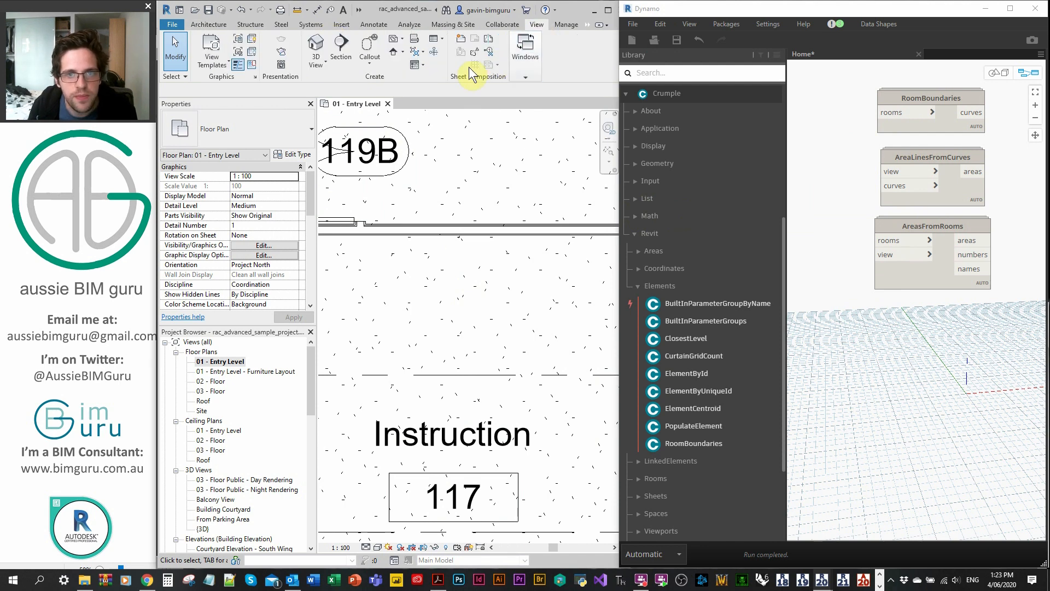
{"action": "left_click", "coordinate": [395, 39]}
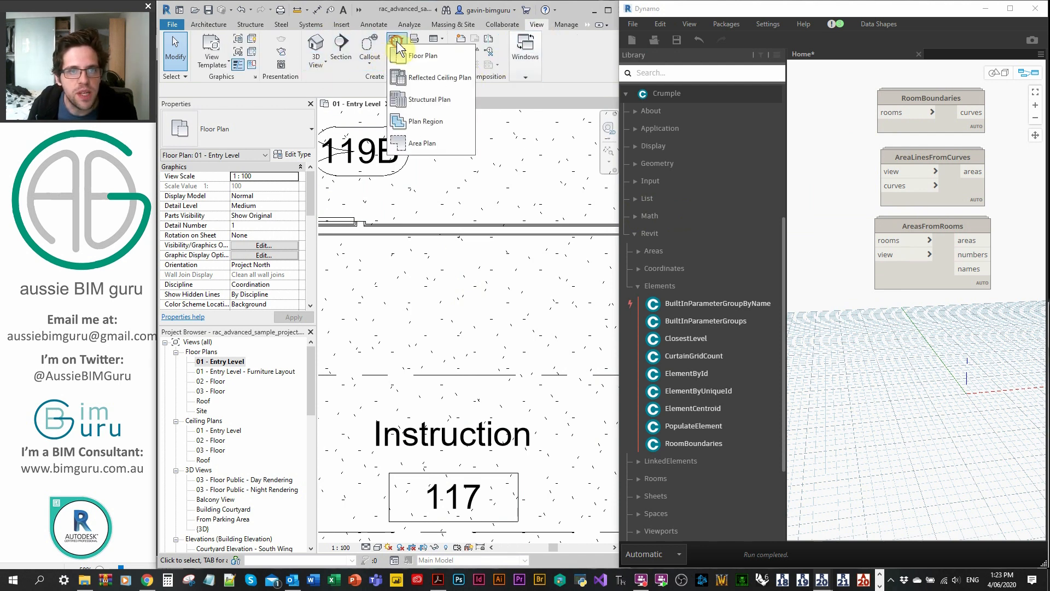
{"action": "left_click", "coordinate": [426, 143]}
{"action": "left_click", "coordinate": [462, 175]}
{"action": "left_click", "coordinate": [454, 185]}
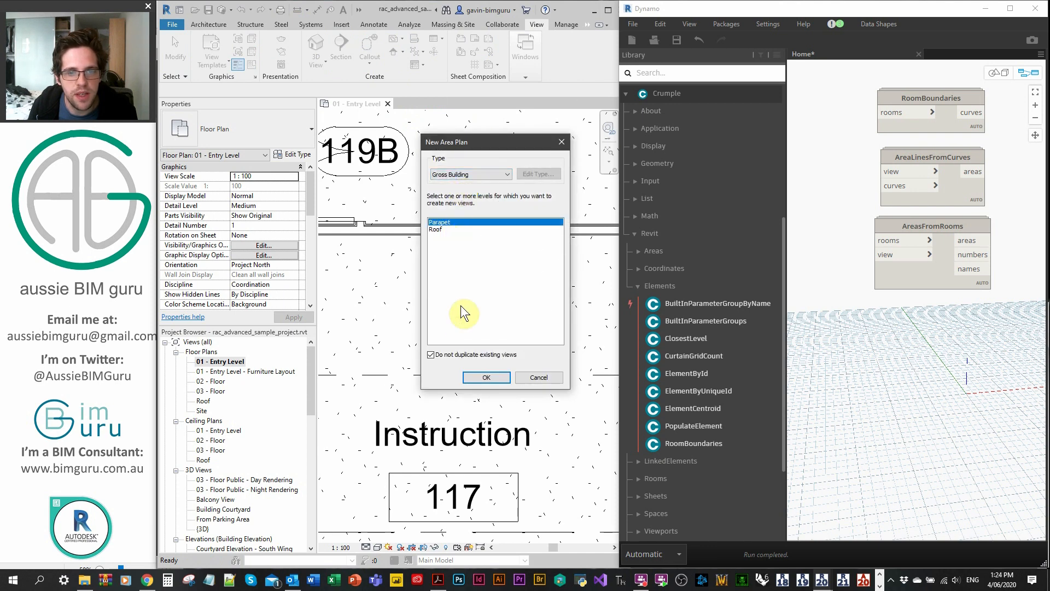
{"action": "left_click", "coordinate": [464, 357]}
{"action": "left_click", "coordinate": [450, 223]}
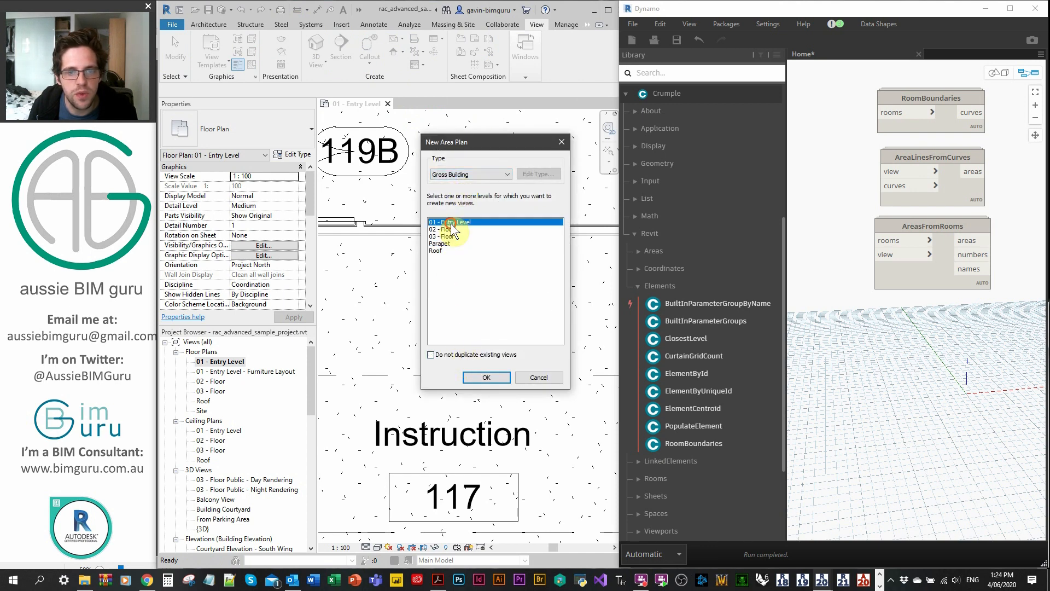
{"action": "left_click", "coordinate": [486, 376]}
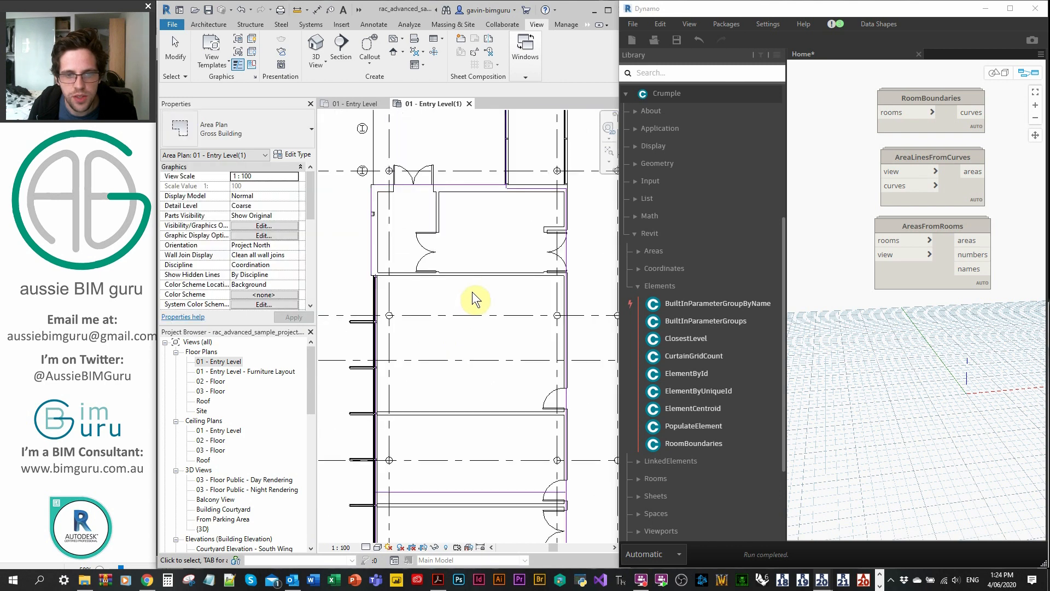
Isolate the area boundary lines in the new area plan, delete them all, and reset the temporary isolation.
{"action": "scroll", "coordinate": [487, 263], "scroll_direction": "up", "scroll_amount": 2}
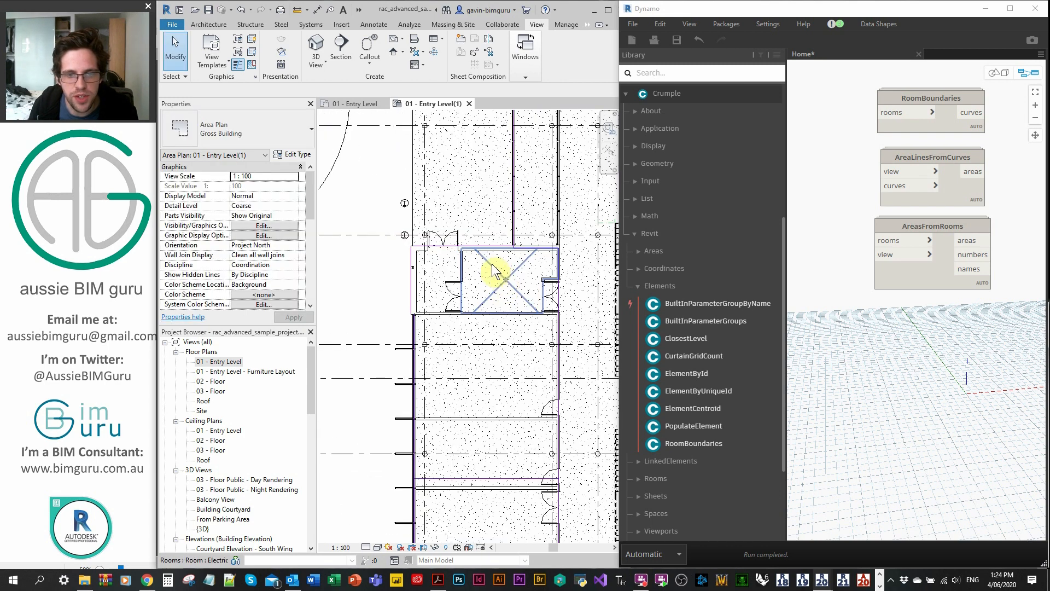
{"action": "left_click", "coordinate": [485, 248]}
{"action": "key", "text": "i"}
{"action": "key", "text": "c"}
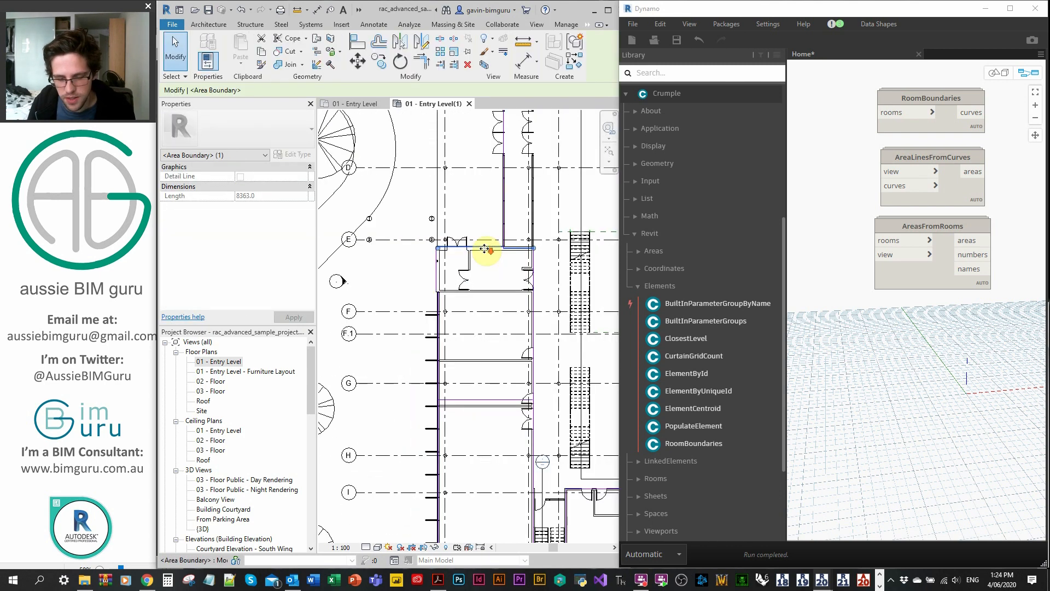
{"action": "scroll", "coordinate": [471, 267], "scroll_direction": "down", "scroll_amount": 8}
{"action": "left_click_drag", "start_coordinate": [545, 291], "coordinate": [427, 184]}
{"action": "key", "text": "Delete"}
{"action": "left_click", "coordinate": [402, 287]}
{"action": "left_click", "coordinate": [433, 547]}
{"action": "left_click", "coordinate": [471, 536]}
Isolate the unenclosed areas left in the area plan, delete them all, and reset the temporary isolation.
{"action": "scroll", "coordinate": [555, 265], "scroll_direction": "up", "scroll_amount": 5}
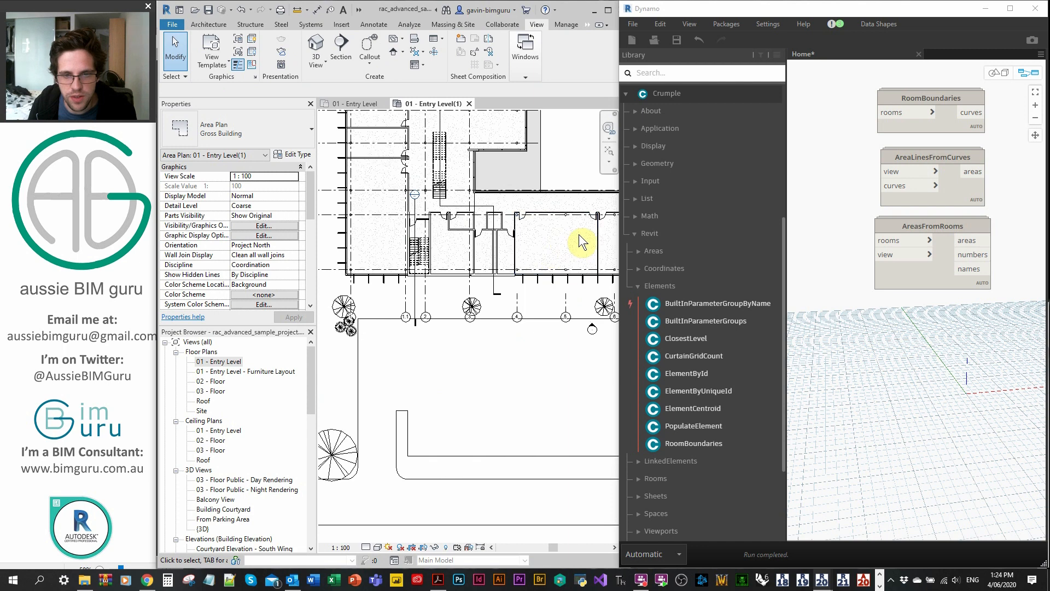
{"action": "middle_click_drag", "start_coordinate": [471, 242], "coordinate": [326, 249]}
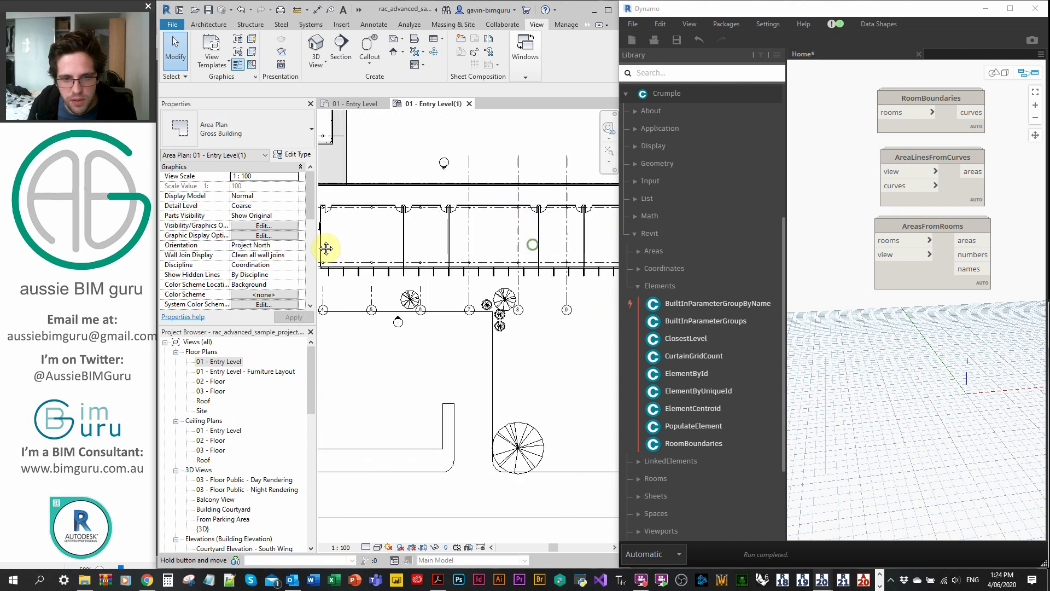
{"action": "left_click", "coordinate": [414, 251]}
{"action": "key", "text": "h"}
{"action": "key", "text": "i"}
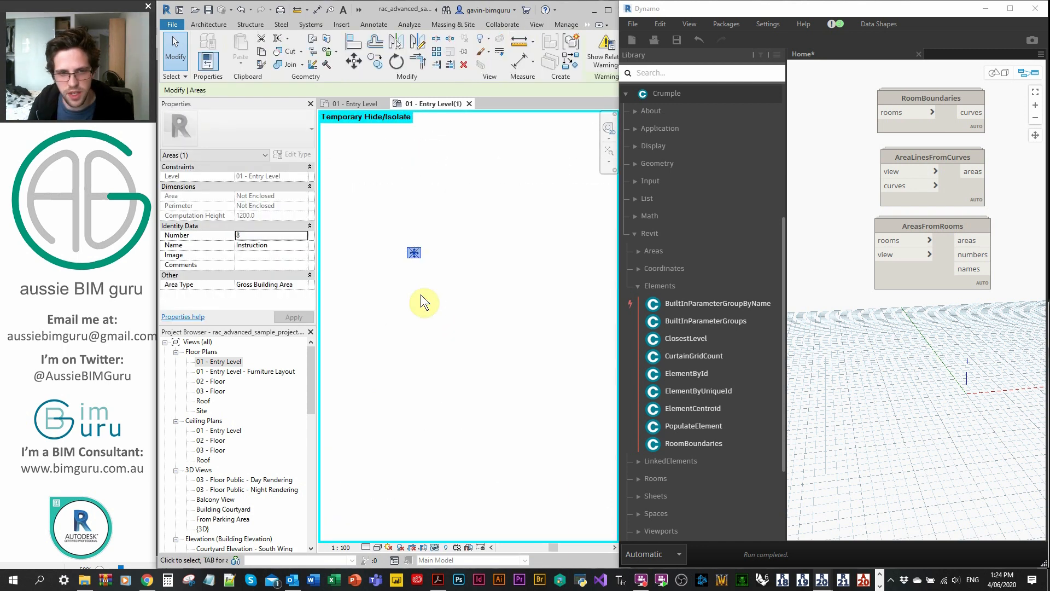
{"action": "left_click_drag", "start_coordinate": [337, 156], "coordinate": [337, 156]}
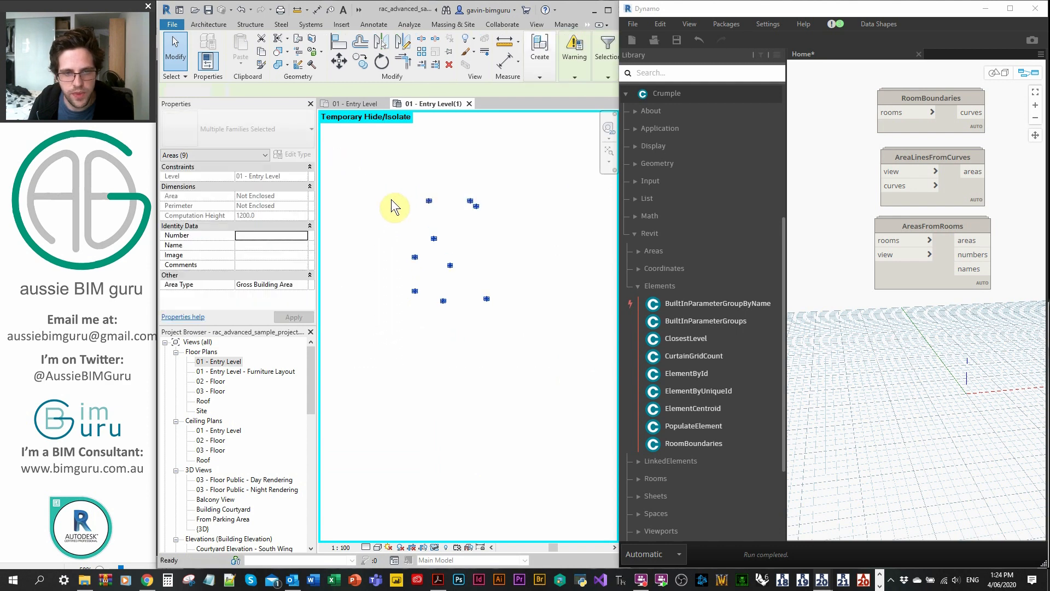
{"action": "key", "text": "Delete"}
{"action": "left_click", "coordinate": [386, 254]}
{"action": "left_click", "coordinate": [435, 547]}
{"action": "left_click", "coordinate": [437, 531]}
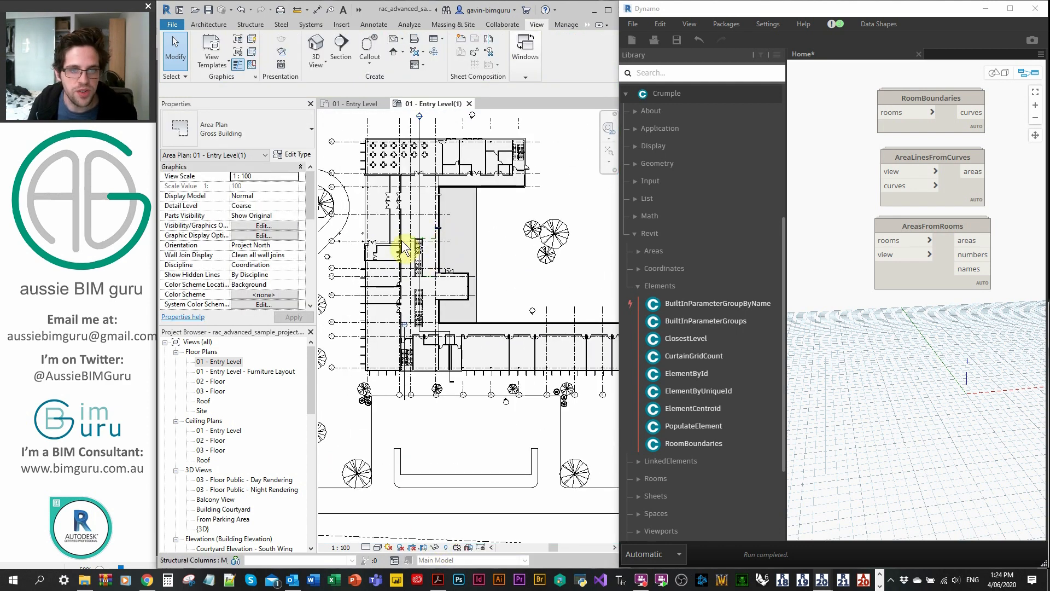
Widen the Dynamo window over Revit and move the RoomBoundaries, AreaLinesFromCurves and AreasFromRooms nodes aside to free canvas space.
{"action": "left_click_drag", "start_coordinate": [617, 201], "coordinate": [155, 209]}
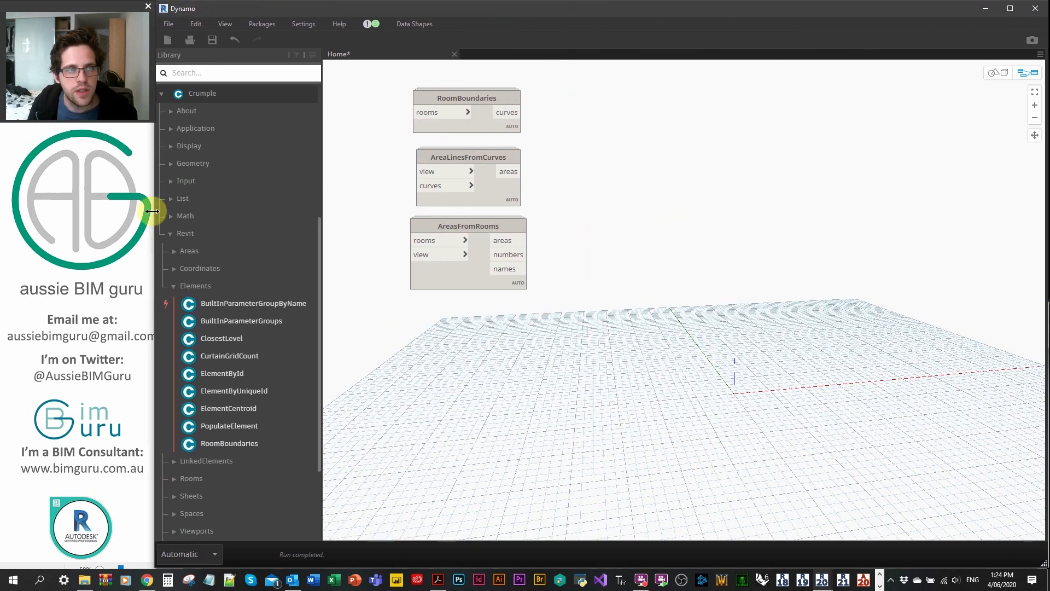
{"action": "left_click_drag", "start_coordinate": [582, 302], "coordinate": [864, 119]}
{"action": "left_click", "coordinate": [472, 204]}
Add connected Document.Current and Document.ActiveView nodes and place the pair lower on the canvas.
{"action": "right_click", "coordinate": [436, 249]}
{"action": "type", "text": "current doc"}
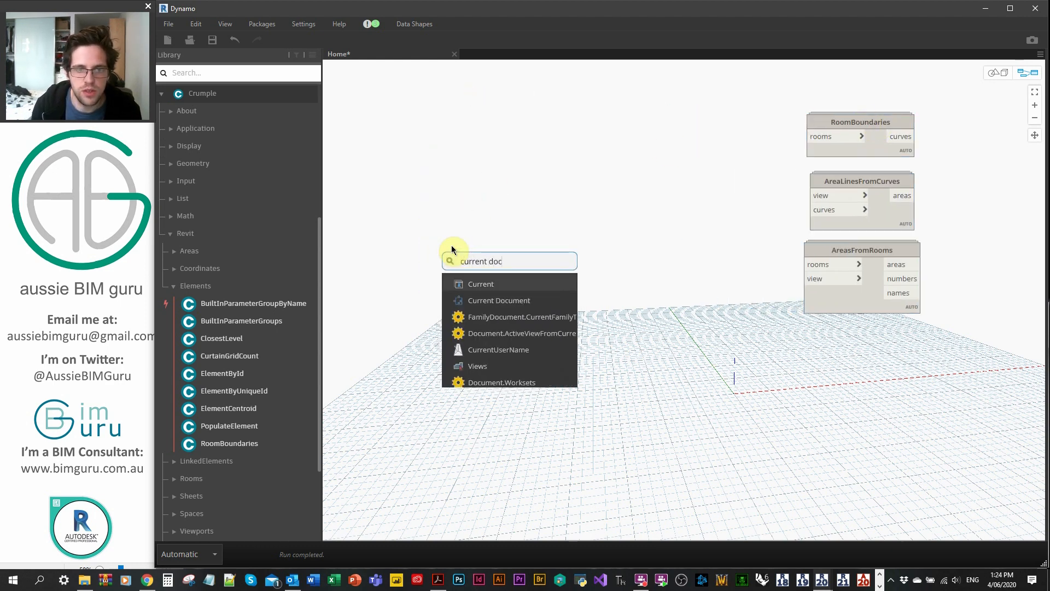
{"action": "key", "text": "Return"}
{"action": "right_click", "coordinate": [604, 228]}
{"action": "type", "text": "active.v"}
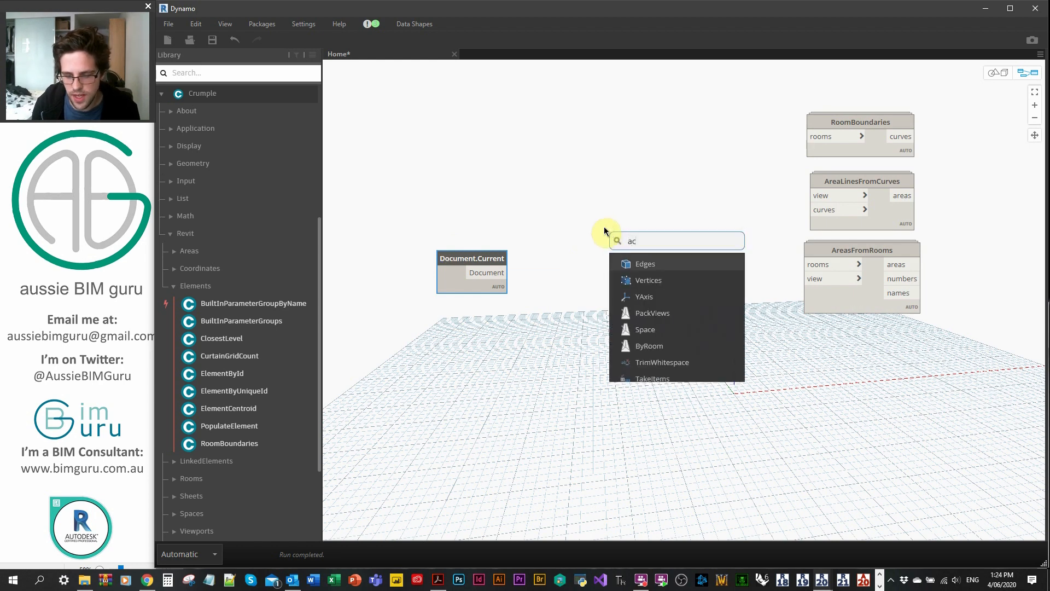
{"action": "left_click", "coordinate": [665, 279]}
{"action": "left_click_drag", "start_coordinate": [672, 281], "coordinate": [543, 256]}
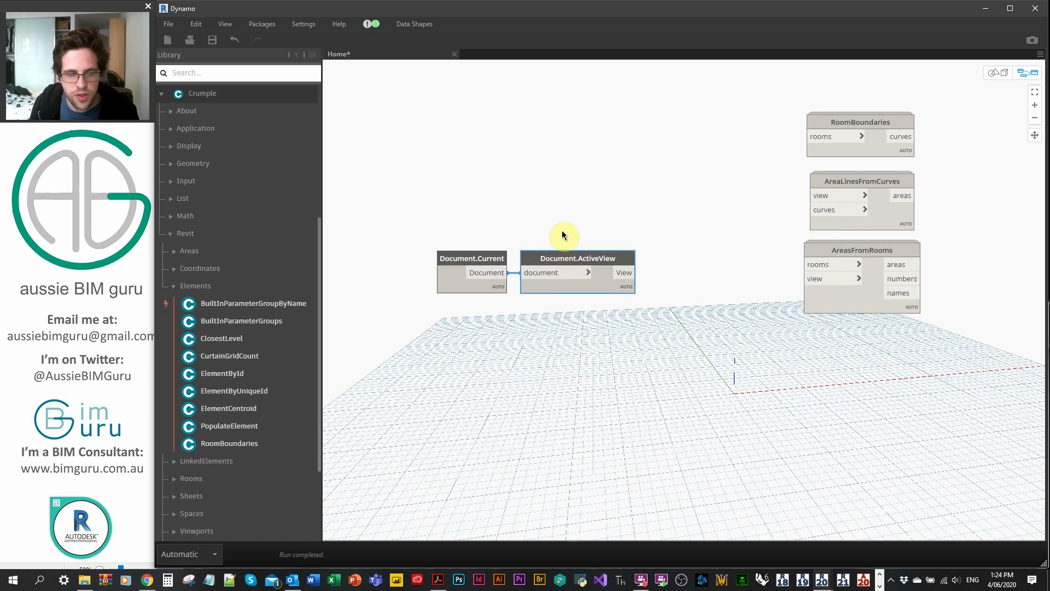
{"action": "left_click", "coordinate": [576, 224]}
{"action": "left_click_drag", "start_coordinate": [564, 314], "coordinate": [514, 316]}
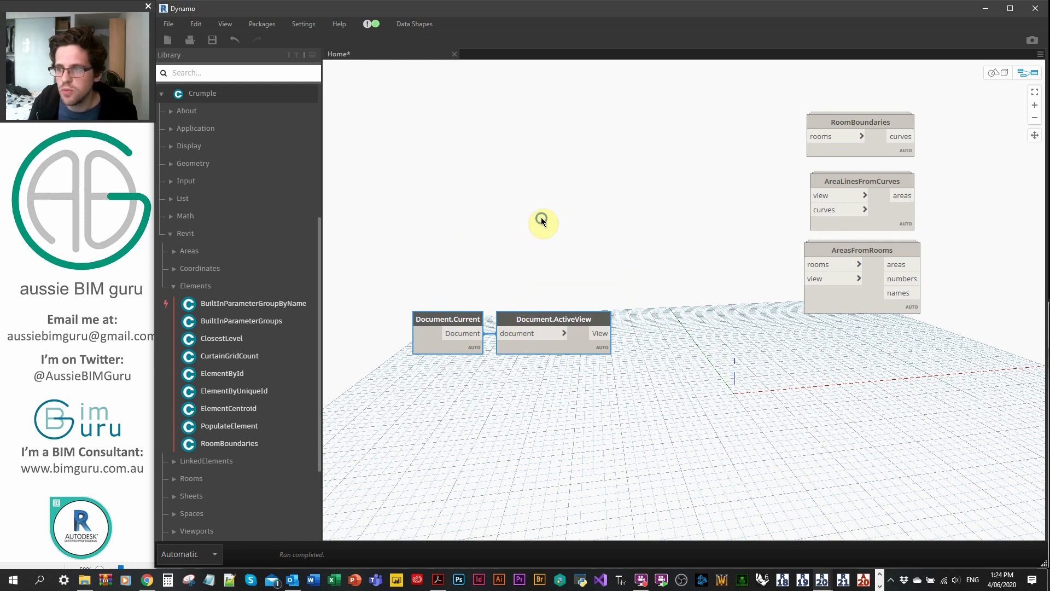
Add a Categories node above the Document.ActiveView node and set its category to Rooms.
{"action": "double_click", "coordinate": [542, 219]}
{"action": "type", "text": "cate"}
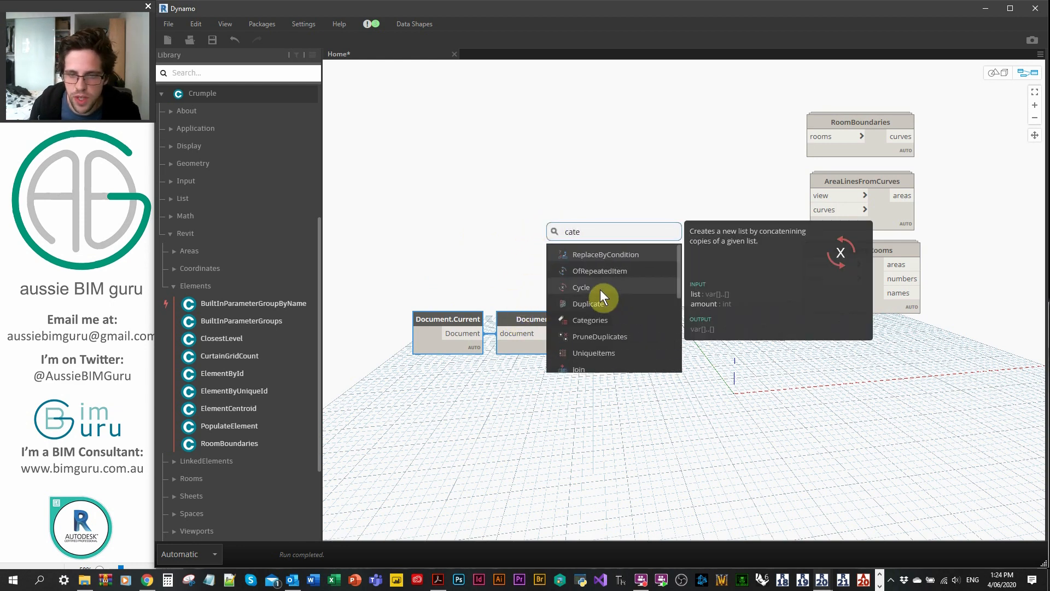
{"action": "left_click", "coordinate": [617, 320]}
{"action": "left_click_drag", "start_coordinate": [641, 319], "coordinate": [541, 221]}
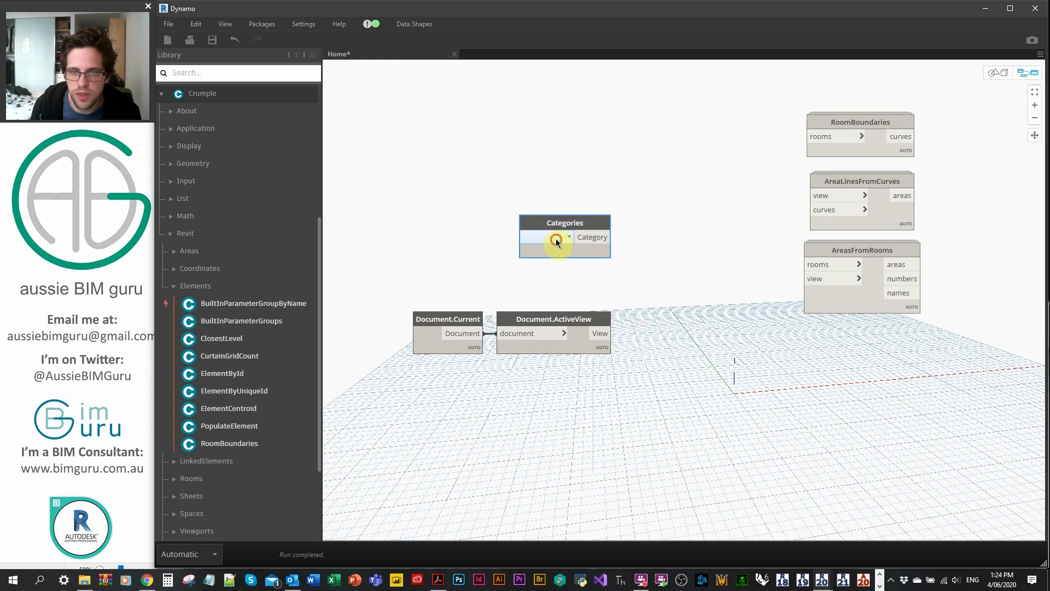
{"action": "left_click", "coordinate": [559, 237]}
{"action": "scroll", "coordinate": [588, 312], "scroll_direction": "down", "scroll_amount": 20}
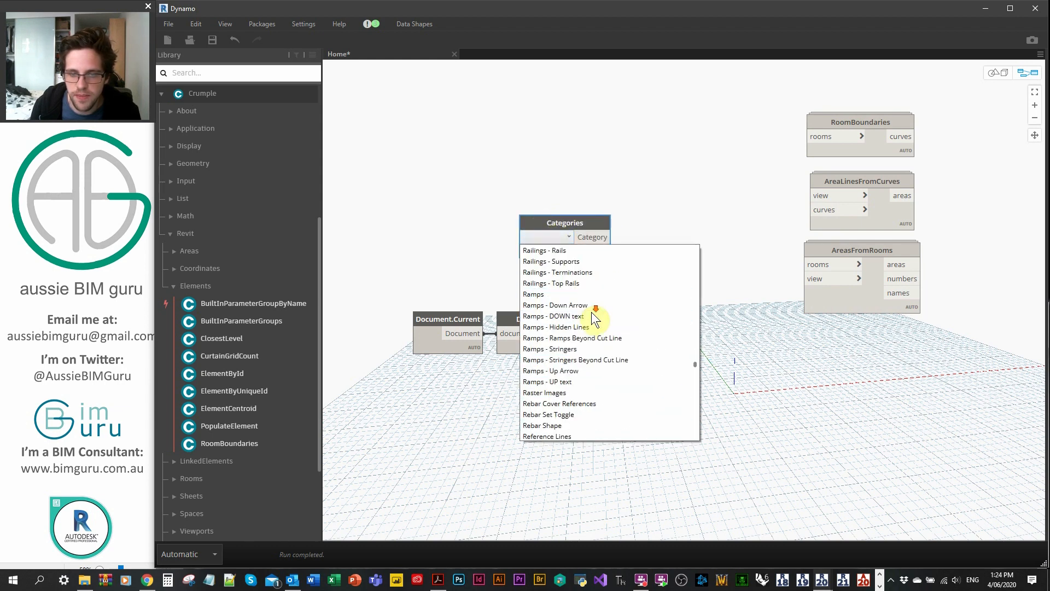
{"action": "scroll", "coordinate": [597, 323], "scroll_direction": "down", "scroll_amount": 4}
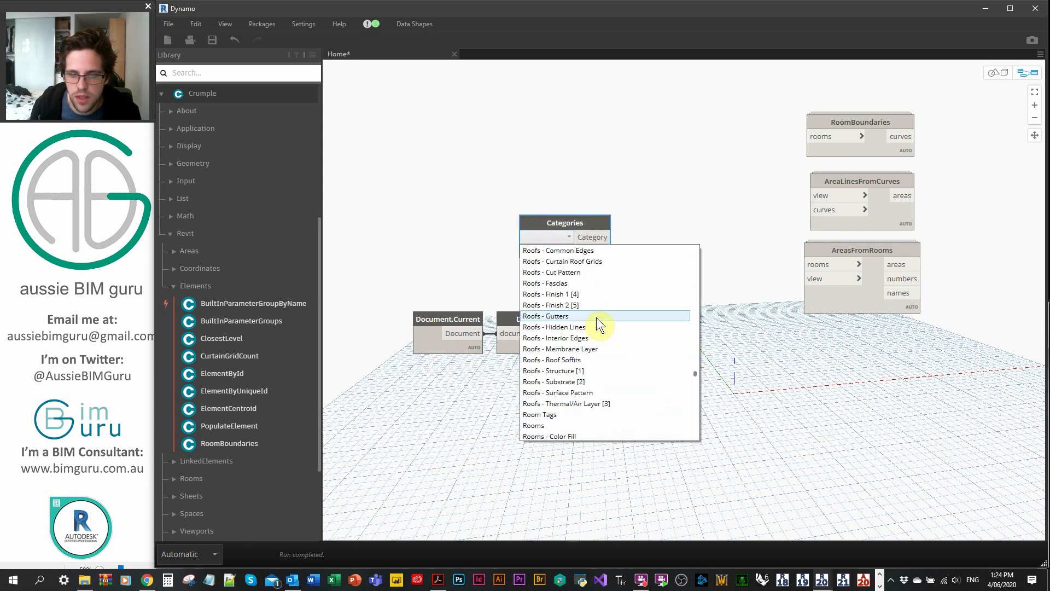
{"action": "left_click", "coordinate": [546, 427]}
Add an All Elements of Category in View node and connect the Rooms category and the active view to its inputs.
{"action": "middle_click_drag", "start_coordinate": [726, 205], "coordinate": [611, 222]}
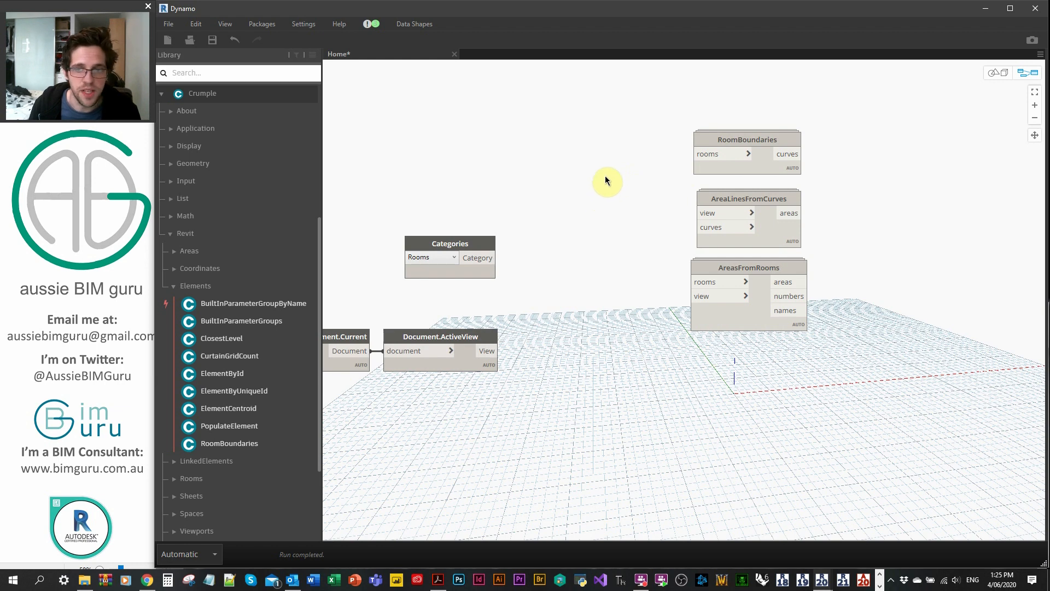
{"action": "left_click_drag", "start_coordinate": [777, 145], "coordinate": [756, 120]}
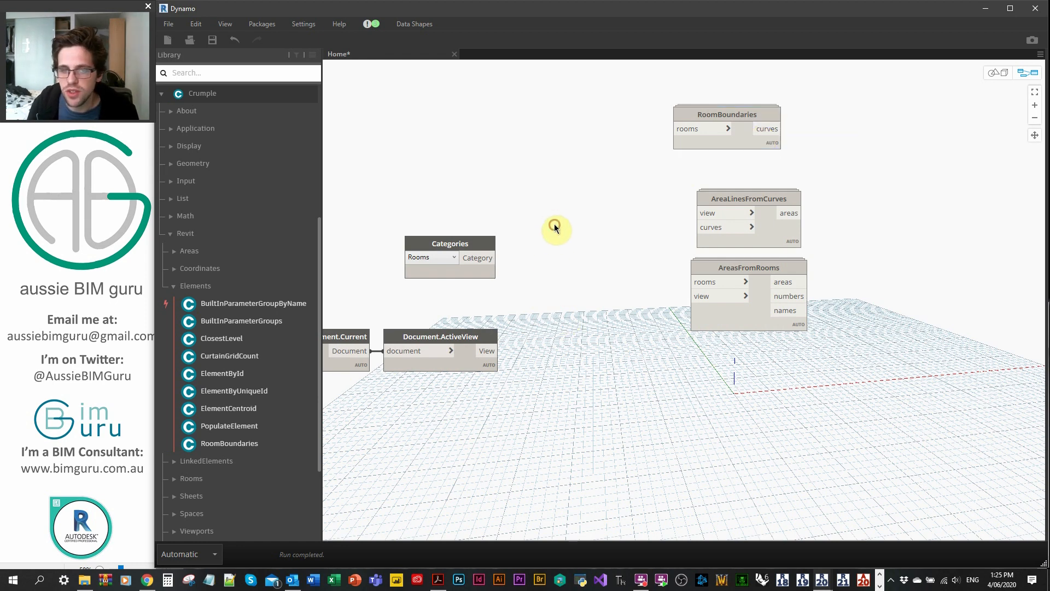
{"action": "right_click", "coordinate": [571, 229]}
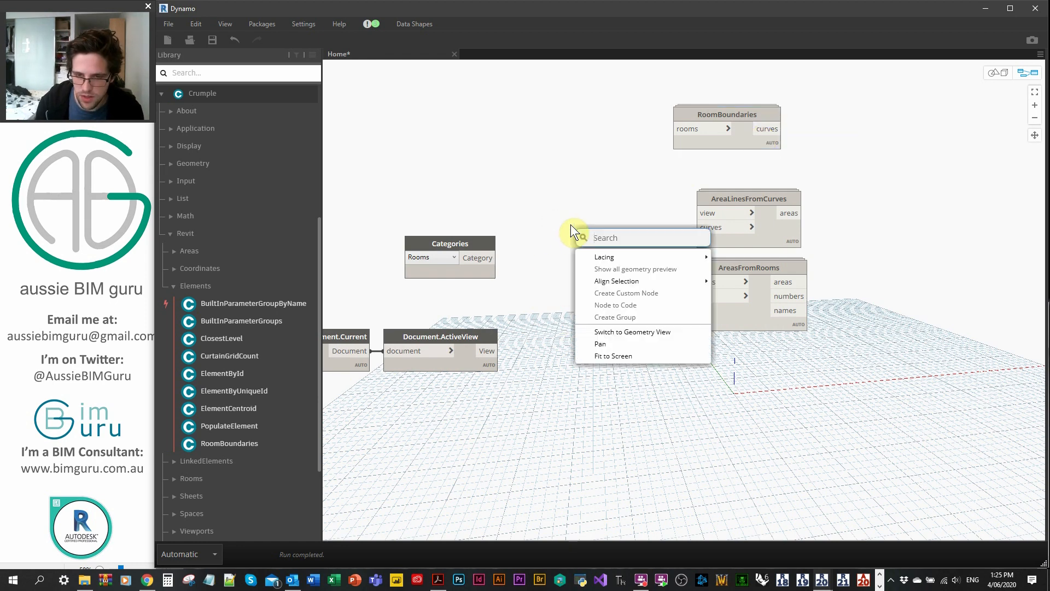
{"action": "type", "text": "all ele"}
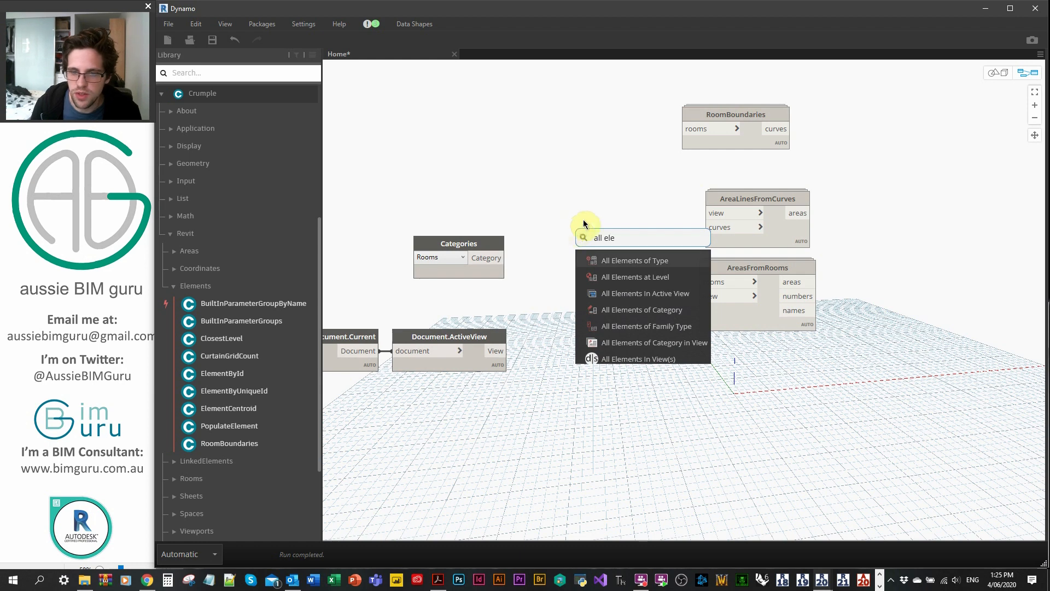
{"action": "left_click", "coordinate": [667, 343]}
{"action": "left_click_drag", "start_coordinate": [504, 259], "coordinate": [613, 242]}
{"action": "left_click", "coordinate": [509, 348]}
{"action": "middle_click_drag", "start_coordinate": [628, 225], "coordinate": [508, 223]}
Move the two area nodes aside, feed the collected room elements into RoomBoundaries, and line that node up beside its source.
{"action": "left_click_drag", "start_coordinate": [741, 329], "coordinate": [628, 127]}
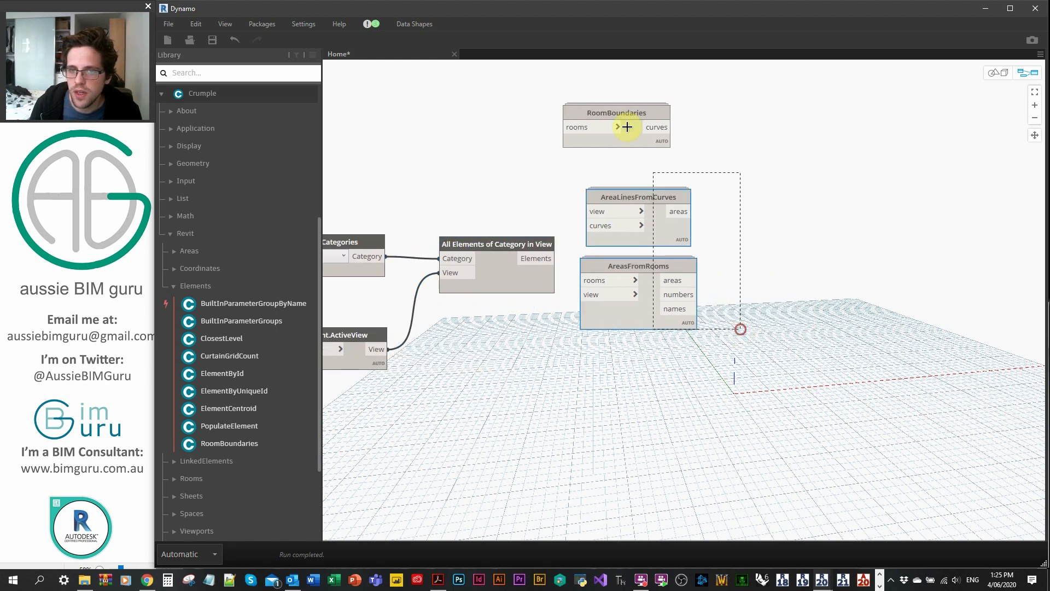
{"action": "left_click_drag", "start_coordinate": [629, 196], "coordinate": [797, 259]}
{"action": "left_click", "coordinate": [642, 112]}
{"action": "left_click_drag", "start_coordinate": [659, 147], "coordinate": [693, 268]}
{"action": "mouse_move", "coordinate": [555, 259]}
{"action": "left_mouse_down"}
{"action": "mouse_move", "coordinate": [638, 241]}
{"action": "mouse_move", "coordinate": [629, 245]}
{"action": "left_mouse_up"}
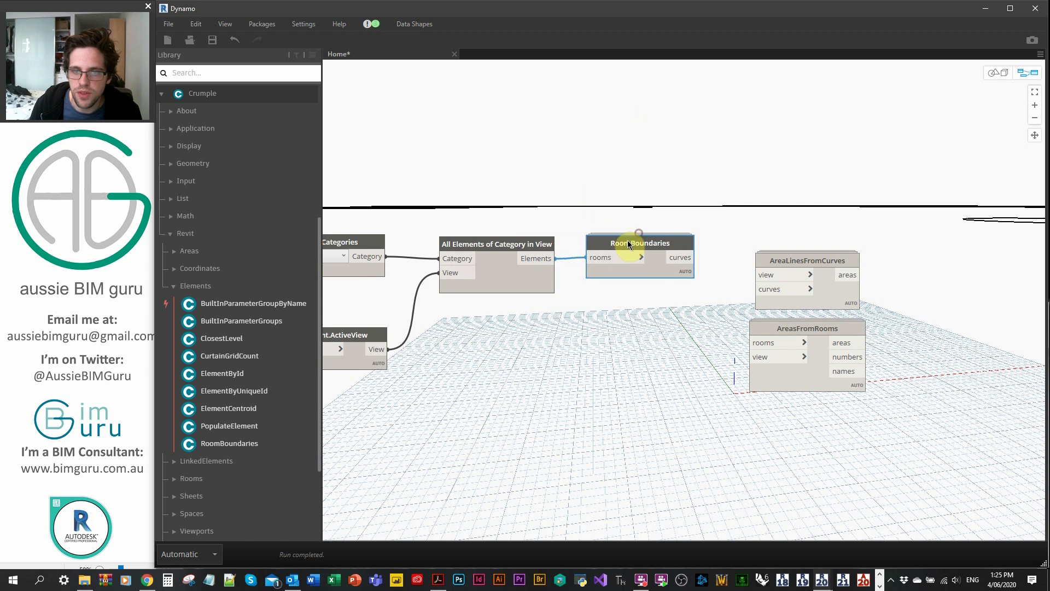
Examine the generated room boundary curves in the 3D preview and in the RoomBoundaries output list.
{"action": "left_click", "coordinate": [995, 73]}
{"action": "left_click", "coordinate": [1035, 92]}
{"action": "right_click_drag", "start_coordinate": [832, 265], "coordinate": [678, 307]}
{"action": "scroll", "coordinate": [684, 300], "scroll_direction": "up", "scroll_amount": 5}
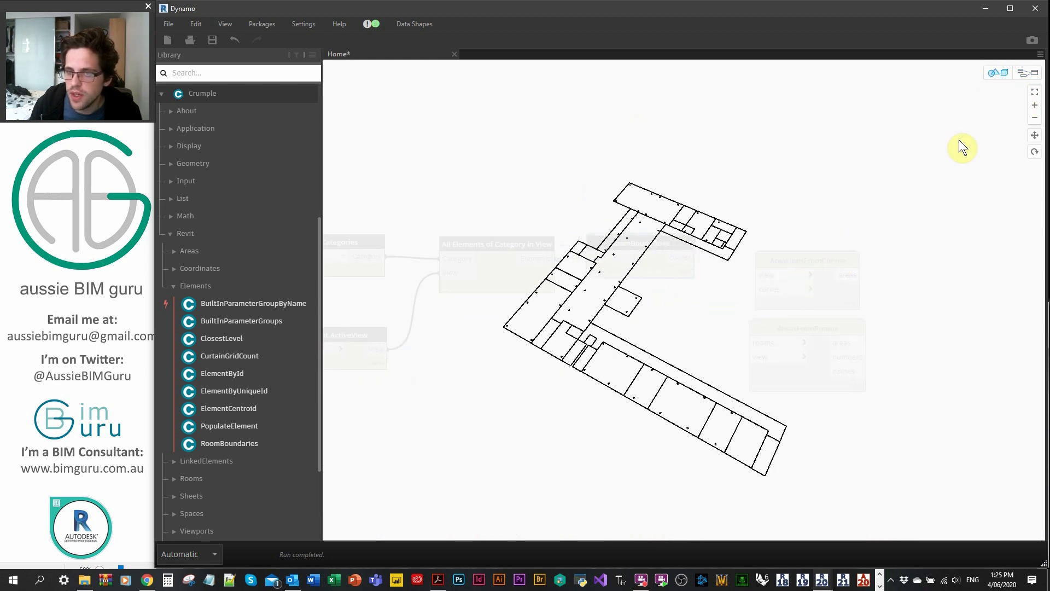
{"action": "left_click", "coordinate": [1033, 75]}
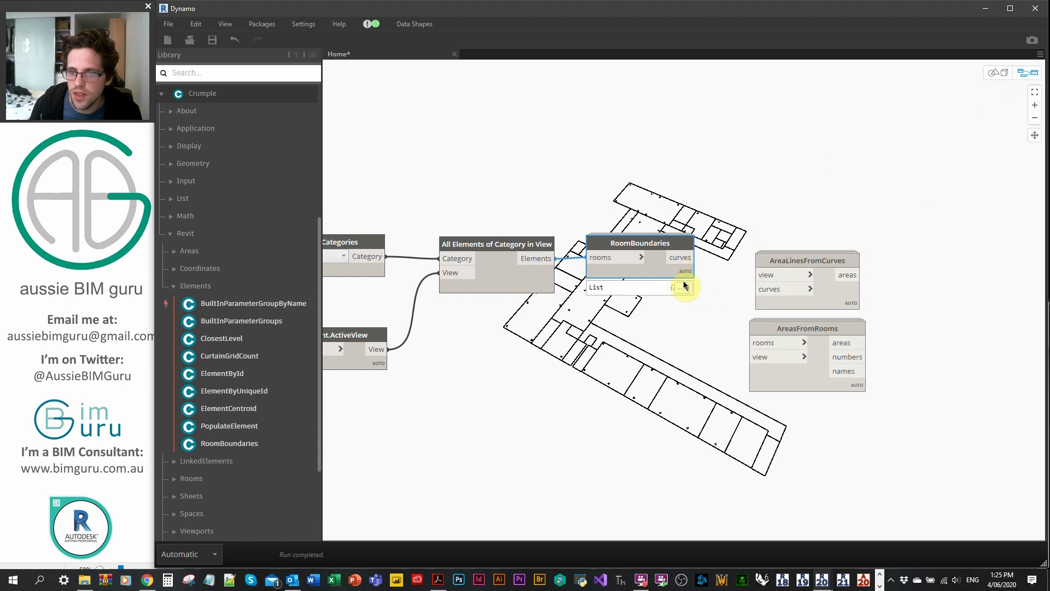
{"action": "mouse_move", "coordinate": [684, 285]}
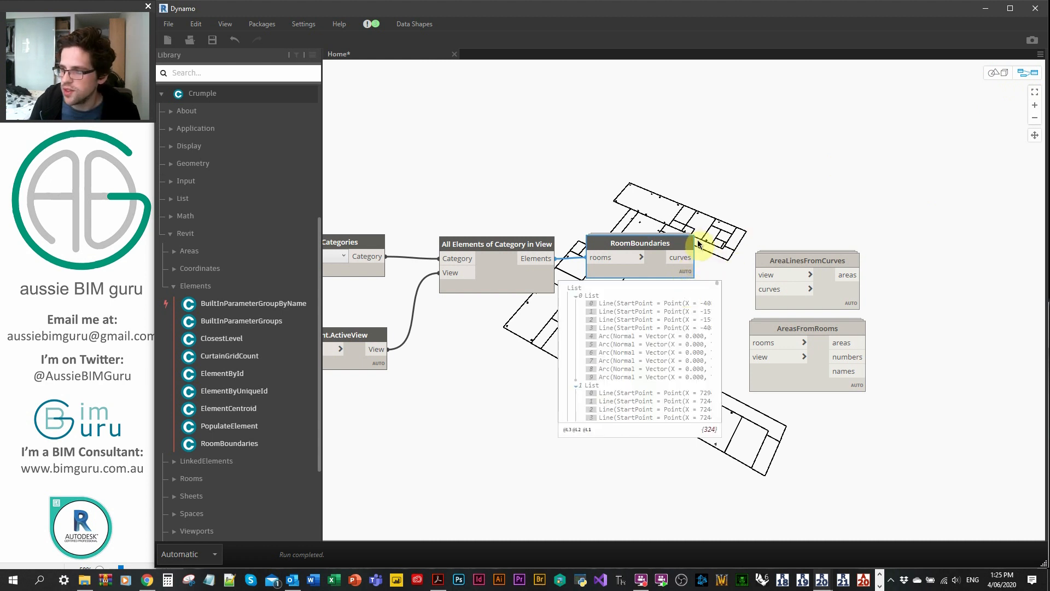
{"action": "left_click_drag", "start_coordinate": [677, 242], "coordinate": [688, 244]}
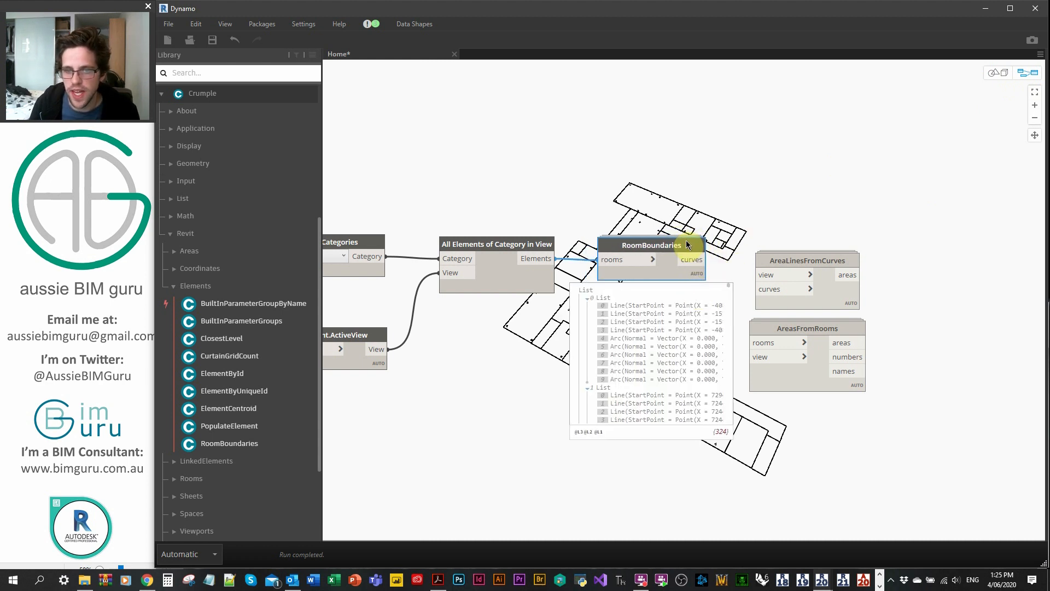
Move both area nodes further down and add a List.Flatten node fed by the RoomBoundaries curves.
{"action": "left_click_drag", "start_coordinate": [893, 359], "coordinate": [812, 253]}
{"action": "left_click_drag", "start_coordinate": [814, 255], "coordinate": [864, 354]}
{"action": "left_click", "coordinate": [823, 265]}
{"action": "right_click", "coordinate": [823, 259]}
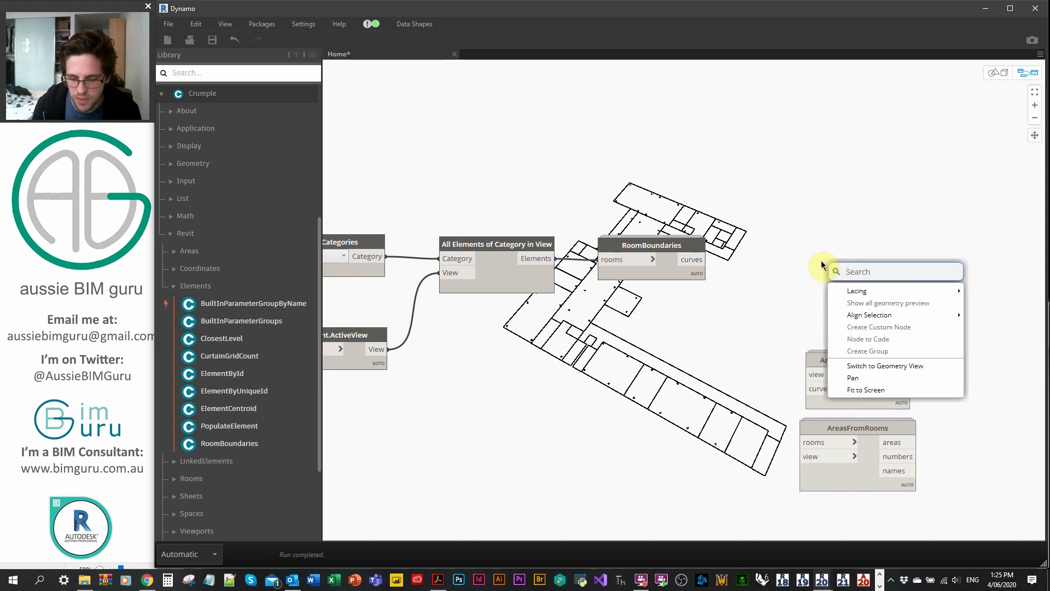
{"action": "type", "text": "flatten"}
{"action": "key", "text": "Return"}
{"action": "mouse_move", "coordinate": [829, 283]}
{"action": "left_mouse_down"}
{"action": "mouse_move", "coordinate": [682, 264]}
{"action": "mouse_move", "coordinate": [815, 264]}
{"action": "mouse_move", "coordinate": [758, 242]}
{"action": "left_mouse_up"}
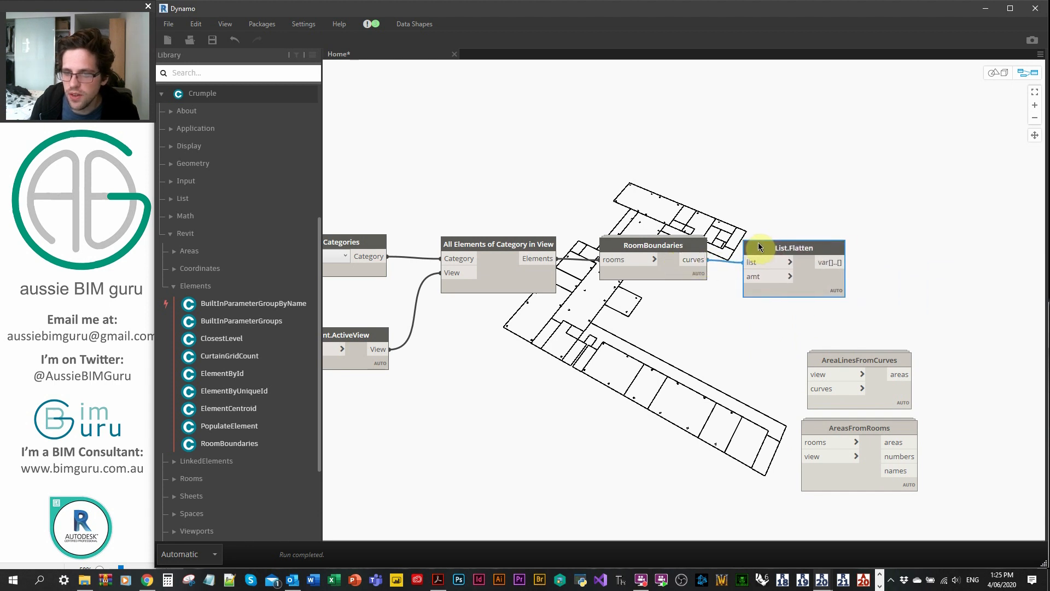
Turn off the geometry preview of the RoomBoundaries node.
{"action": "left_click", "coordinate": [671, 244]}
{"action": "right_click", "coordinate": [670, 244]}
{"action": "left_click", "coordinate": [717, 323]}
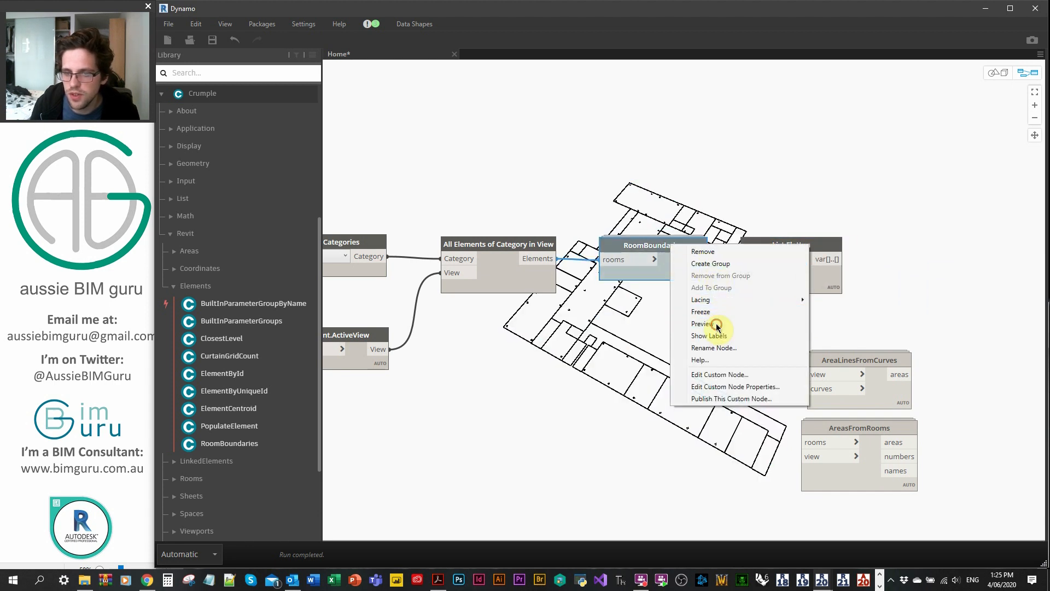
Separate AreaLinesFromCurves from AreasFromRooms, placing the latter below the graph, and set the run mode to Manual.
{"action": "middle_click_drag", "start_coordinate": [700, 363], "coordinate": [704, 294]}
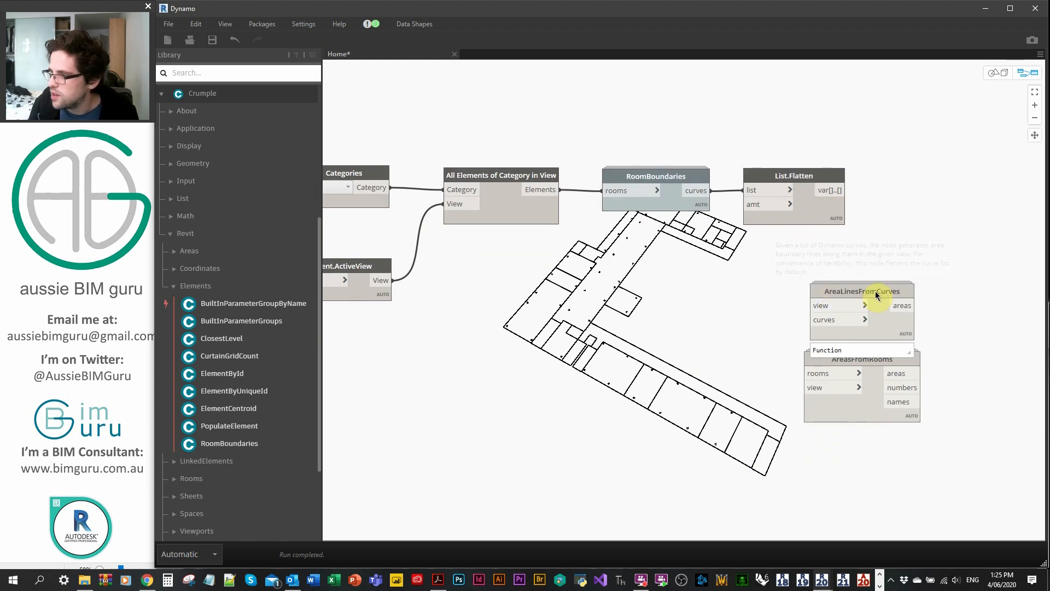
{"action": "left_click_drag", "start_coordinate": [875, 292], "coordinate": [970, 251]}
{"action": "left_click_drag", "start_coordinate": [855, 365], "coordinate": [507, 447]}
{"action": "left_click", "coordinate": [563, 352]}
{"action": "left_click", "coordinate": [205, 556]}
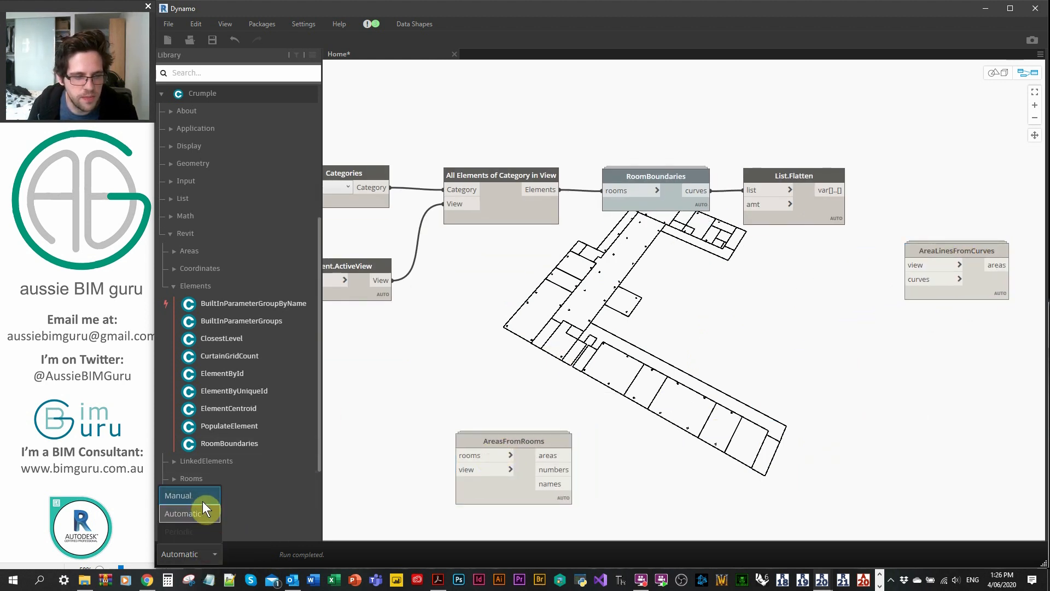
{"action": "left_click", "coordinate": [200, 498]}
Connect the active view output to the view input of AreaLinesFromCurves and adjust that node's placement.
{"action": "left_click", "coordinate": [481, 350]}
{"action": "left_click", "coordinate": [378, 281]}
{"action": "left_click", "coordinate": [914, 265]}
{"action": "left_click_drag", "start_coordinate": [933, 251], "coordinate": [950, 258]}
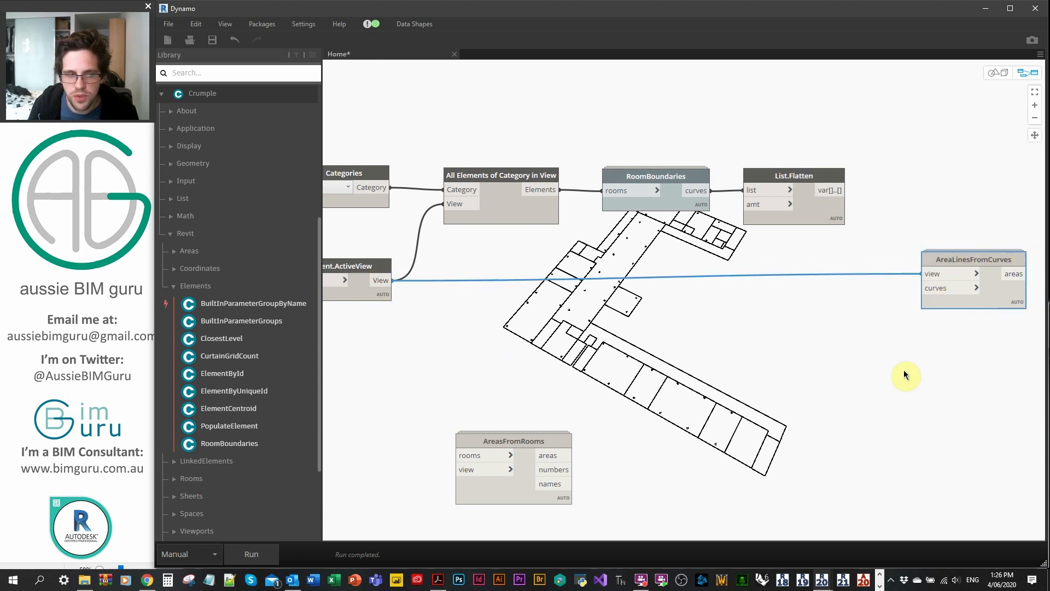
Check the Areas and Elements nodes in the Crumple library and connect the List.Flatten output to the curves input of AreaLinesFromCurves.
{"action": "left_click", "coordinate": [208, 251]}
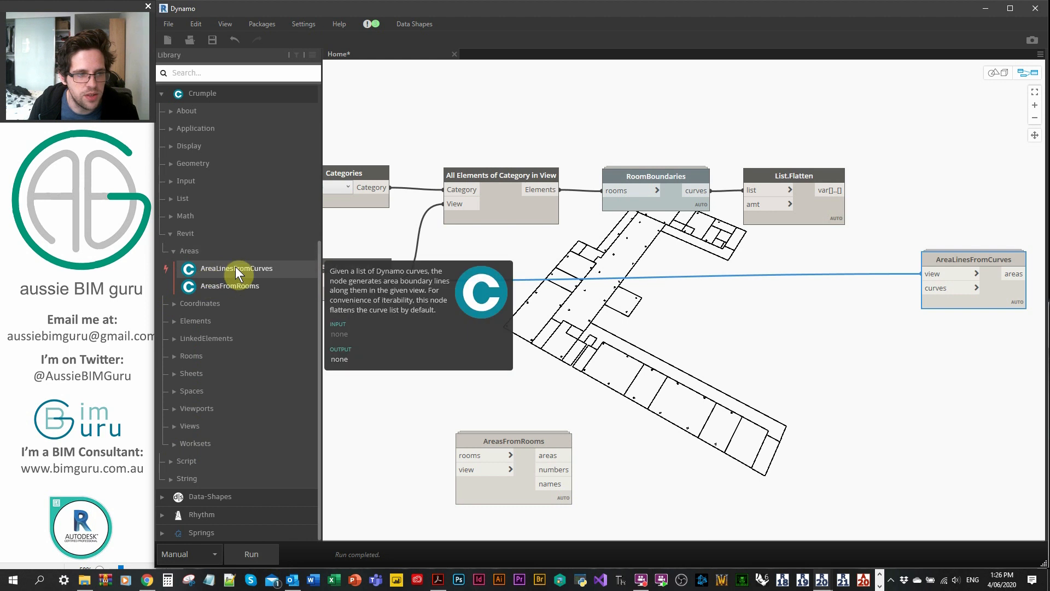
{"action": "left_click", "coordinate": [786, 330]}
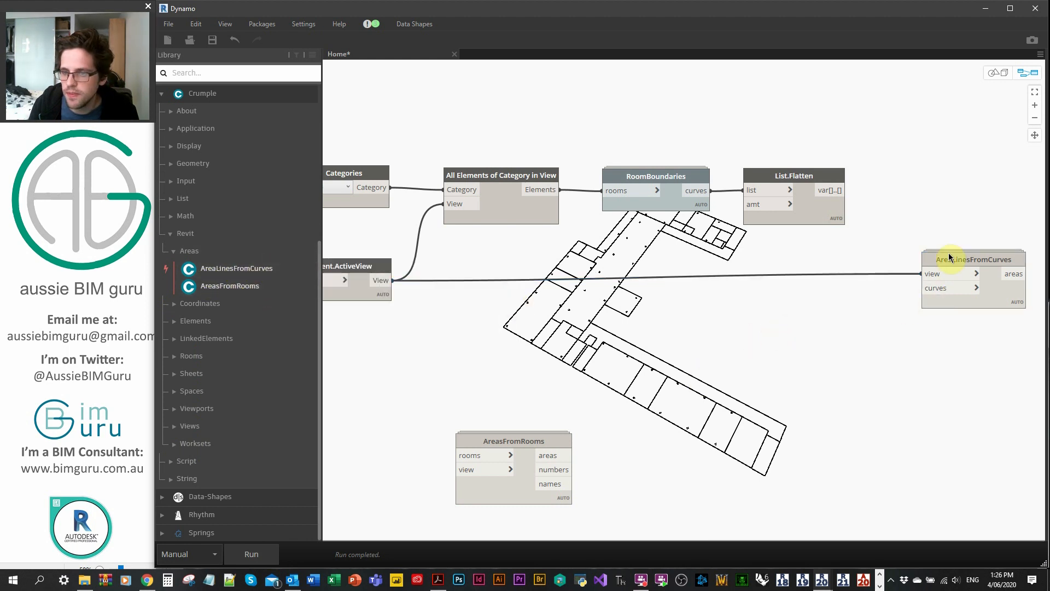
{"action": "left_click_drag", "start_coordinate": [949, 257], "coordinate": [961, 270]}
{"action": "left_click", "coordinate": [193, 323]}
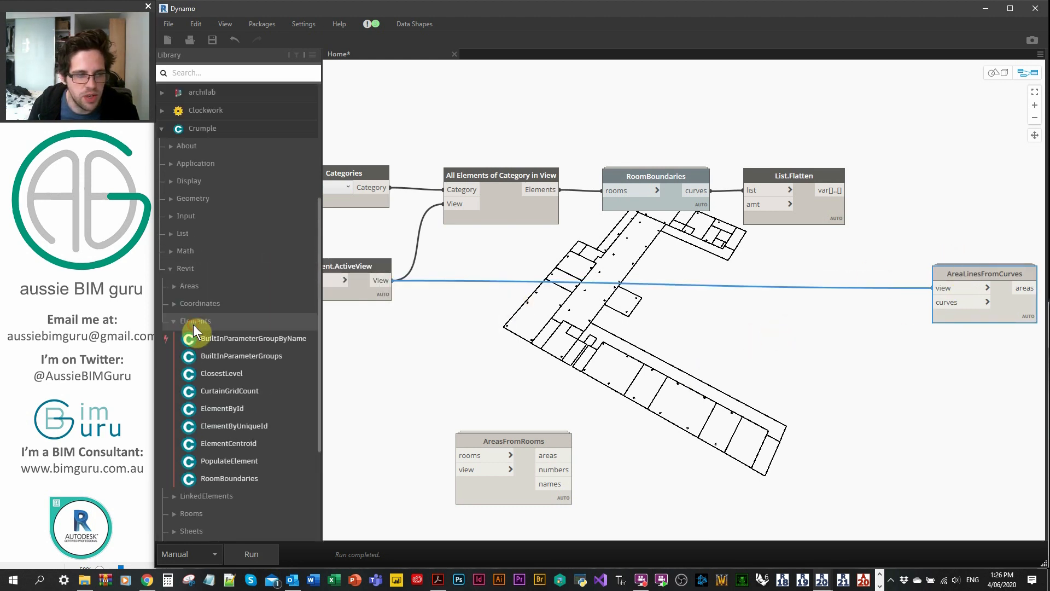
{"action": "left_click", "coordinate": [839, 381]}
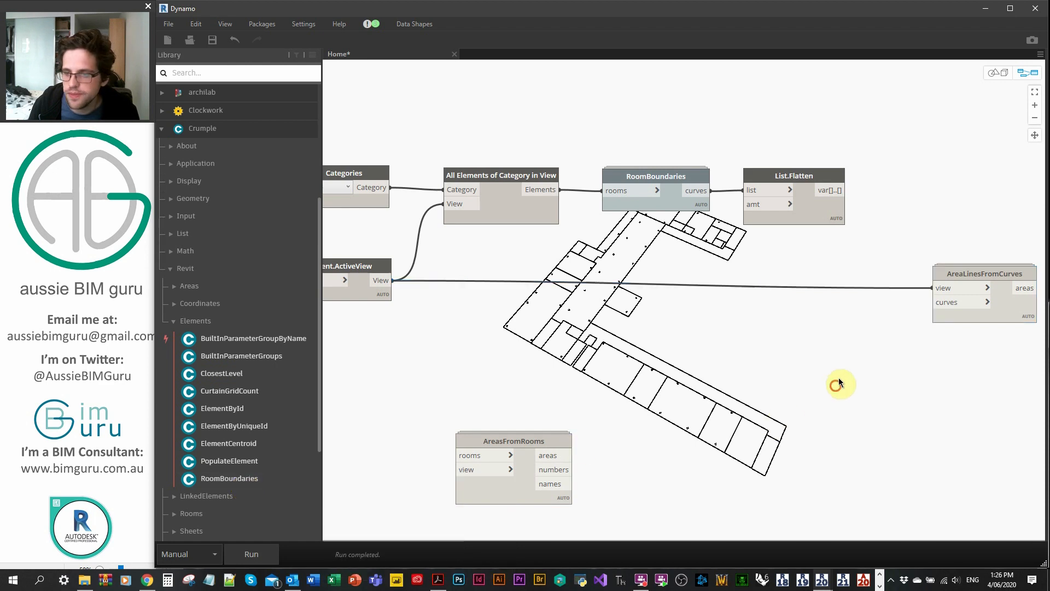
{"action": "left_click", "coordinate": [838, 194]}
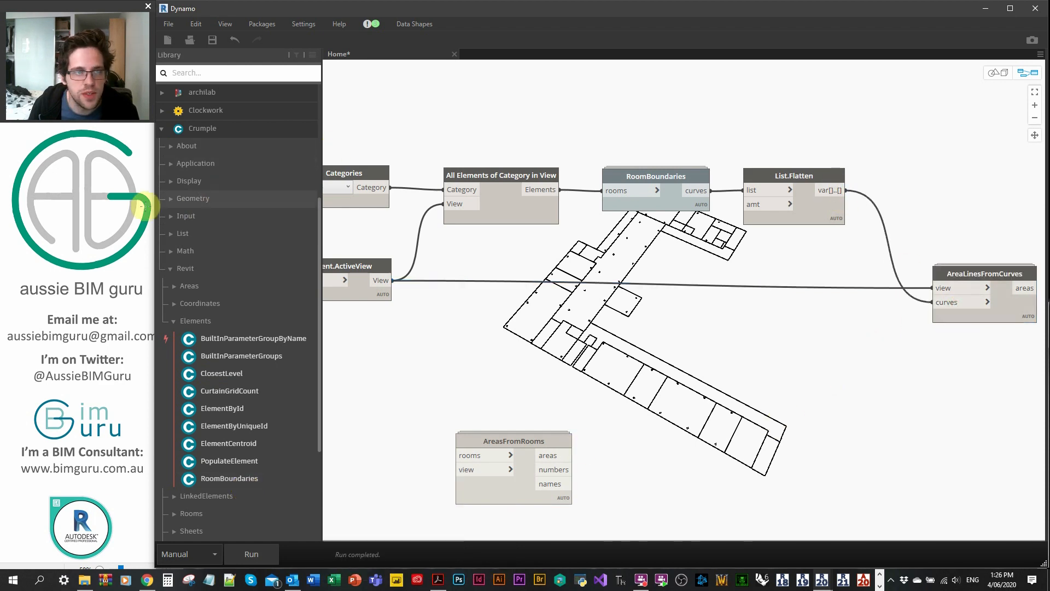
Narrow the Dynamo window to reveal the whole Revit area plan beside it, and run the graph.
{"action": "left_click_drag", "start_coordinate": [155, 200], "coordinate": [635, 201]}
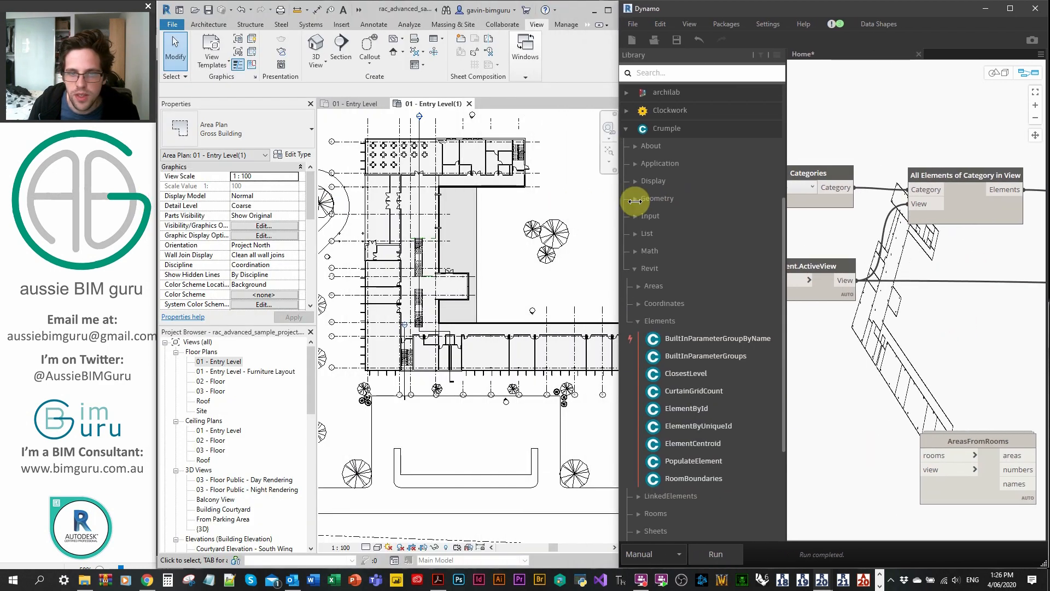
{"action": "scroll", "coordinate": [460, 234], "scroll_direction": "down", "scroll_amount": 3}
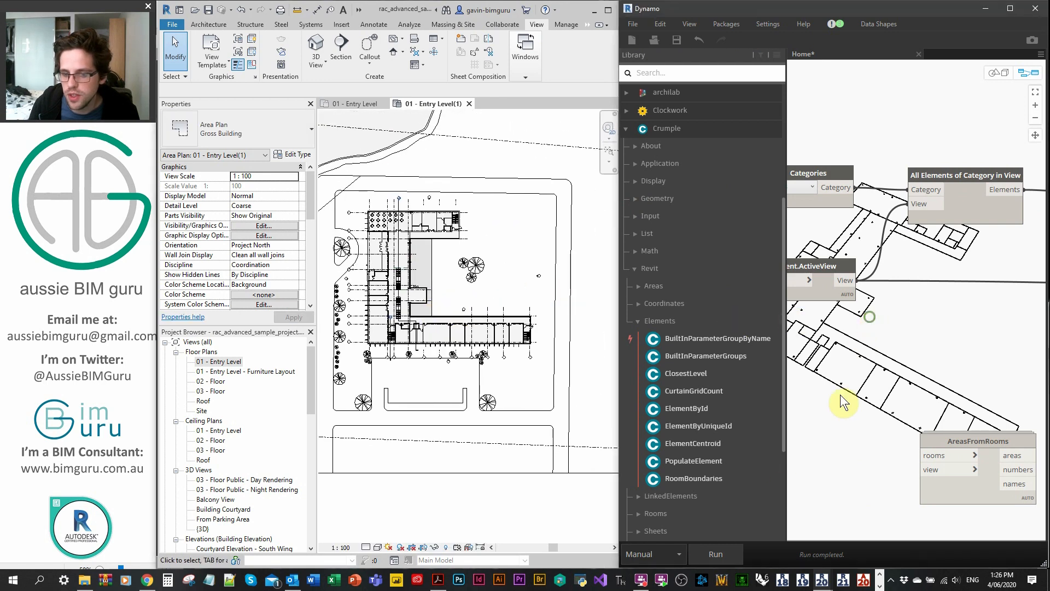
{"action": "left_click", "coordinate": [715, 554]}
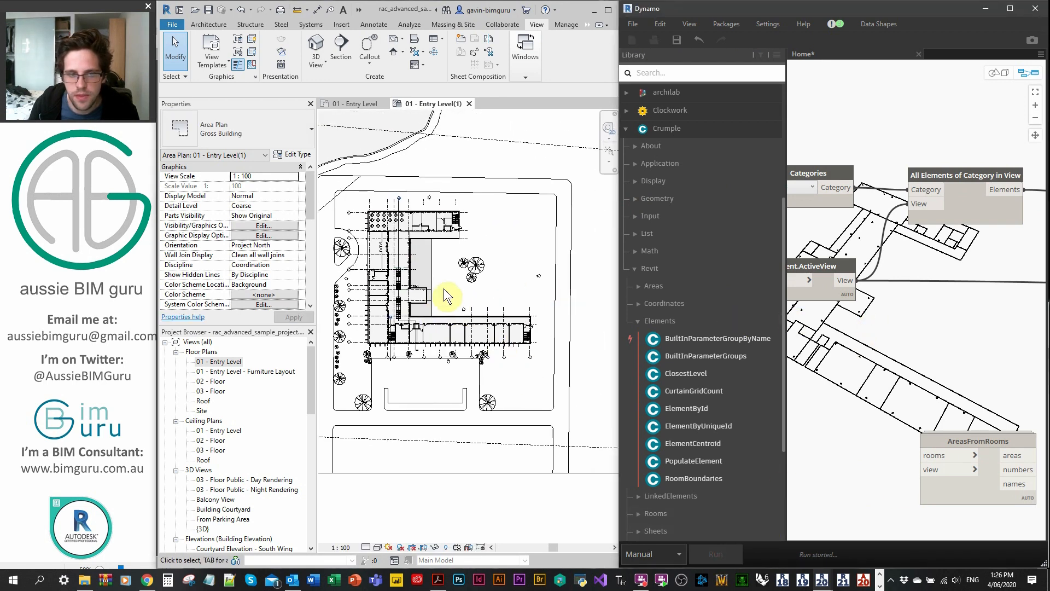
Temporarily isolate the new area boundary lines in the Revit area plan and minimise Dynamo.
{"action": "scroll", "coordinate": [403, 286], "scroll_direction": "up", "scroll_amount": 5}
{"action": "scroll", "coordinate": [416, 257], "scroll_direction": "up", "scroll_amount": 3}
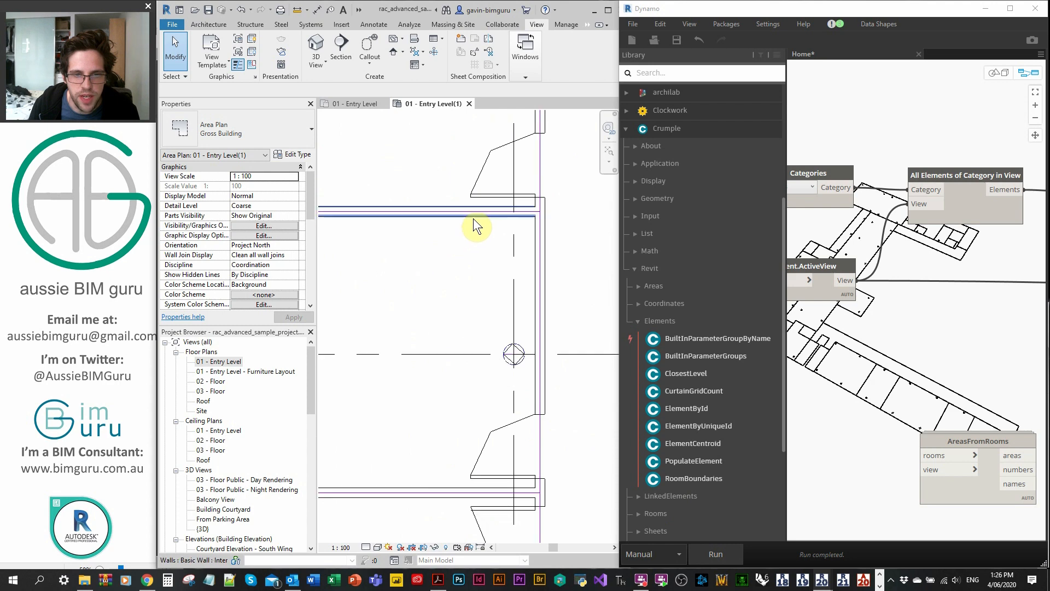
{"action": "left_click", "coordinate": [471, 213]}
{"action": "key", "text": "h"}
{"action": "key", "text": "c"}
{"action": "scroll", "coordinate": [535, 221], "scroll_direction": "down", "scroll_amount": 3}
{"action": "left_click", "coordinate": [986, 9]}
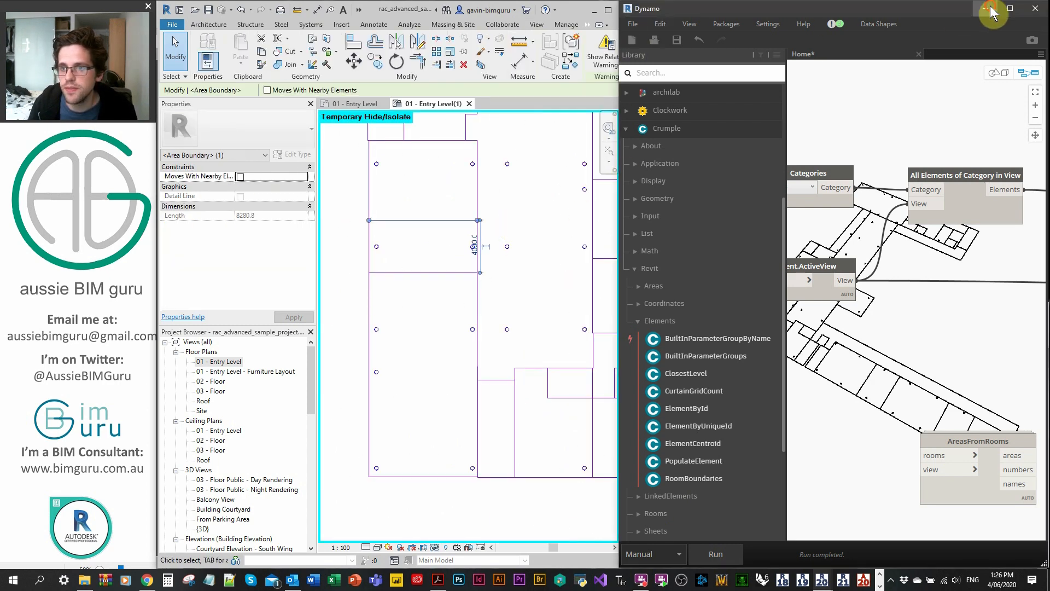
Examine the generated area boundary lines up close, picking one along the lower wing's rooms, and clear the selection.
{"action": "scroll", "coordinate": [452, 272], "scroll_direction": "down", "scroll_amount": 2}
{"action": "scroll", "coordinate": [452, 272], "scroll_direction": "down", "scroll_amount": 2}
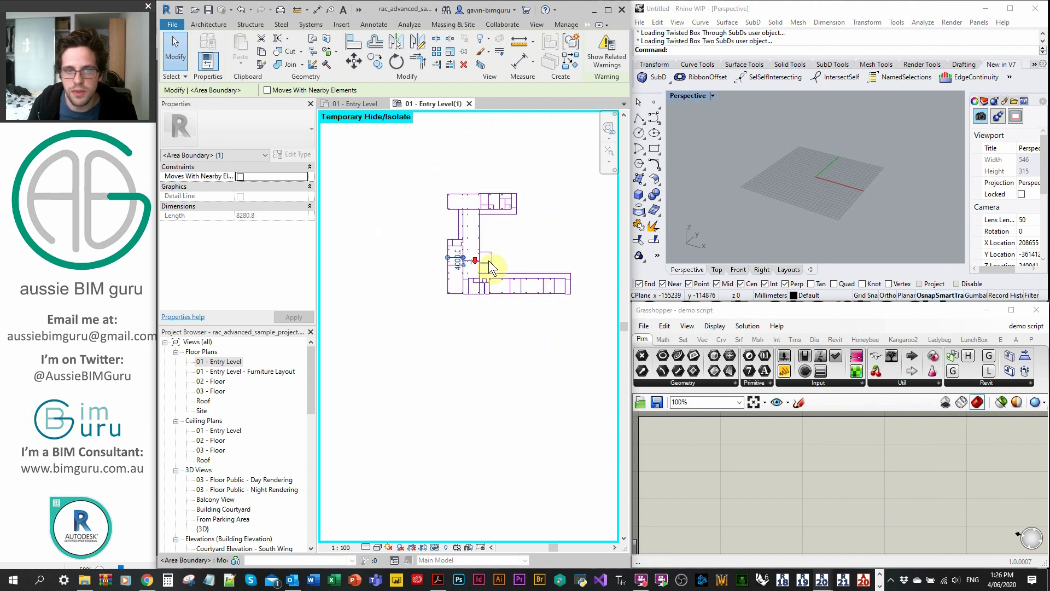
{"action": "scroll", "coordinate": [464, 276], "scroll_direction": "up", "scroll_amount": 5}
{"action": "scroll", "coordinate": [465, 308], "scroll_direction": "up", "scroll_amount": 3}
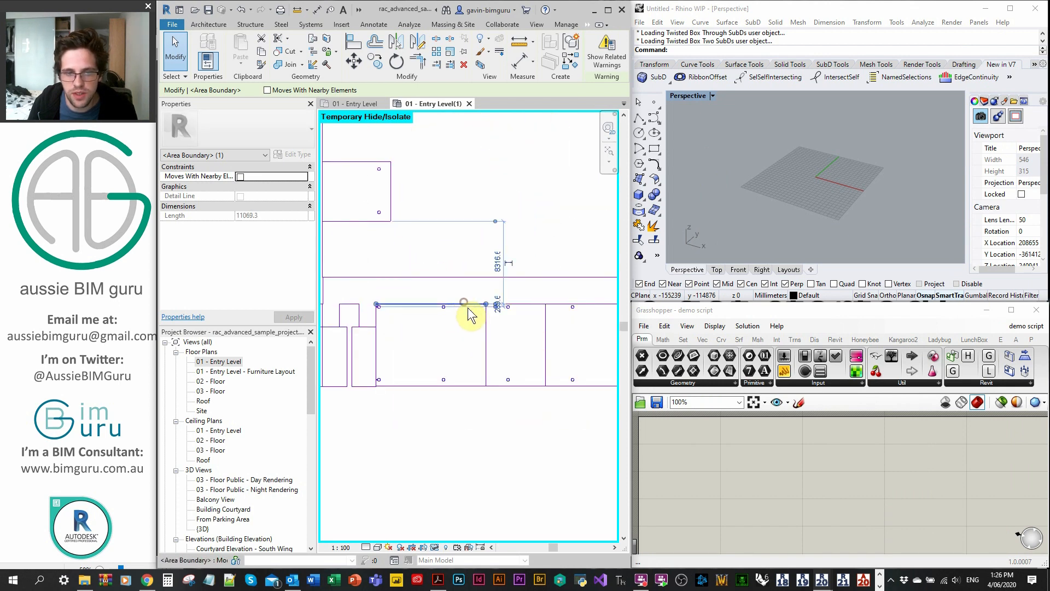
{"action": "key", "text": "Escape"}
Select all area boundary lines, open their related warnings, and move the warnings dialog higher for reading.
{"action": "scroll", "coordinate": [476, 298], "scroll_direction": "down", "scroll_amount": 6}
{"action": "left_click_drag", "start_coordinate": [542, 329], "coordinate": [361, 162]}
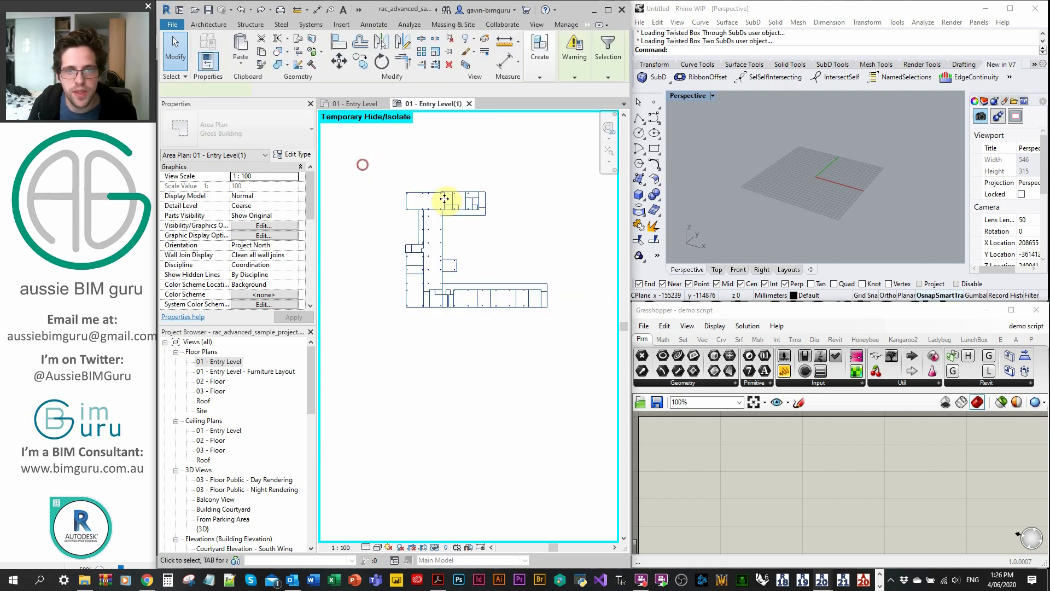
{"action": "left_click", "coordinate": [571, 57]}
{"action": "left_click", "coordinate": [578, 109]}
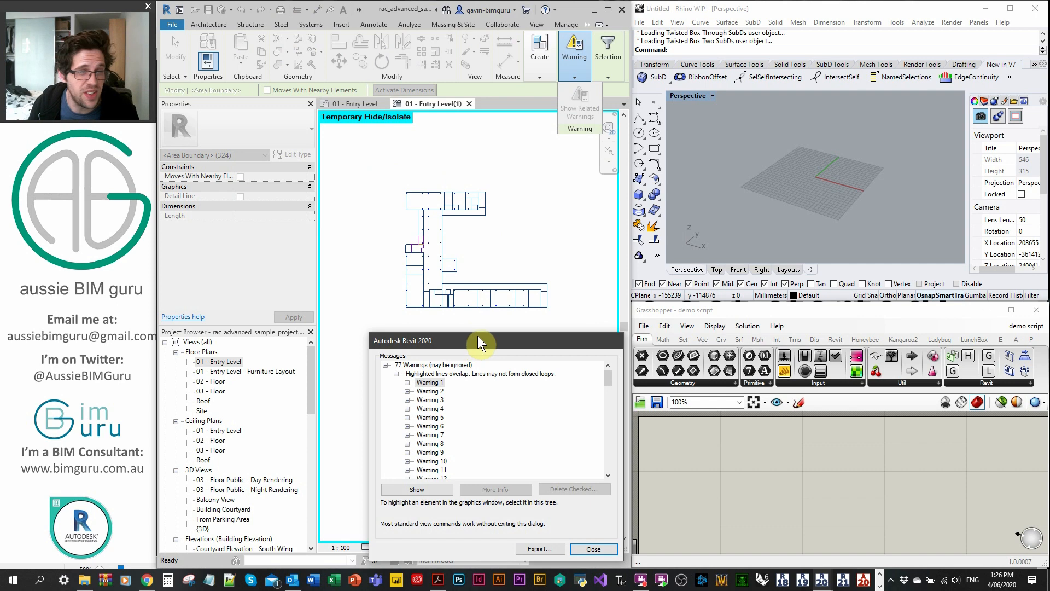
{"action": "left_click_drag", "start_coordinate": [474, 339], "coordinate": [443, 258]}
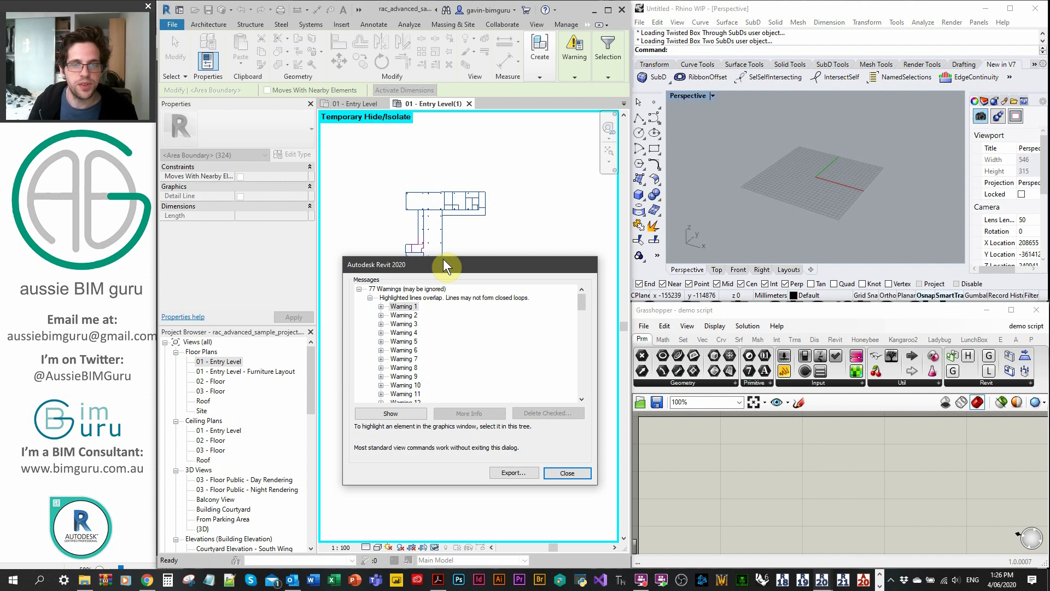
Close the warnings dialog, check the isolated area boundary lines, and reset the temporary hide/isolate in the area plan.
{"action": "left_click", "coordinate": [577, 475]}
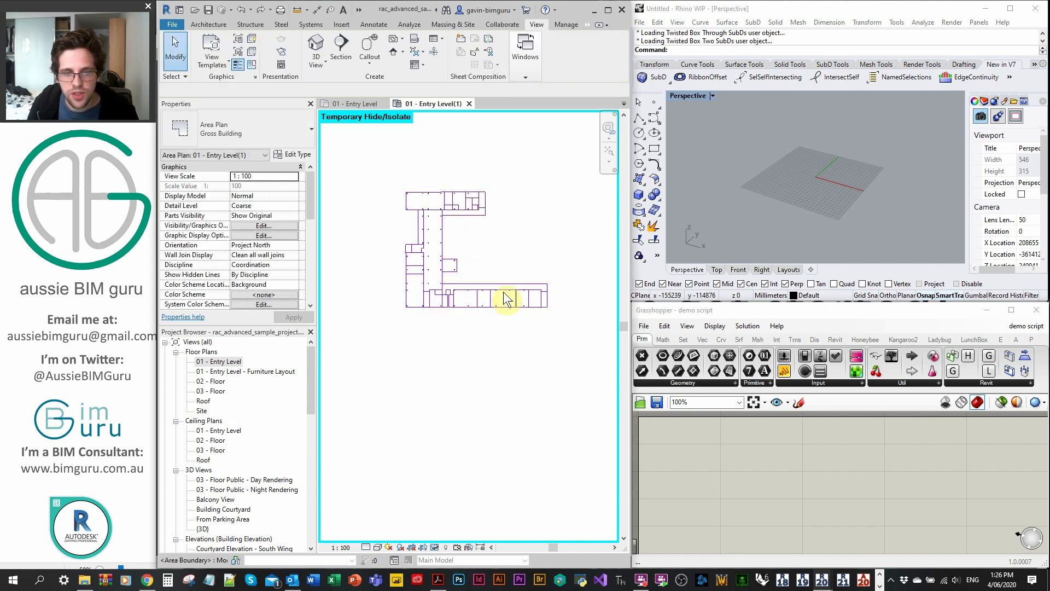
{"action": "scroll", "coordinate": [509, 306], "scroll_direction": "up", "scroll_amount": 3}
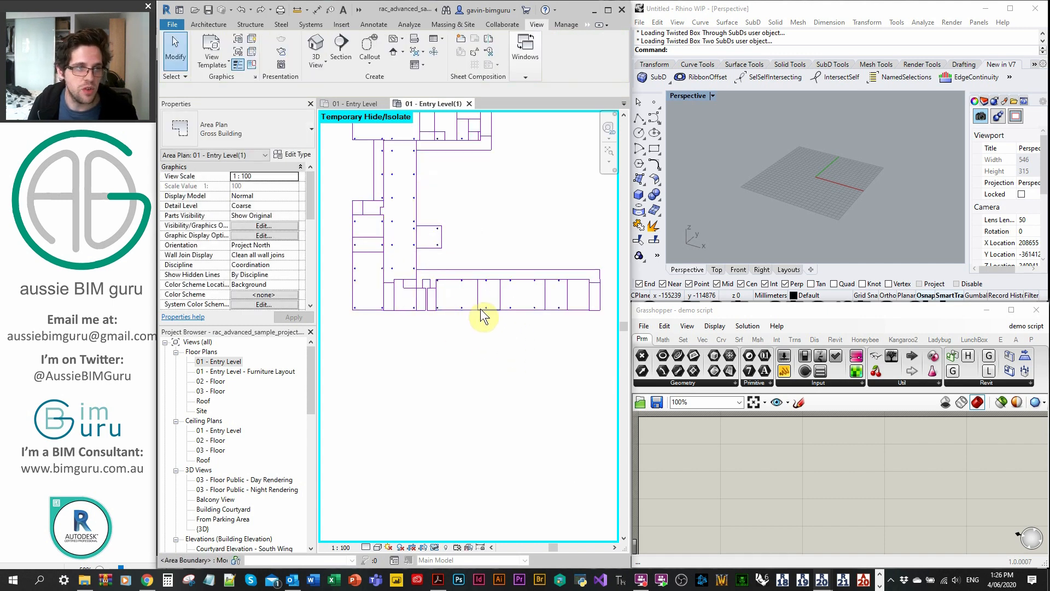
{"action": "scroll", "coordinate": [493, 307], "scroll_direction": "down", "scroll_amount": 3}
{"action": "left_click_drag", "start_coordinate": [579, 365], "coordinate": [368, 196]}
{"action": "left_click", "coordinate": [459, 190]}
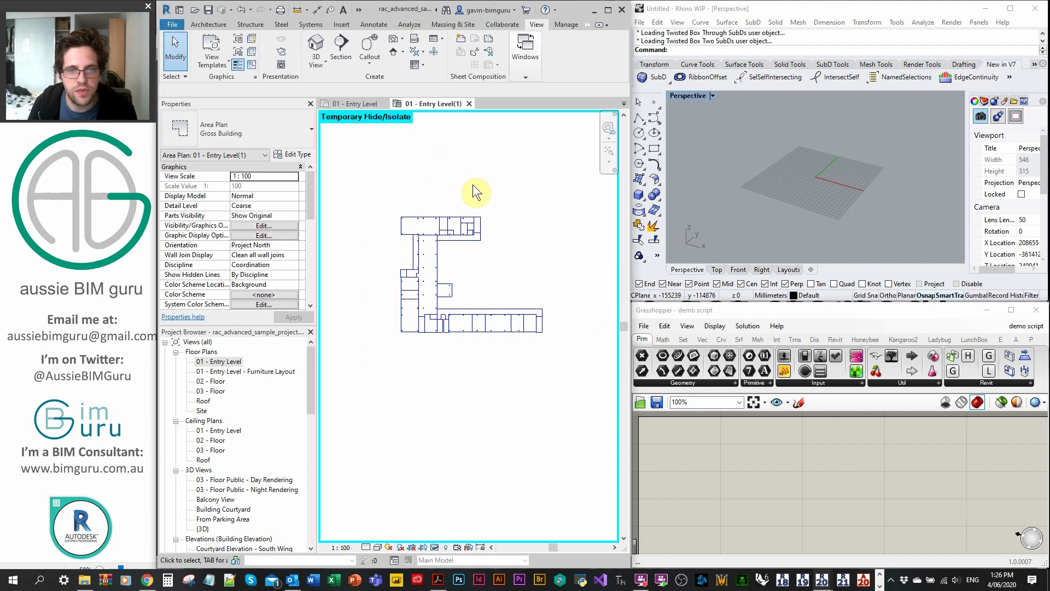
{"action": "left_click", "coordinate": [436, 549]}
{"action": "left_click", "coordinate": [446, 539]}
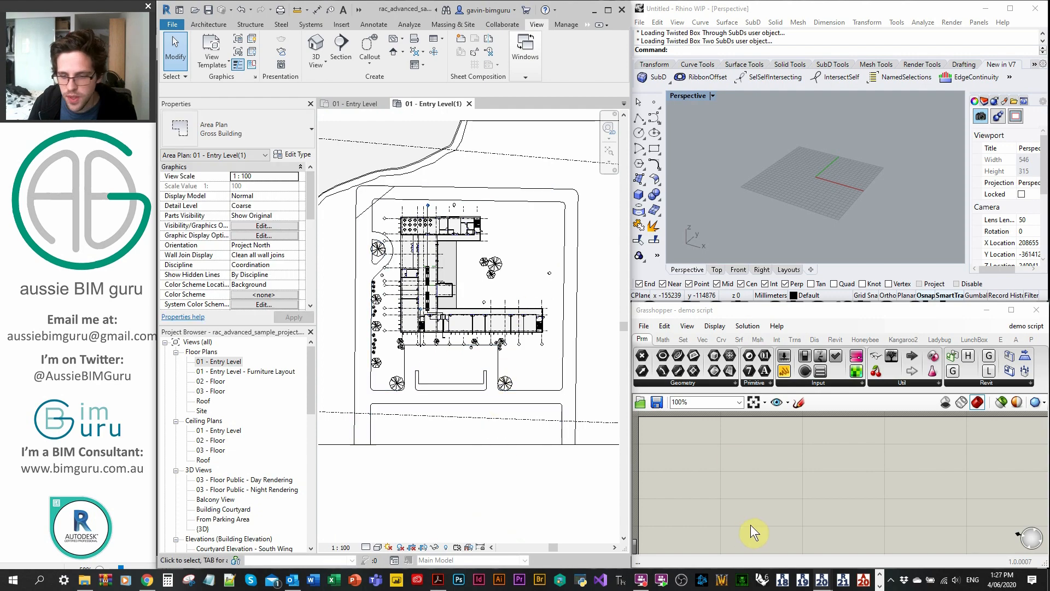
Switch to Dynamo, close the area graph without saving its changes, and minimise Dynamo.
{"action": "mouse_move", "coordinate": [826, 580]}
{"action": "left_click", "coordinate": [917, 537]}
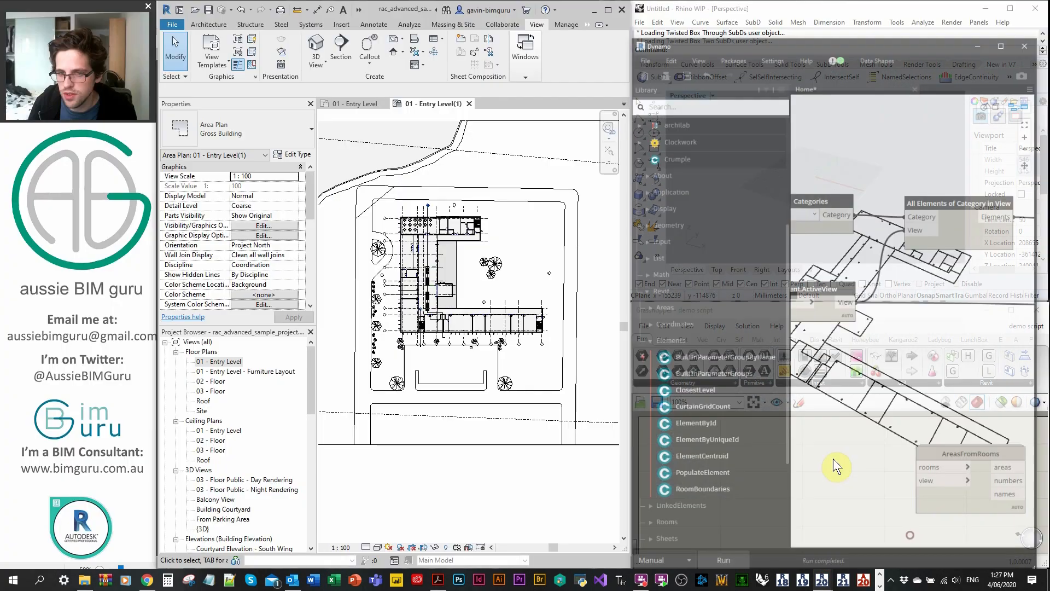
{"action": "left_click", "coordinate": [919, 54]}
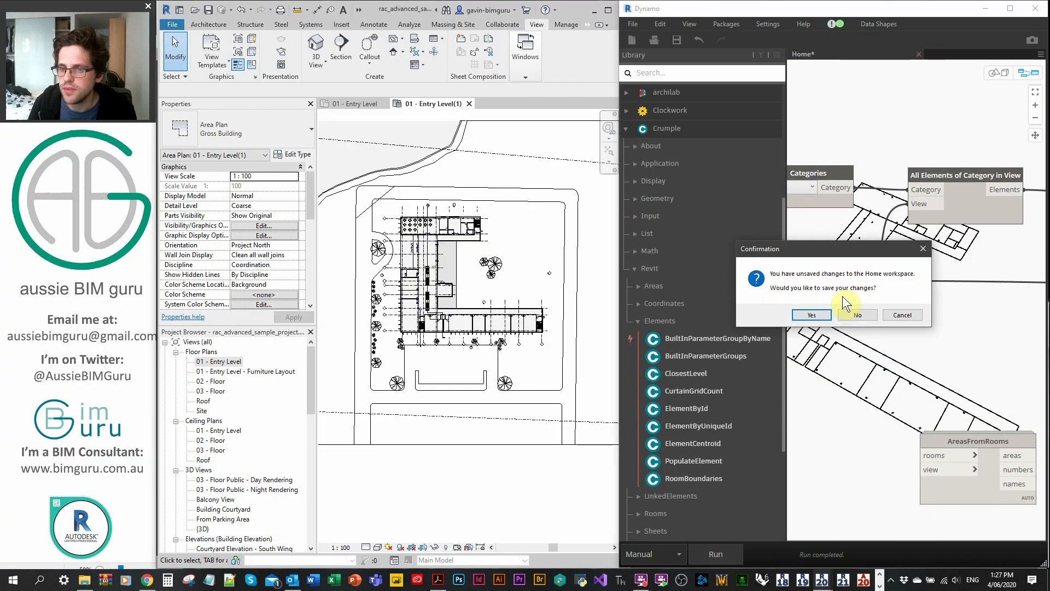
{"action": "left_click", "coordinate": [850, 314]}
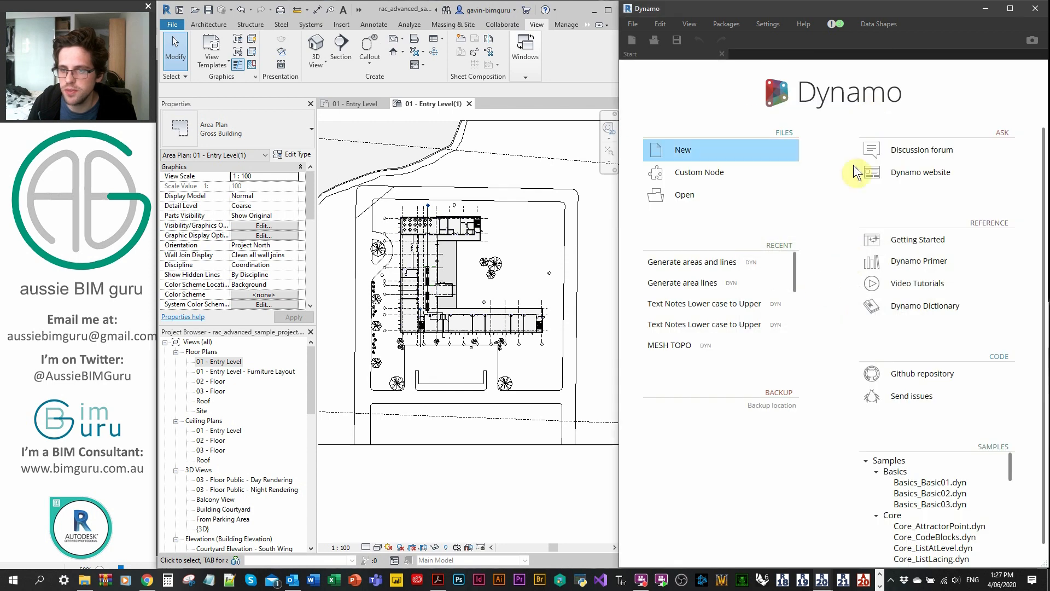
{"action": "left_click", "coordinate": [979, 12]}
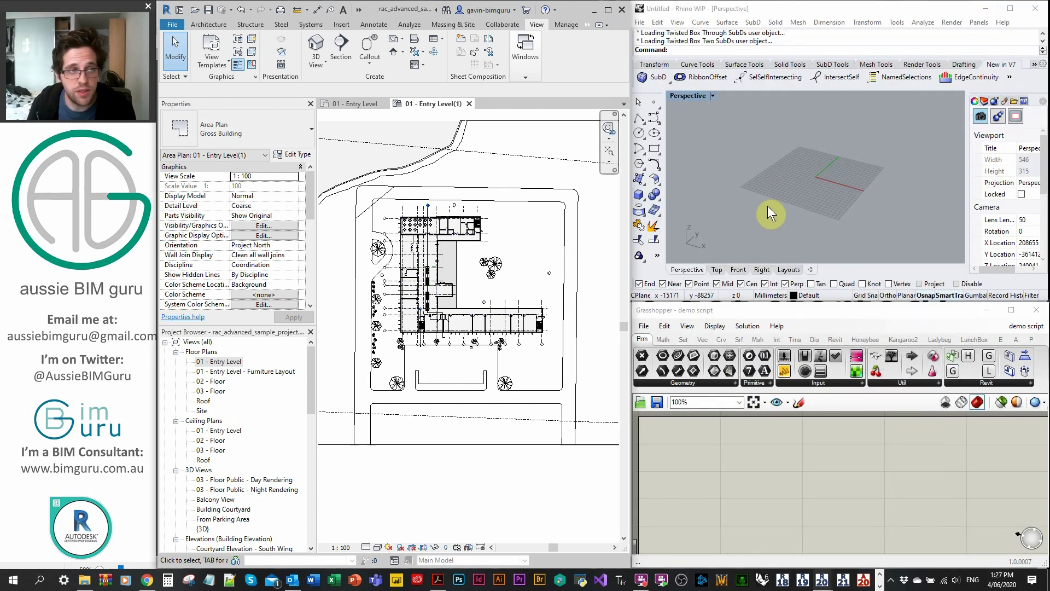
Show the Rhinoceros and Grasshopper add-in tools in Revit alongside the Rhino viewport.
{"action": "left_click", "coordinate": [586, 24]}
{"action": "left_click", "coordinate": [601, 63]}
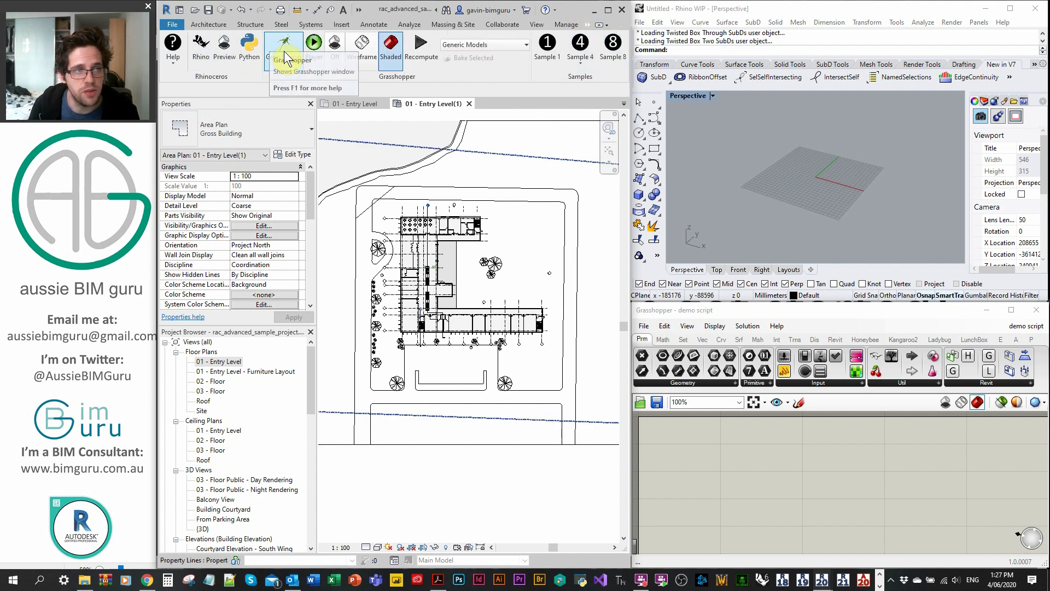
{"action": "left_click", "coordinate": [786, 179]}
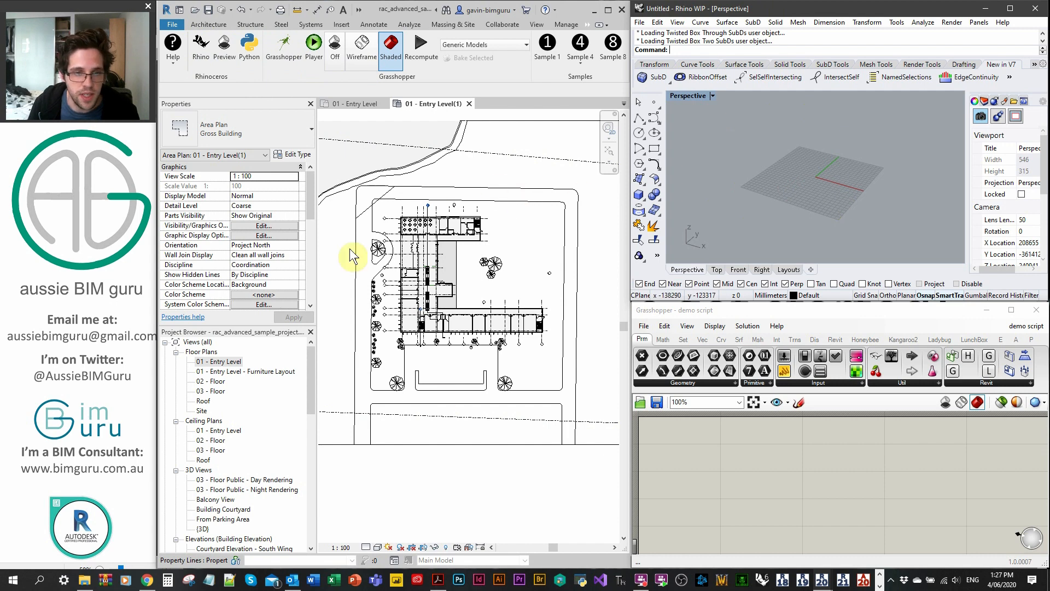
{"action": "left_click", "coordinate": [823, 180]}
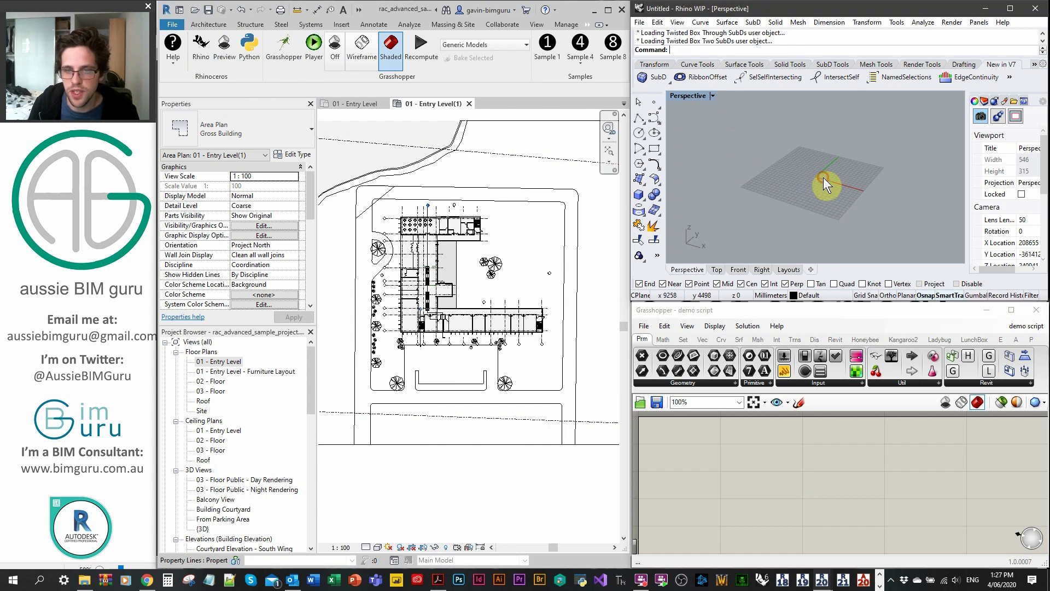
{"action": "left_click", "coordinate": [468, 170]}
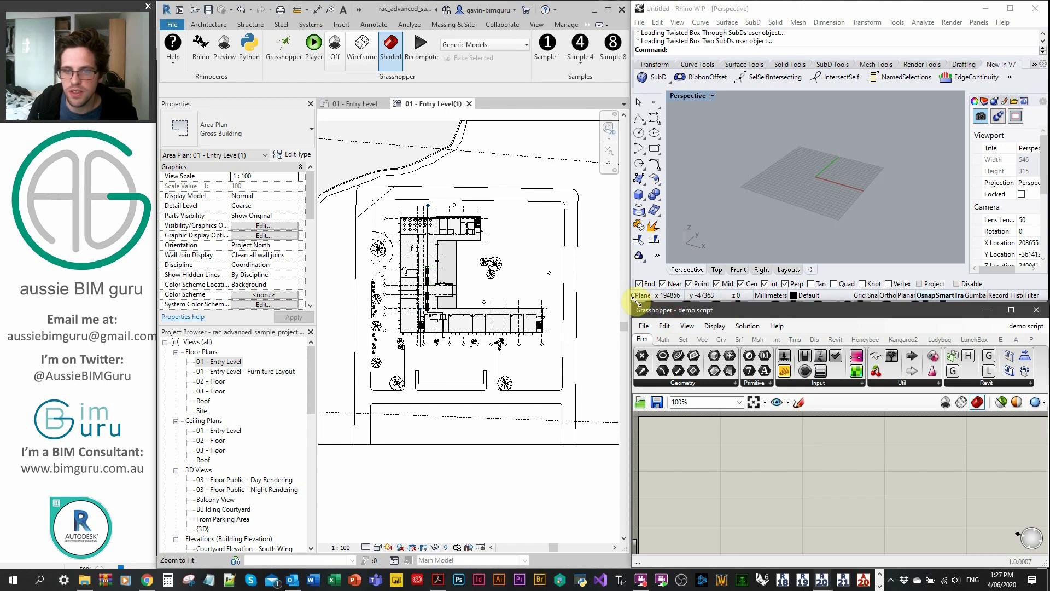
Resize the Grasshopper and Rhino windows to full height side by side, with Grasshopper covering Revit.
{"action": "left_click_drag", "start_coordinate": [635, 304], "coordinate": [159, 3]}
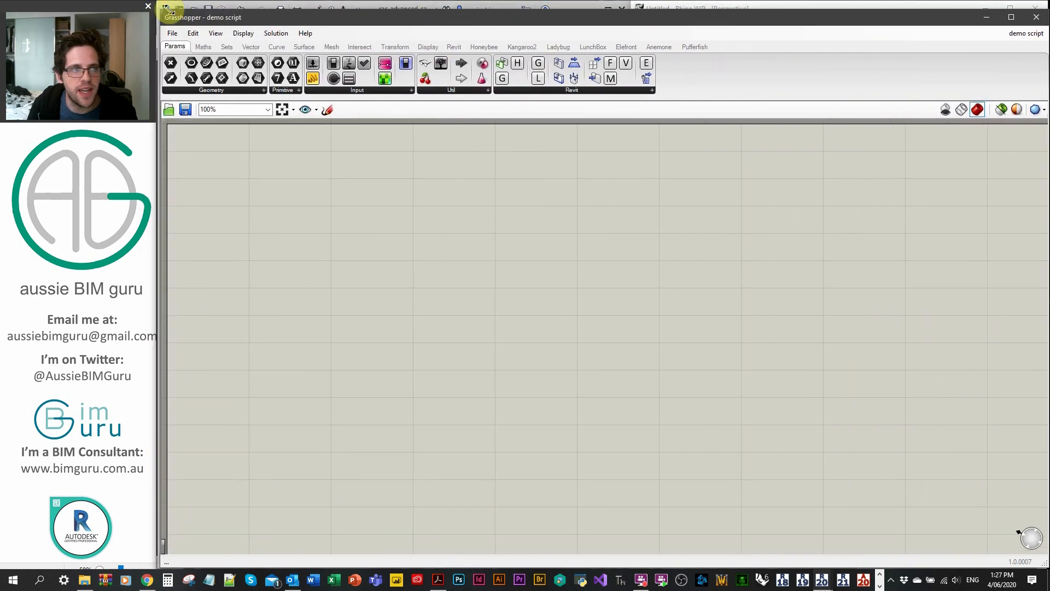
{"action": "left_click_drag", "start_coordinate": [1046, 3], "coordinate": [650, 2]}
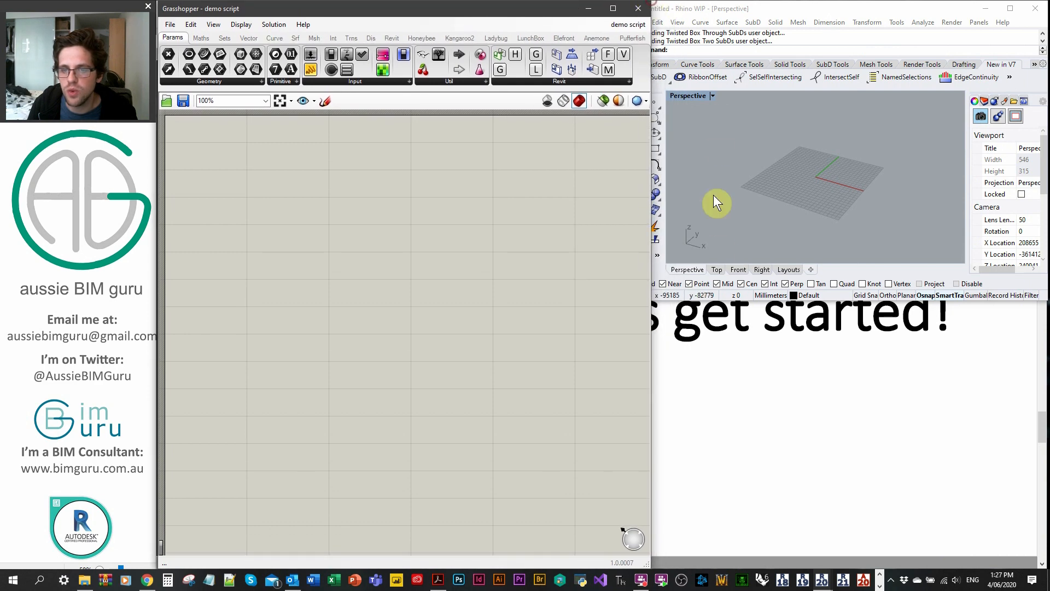
{"action": "left_click", "coordinate": [757, 217]}
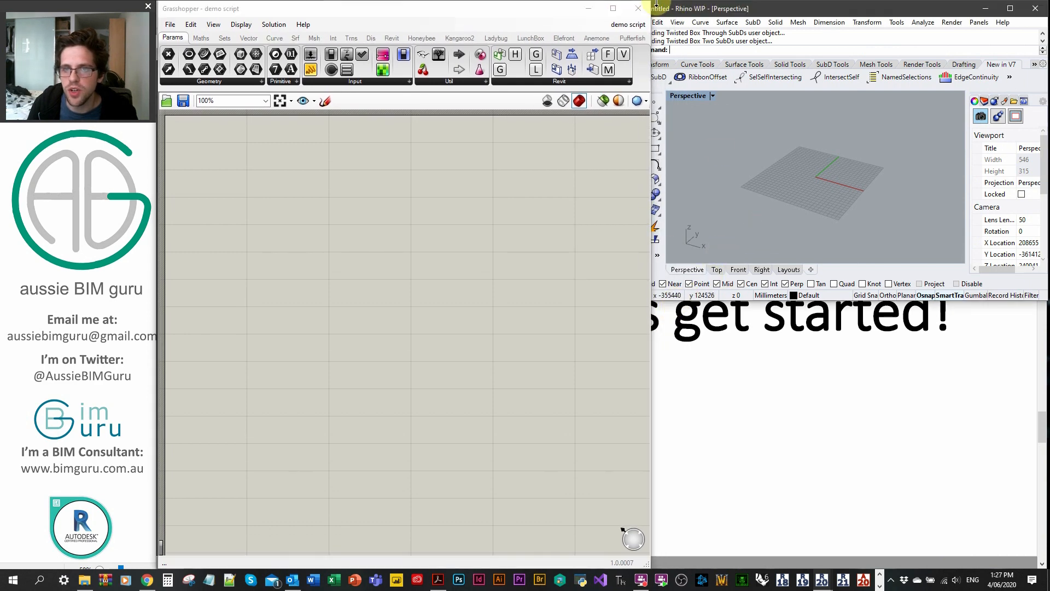
{"action": "left_click_drag", "start_coordinate": [651, 61], "coordinate": [602, 61]}
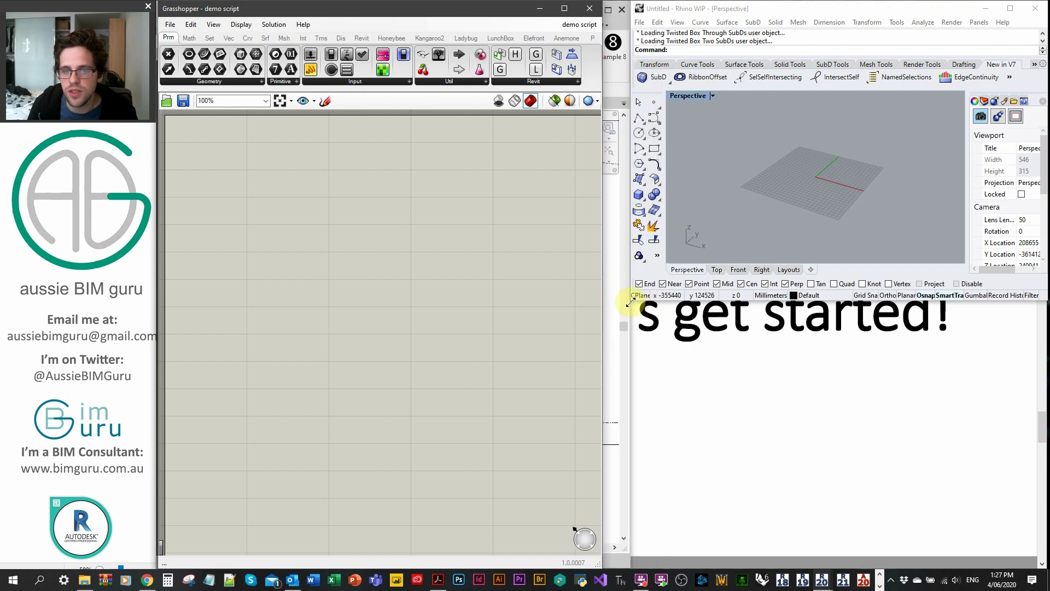
{"action": "left_click_drag", "start_coordinate": [670, 301], "coordinate": [680, 569]}
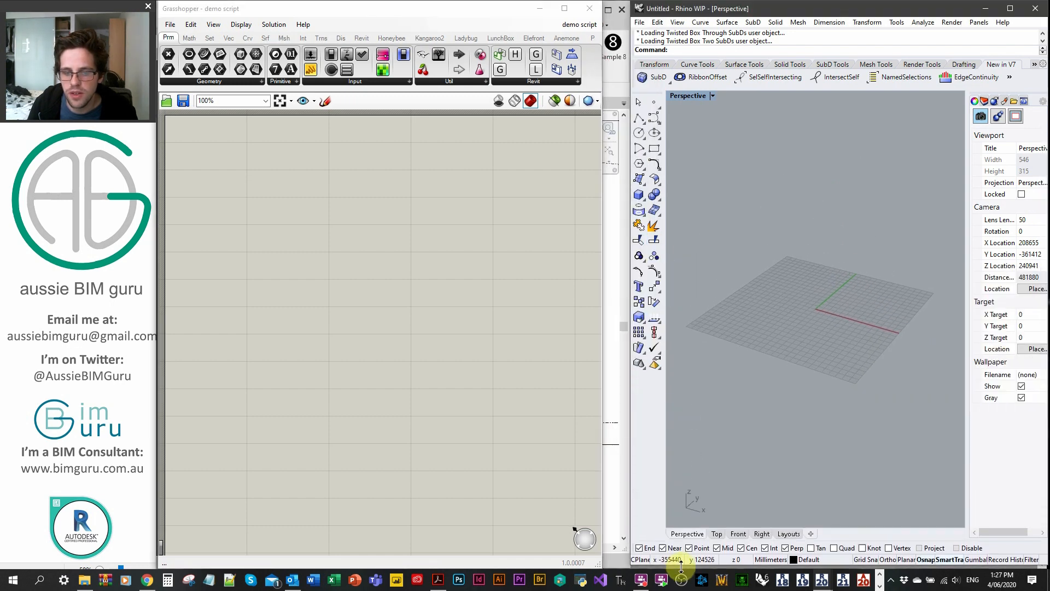
{"action": "left_click_drag", "start_coordinate": [605, 285], "coordinate": [631, 282]}
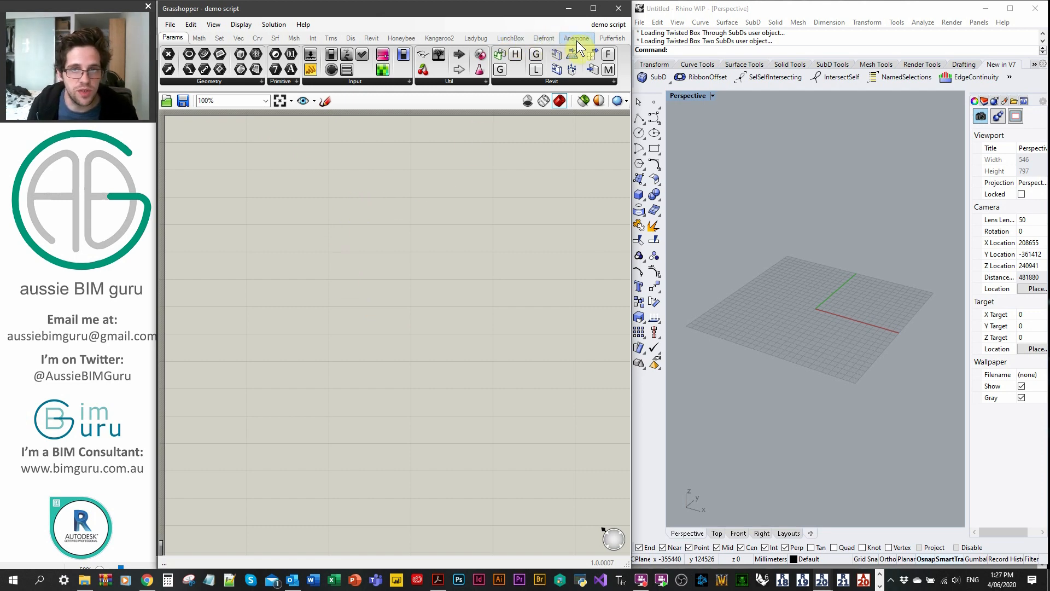
Place a Revit Model Categories Picker on the Grasshopper canvas.
{"action": "left_click", "coordinate": [373, 39]}
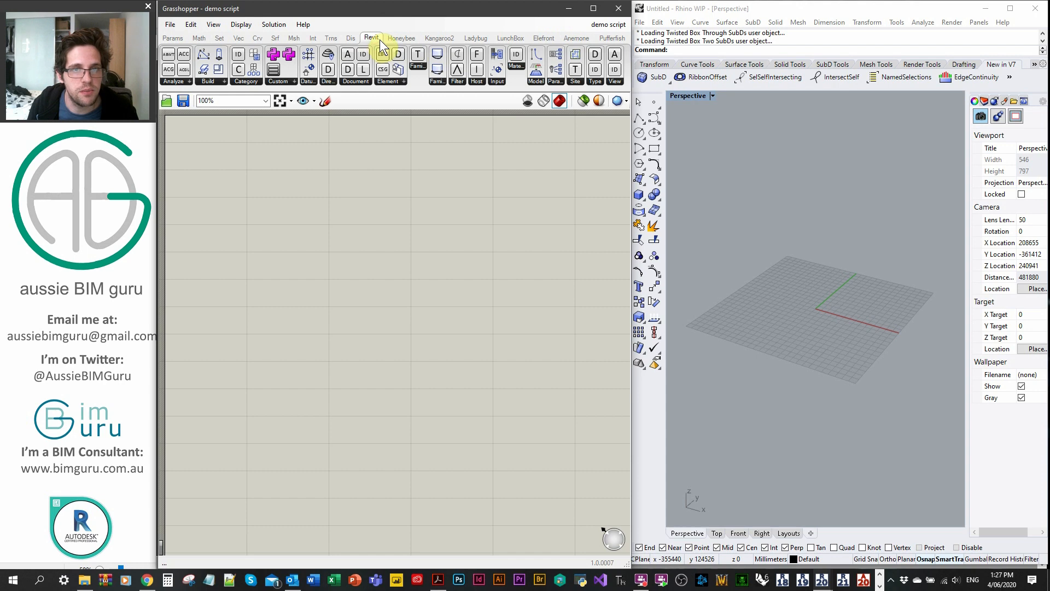
{"action": "left_click", "coordinate": [498, 82]}
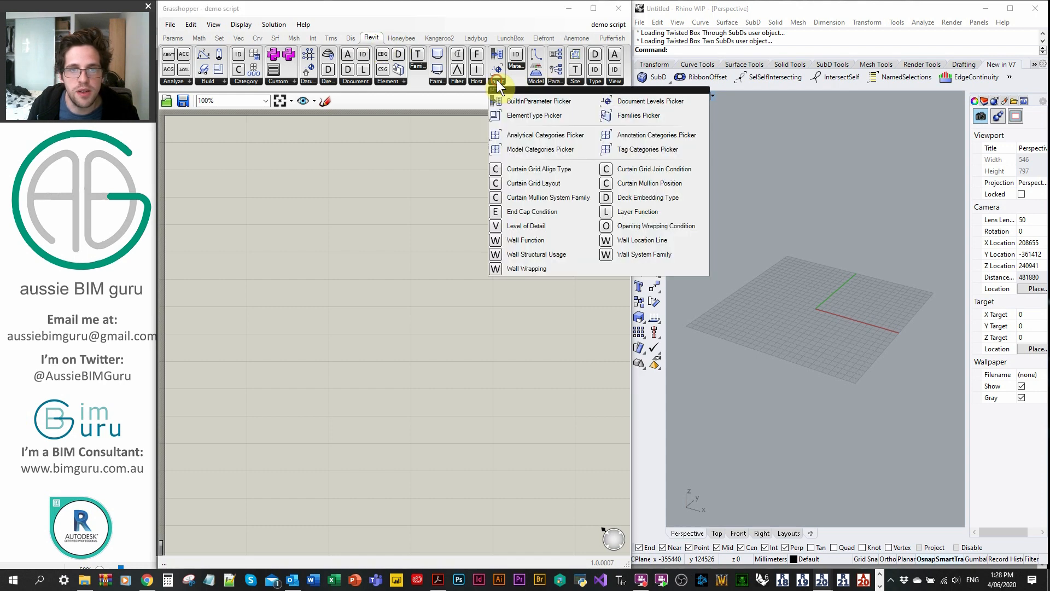
{"action": "left_click_drag", "start_coordinate": [563, 136], "coordinate": [556, 147]}
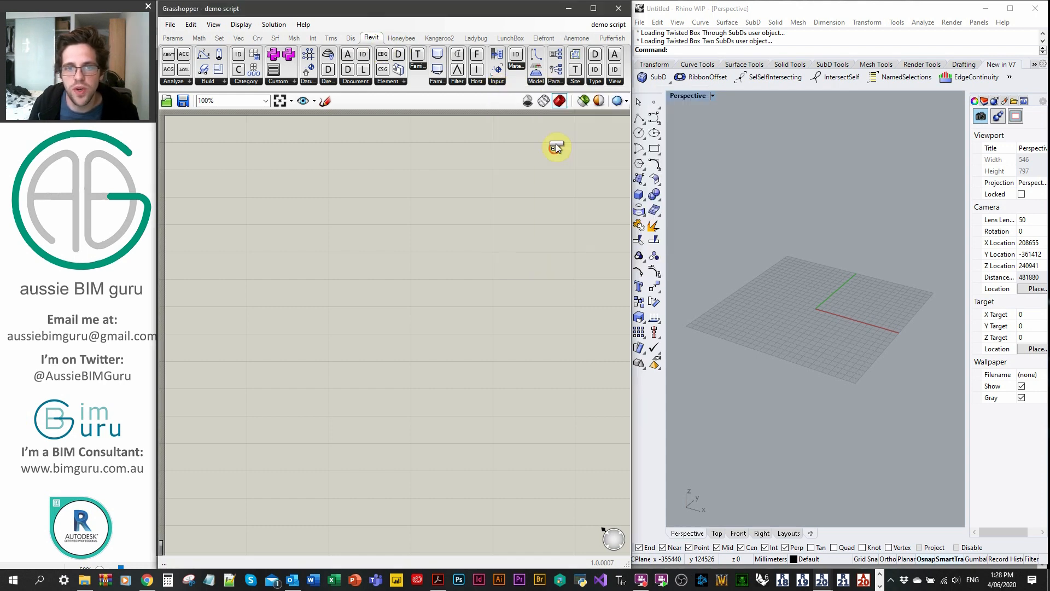
{"action": "left_click", "coordinate": [267, 223]}
{"action": "right_click_drag", "start_coordinate": [327, 255], "coordinate": [405, 296]}
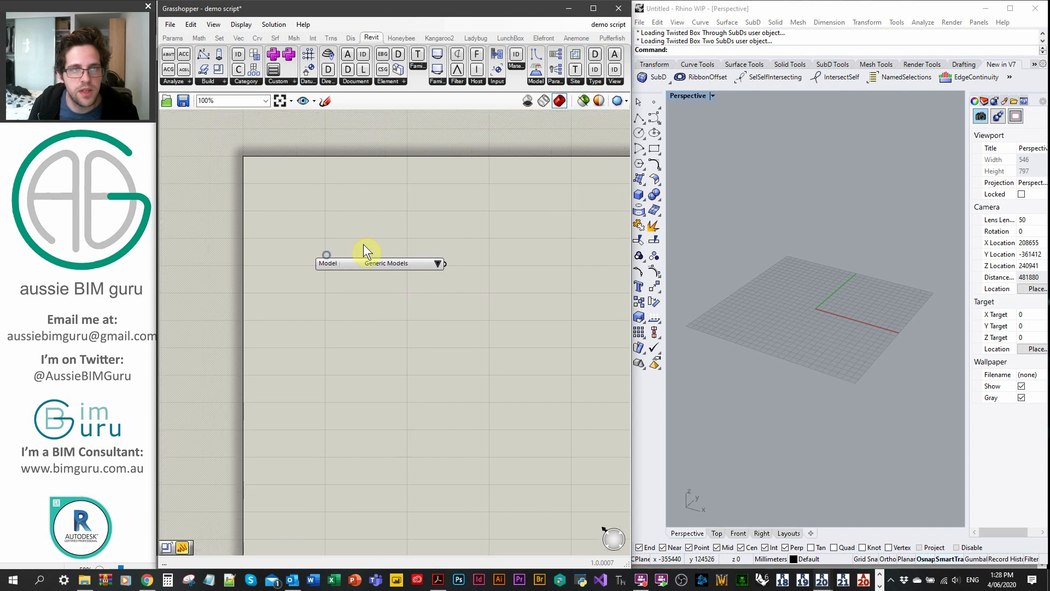
Add a Bifocals component in the canvas's upper-left corner to label the components.
{"action": "left_click", "coordinate": [176, 34]}
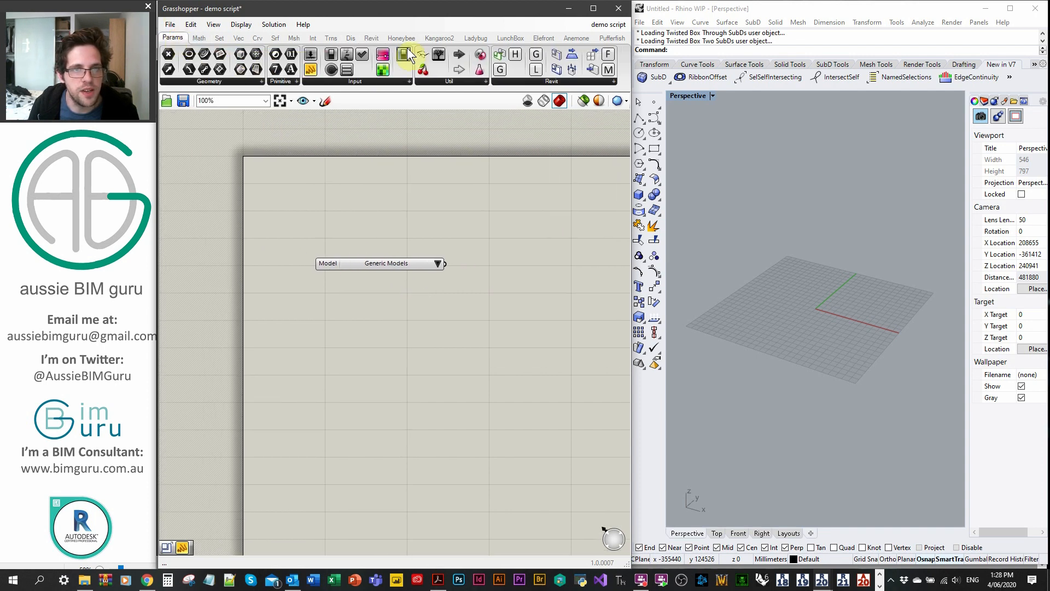
{"action": "left_click_drag", "start_coordinate": [424, 55], "coordinate": [293, 204]}
{"action": "scroll", "coordinate": [353, 226], "scroll_direction": "up", "scroll_amount": 3}
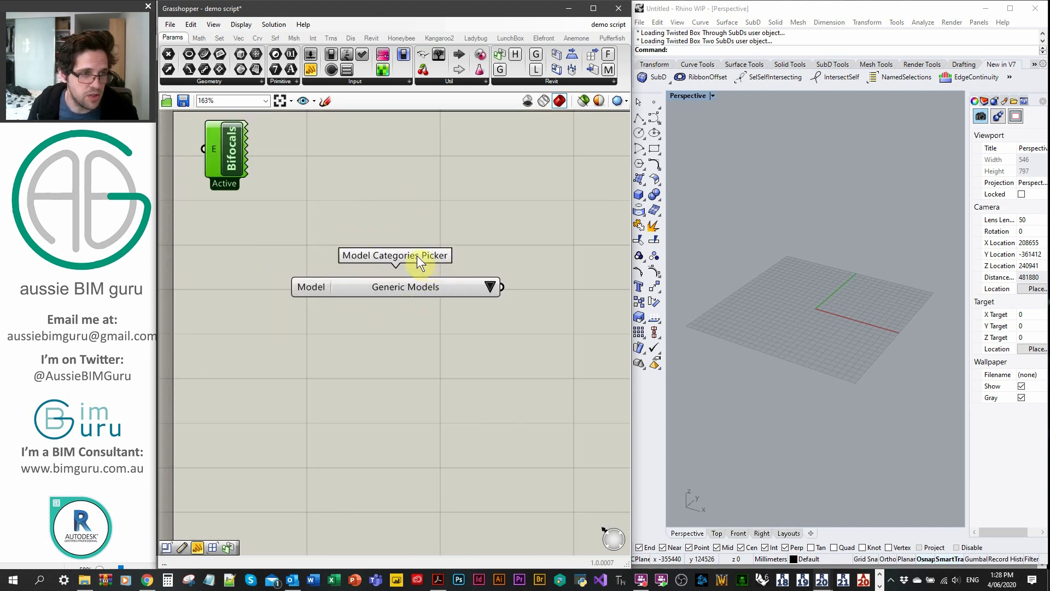
{"action": "left_click", "coordinate": [430, 196]}
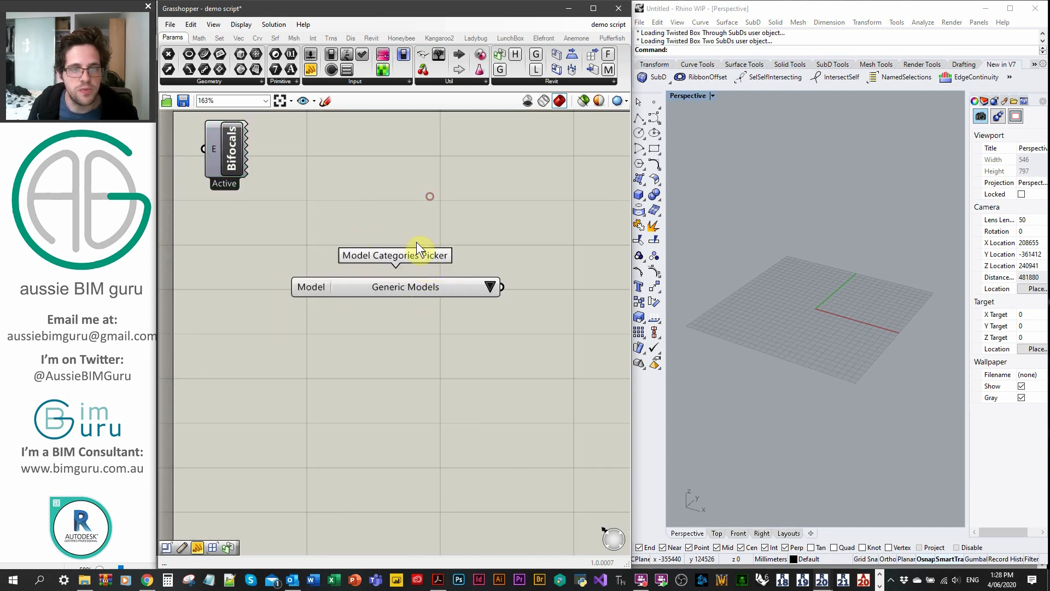
Shift the Model Categories Picker slightly down and left, and set its category to Rooms.
{"action": "left_click", "coordinate": [407, 286]}
{"action": "left_click", "coordinate": [401, 279]}
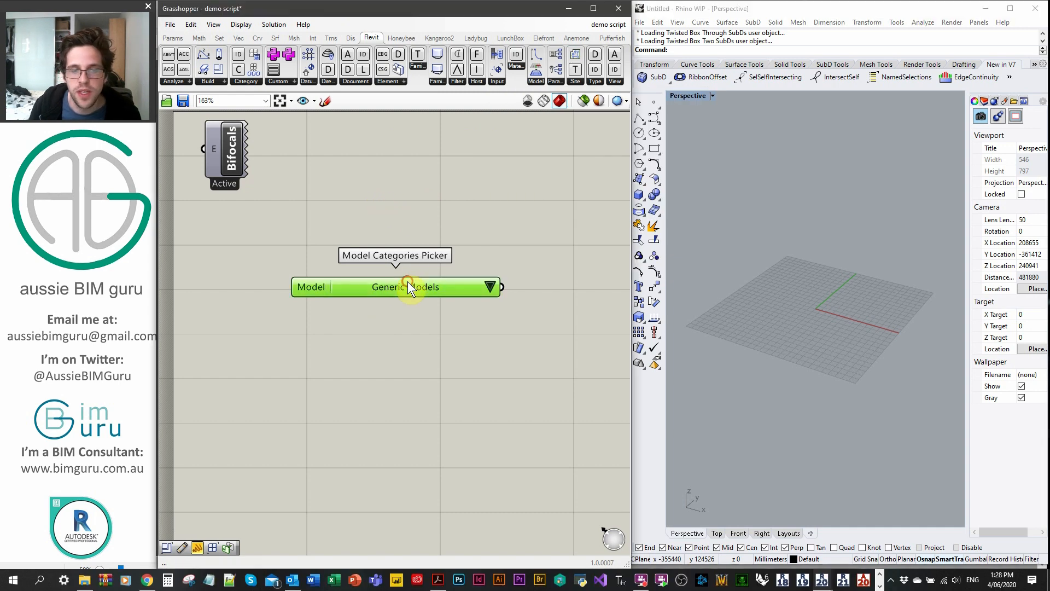
{"action": "mouse_move", "coordinate": [380, 295]}
{"action": "left_mouse_down"}
{"action": "mouse_move", "coordinate": [403, 300]}
{"action": "mouse_move", "coordinate": [382, 297]}
{"action": "left_mouse_up"}
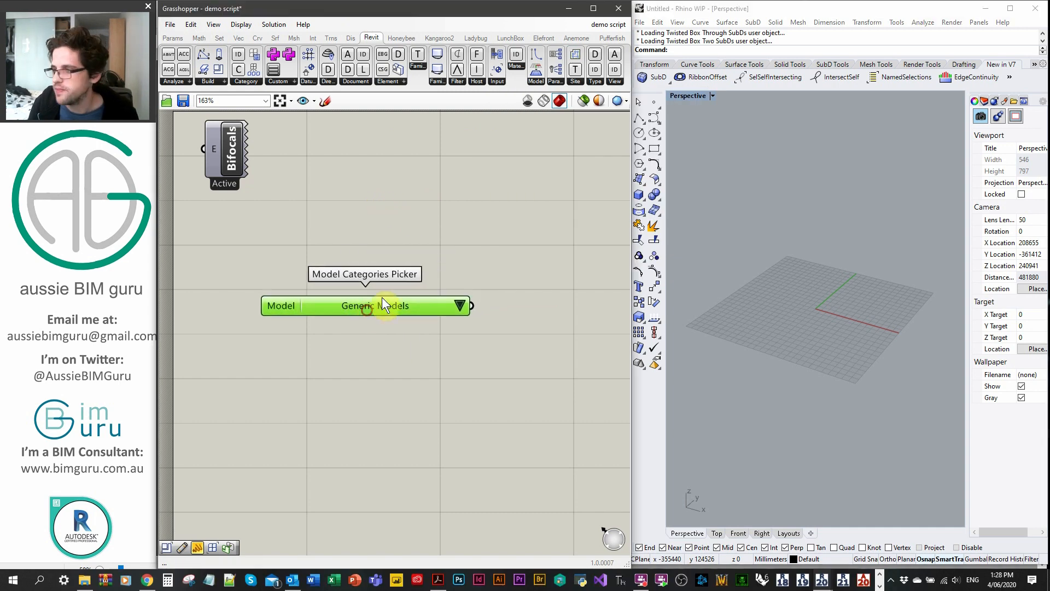
{"action": "left_click", "coordinate": [459, 305]}
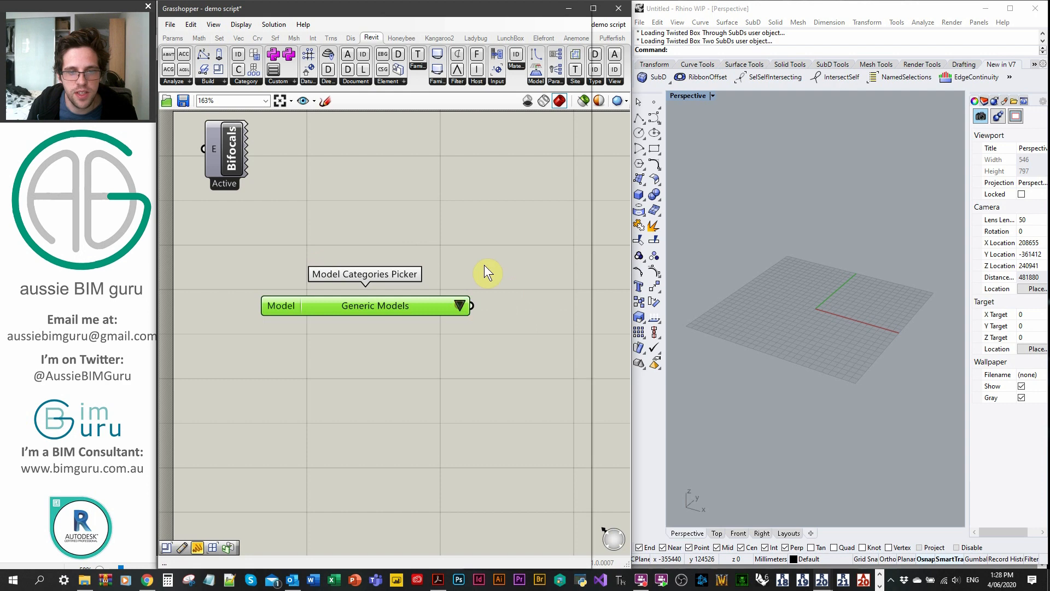
{"action": "mouse_move", "coordinate": [520, 567]}
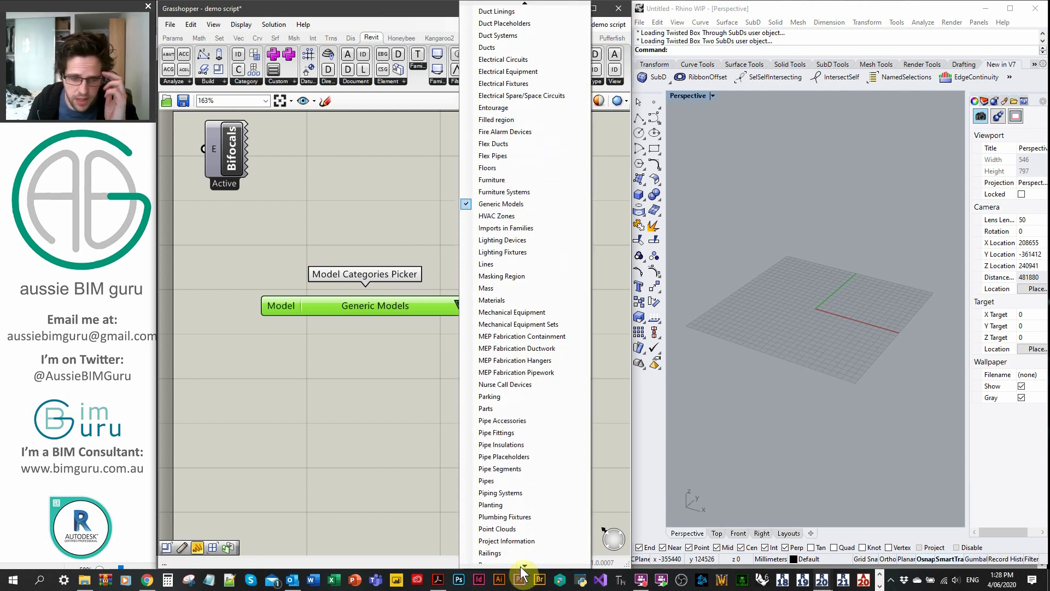
{"action": "left_click", "coordinate": [498, 465]}
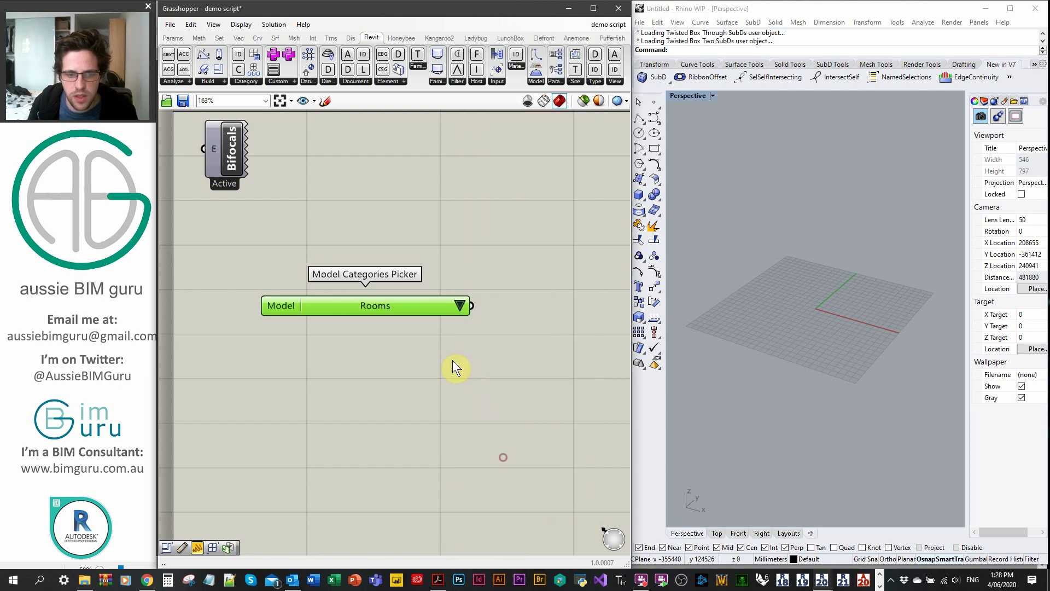
Add a Category Filter beside the Model Categories Picker and wire the picker's output into its C input.
{"action": "scroll", "coordinate": [467, 362], "scroll_direction": "down", "scroll_amount": 2}
{"action": "right_click_drag", "start_coordinate": [436, 367], "coordinate": [417, 358]}
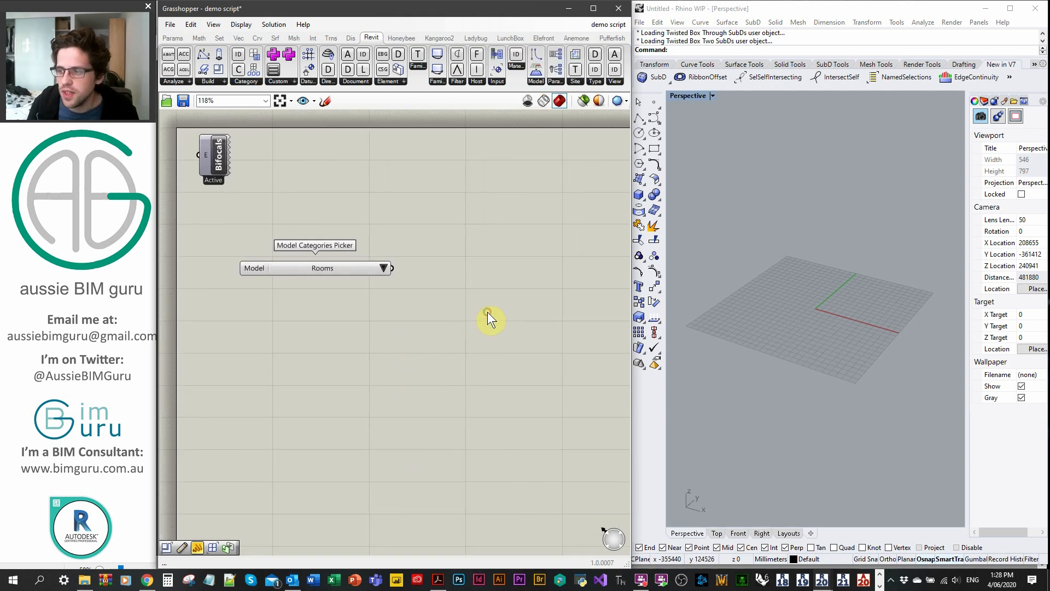
{"action": "left_click", "coordinate": [462, 80]}
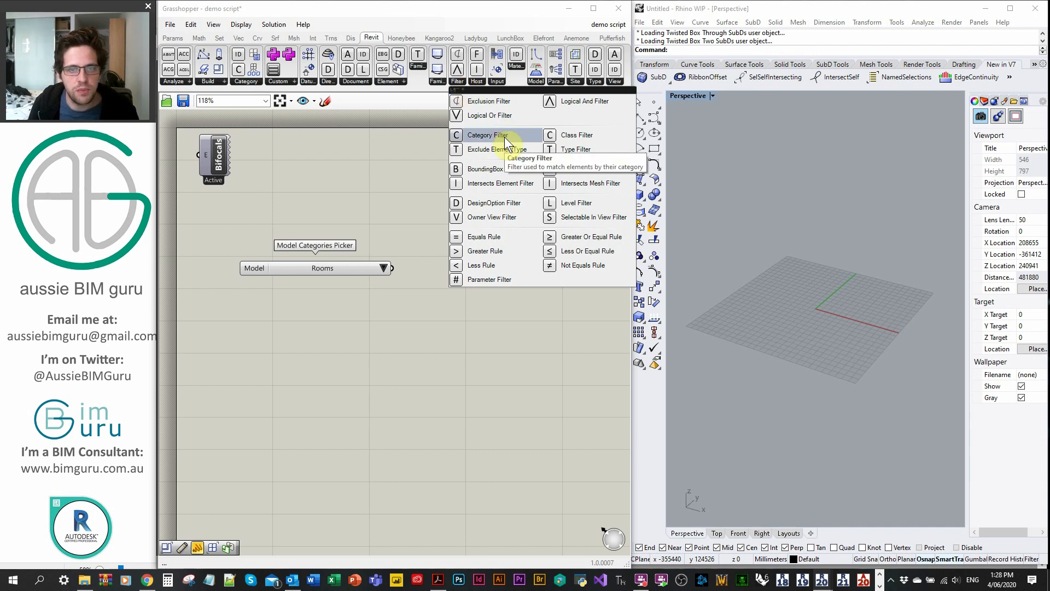
{"action": "left_click_drag", "start_coordinate": [496, 138], "coordinate": [481, 273]}
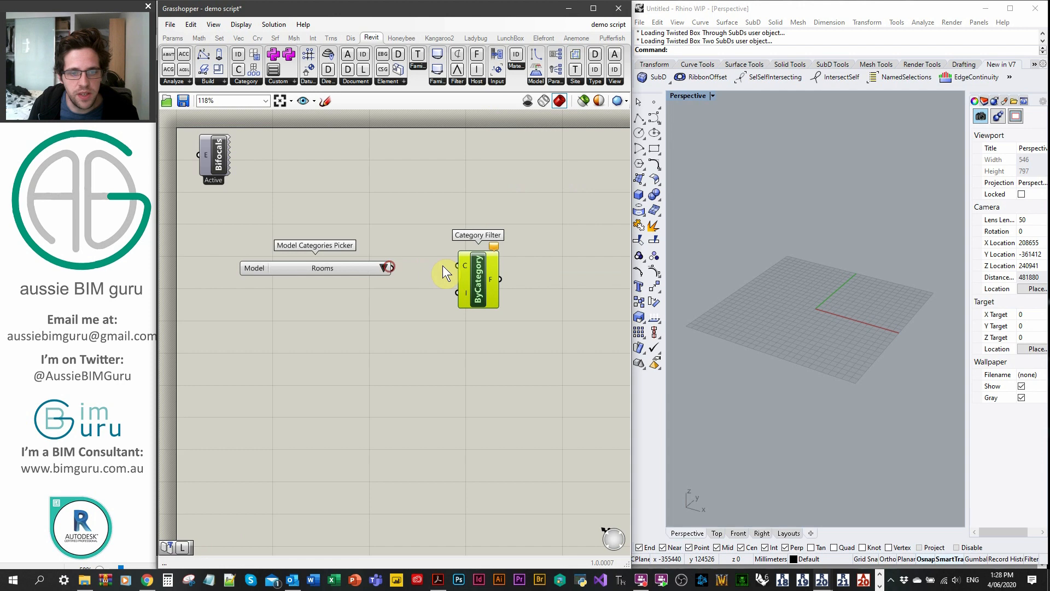
{"action": "left_click", "coordinate": [384, 267]}
{"action": "left_click", "coordinate": [353, 229]}
{"action": "left_click_drag", "start_coordinate": [392, 268], "coordinate": [447, 277]}
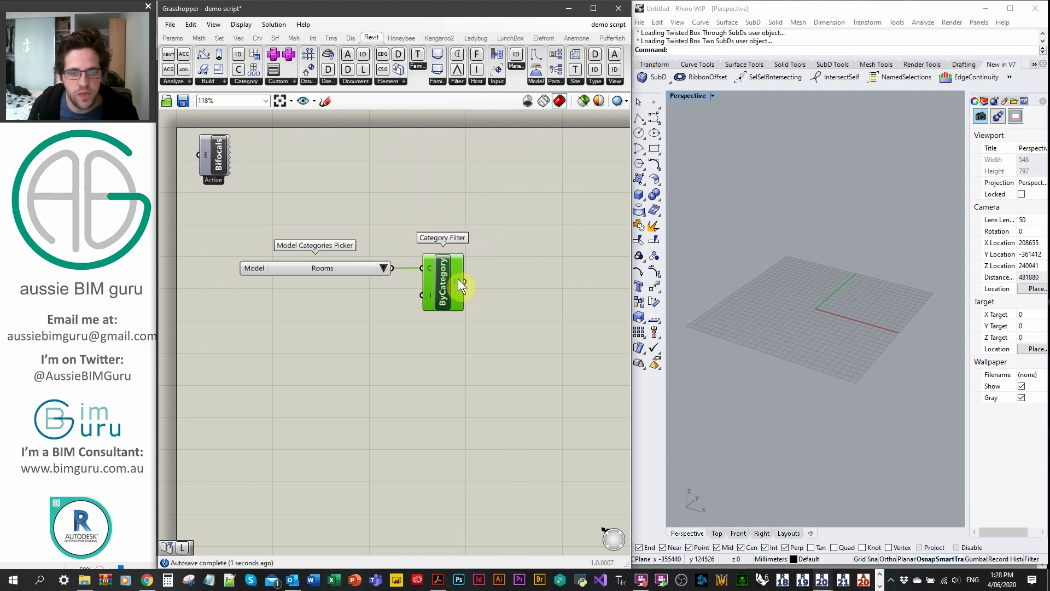
{"action": "left_click", "coordinate": [521, 268]}
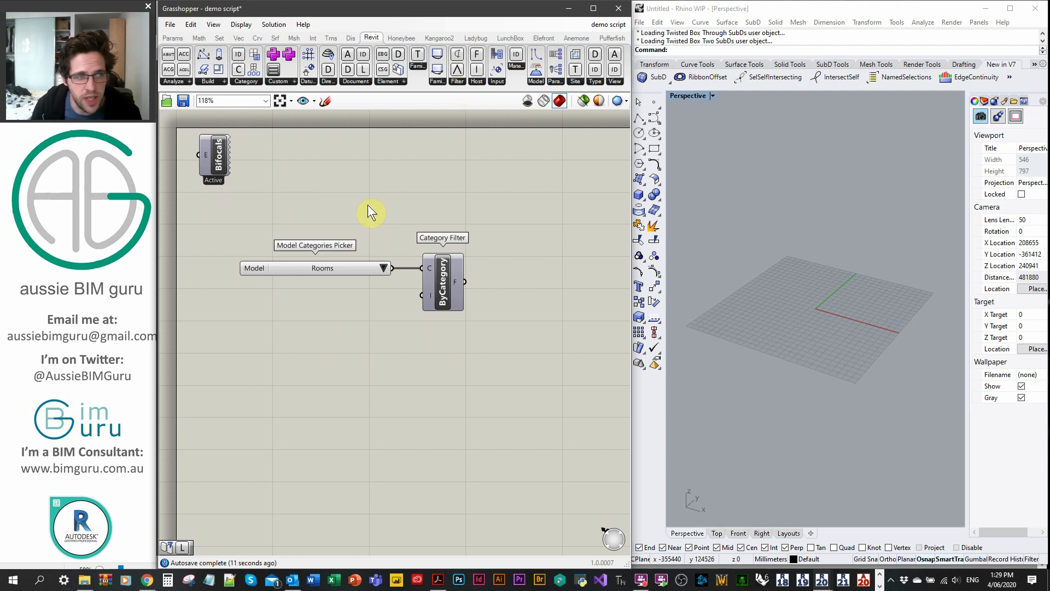
Place a Level Filter component directly below the Category Filter.
{"action": "left_click", "coordinate": [456, 81]}
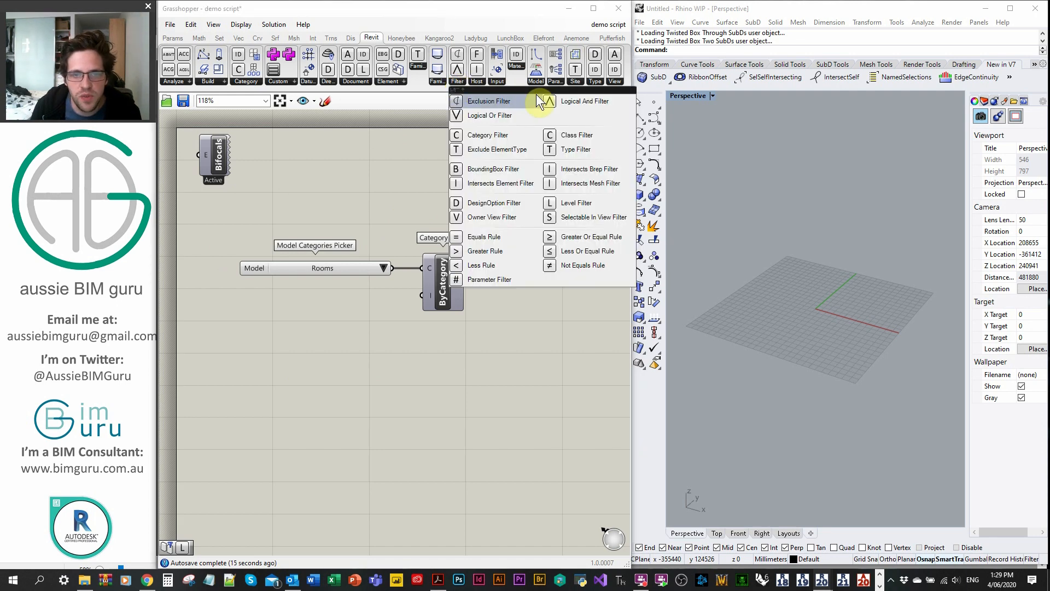
{"action": "left_click_drag", "start_coordinate": [557, 200], "coordinate": [439, 373]}
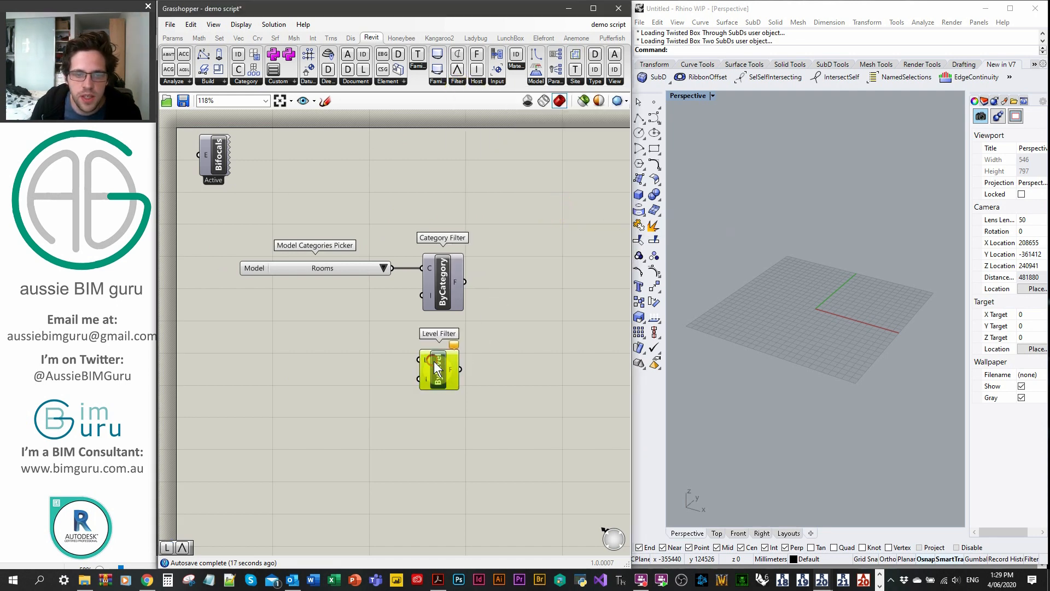
{"action": "left_click", "coordinate": [490, 305]}
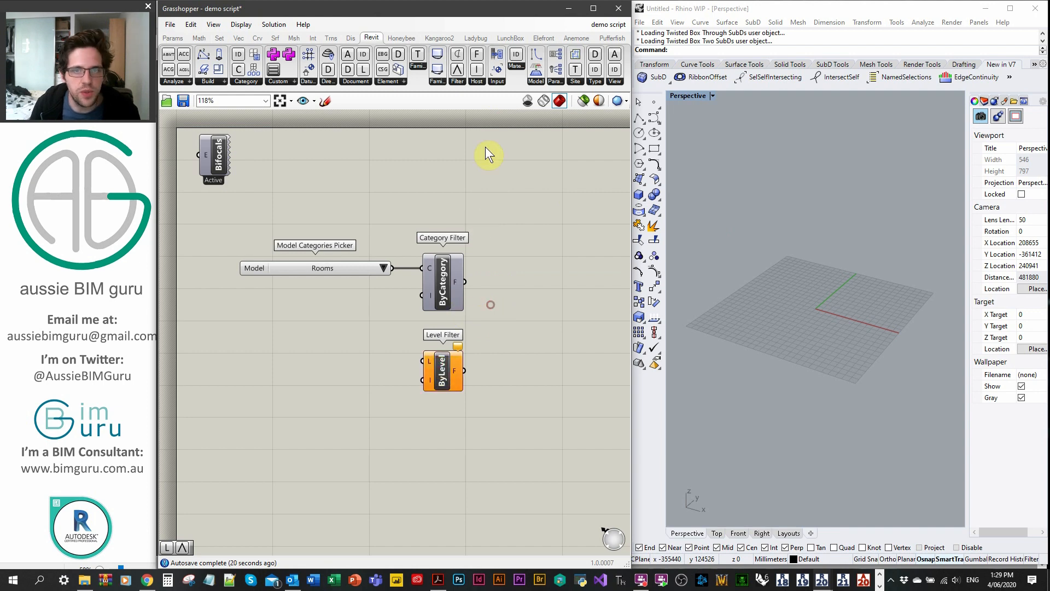
Add a Document Levels Picker set to 01 - Entry Level and wire it into the Level Filter's L input.
{"action": "left_click", "coordinate": [497, 83]}
{"action": "left_click_drag", "start_coordinate": [632, 107], "coordinate": [320, 362]}
{"action": "left_click", "coordinate": [361, 362]}
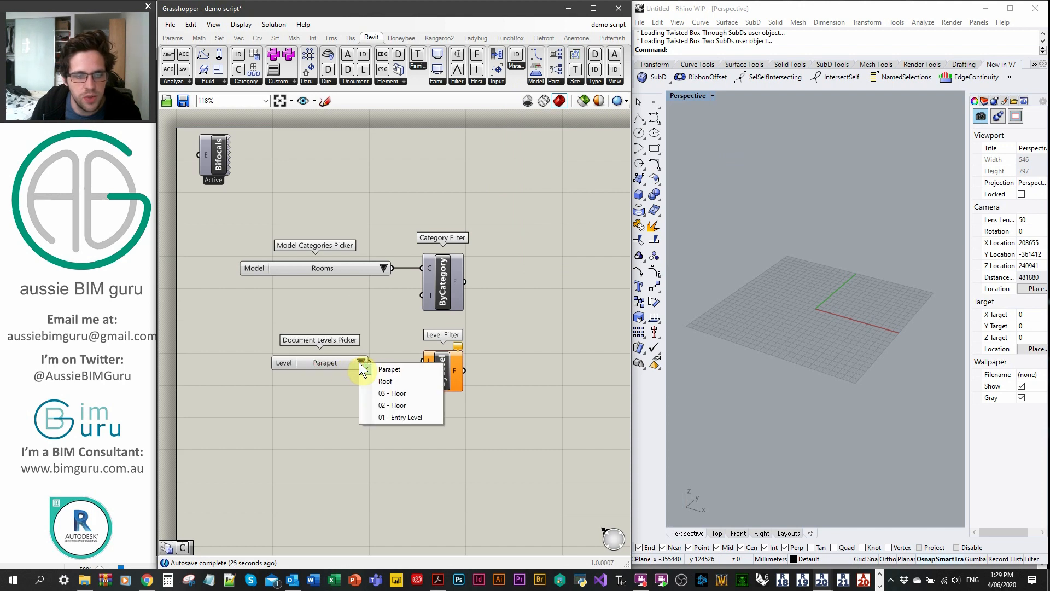
{"action": "left_click", "coordinate": [403, 416]}
{"action": "left_click_drag", "start_coordinate": [370, 362], "coordinate": [417, 368]}
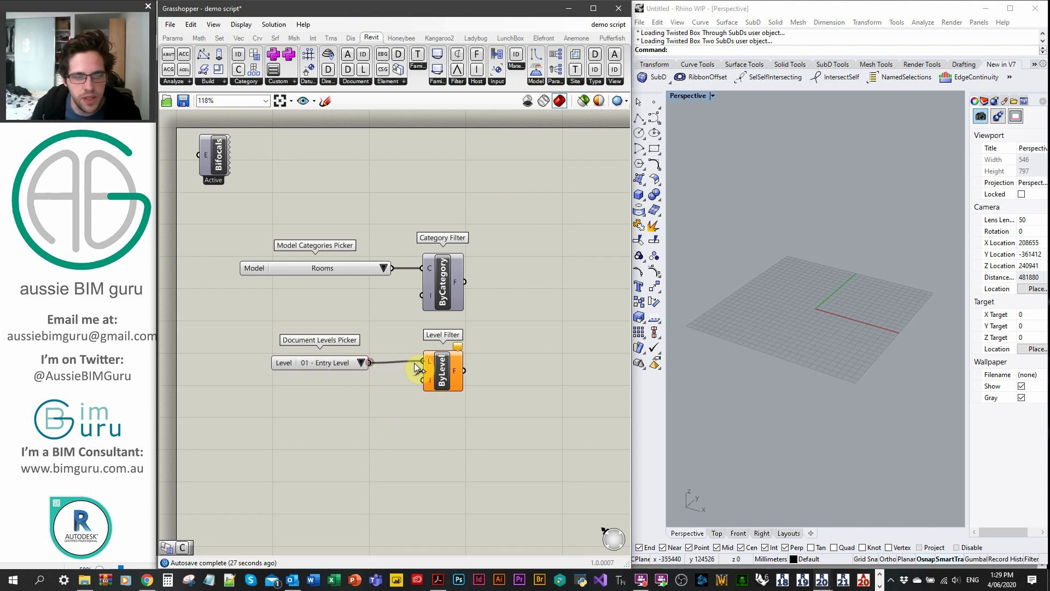
{"action": "left_click_drag", "start_coordinate": [334, 362], "coordinate": [351, 361]}
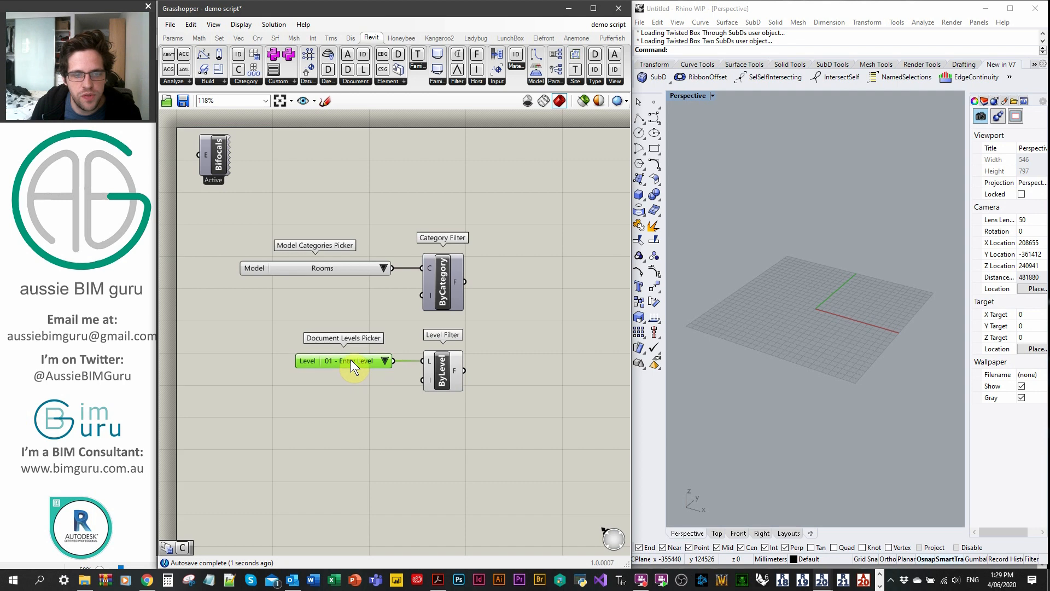
Add a Logical And Filter and wire the outputs of both the Category Filter and the Level Filter into its F input.
{"action": "right_click_drag", "start_coordinate": [493, 327], "coordinate": [412, 324]}
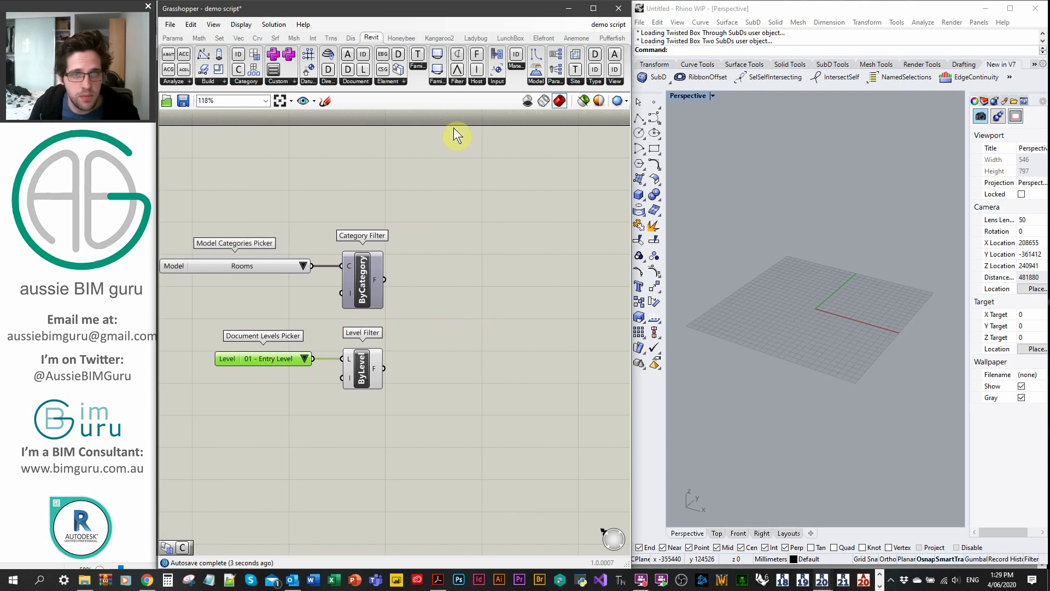
{"action": "left_click", "coordinate": [457, 81]}
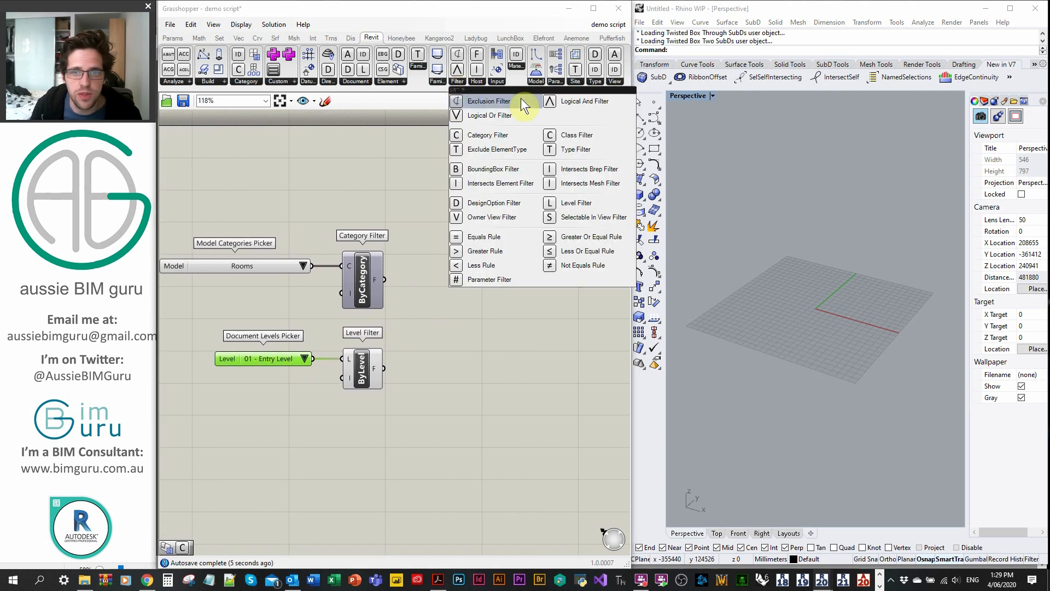
{"action": "left_click", "coordinate": [577, 100]}
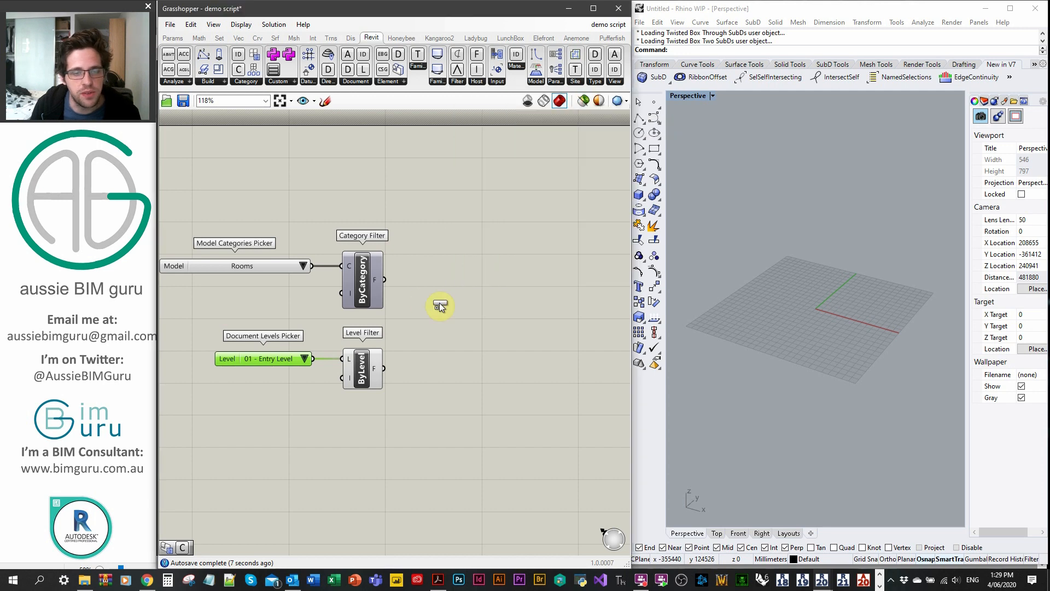
{"action": "left_click", "coordinate": [454, 309]}
{"action": "left_click_drag", "start_coordinate": [385, 281], "coordinate": [433, 310]}
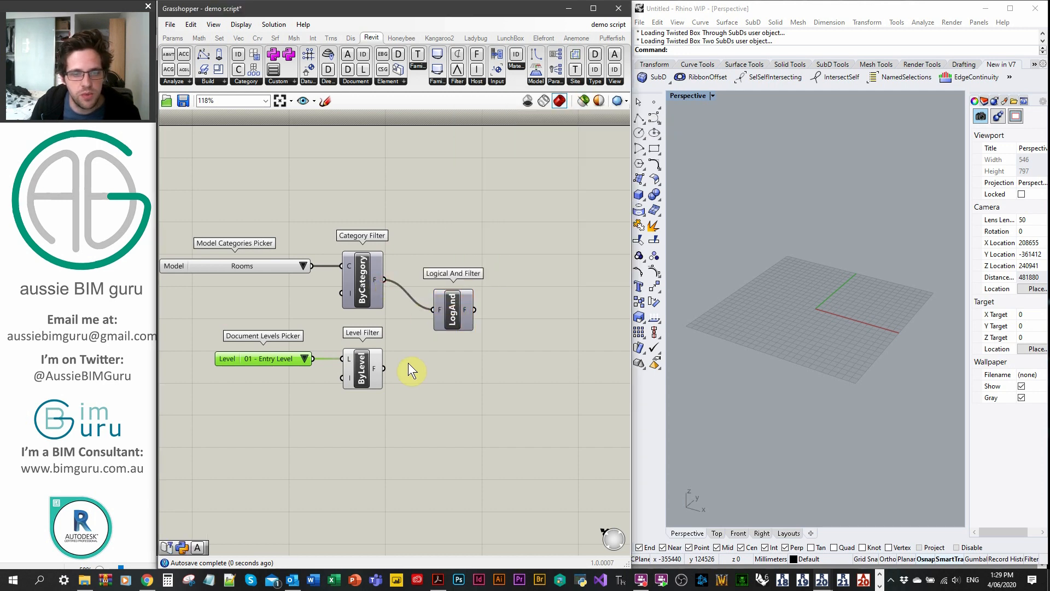
{"action": "left_click_drag", "start_coordinate": [401, 354], "coordinate": [438, 312]}
Add a Document Elements component fed by the Logical And Filter's output, and save the definition.
{"action": "right_click_drag", "start_coordinate": [507, 305], "coordinate": [365, 289]}
{"action": "left_click", "coordinate": [426, 242]}
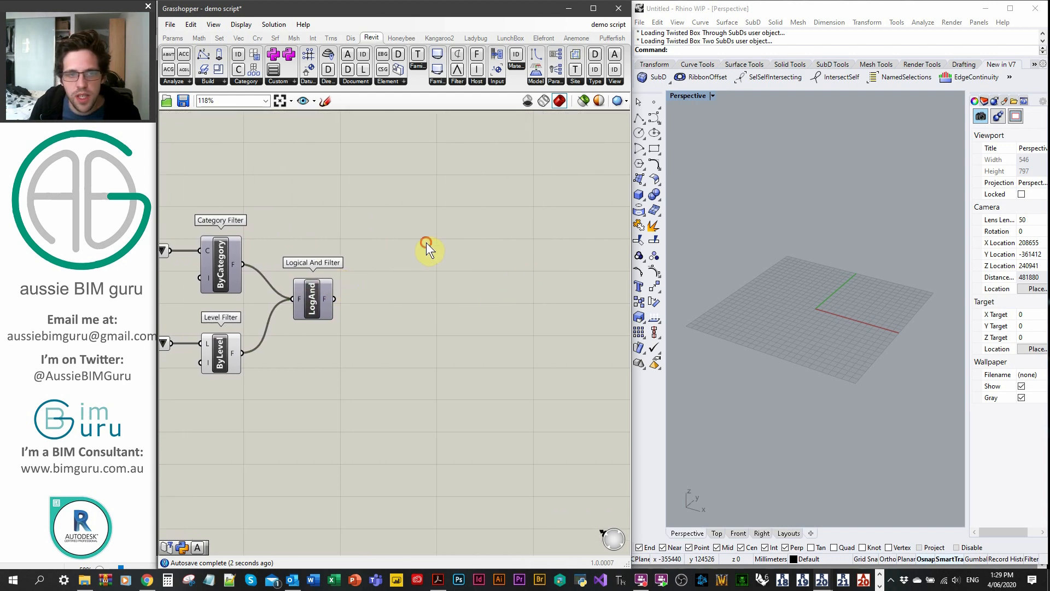
{"action": "left_click", "coordinate": [393, 81]}
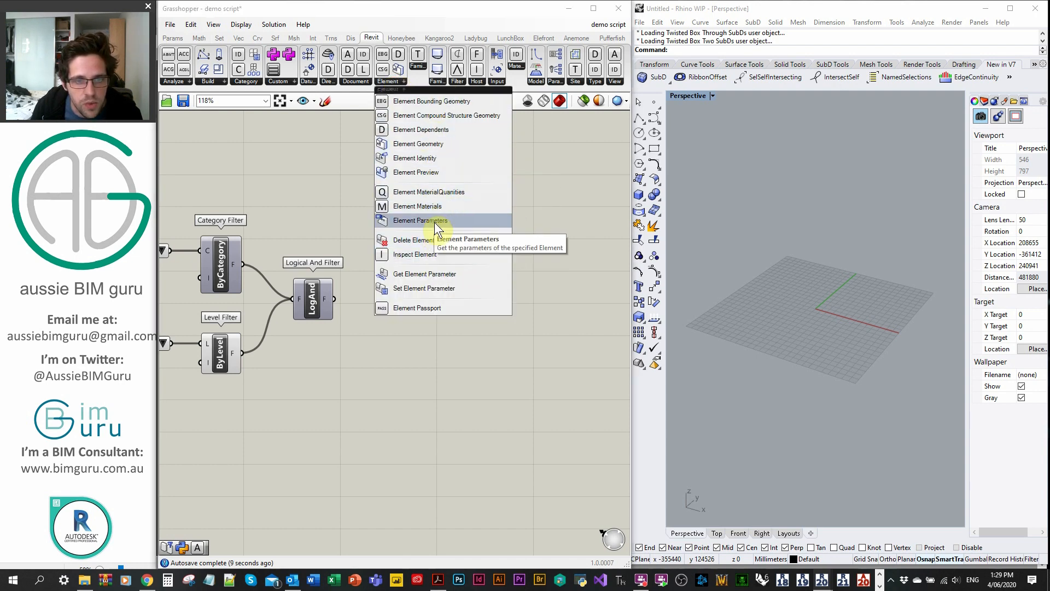
{"action": "left_click", "coordinate": [358, 82]}
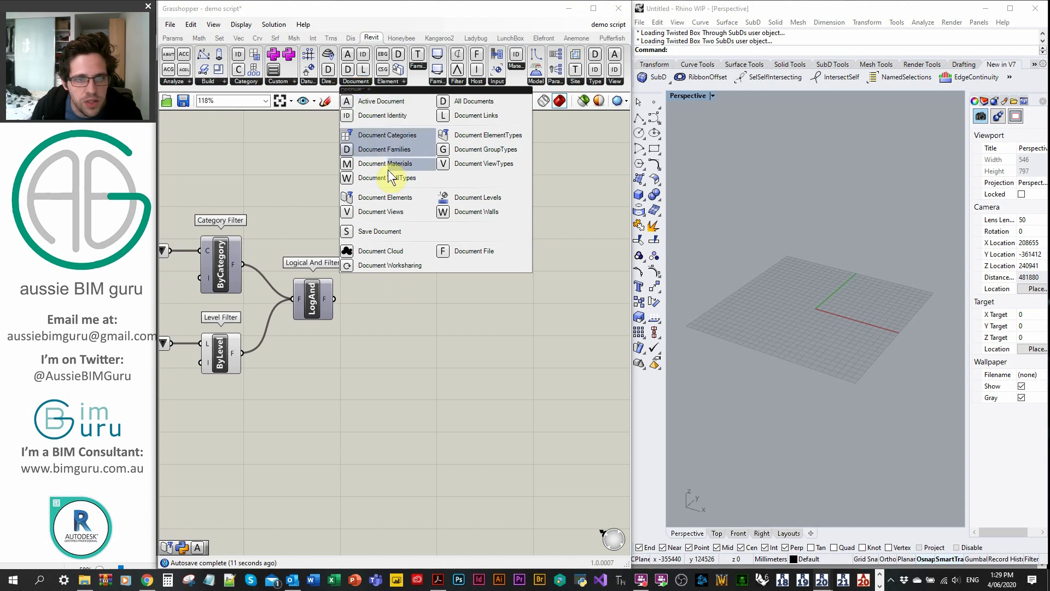
{"action": "left_click_drag", "start_coordinate": [389, 196], "coordinate": [386, 306]}
{"action": "left_click", "coordinate": [445, 285]}
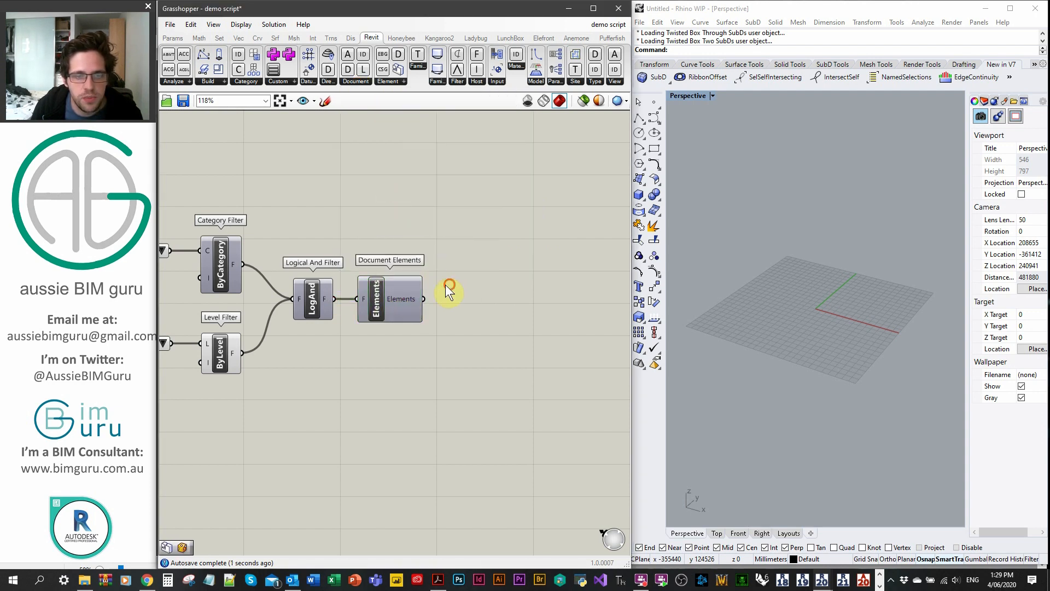
{"action": "mouse_move", "coordinate": [405, 300]}
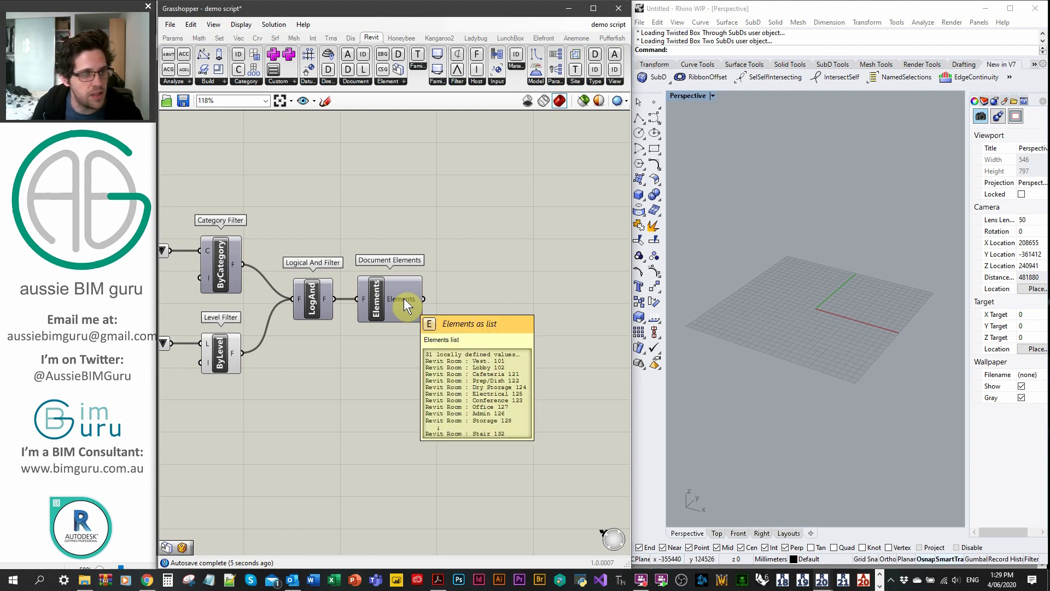
{"action": "key", "text": "ctrl+s"}
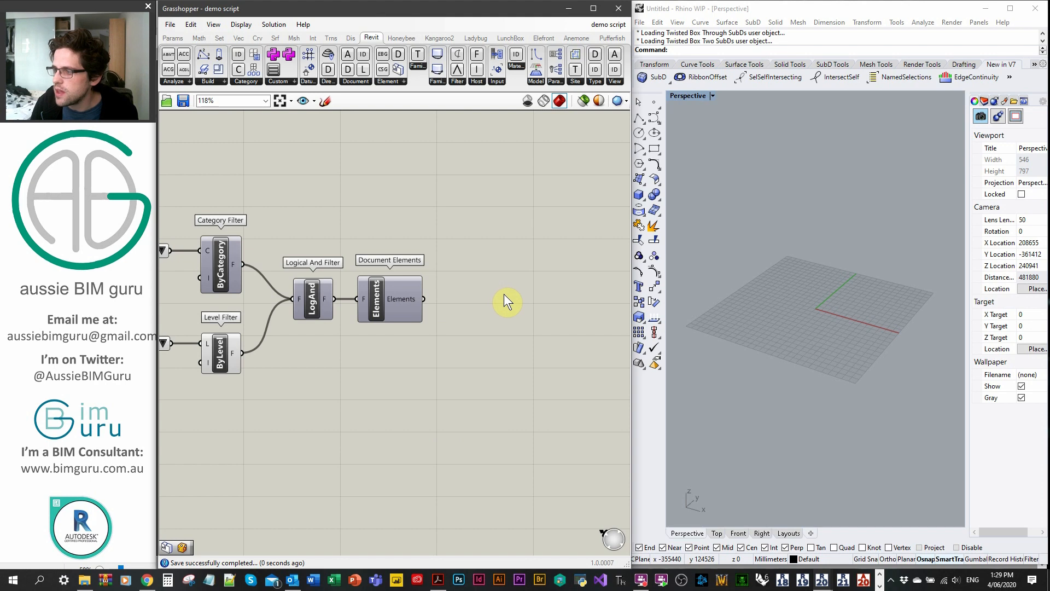
Add an Element Geometry component and wire the Document Elements output into its E input.
{"action": "right_click_drag", "start_coordinate": [508, 287], "coordinate": [424, 279]}
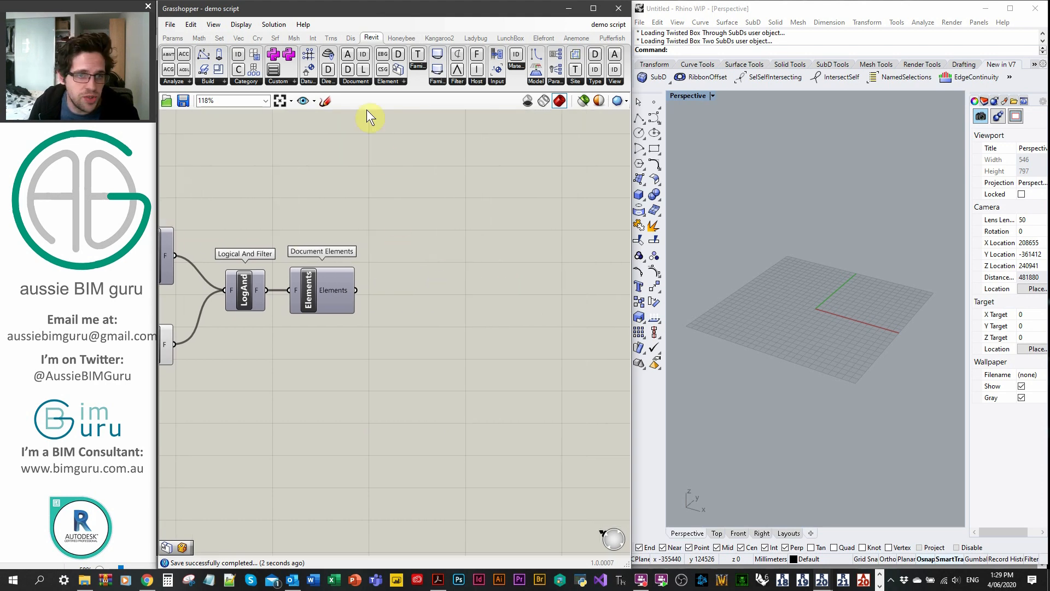
{"action": "left_click", "coordinate": [391, 80]}
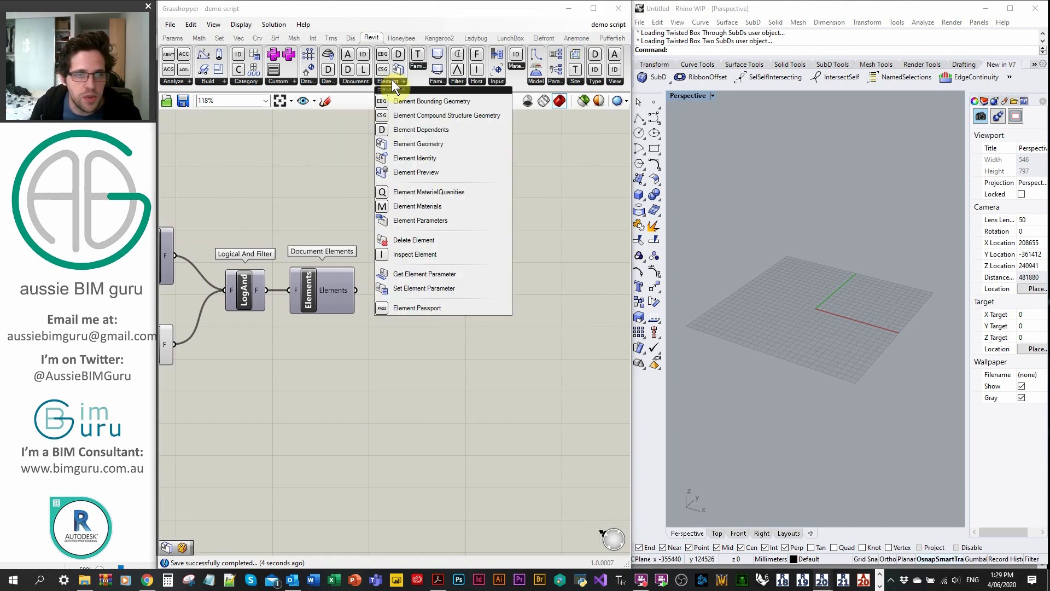
{"action": "left_click", "coordinate": [442, 143]}
{"action": "left_click", "coordinate": [428, 299]}
{"action": "left_click_drag", "start_coordinate": [360, 290], "coordinate": [418, 294]}
{"action": "left_click", "coordinate": [478, 268]}
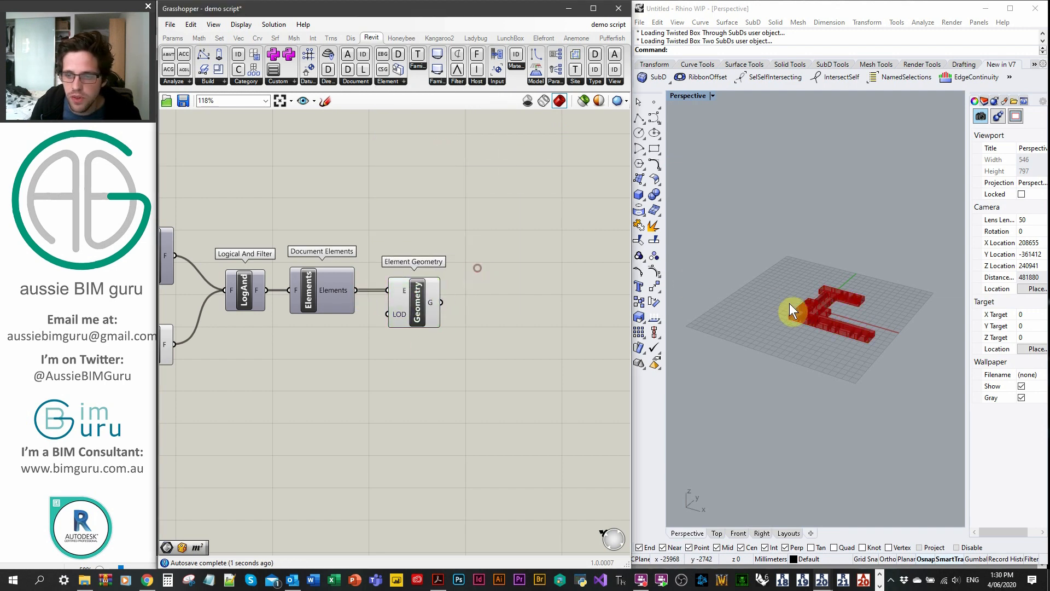
Examine the previewed room geometry up close in the Rhino Perspective viewport, especially the boundaries between adjoining rooms.
{"action": "left_click", "coordinate": [790, 303]}
{"action": "scroll", "coordinate": [828, 306], "scroll_direction": "up", "scroll_amount": 10}
{"action": "right_click_drag", "start_coordinate": [826, 306], "coordinate": [853, 405]}
{"action": "scroll", "coordinate": [750, 282], "scroll_direction": "up", "scroll_amount": 10}
{"action": "scroll", "coordinate": [807, 295], "scroll_direction": "up", "scroll_amount": 3}
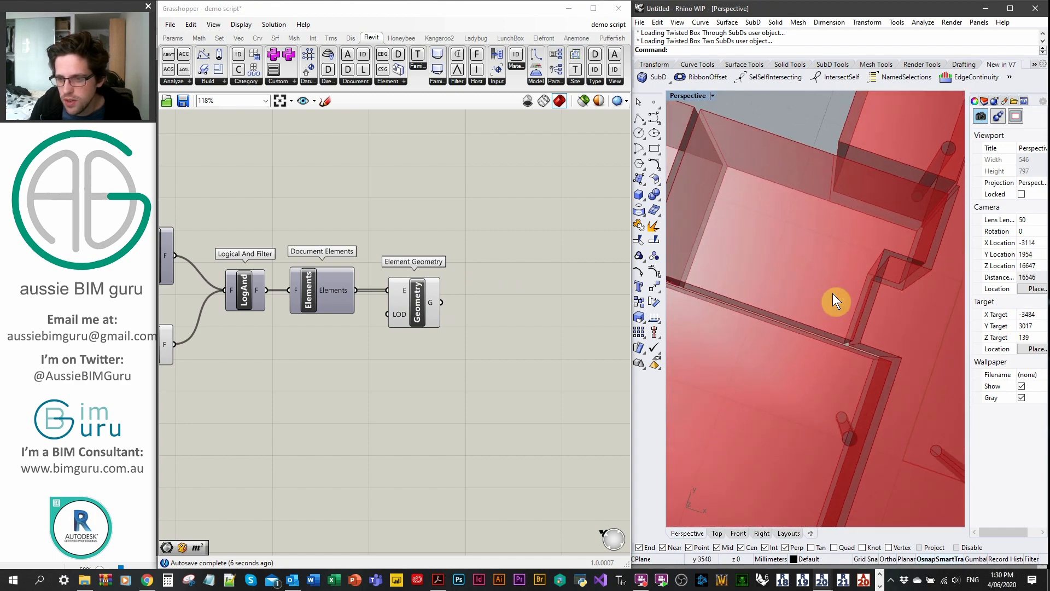
{"action": "scroll", "coordinate": [843, 290], "scroll_direction": "up", "scroll_amount": 3}
{"action": "scroll", "coordinate": [777, 296], "scroll_direction": "up", "scroll_amount": 3}
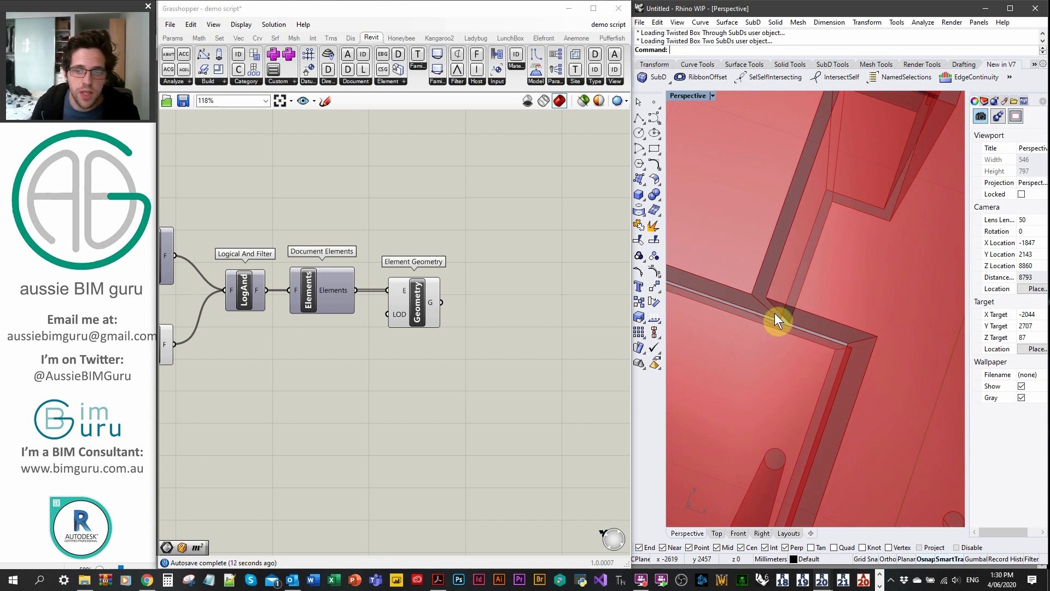
{"action": "scroll", "coordinate": [807, 301], "scroll_direction": "down", "scroll_amount": 3}
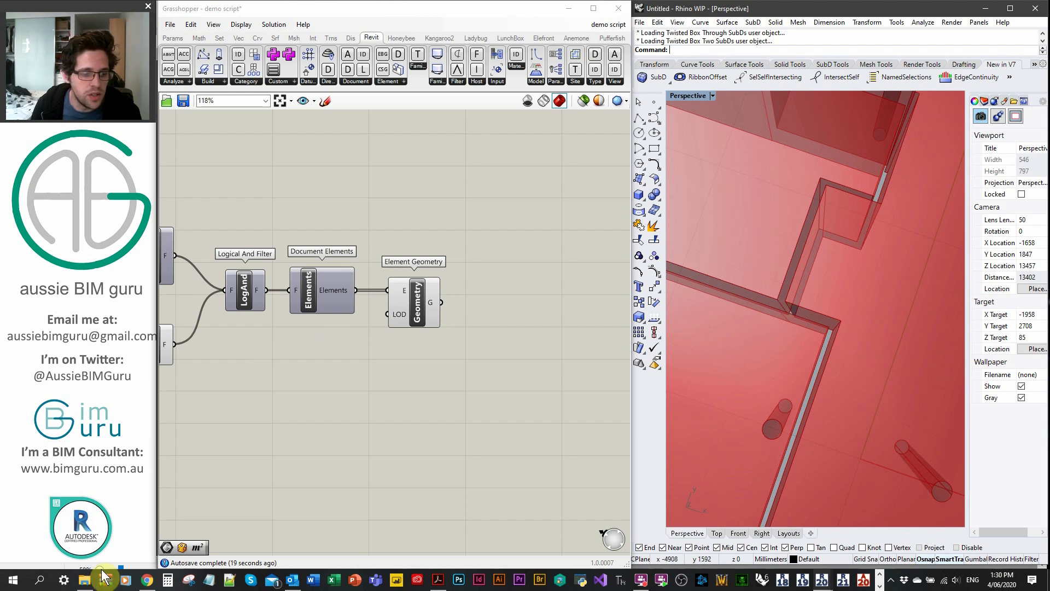
Switch to Chrome, search for "rhino inside boundary location" in a new tab, and open the Rhino.Inside.Revit Spatial Elements guide.
{"action": "left_click", "coordinate": [147, 581]}
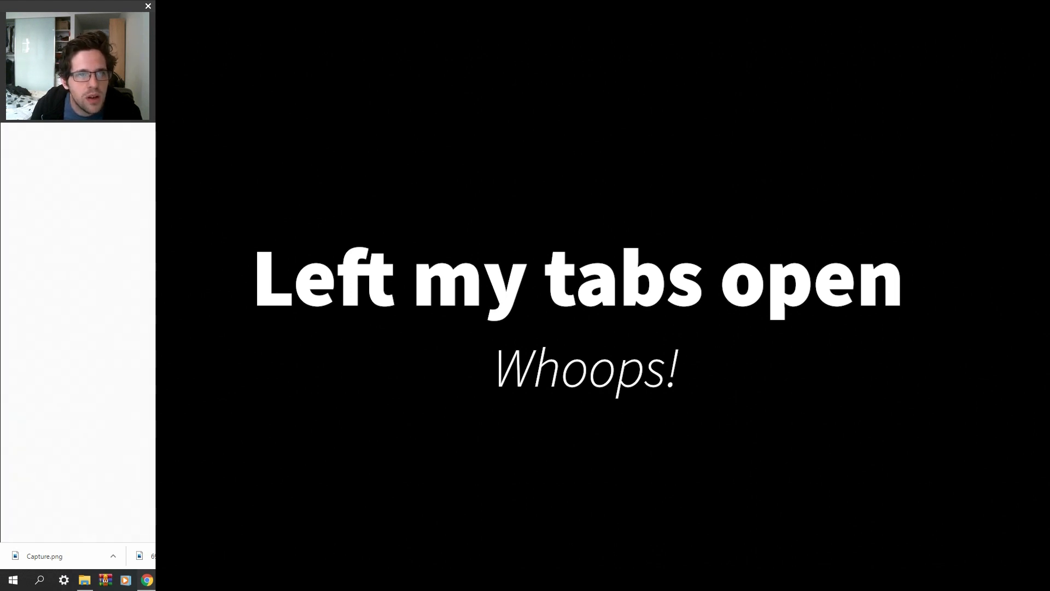
{"action": "key", "text": "ctrl+t"}
{"action": "type", "text": "rhin"}
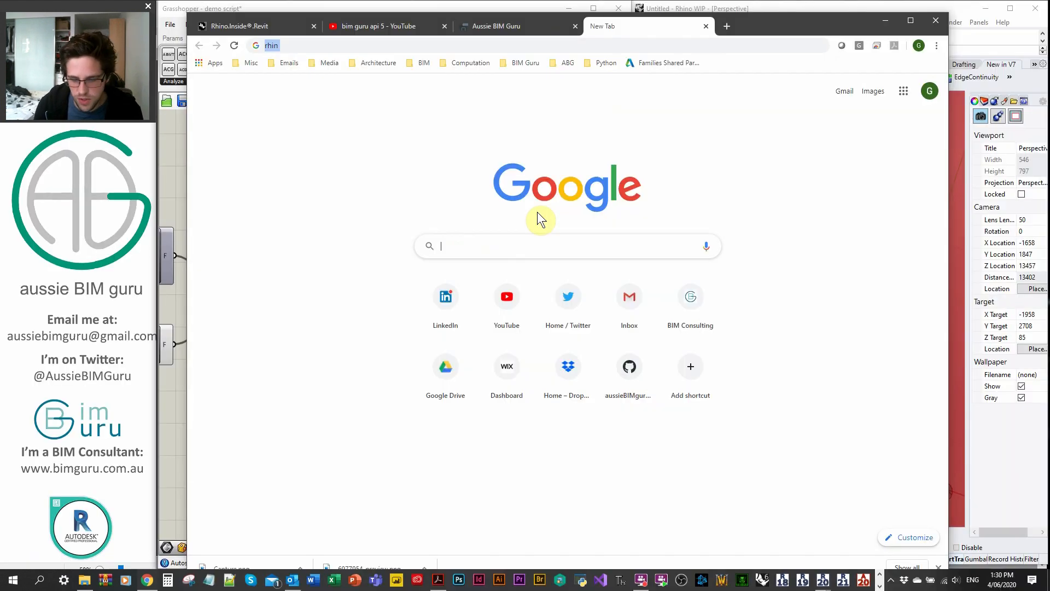
{"action": "type", "text": "rhino iu"}
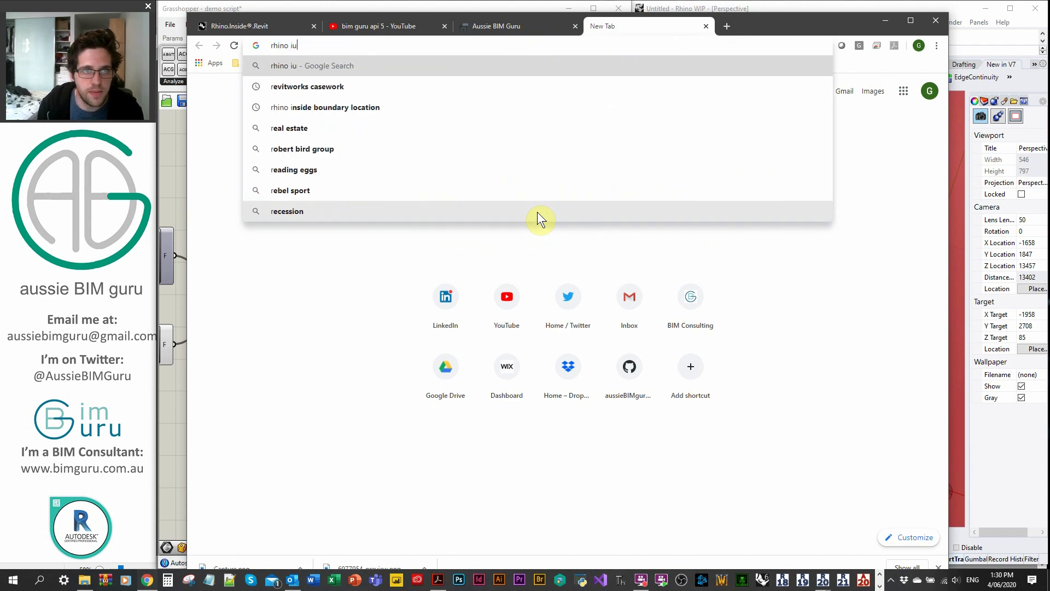
{"action": "key", "text": "BackSpace"}
{"action": "type", "text": "nside"}
{"action": "key", "text": "Return"}
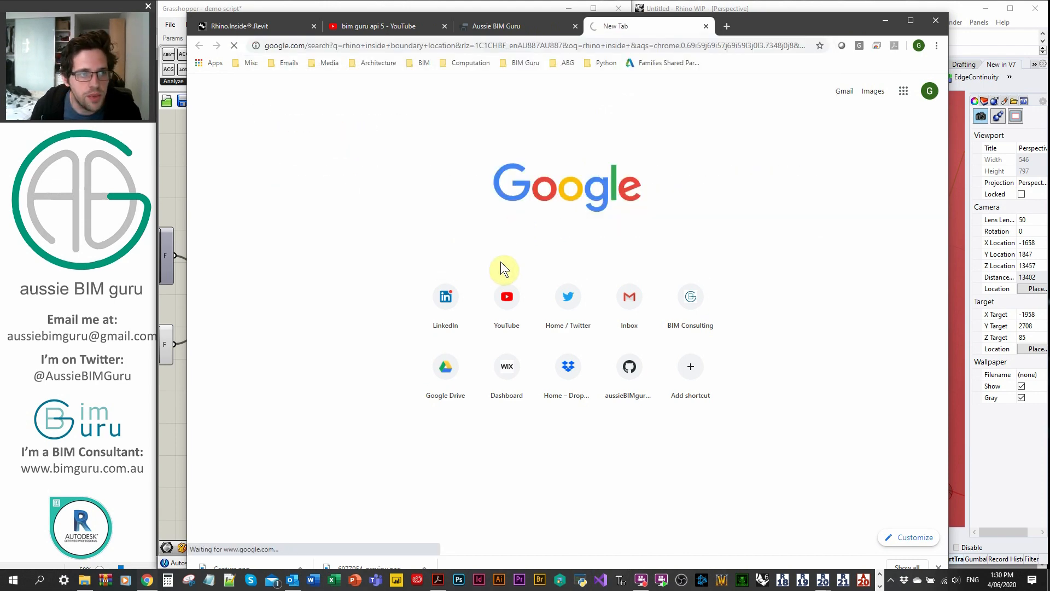
{"action": "left_click", "coordinate": [330, 189]}
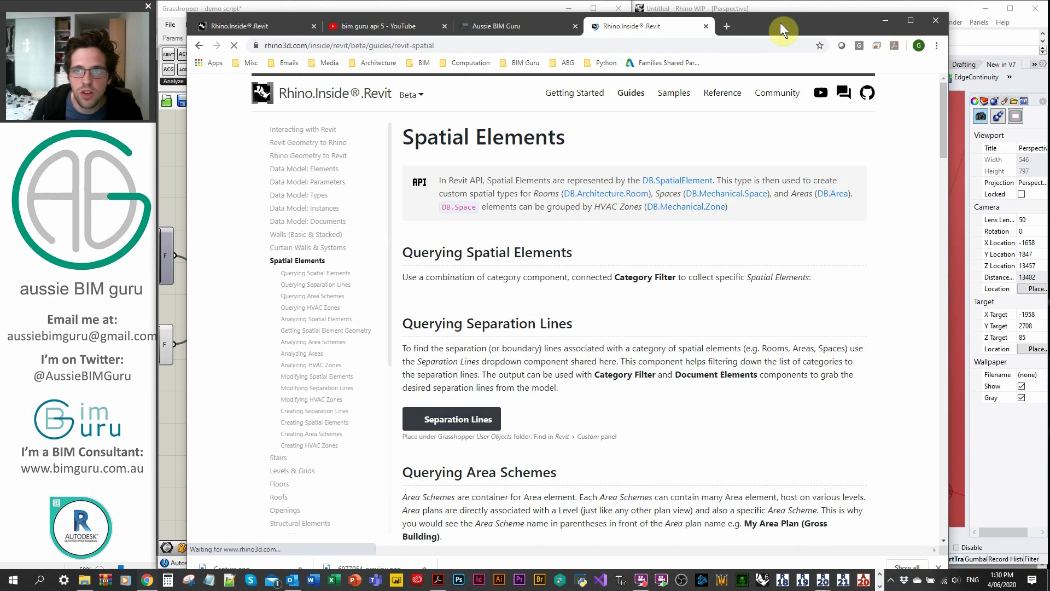
{"action": "double_click", "coordinate": [788, 13]}
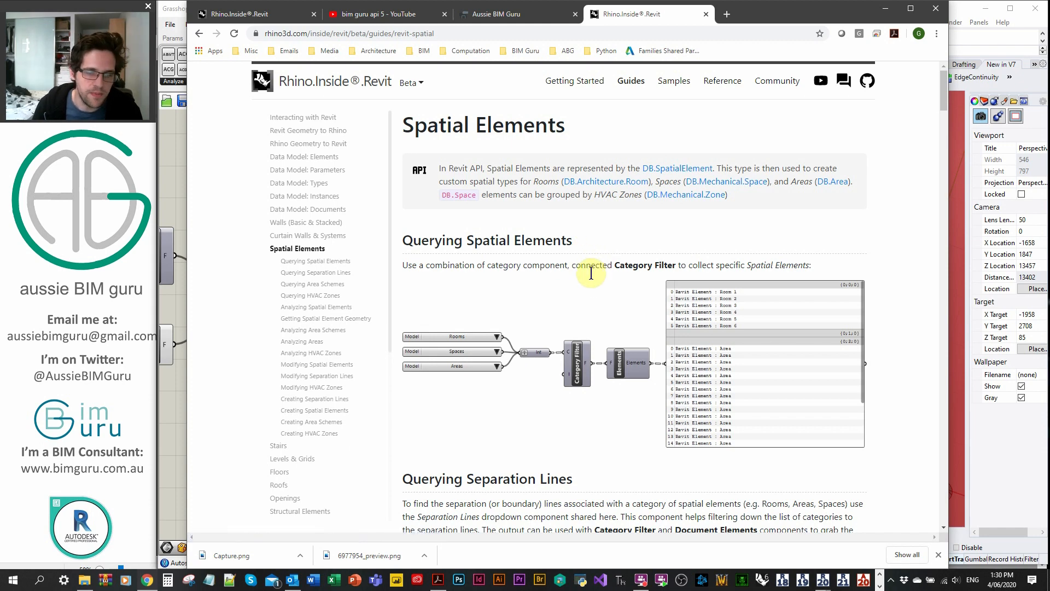
Download the Boundary Location component from the guide's Getting Spatial Element Geometry section.
{"action": "scroll", "coordinate": [591, 268], "scroll_direction": "down", "scroll_amount": 4}
{"action": "scroll", "coordinate": [587, 266], "scroll_direction": "down", "scroll_amount": 1}
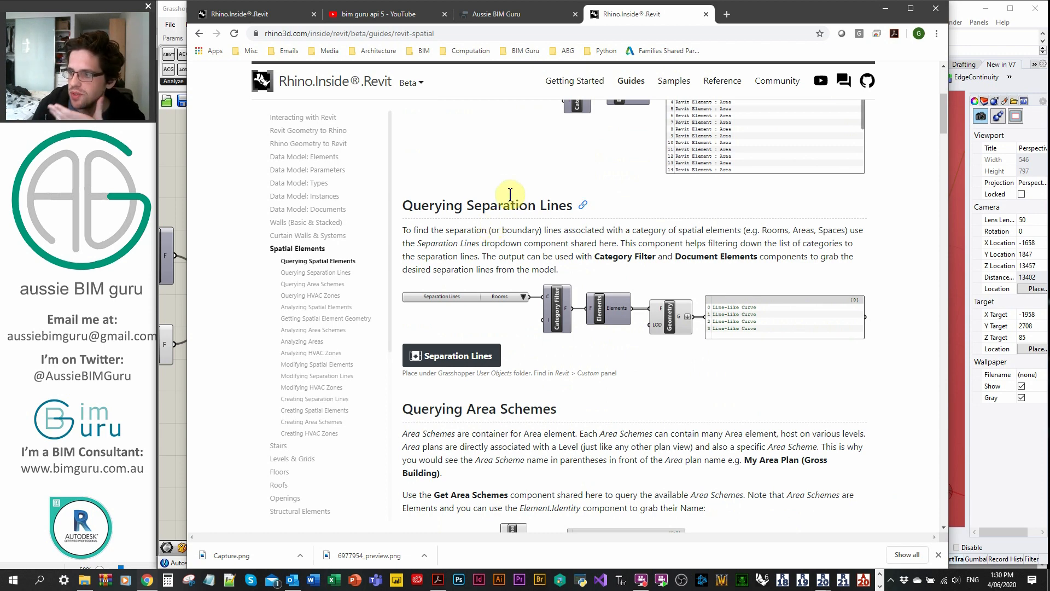
{"action": "scroll", "coordinate": [510, 195], "scroll_direction": "down", "scroll_amount": 6}
{"action": "scroll", "coordinate": [514, 199], "scroll_direction": "down", "scroll_amount": 15}
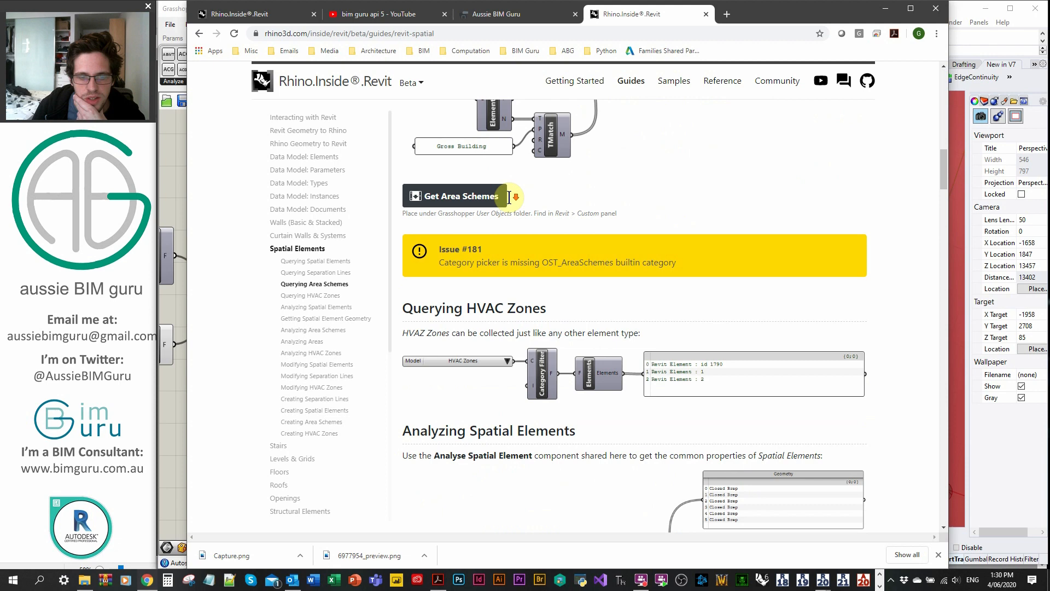
{"action": "scroll", "coordinate": [511, 205], "scroll_direction": "down", "scroll_amount": 5}
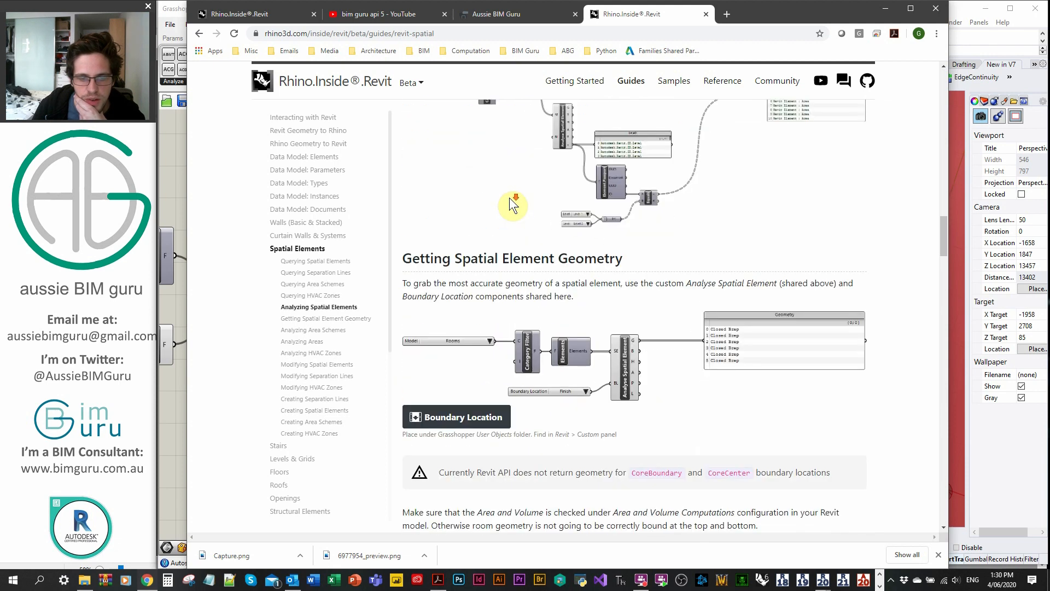
{"action": "scroll", "coordinate": [465, 295], "scroll_direction": "down", "scroll_amount": 2}
{"action": "left_click", "coordinate": [458, 322]}
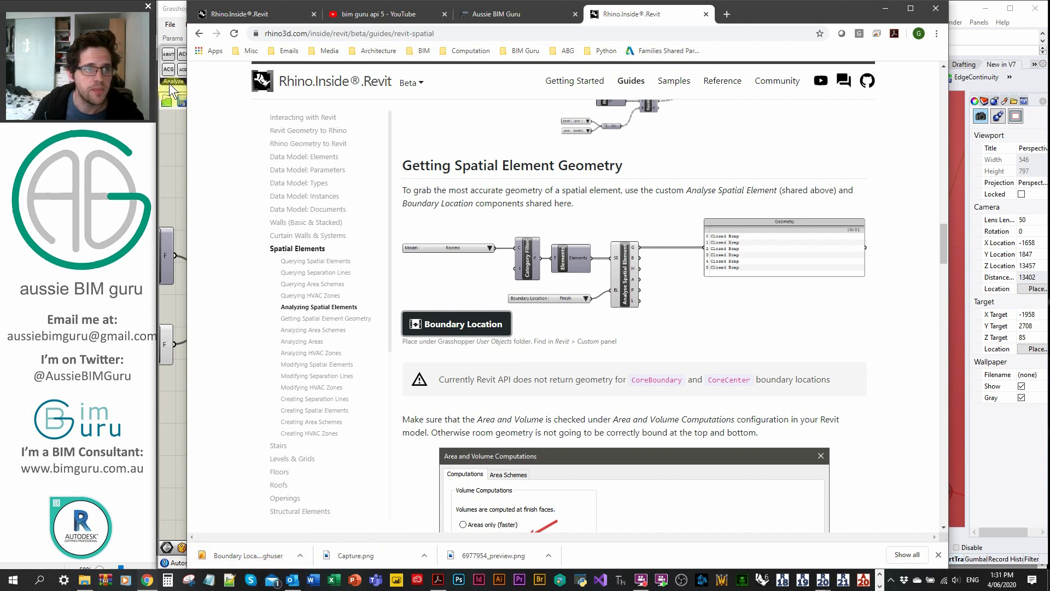
Switch back to Grasshopper and open its User Object Folder.
{"action": "left_click", "coordinate": [166, 28]}
{"action": "left_click", "coordinate": [167, 27]}
{"action": "left_click", "coordinate": [166, 27]}
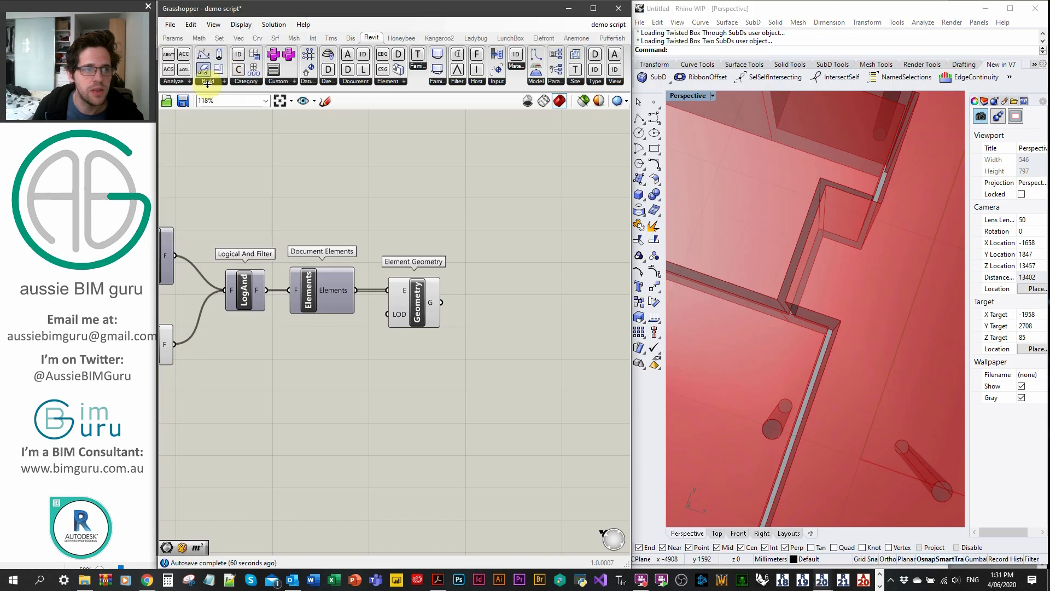
{"action": "left_click", "coordinate": [169, 25]}
{"action": "mouse_move", "coordinate": [265, 219]}
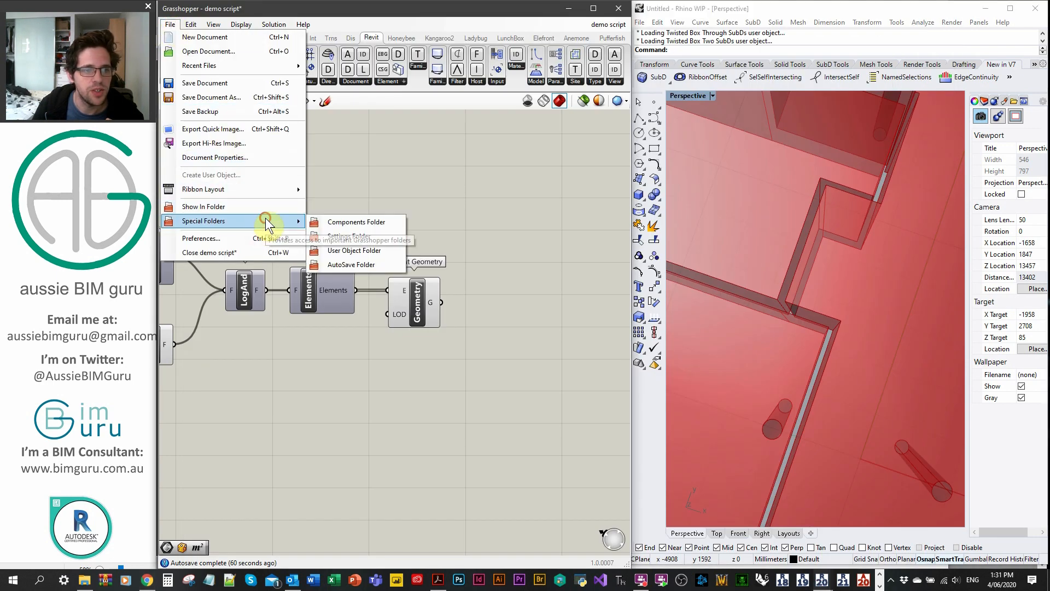
{"action": "left_click", "coordinate": [363, 250]}
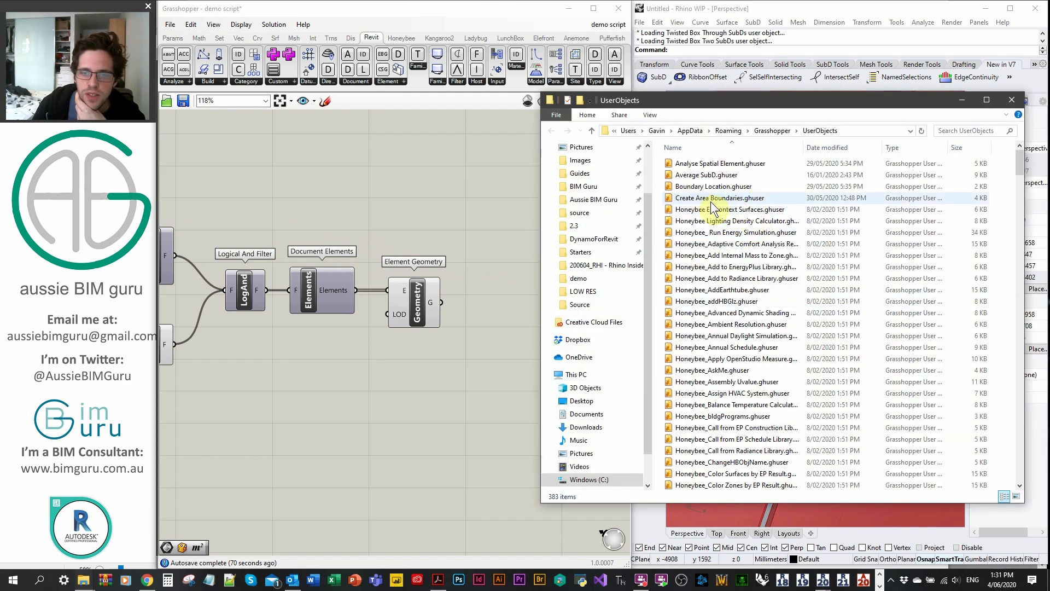
Look through the component files in the UserObjects folder and close the folder window.
{"action": "scroll", "coordinate": [744, 219], "scroll_direction": "down", "scroll_amount": 8}
{"action": "scroll", "coordinate": [752, 232], "scroll_direction": "down", "scroll_amount": 12}
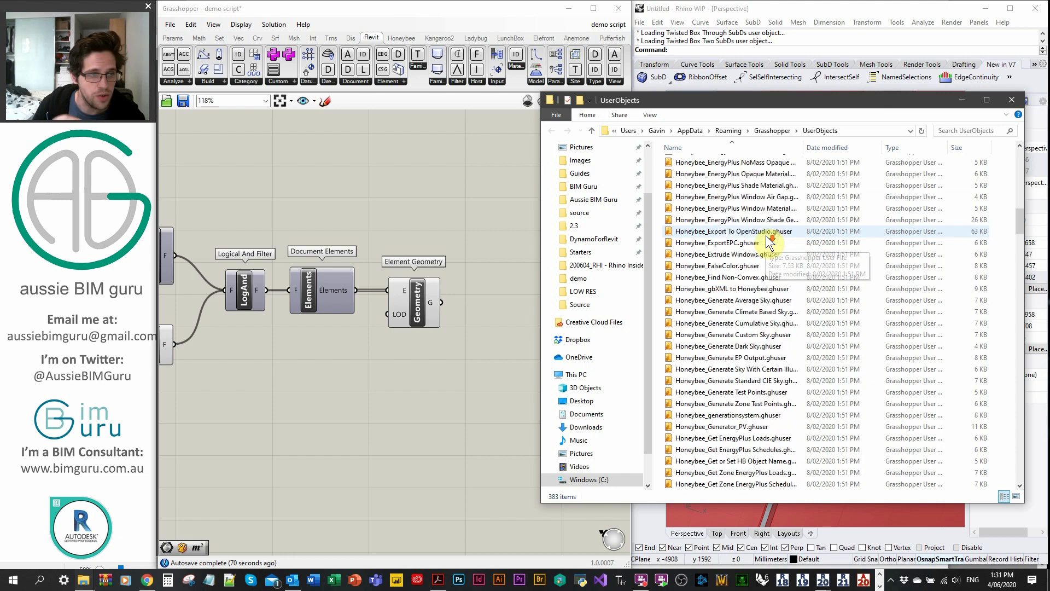
{"action": "left_click", "coordinate": [1013, 101]}
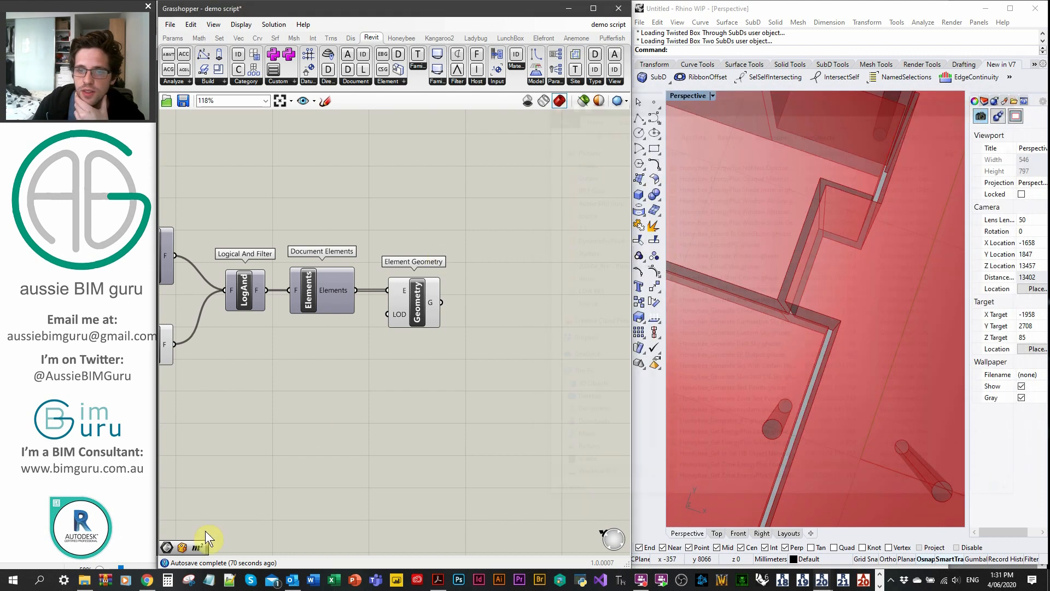
Switch to Chrome, review the guide's Analyzing Spatial Elements section with the Analyse Spatial Element download, and return to Grasshopper.
{"action": "left_click", "coordinate": [147, 579]}
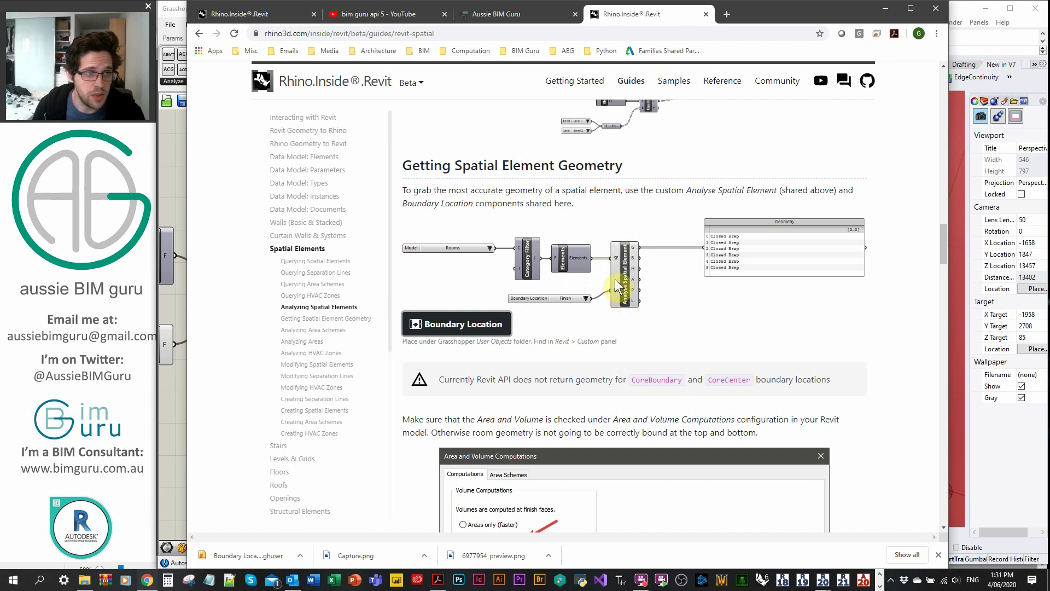
{"action": "scroll", "coordinate": [621, 282], "scroll_direction": "up", "scroll_amount": 6}
{"action": "scroll", "coordinate": [581, 309], "scroll_direction": "up", "scroll_amount": 2}
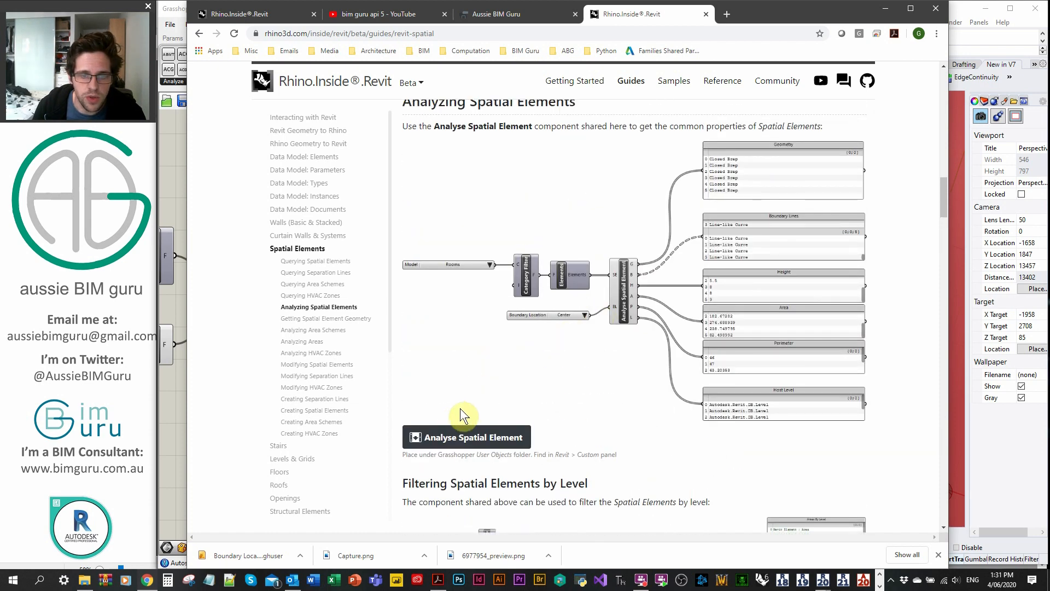
{"action": "scroll", "coordinate": [395, 183], "scroll_direction": "up", "scroll_amount": 1}
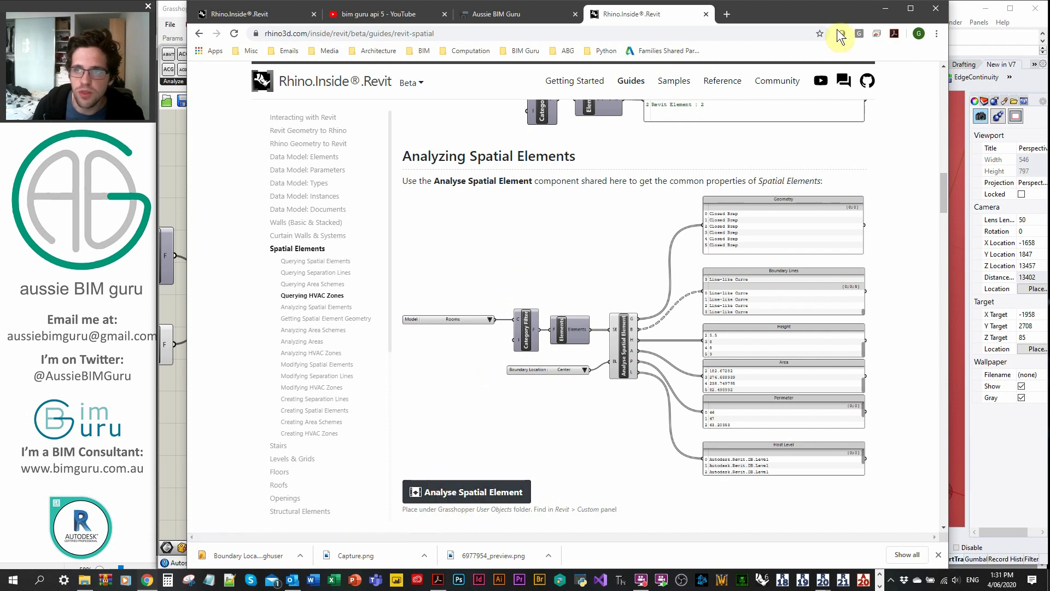
{"action": "left_click", "coordinate": [883, 10]}
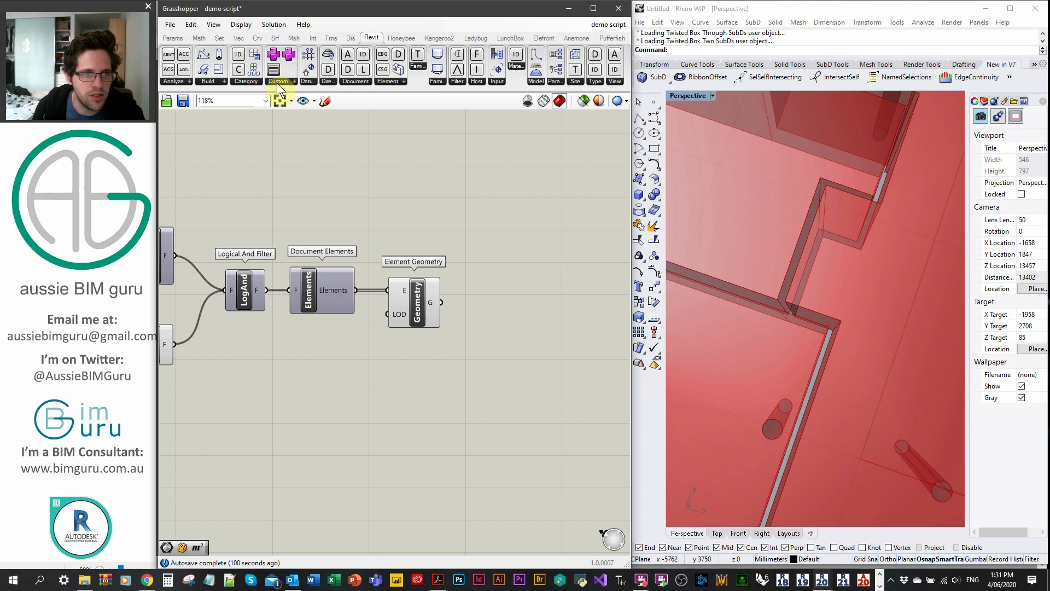
Place the custom Analyse Spatial Element and Create Area Boundaries components on the canvas, beside and below Element Geometry.
{"action": "left_click", "coordinate": [293, 81]}
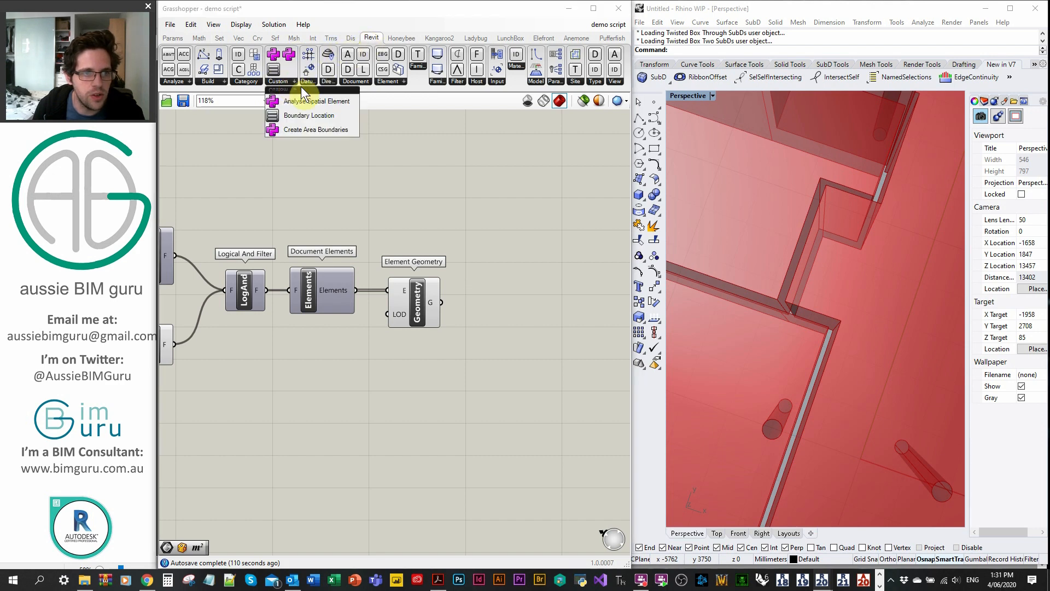
{"action": "left_click_drag", "start_coordinate": [320, 100], "coordinate": [517, 276]}
{"action": "left_click", "coordinate": [290, 81]}
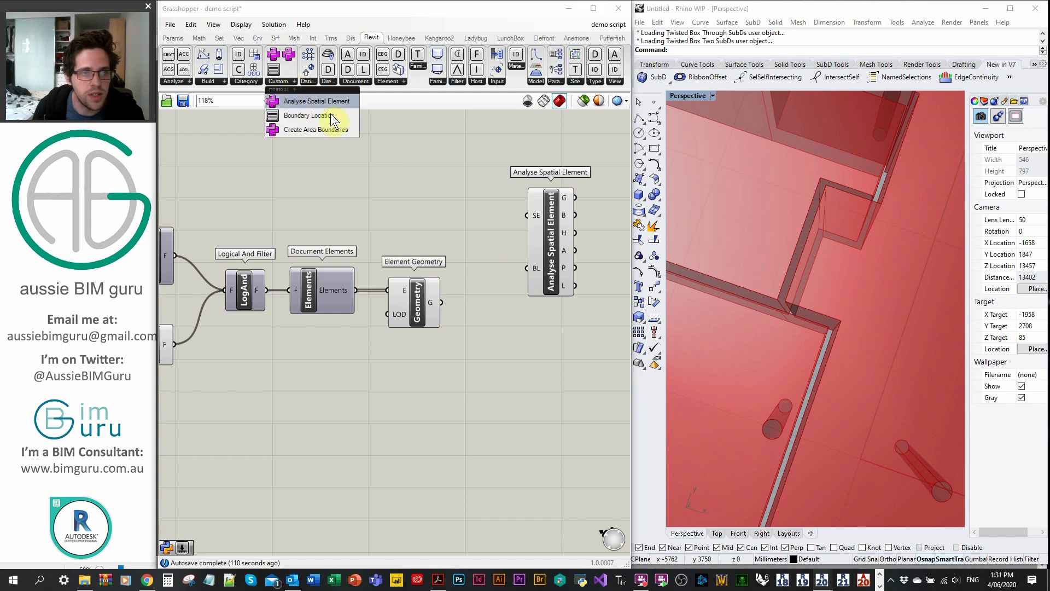
{"action": "left_click_drag", "start_coordinate": [327, 129], "coordinate": [407, 433]}
{"action": "left_click_drag", "start_coordinate": [561, 246], "coordinate": [564, 303]}
{"action": "right_click_drag", "start_coordinate": [520, 197], "coordinate": [392, 170]}
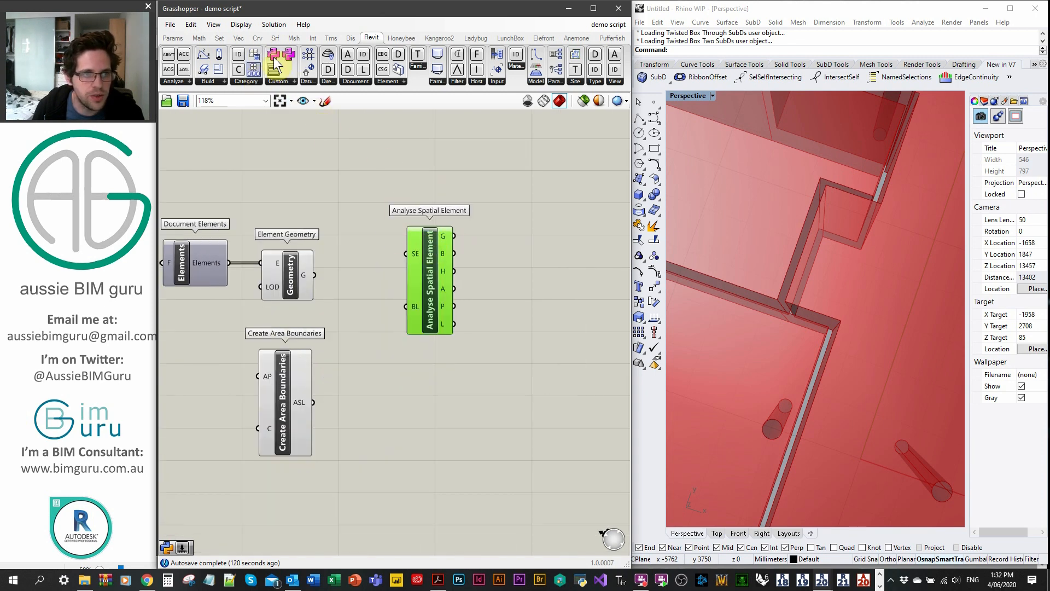
Rename the Analyse Spatial Element component to "Room Geometry".
{"action": "right_click", "coordinate": [432, 262]}
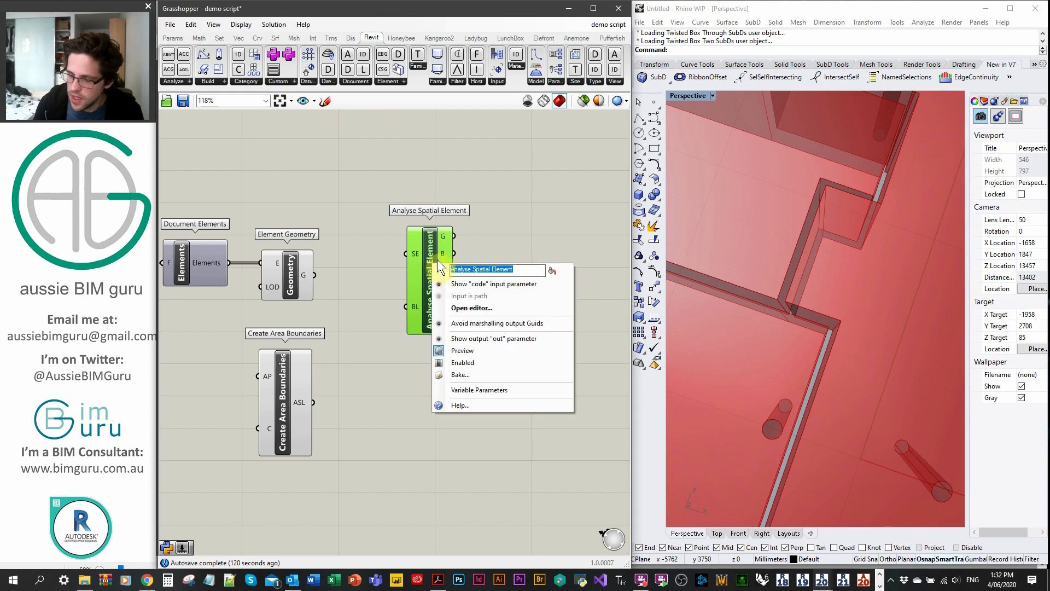
{"action": "type", "text": "Room g"}
{"action": "key", "text": "BackSpace"}
{"action": "type", "text": "Ge"}
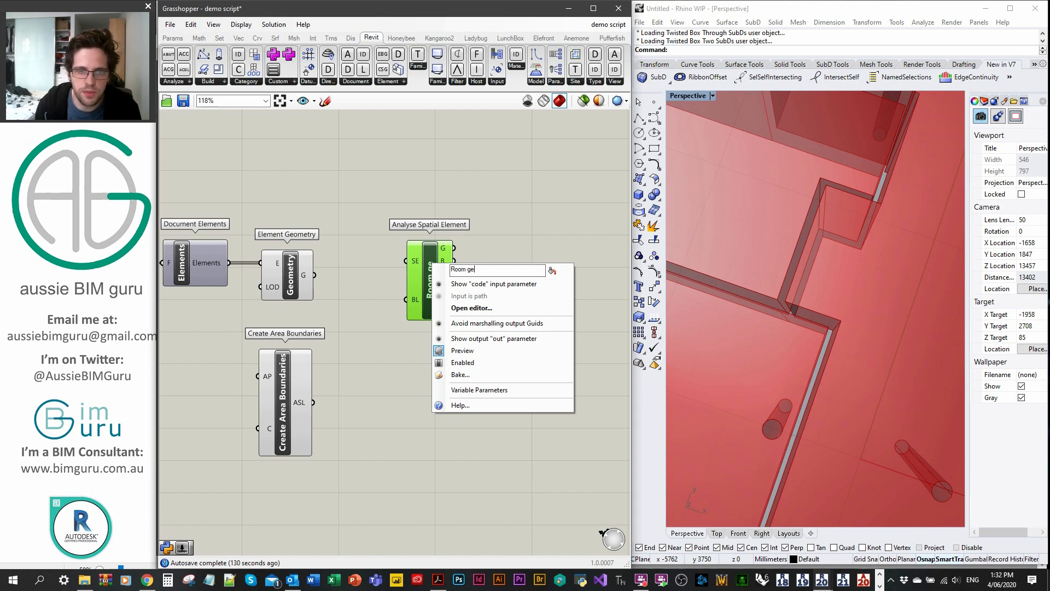
{"action": "type", "text": "ometry"}
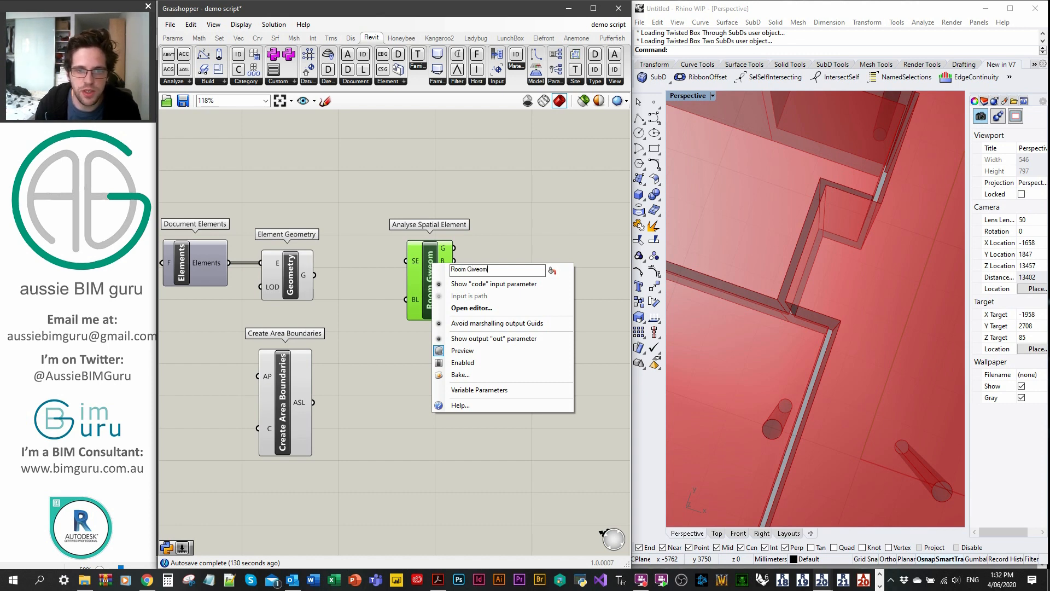
{"action": "left_click", "coordinate": [406, 167]}
Delete the Element Geometry component and connect the Document Elements output to the SE input of Room Geometry.
{"action": "left_click", "coordinate": [274, 268]}
{"action": "key", "text": "Delete"}
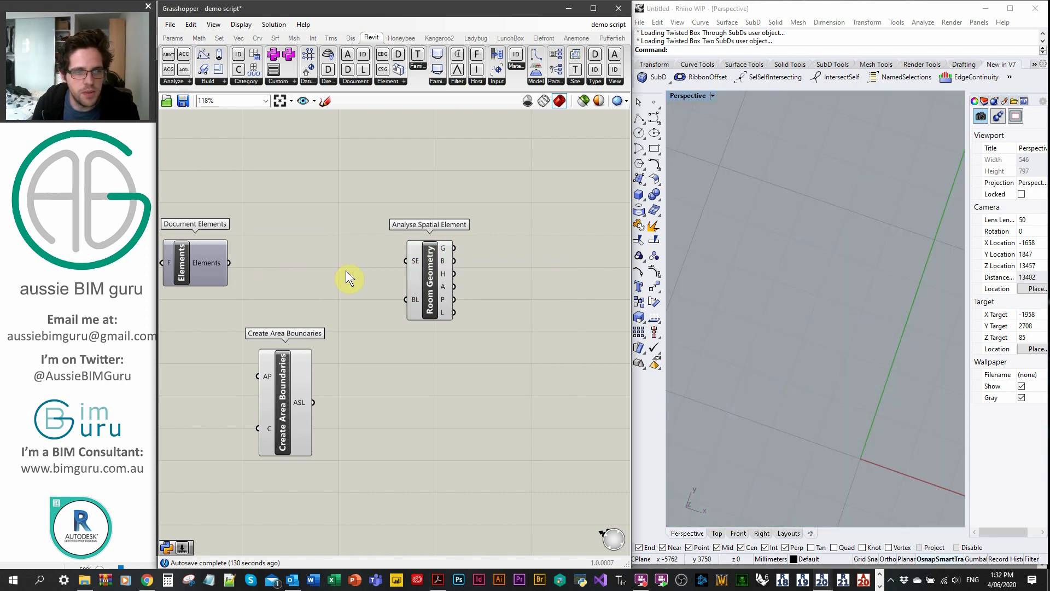
{"action": "left_click_drag", "start_coordinate": [405, 261], "coordinate": [229, 263]}
{"action": "left_click", "coordinate": [425, 271]}
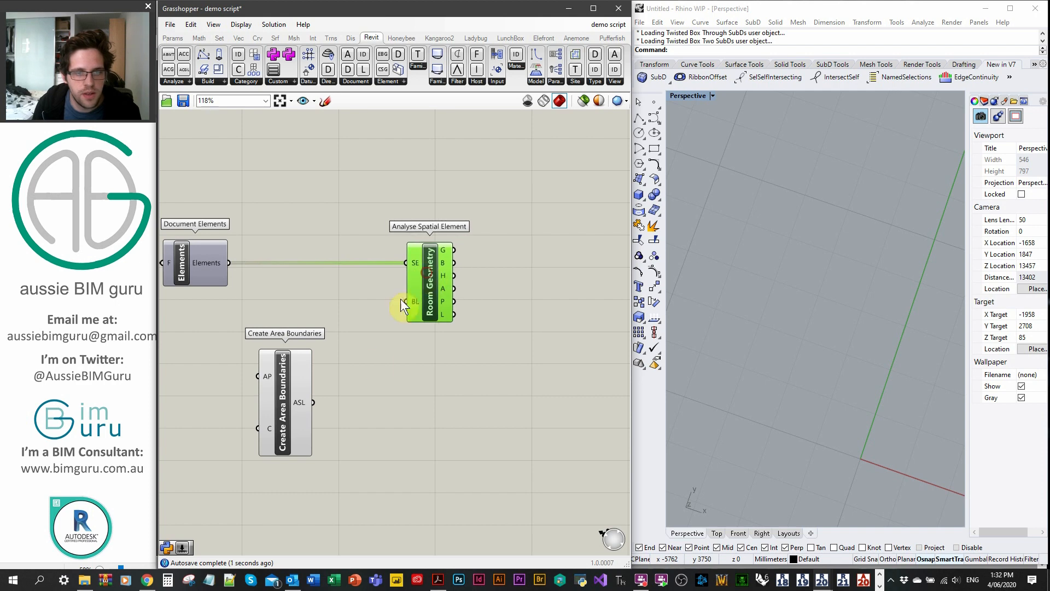
Replace the Create Area Boundaries component with a Boundary Location selector placed below Document Elements.
{"action": "left_click_drag", "start_coordinate": [343, 406], "coordinate": [263, 359]}
{"action": "key", "text": "Delete"}
{"action": "left_click", "coordinate": [286, 80]}
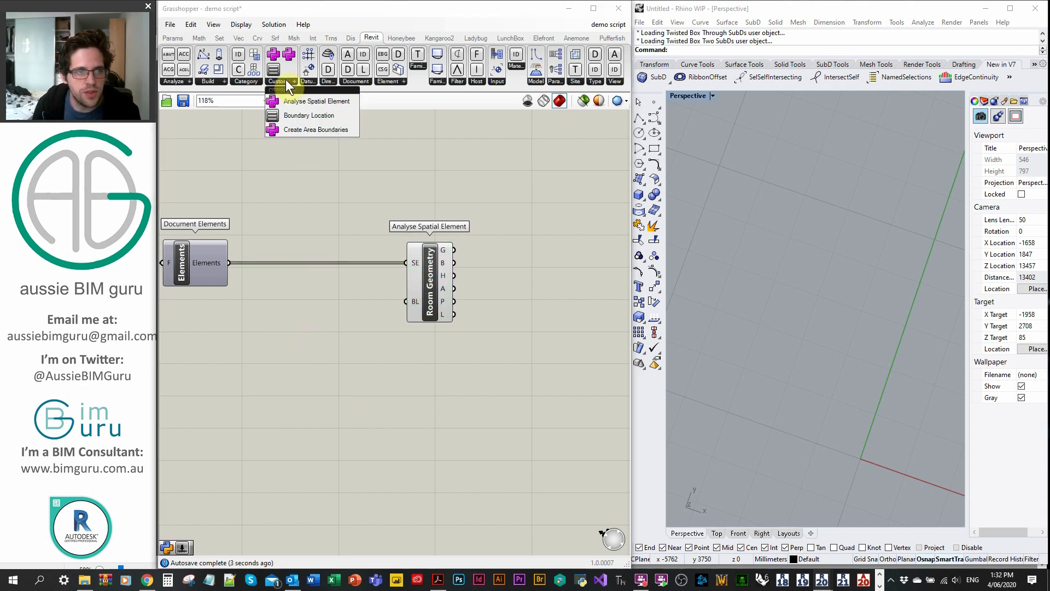
{"action": "left_click_drag", "start_coordinate": [311, 112], "coordinate": [242, 362]}
{"action": "right_click_drag", "start_coordinate": [320, 388], "coordinate": [504, 363]}
{"action": "left_click_drag", "start_coordinate": [389, 339], "coordinate": [371, 307]}
Check the Boundary Location options, keep Center, and connect the selector to the BL input of Room Geometry.
{"action": "left_click", "coordinate": [448, 313]}
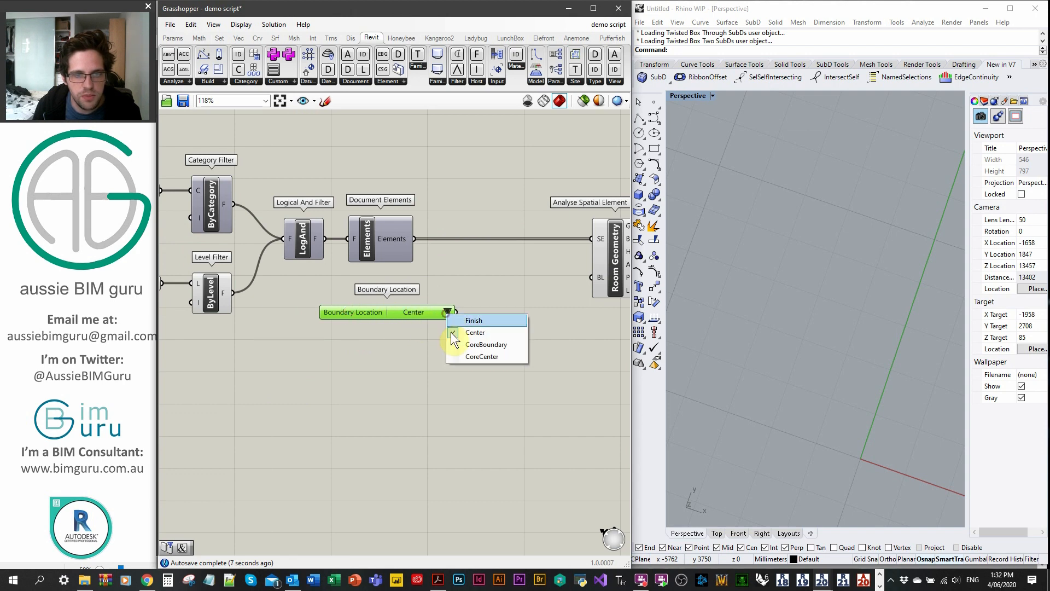
{"action": "left_click", "coordinate": [454, 319]}
{"action": "left_click_drag", "start_coordinate": [456, 312], "coordinate": [580, 285]}
{"action": "right_click_drag", "start_coordinate": [557, 311], "coordinate": [484, 307]}
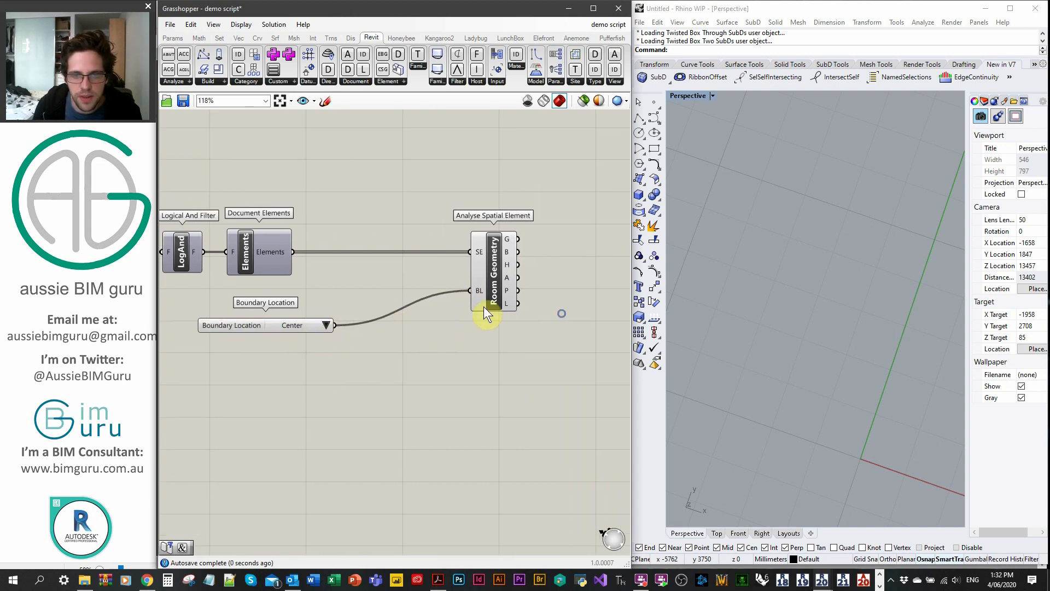
Inspect the G and B outputs of Room Geometry and move the component closer to Document Elements.
{"action": "scroll", "coordinate": [514, 243], "scroll_direction": "up", "scroll_amount": 1}
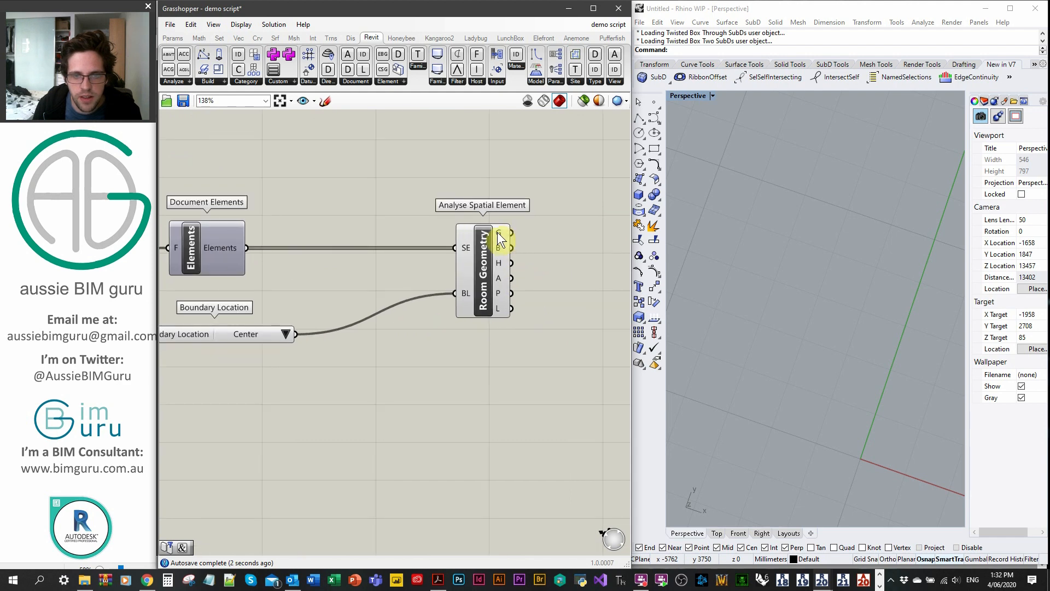
{"action": "mouse_move", "coordinate": [500, 232]}
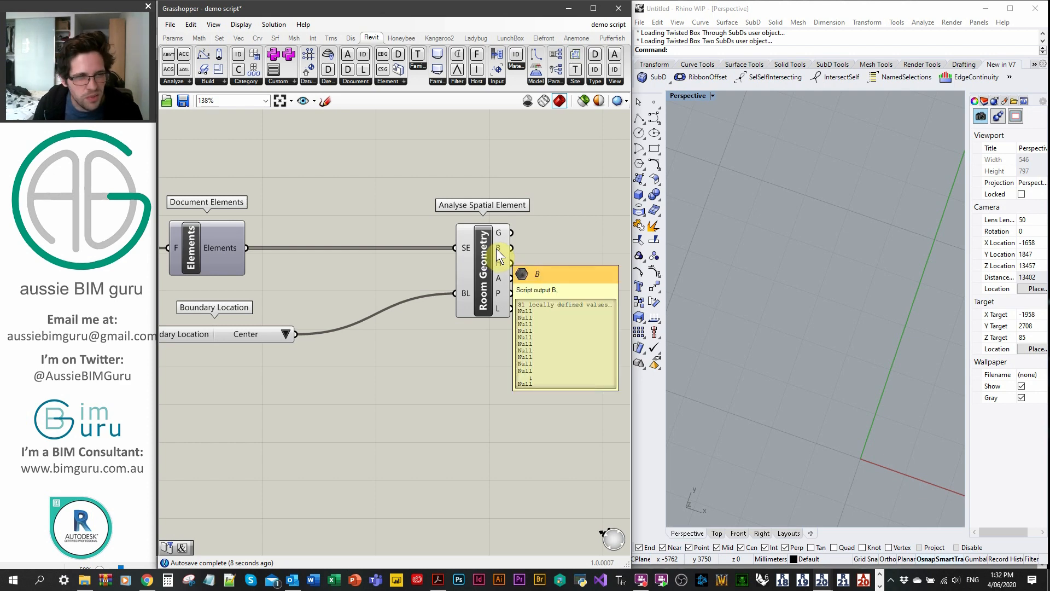
{"action": "left_click_drag", "start_coordinate": [485, 252], "coordinate": [412, 251]}
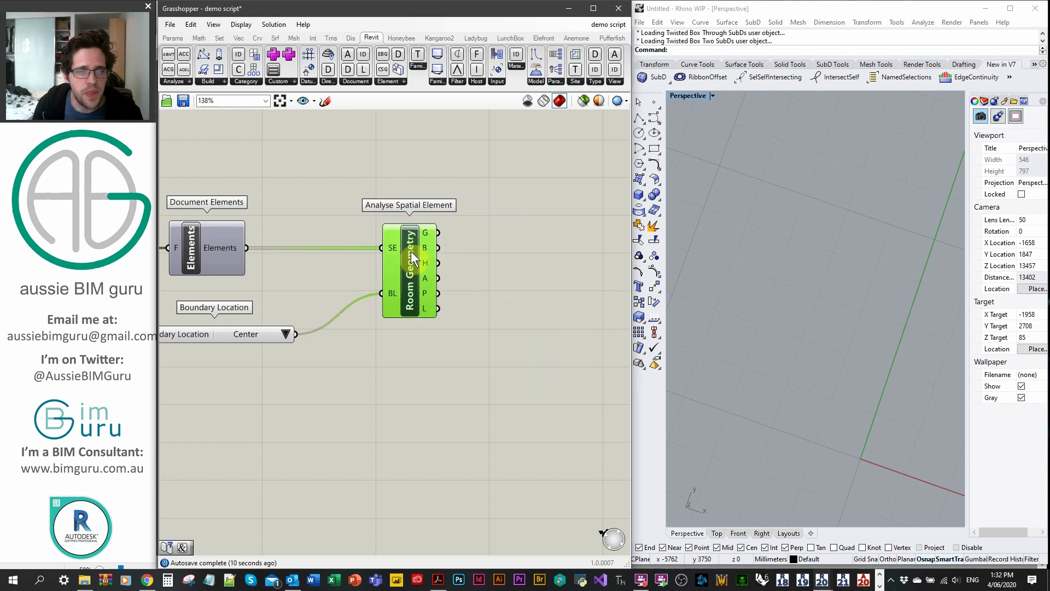
{"action": "left_click", "coordinate": [490, 248]}
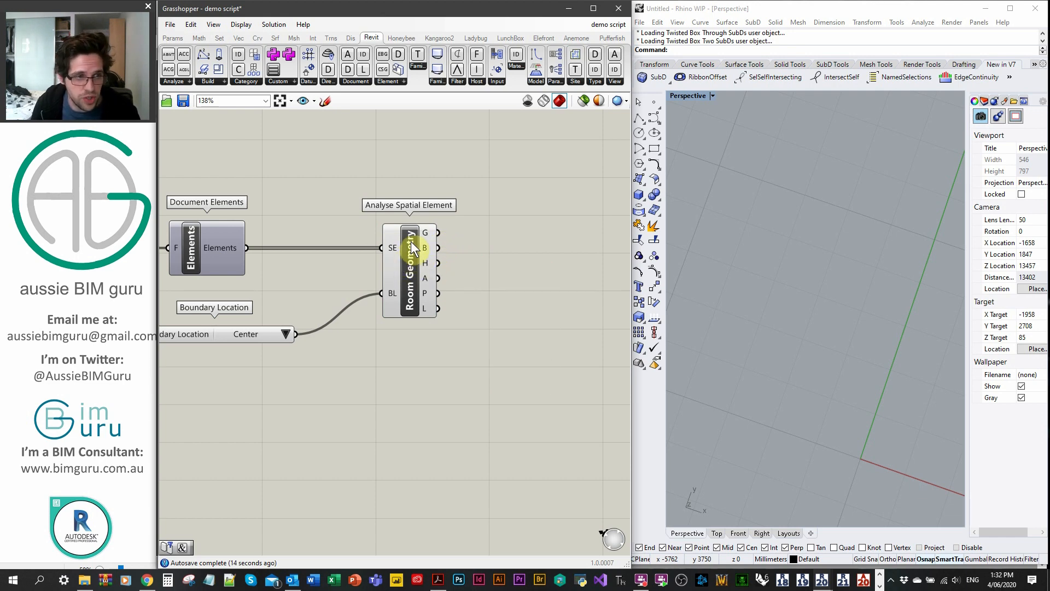
Open the Room Geometry component's Python script in its editor, then reposition and enlarge the editor window.
{"action": "left_click", "coordinate": [411, 242]}
{"action": "right_click", "coordinate": [412, 242]}
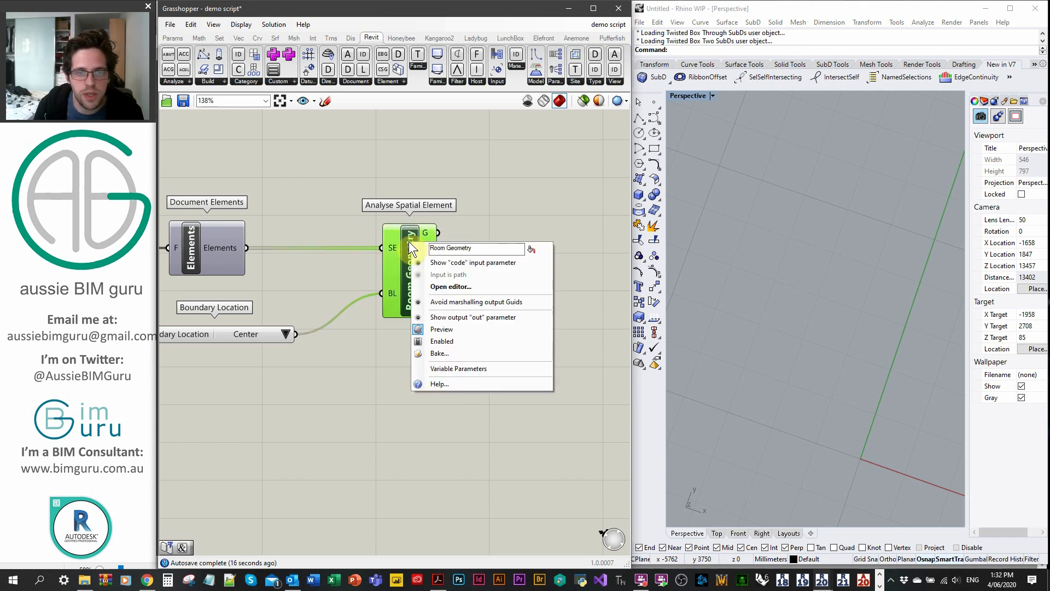
{"action": "left_click", "coordinate": [468, 287]}
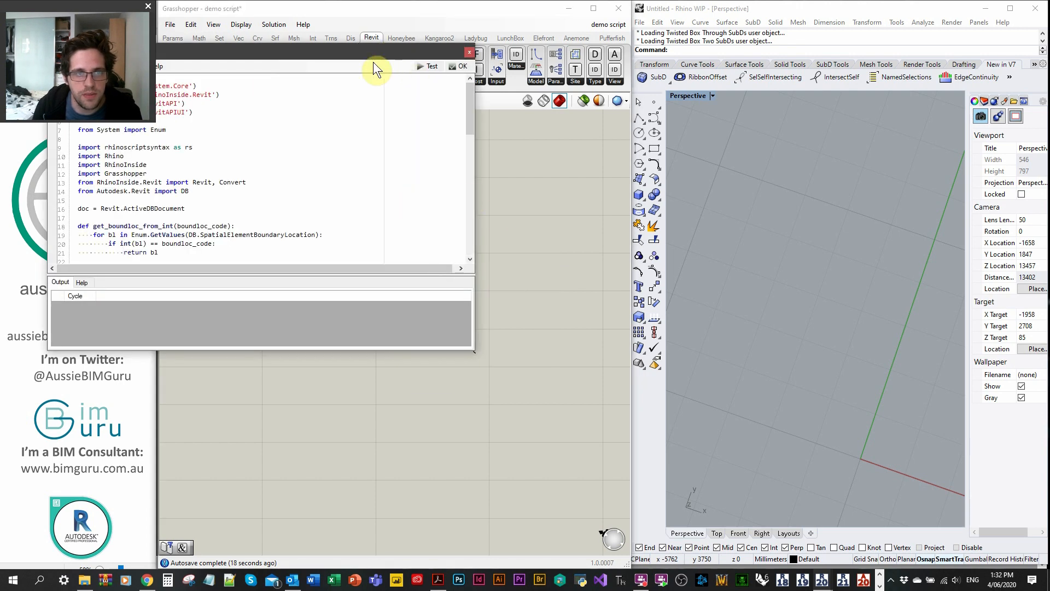
{"action": "left_click_drag", "start_coordinate": [383, 46], "coordinate": [528, 53]}
{"action": "left_click_drag", "start_coordinate": [507, 356], "coordinate": [520, 519]}
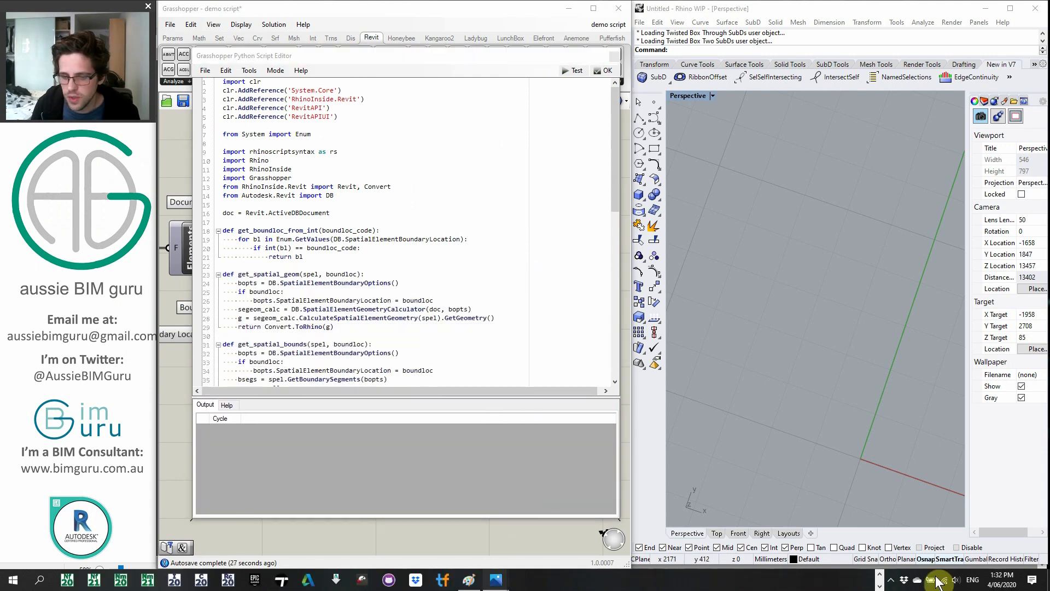
{"action": "mouse_move", "coordinate": [498, 578]}
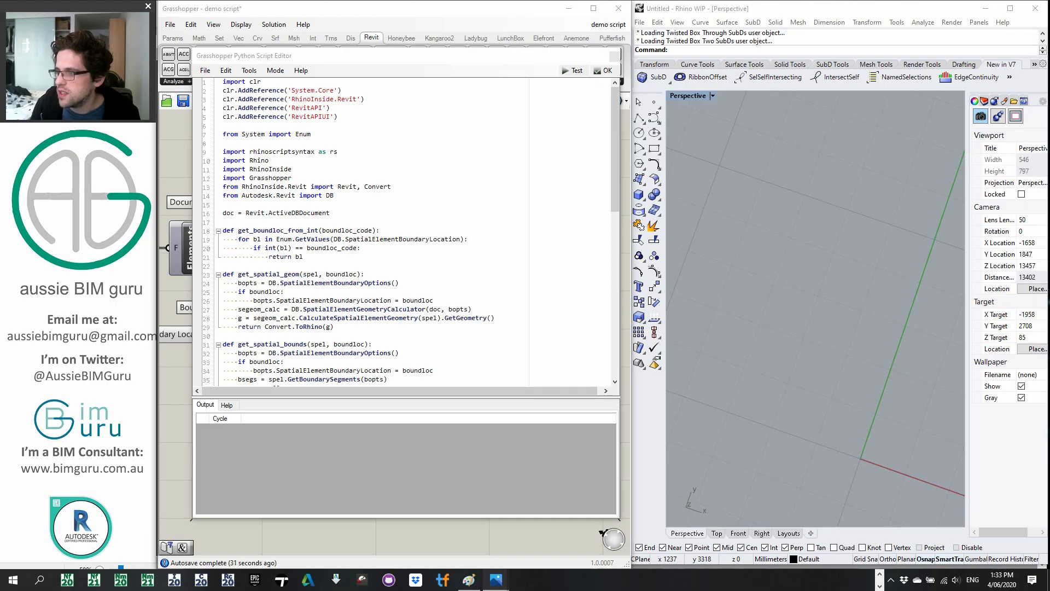
Remove Convert from the script's RhinoInside.Revit import line so that it imports only Revit.
{"action": "left_click", "coordinate": [395, 187]}
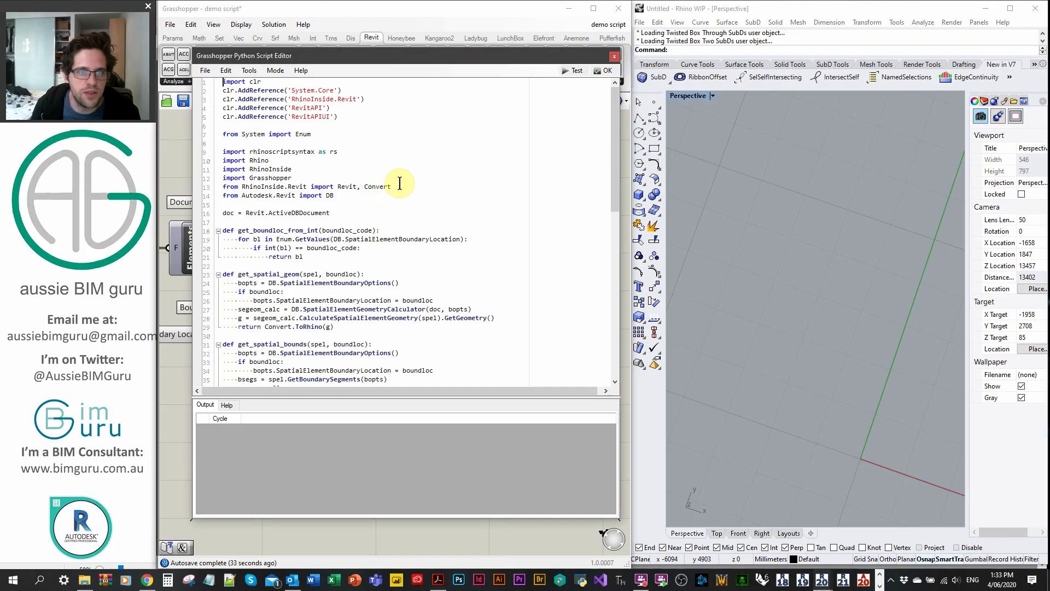
{"action": "left_click", "coordinate": [365, 186], "text": "shift"}
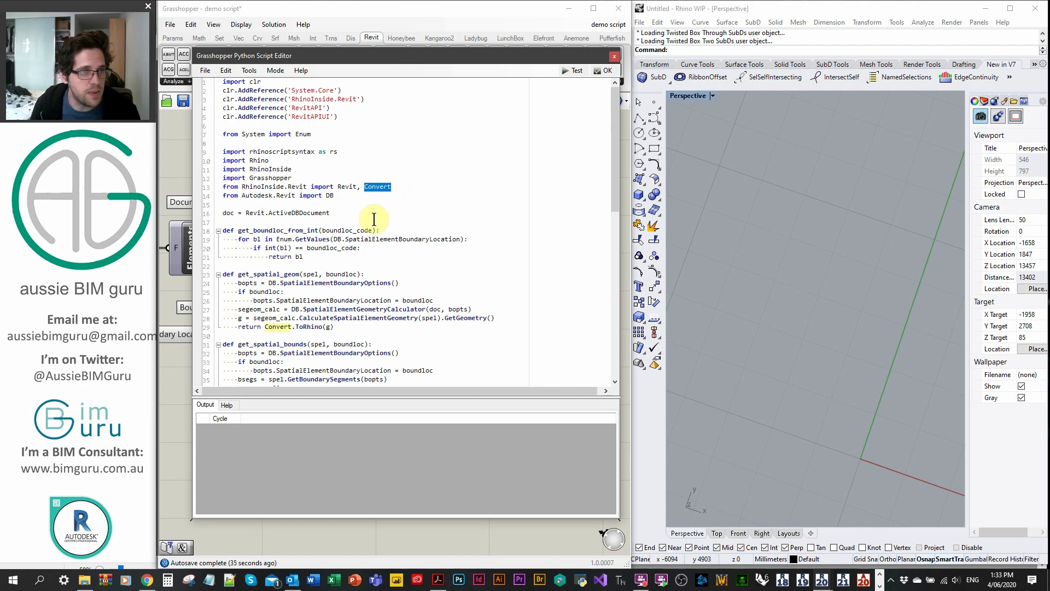
{"action": "key", "text": "BackSpace"}
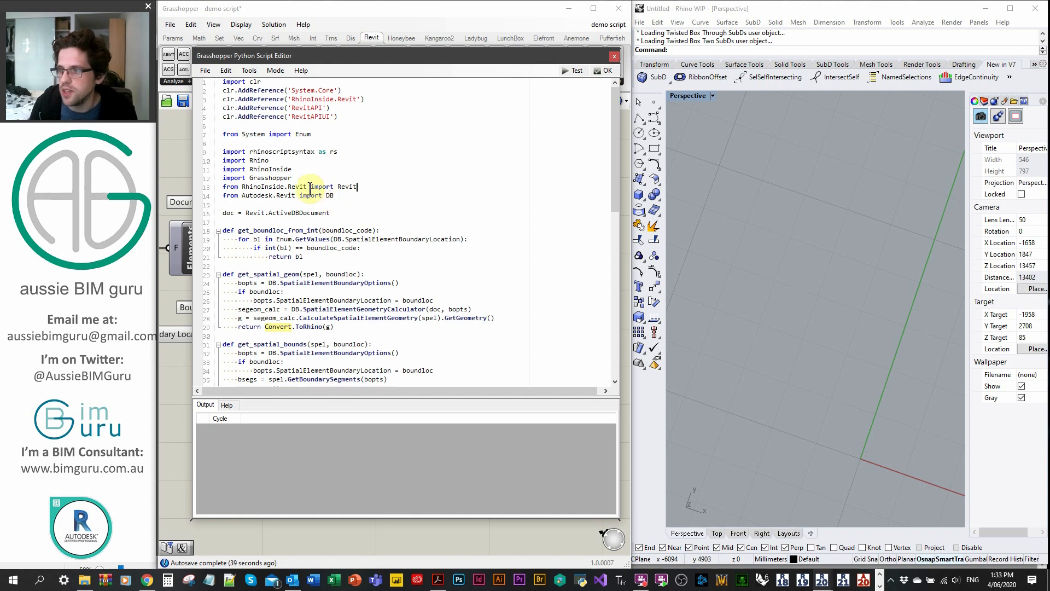
Add the line clr.ImportExtensions(RhinoInside.Revit.Convert.Geometry) on its own between the script's import statements and the doc assignment.
{"action": "left_click", "coordinate": [338, 205]}
{"action": "key", "text": "Return"}
{"action": "key", "text": "Return"}
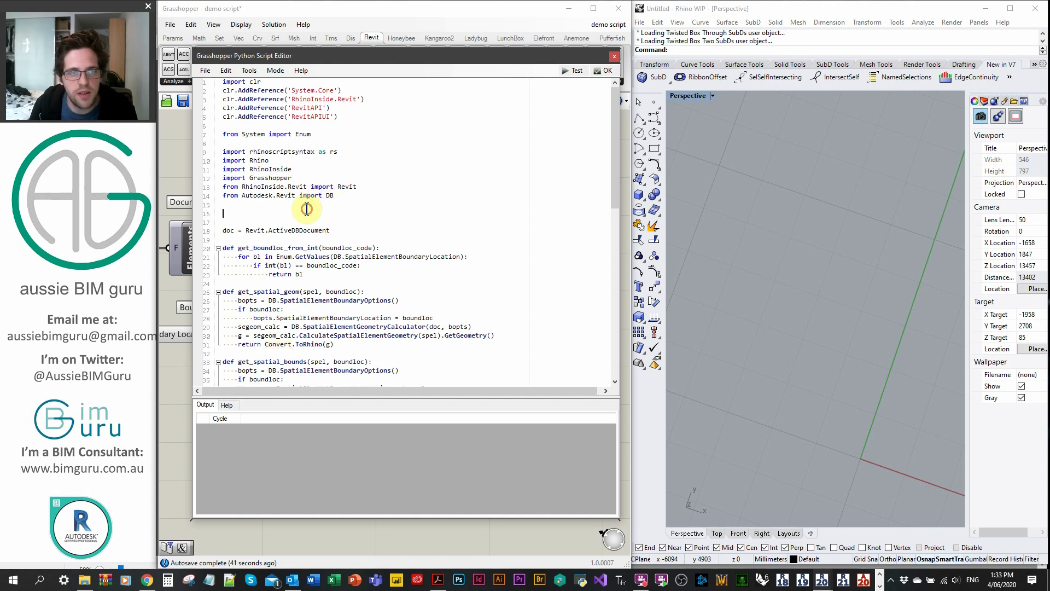
{"action": "type", "text": "clr.Impor"}
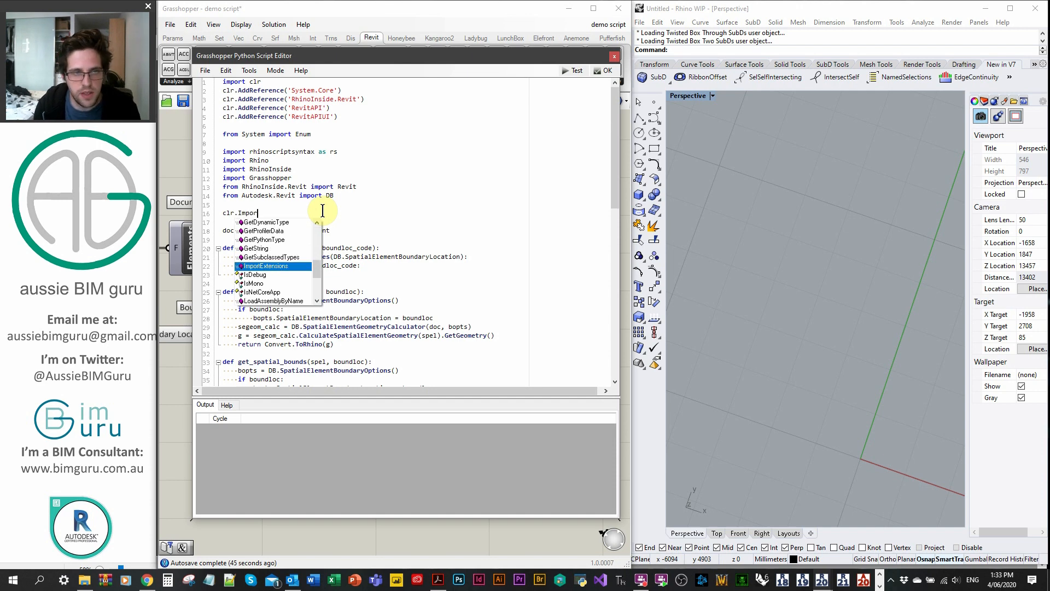
{"action": "type", "text": "tE"}
{"action": "key", "text": "Tab"}
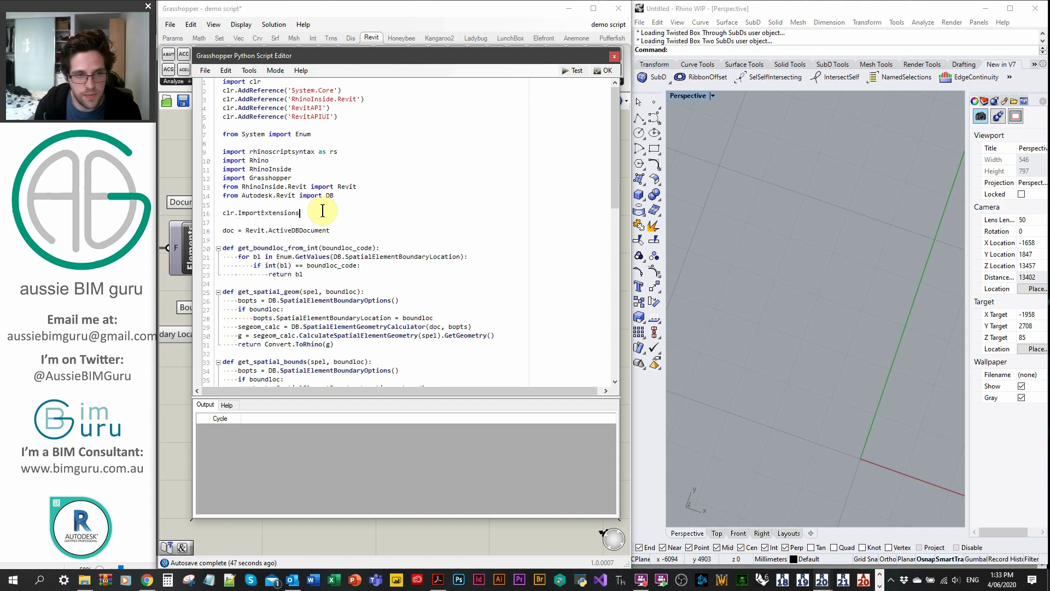
{"action": "type", "text": "("}
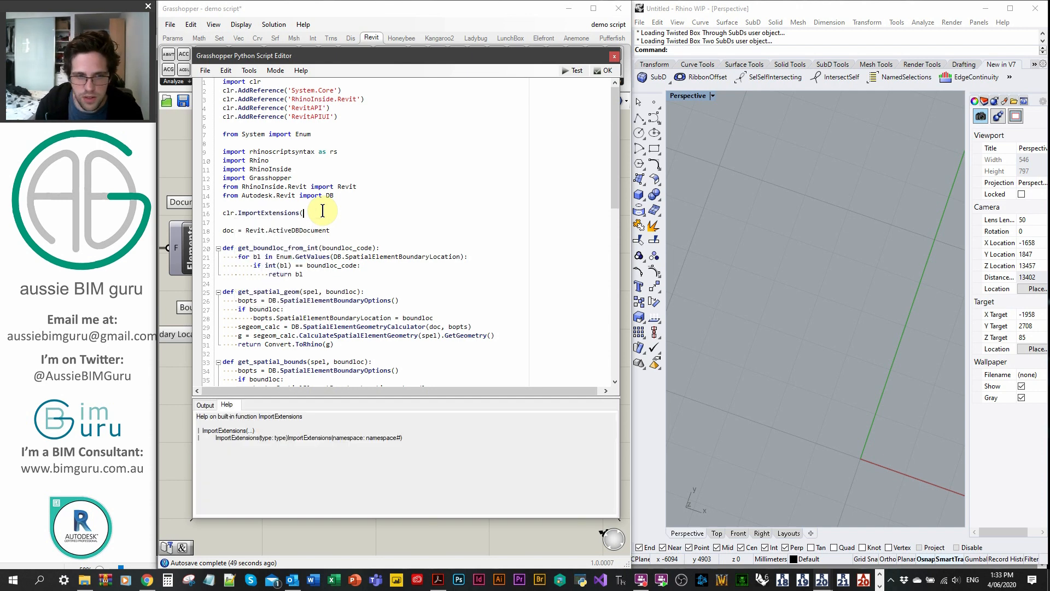
{"action": "type", "text": "rHINO"}
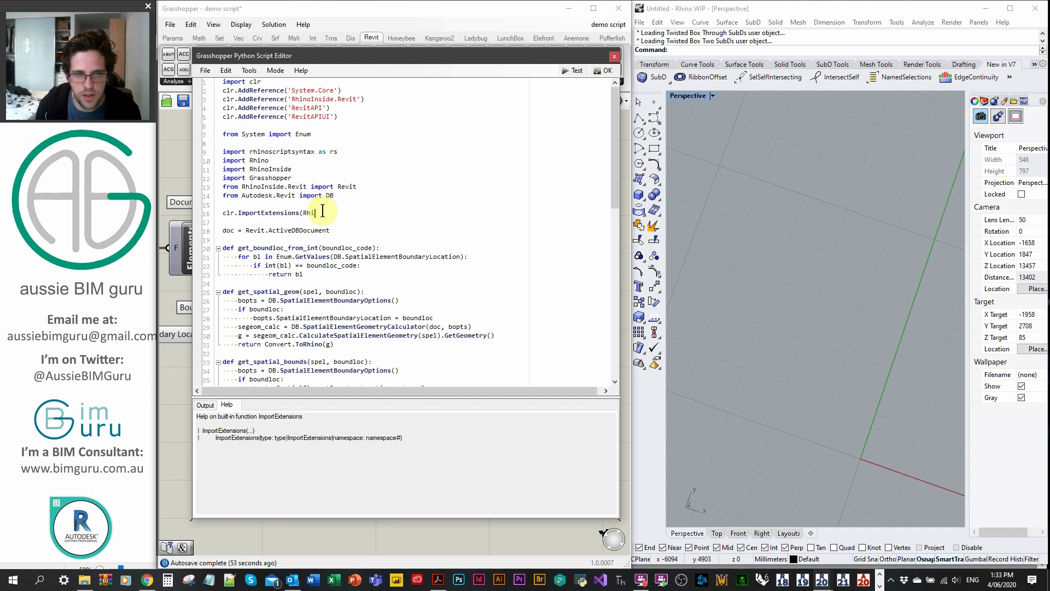
{"action": "type", "text": "Inside.Revit.Conv"}
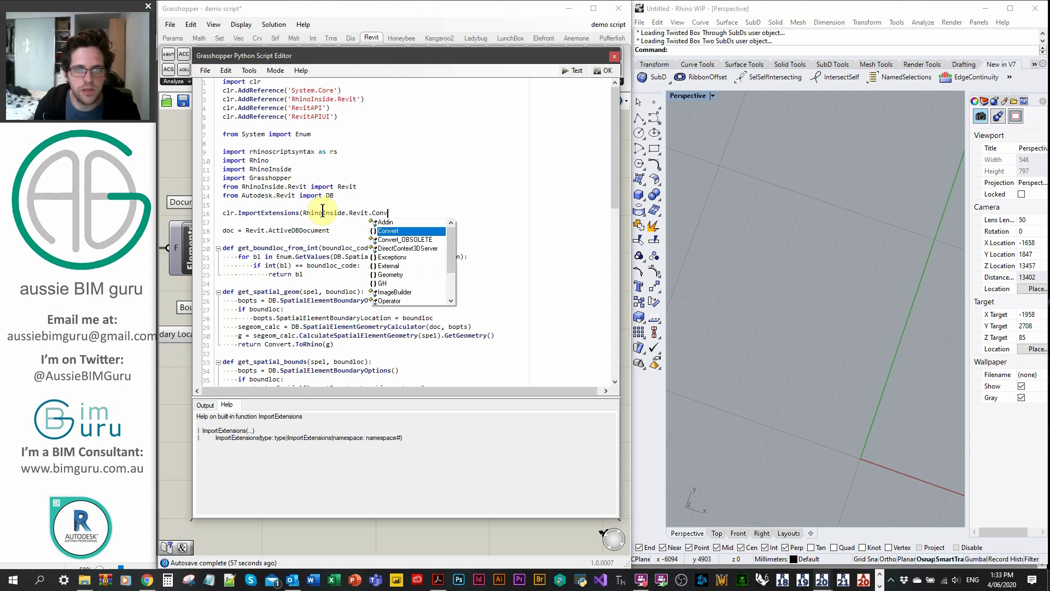
{"action": "type", "text": "r"}
{"action": "key", "text": "BackSpace"}
{"action": "key", "text": "BackSpace"}
{"action": "type", "text": "err"}
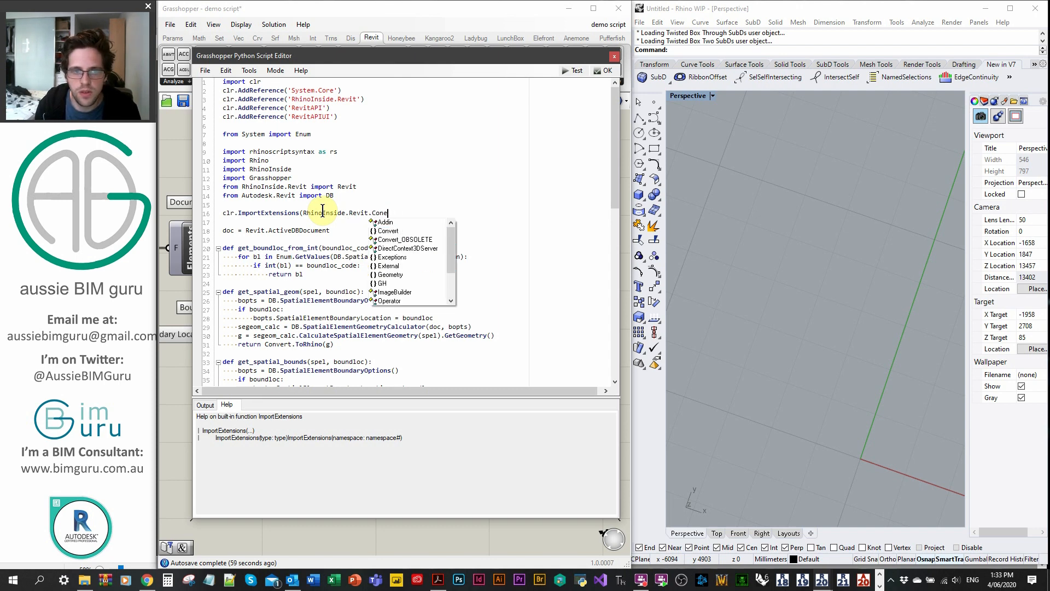
{"action": "type", "text": "ert"}
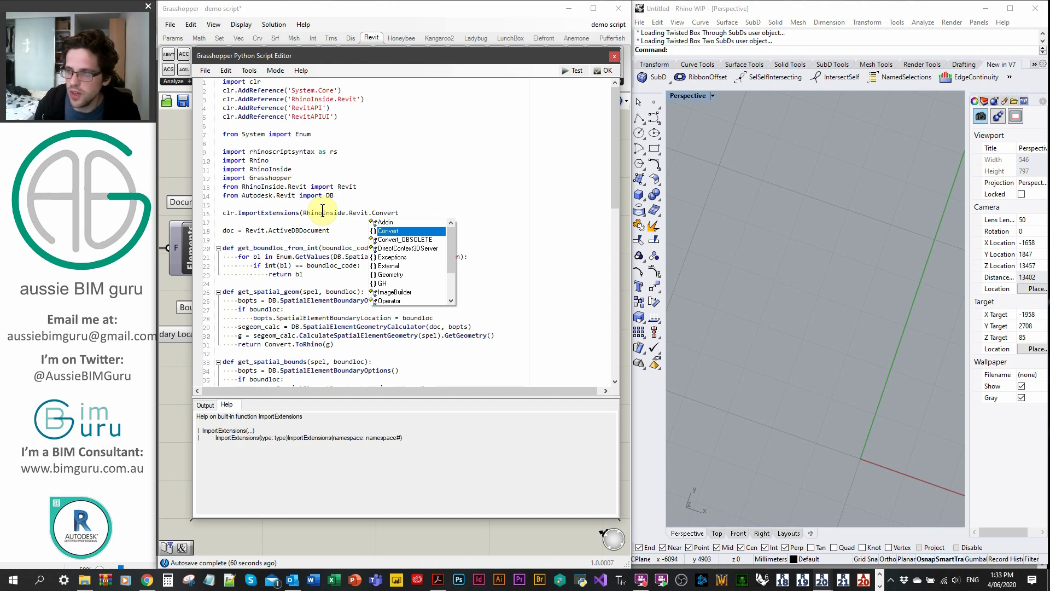
{"action": "type", "text": ".Geomet"}
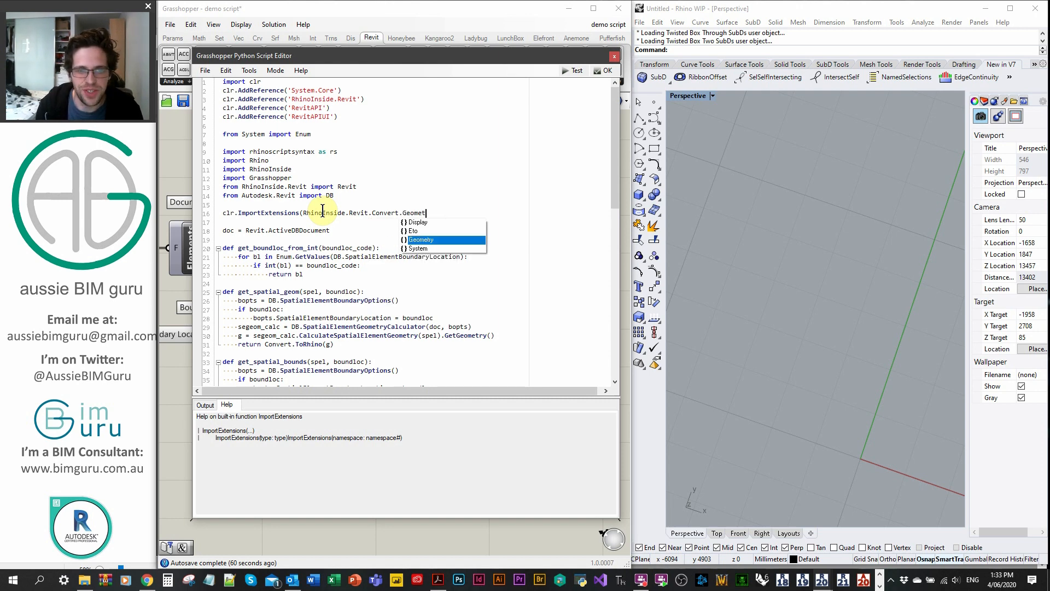
{"action": "type", "text": "ry)"}
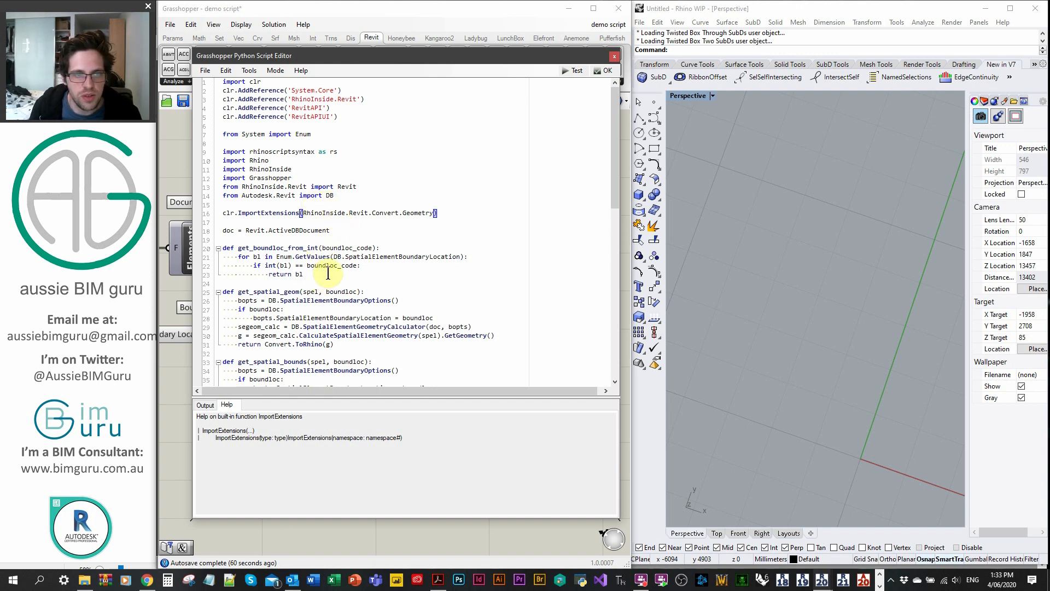
Replace Convert.ToRhino(g) with g.ToBrep() in the return line of the get_spatial_geom function.
{"action": "scroll", "coordinate": [325, 276], "scroll_direction": "down", "scroll_amount": 2}
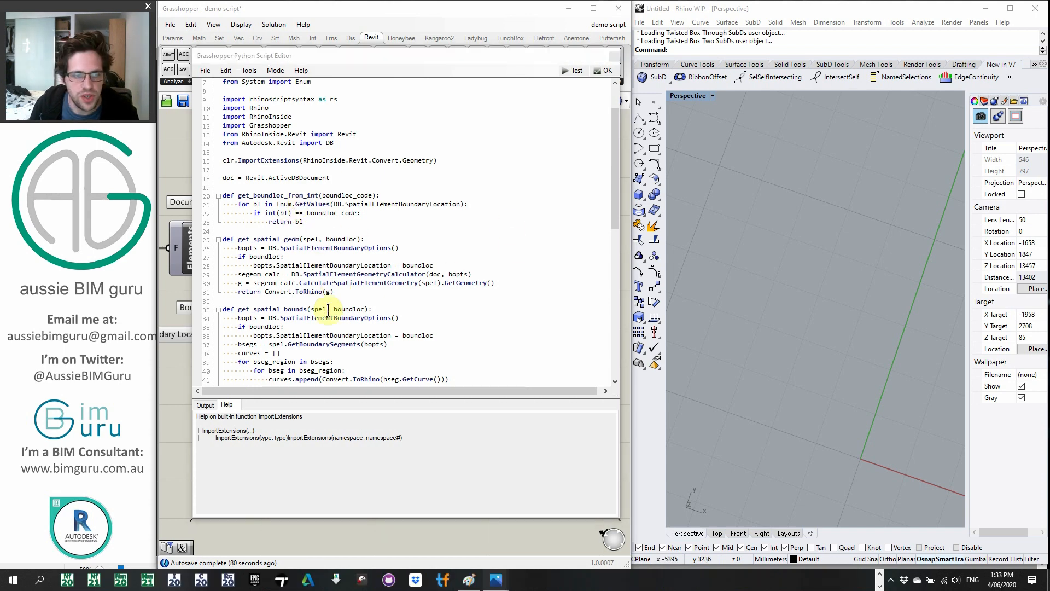
{"action": "left_click", "coordinate": [266, 291]}
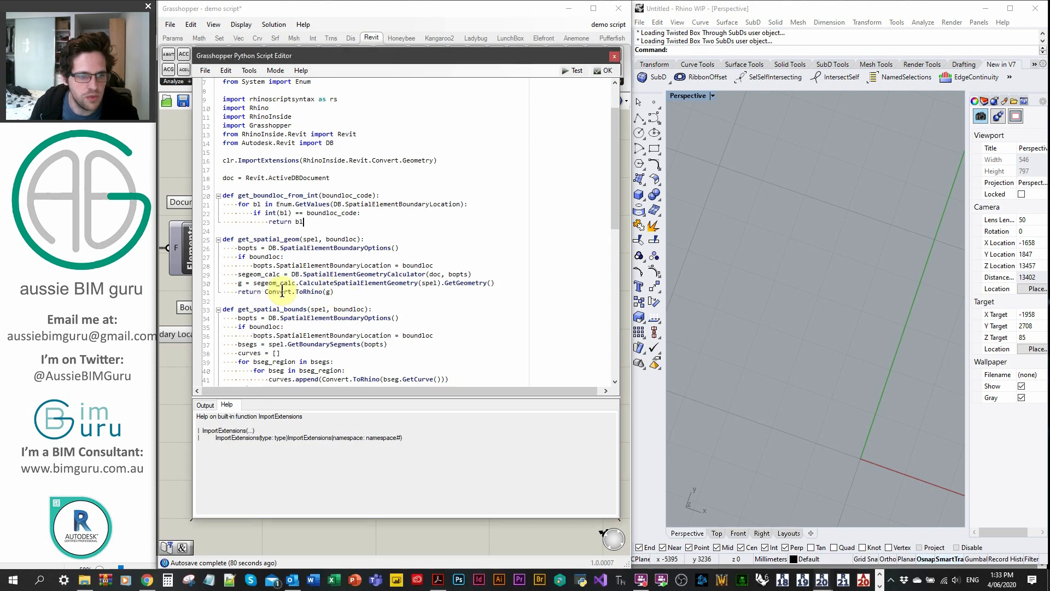
{"action": "double_click", "coordinate": [279, 292]}
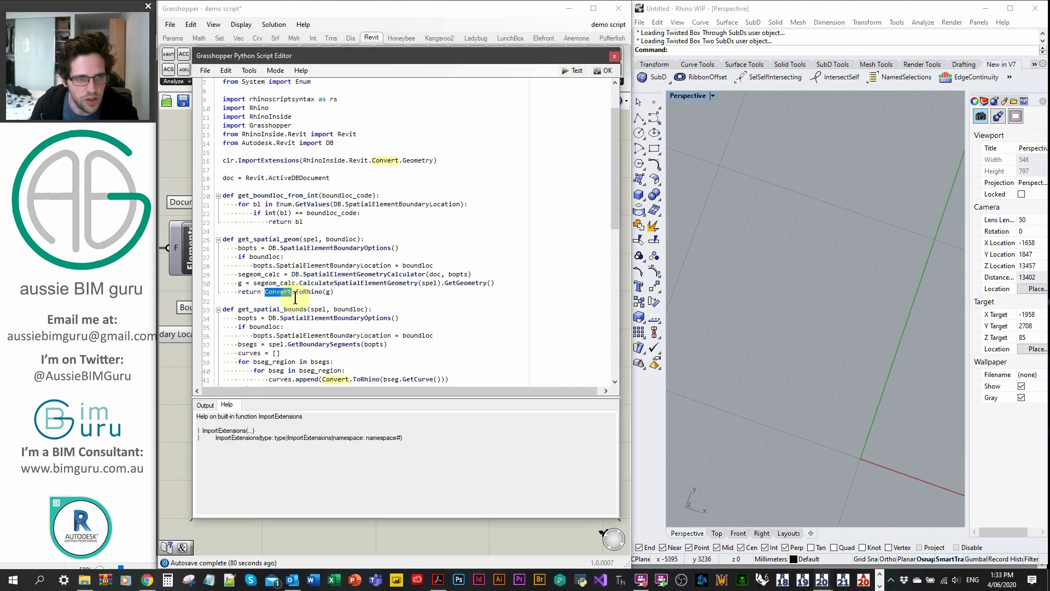
{"action": "left_click_drag", "start_coordinate": [334, 291], "coordinate": [264, 293]}
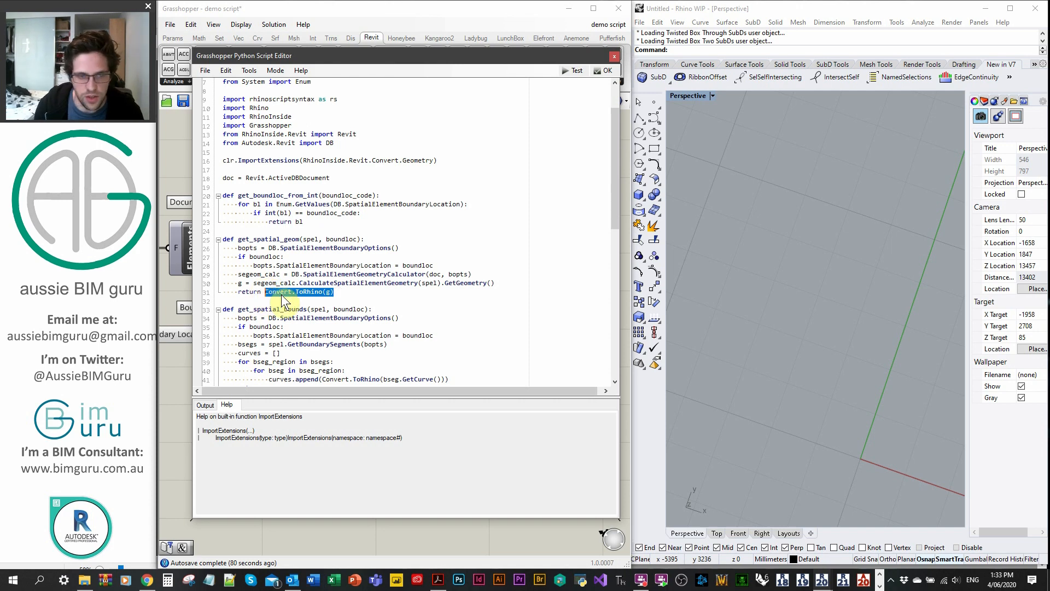
{"action": "type", "text": "g"}
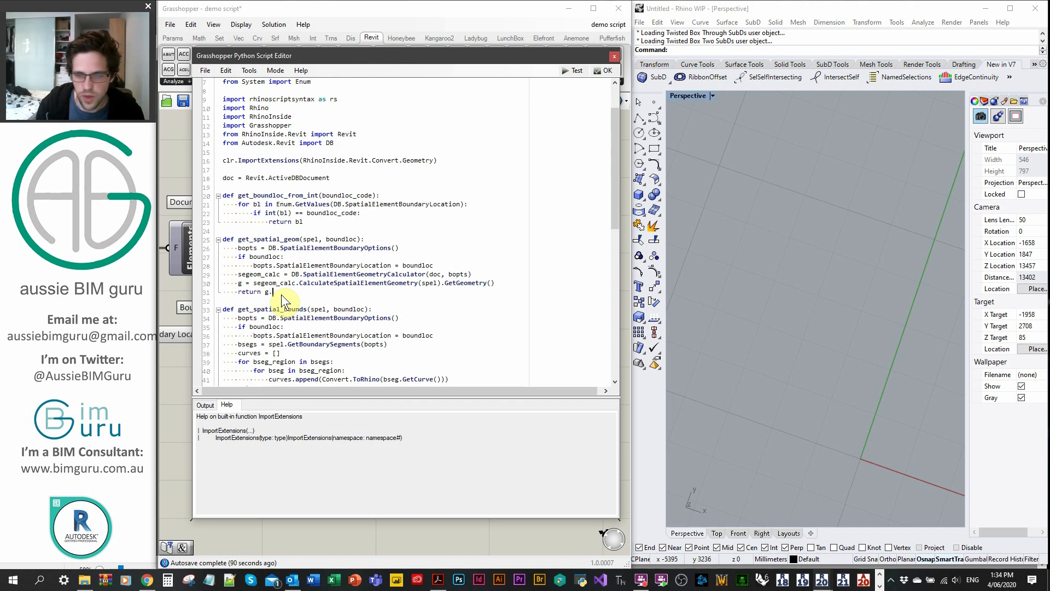
{"action": "type", "text": ".ToBrep("}
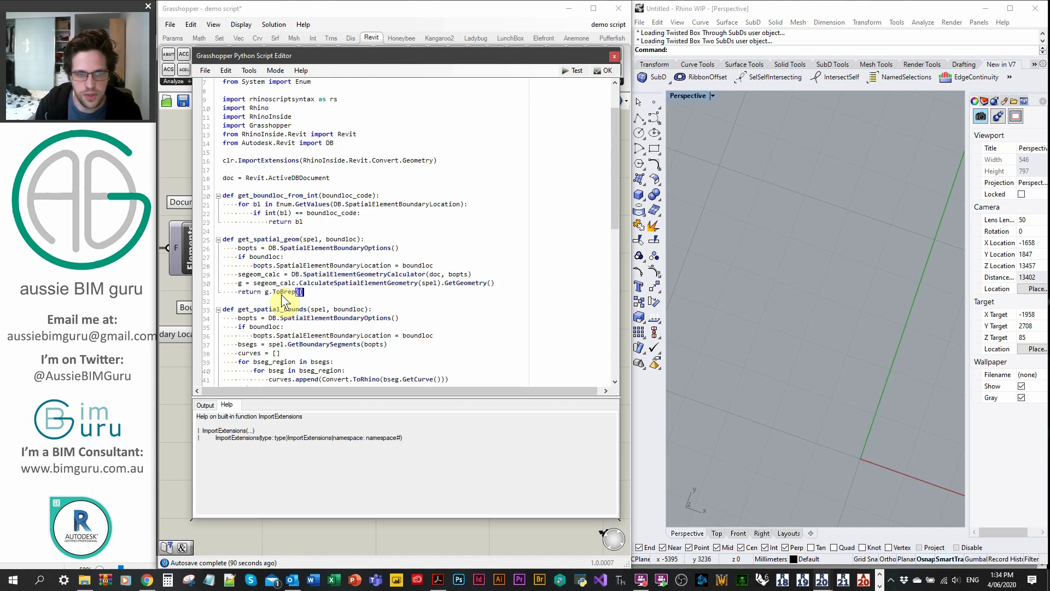
{"action": "left_click", "coordinate": [299, 266]}
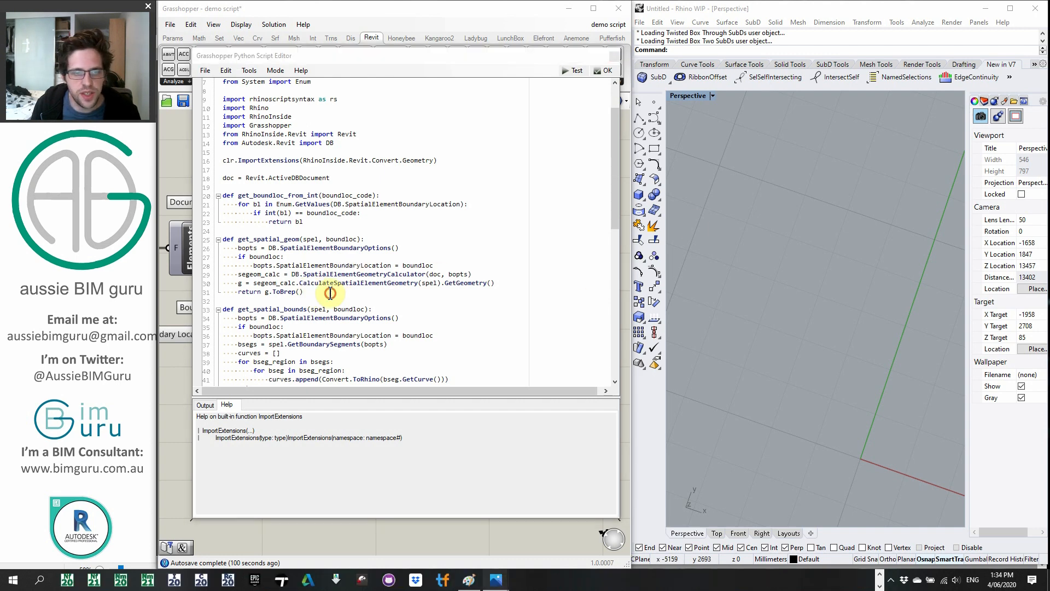
Delete the whole get_spatial_bounds function from the script.
{"action": "scroll", "coordinate": [332, 293], "scroll_direction": "down", "scroll_amount": 2}
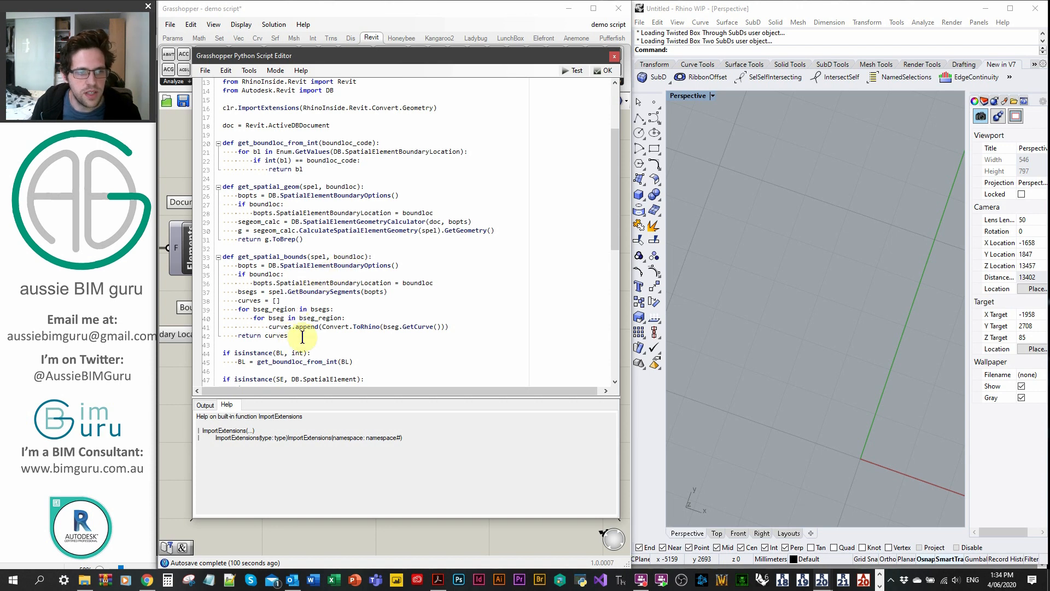
{"action": "left_click_drag", "start_coordinate": [289, 336], "coordinate": [202, 253]}
{"action": "key", "text": "Delete"}
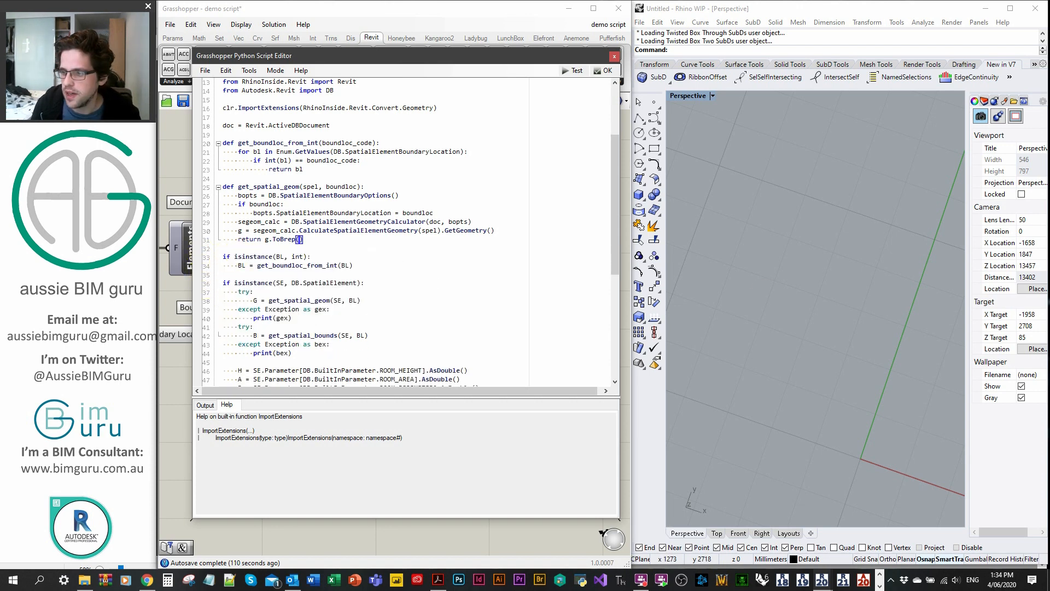
{"action": "left_click", "coordinate": [879, 586]}
{"action": "left_click", "coordinate": [331, 264]}
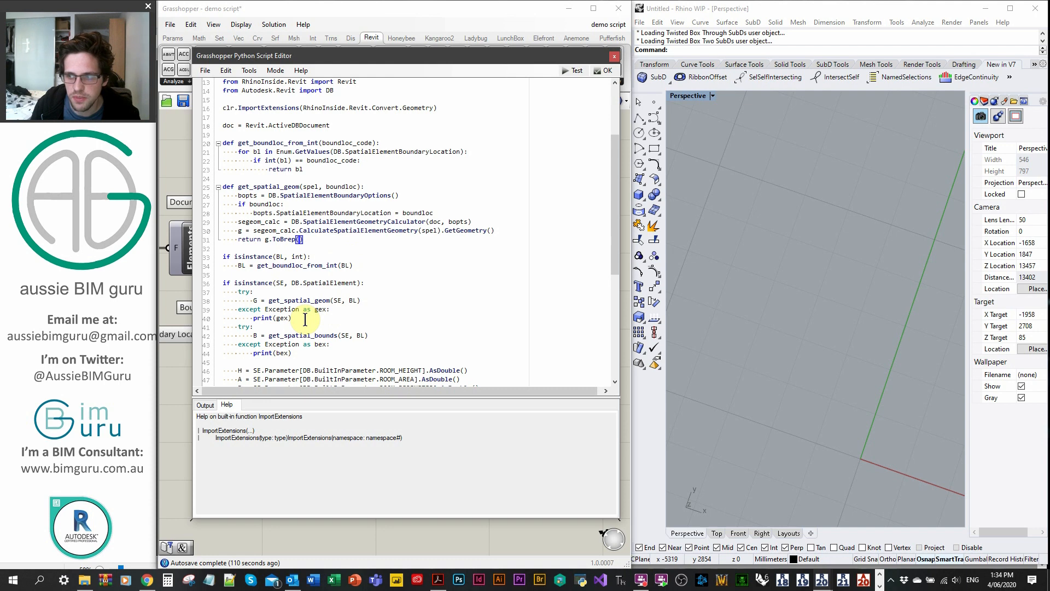
Delete the try/except block for B and the H, A, P and L assignments, and apply the edited script.
{"action": "left_click_drag", "start_coordinate": [293, 353], "coordinate": [206, 331]}
{"action": "key", "text": "BackSpace"}
{"action": "key", "text": "BackSpace"}
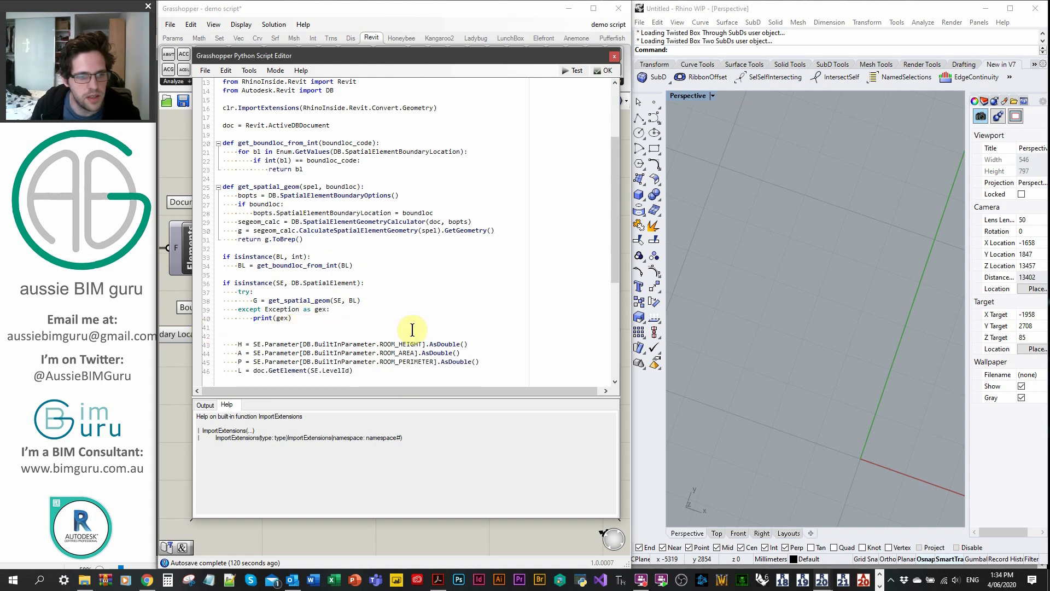
{"action": "left_click_drag", "start_coordinate": [375, 369], "coordinate": [221, 324]}
{"action": "key", "text": "BackSpace"}
{"action": "key", "text": "BackSpace"}
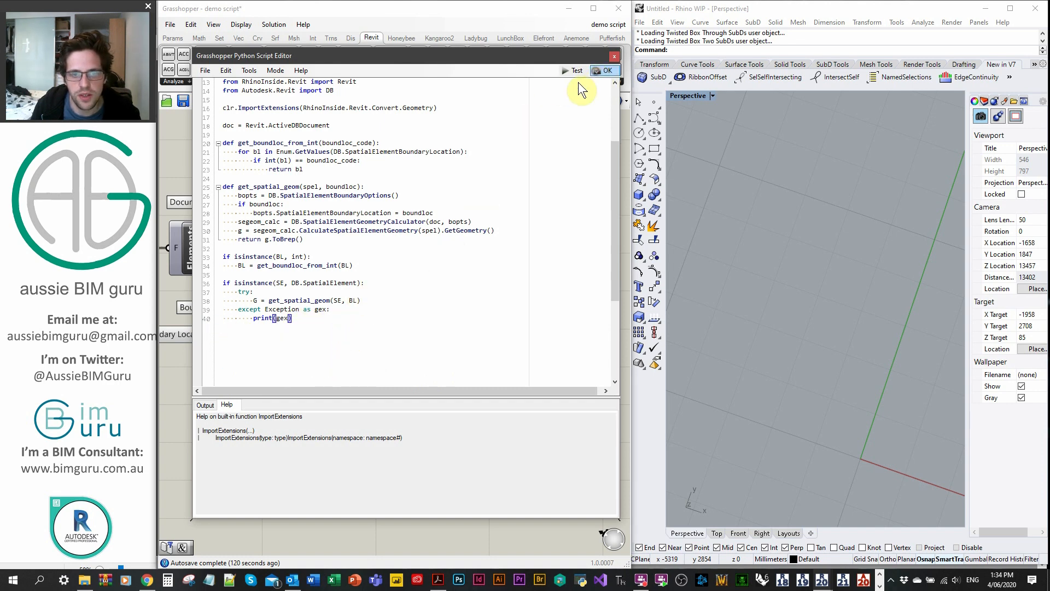
{"action": "left_click", "coordinate": [598, 71]}
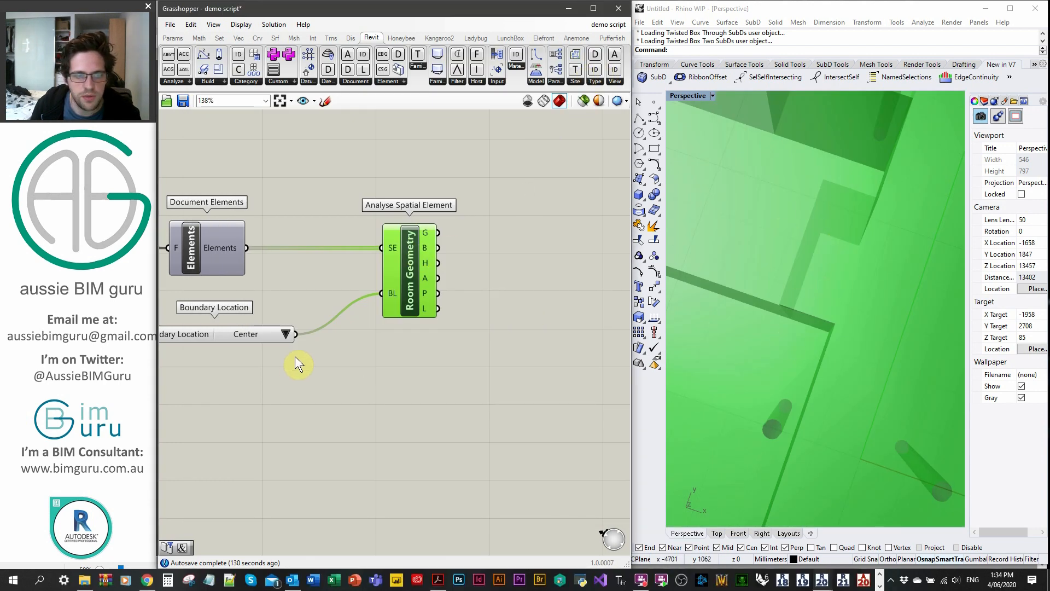
Set Boundary Location to Finish to compare the room geometry in the viewport, and return it to Center.
{"action": "left_click", "coordinate": [291, 332]}
{"action": "left_click", "coordinate": [310, 338]}
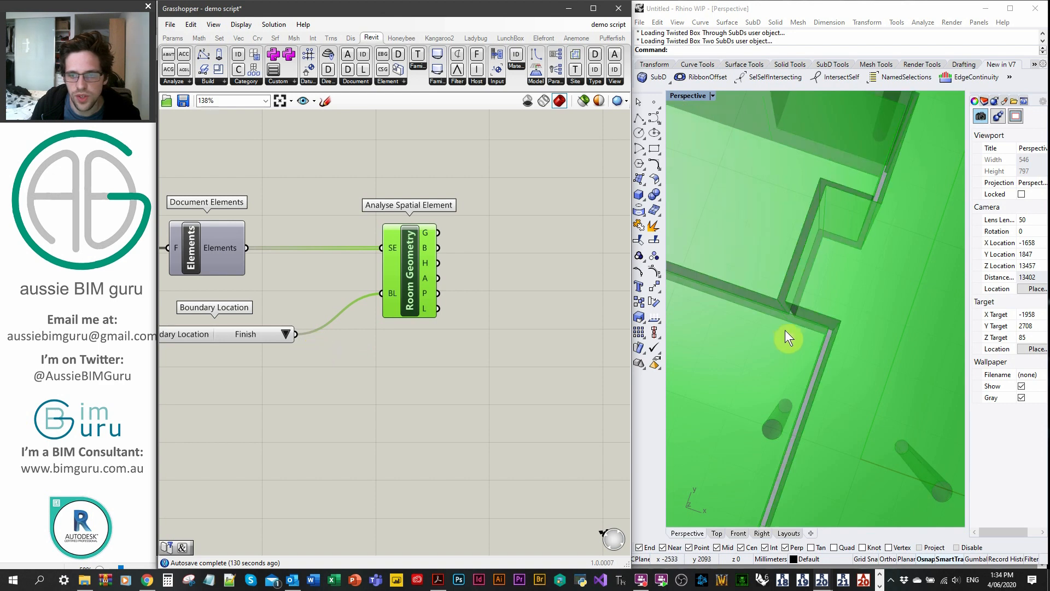
{"action": "left_click", "coordinate": [287, 335]}
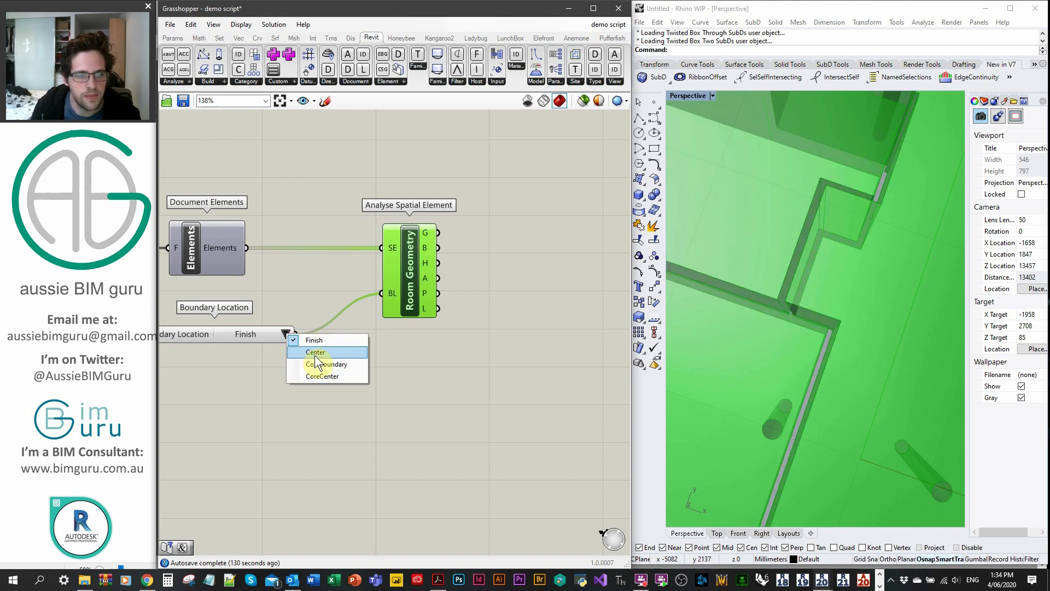
{"action": "left_click", "coordinate": [314, 352]}
Remove the B, H, A, P and L outputs from the Room Geometry component, keeping only G.
{"action": "scroll", "coordinate": [471, 255], "scroll_direction": "up", "scroll_amount": 5}
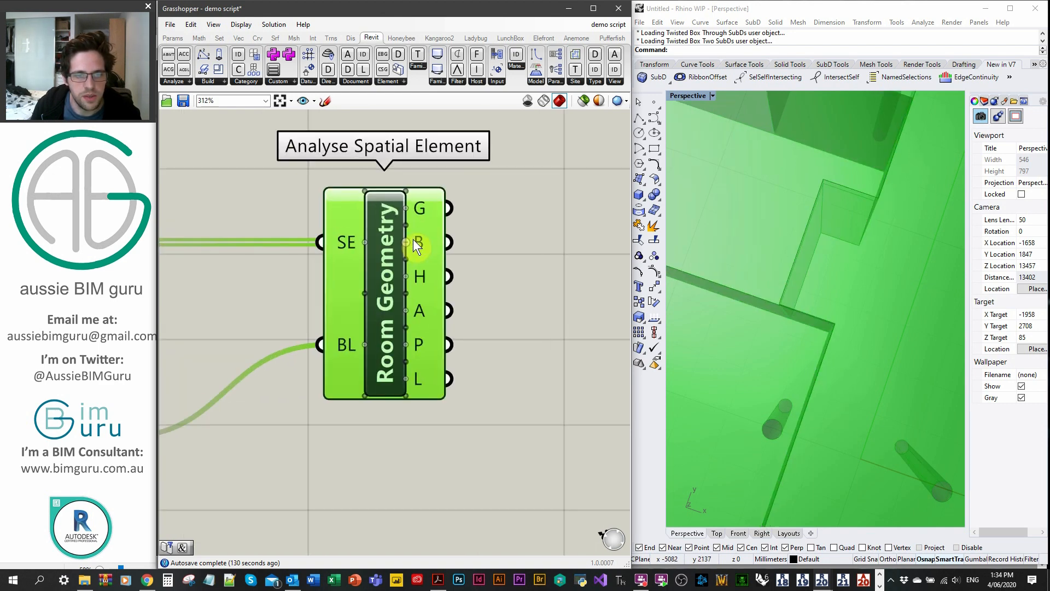
{"action": "scroll", "coordinate": [415, 248], "scroll_direction": "up", "scroll_amount": 4}
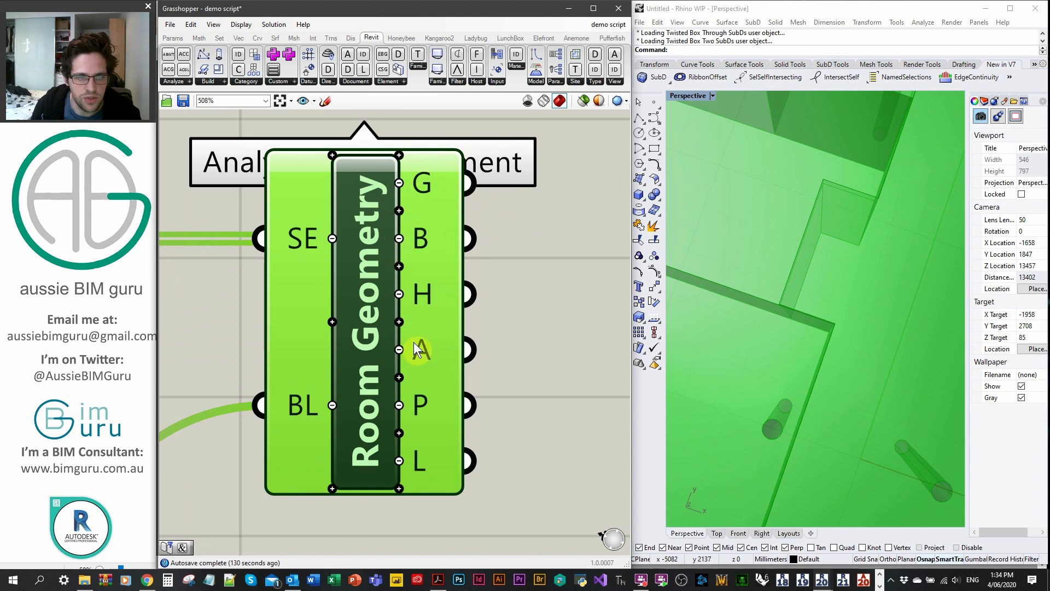
{"action": "left_click", "coordinate": [398, 238]}
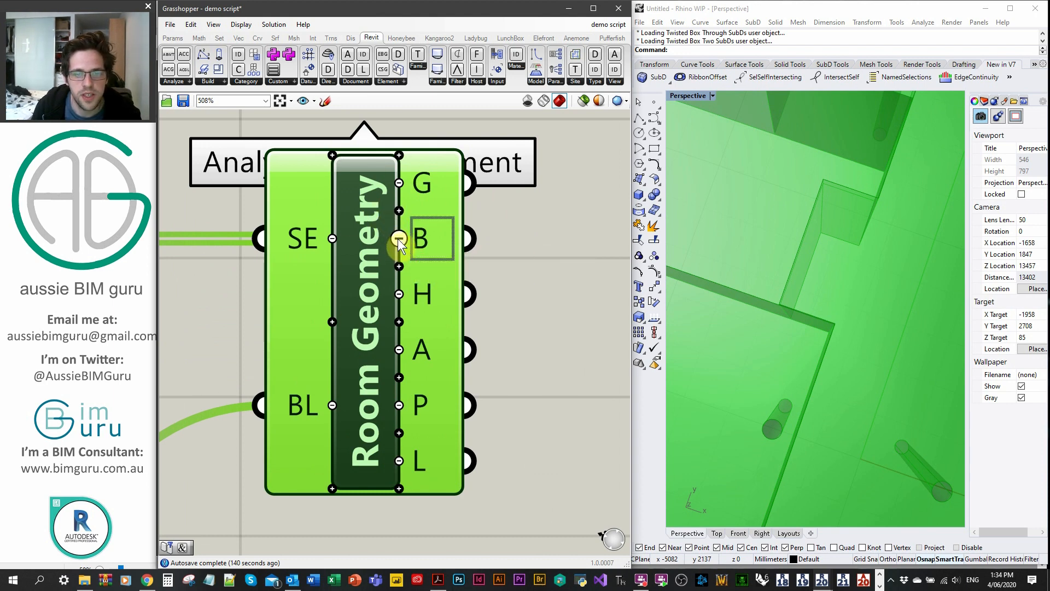
{"action": "left_click", "coordinate": [399, 288]}
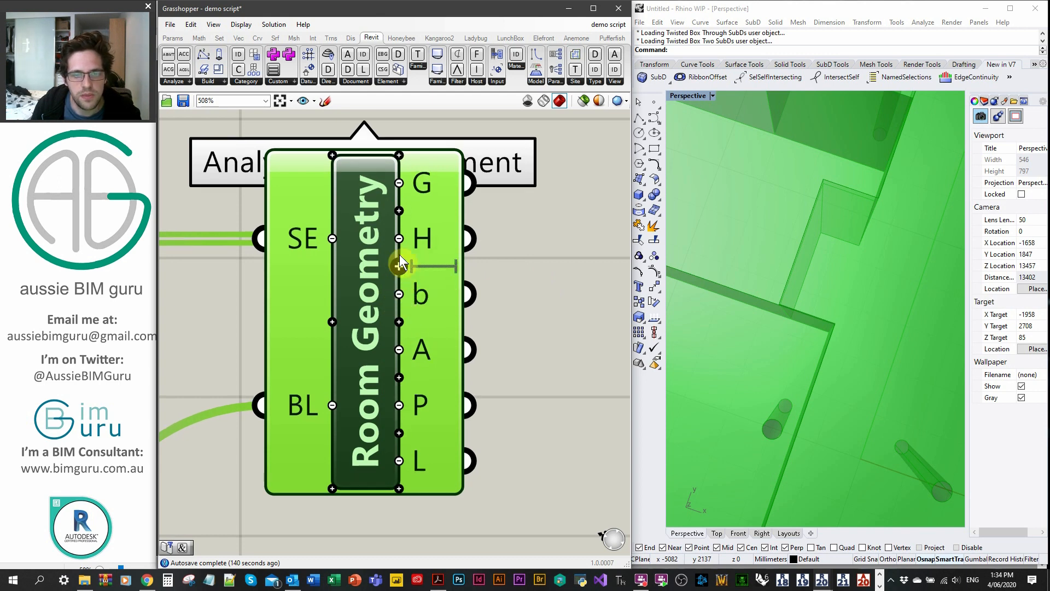
{"action": "left_click", "coordinate": [399, 264]}
{"action": "left_click", "coordinate": [399, 210]}
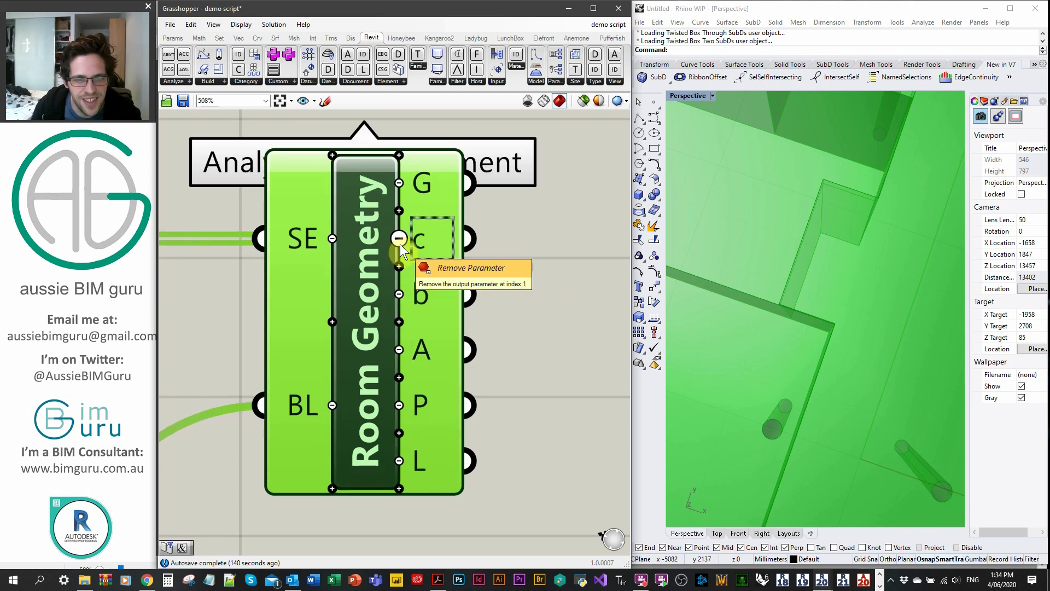
{"action": "left_click", "coordinate": [399, 244]}
{"action": "left_click", "coordinate": [399, 256]}
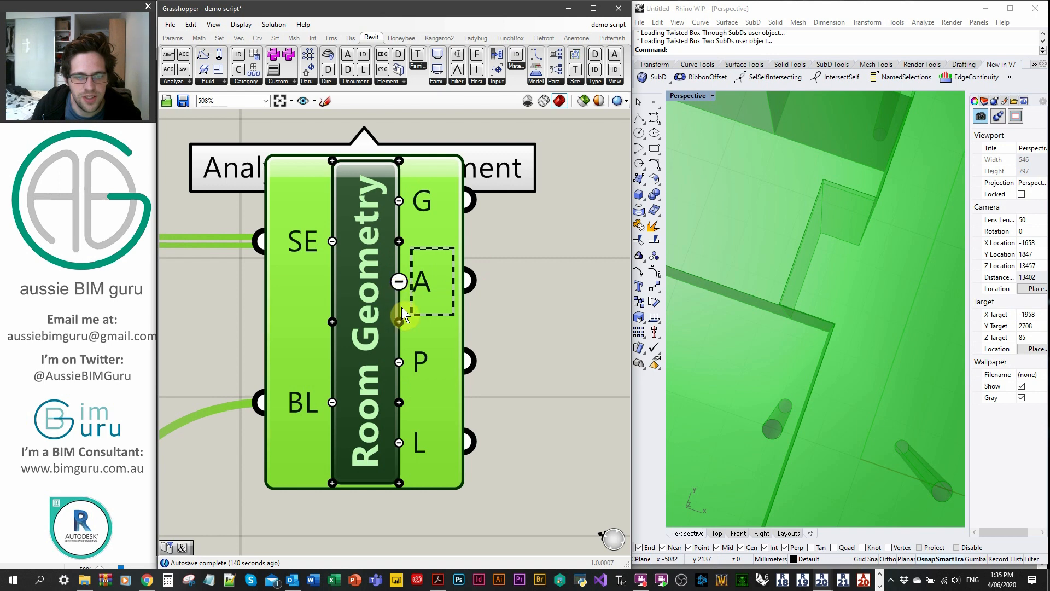
{"action": "left_click", "coordinate": [398, 281]}
{"action": "left_click", "coordinate": [399, 319]}
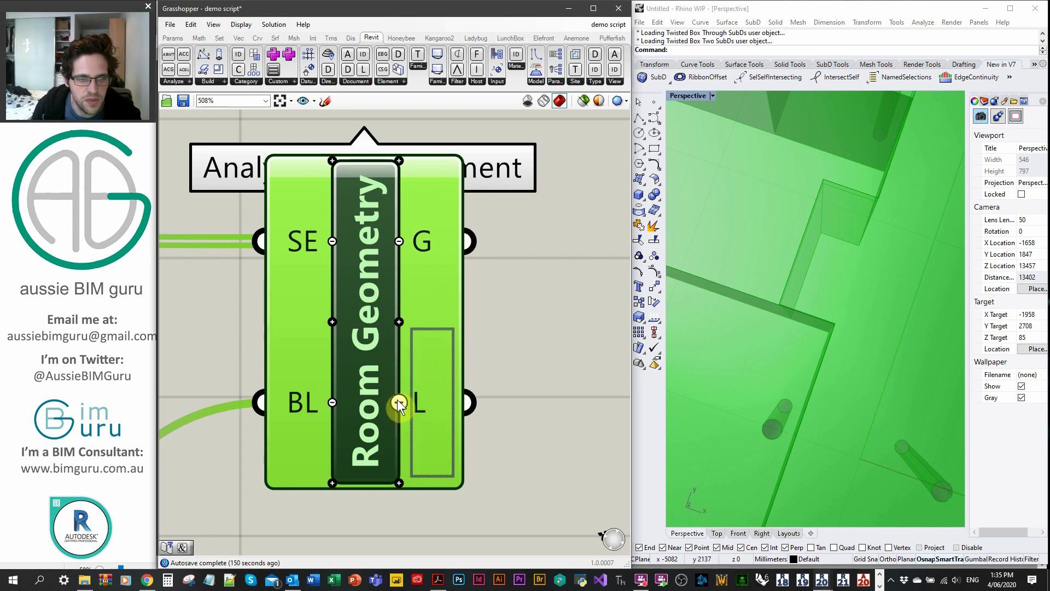
{"action": "left_click", "coordinate": [535, 318]}
Inspect the G output of Room Geometry and save the Grasshopper definition.
{"action": "scroll", "coordinate": [538, 316], "scroll_direction": "down", "scroll_amount": 8}
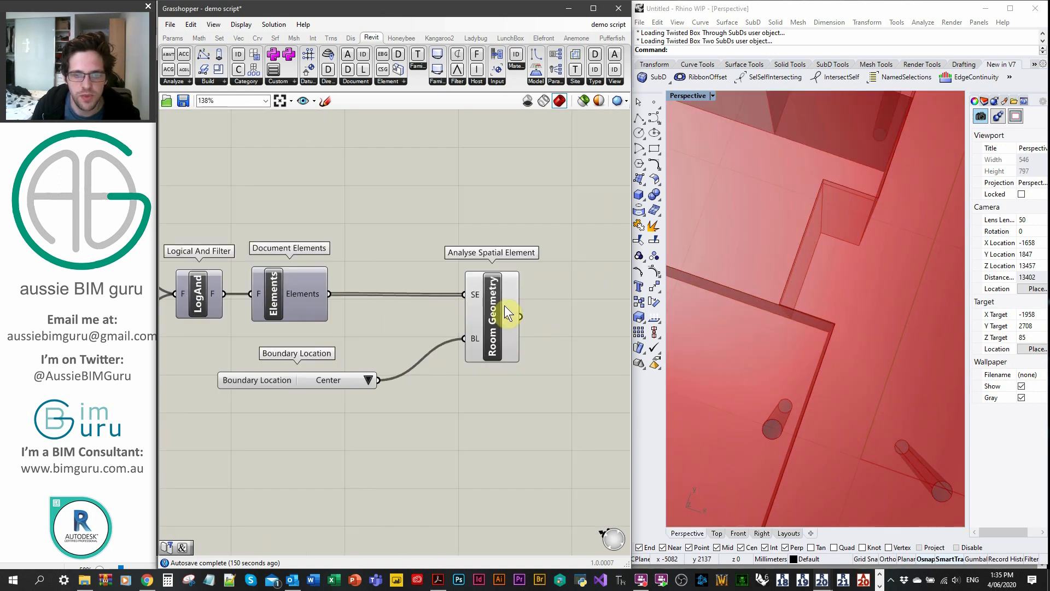
{"action": "scroll", "coordinate": [506, 319], "scroll_direction": "up", "scroll_amount": 2}
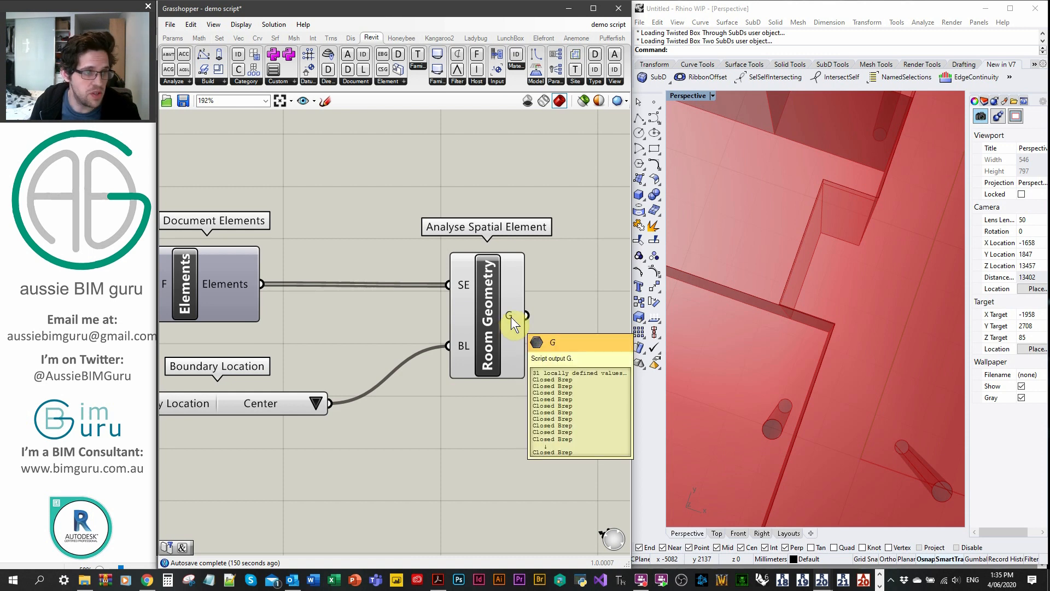
{"action": "right_click_drag", "start_coordinate": [598, 315], "coordinate": [455, 326]}
{"action": "key", "text": "ctrl+s"}
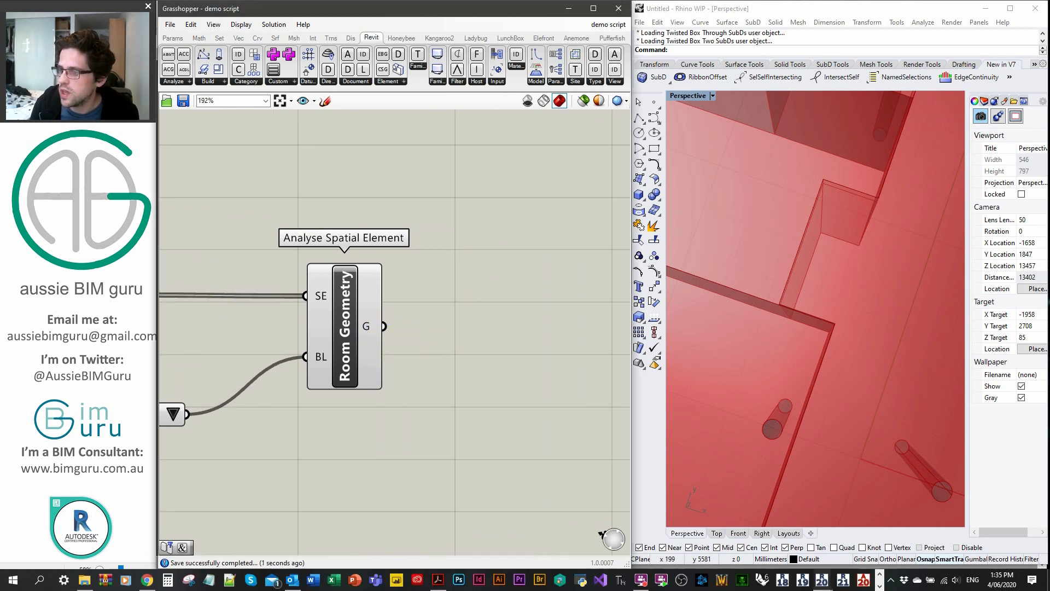
Add a per-object Bounding Box component beside Room Geometry and connect the G output to its C input.
{"action": "left_click", "coordinate": [880, 587]}
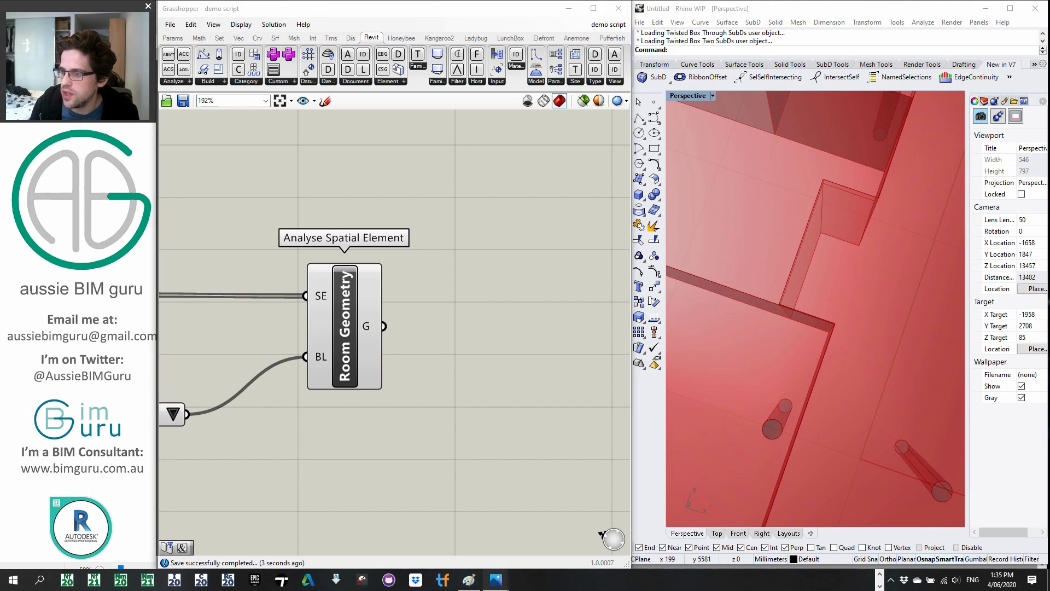
{"action": "left_click", "coordinate": [832, 325]}
{"action": "scroll", "coordinate": [783, 291], "scroll_direction": "down", "scroll_amount": 10}
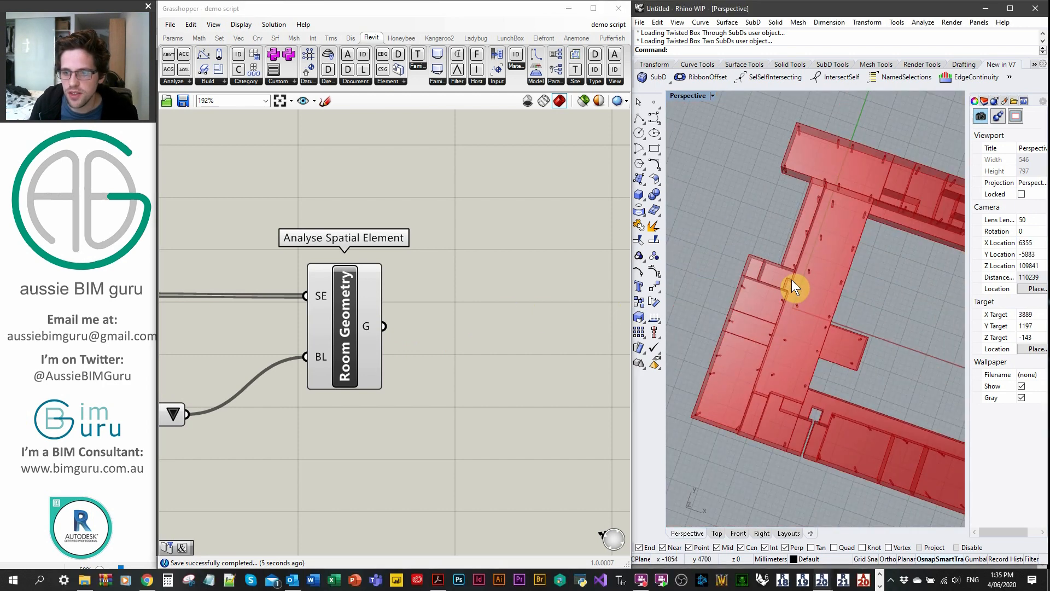
{"action": "right_click_drag", "start_coordinate": [817, 302], "coordinate": [832, 272]}
{"action": "right_click_drag", "start_coordinate": [821, 317], "coordinate": [822, 309]}
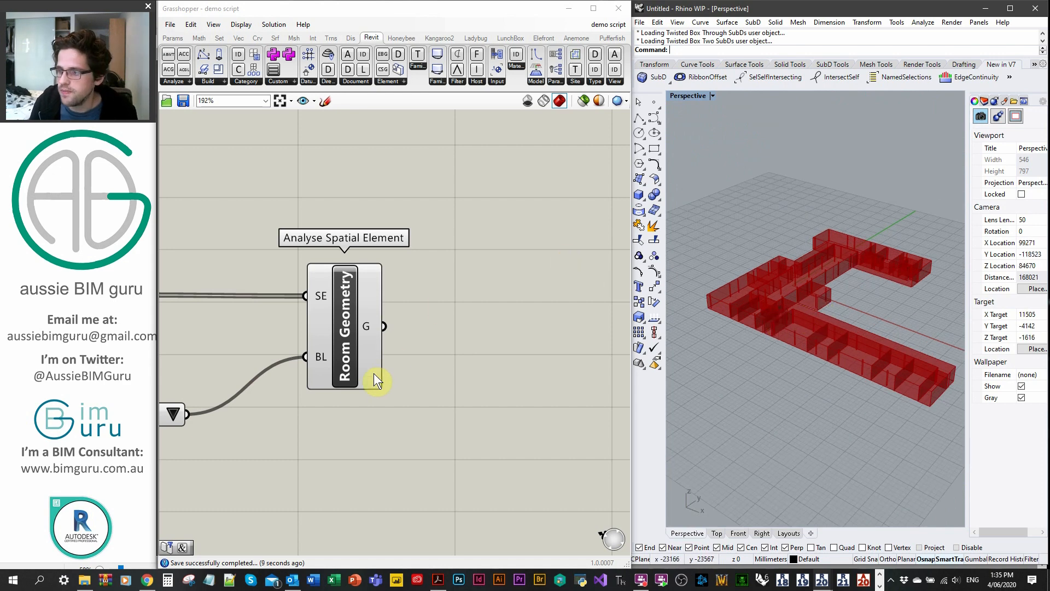
{"action": "double_click", "coordinate": [465, 363]}
{"action": "type", "text": "bounding"}
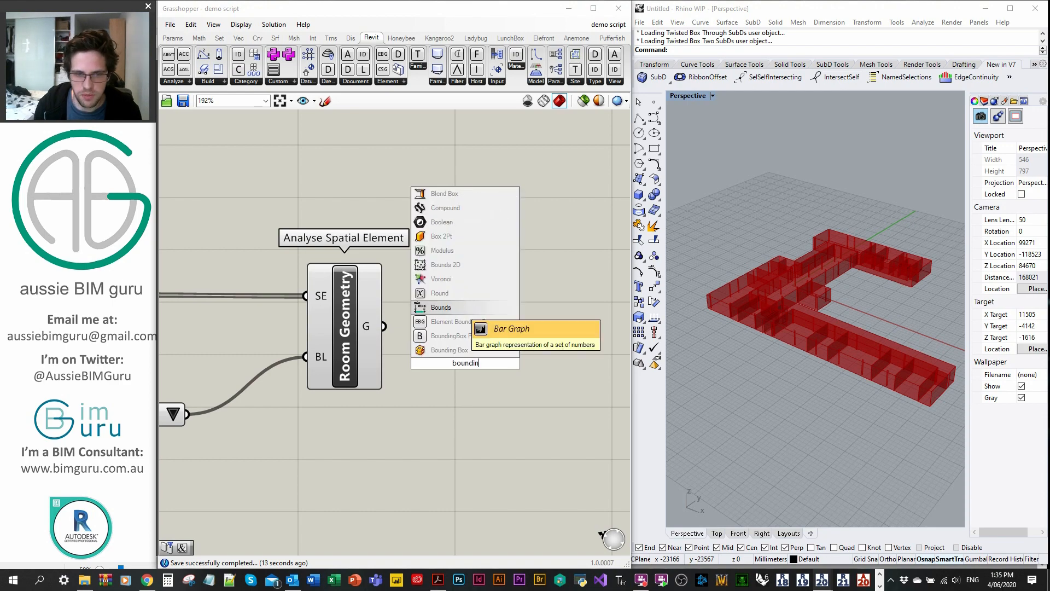
{"action": "key", "text": "Down"}
{"action": "key", "text": "Down"}
{"action": "key", "text": "Down"}
{"action": "key", "text": "Return"}
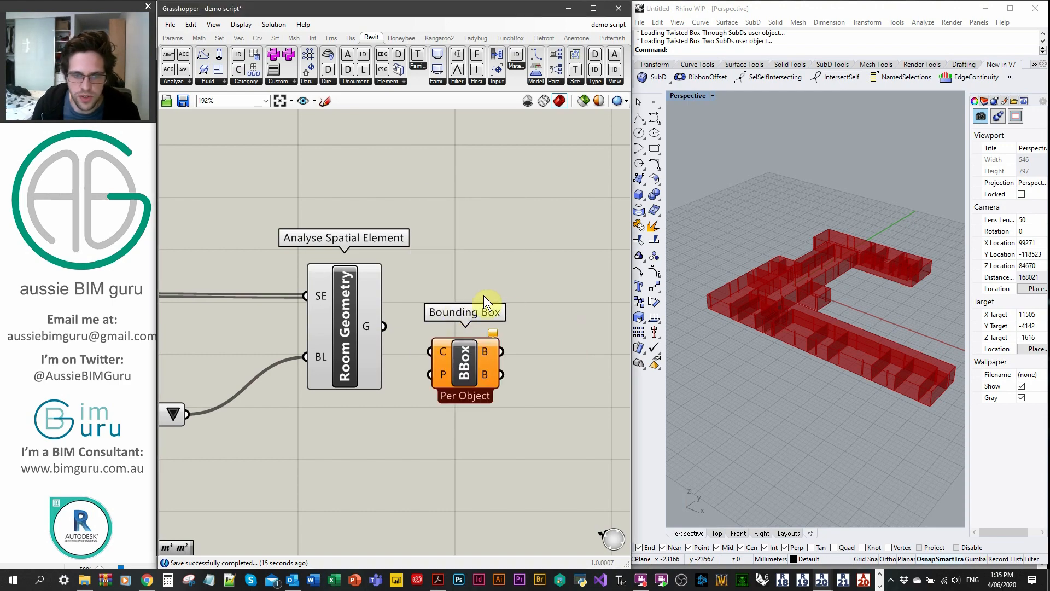
{"action": "left_click_drag", "start_coordinate": [464, 361], "coordinate": [506, 362]}
{"action": "left_click_drag", "start_coordinate": [384, 325], "coordinate": [495, 386]}
Switch the Bounding Box component to Union Box so one box encloses all the room geometry.
{"action": "right_click", "coordinate": [493, 382]}
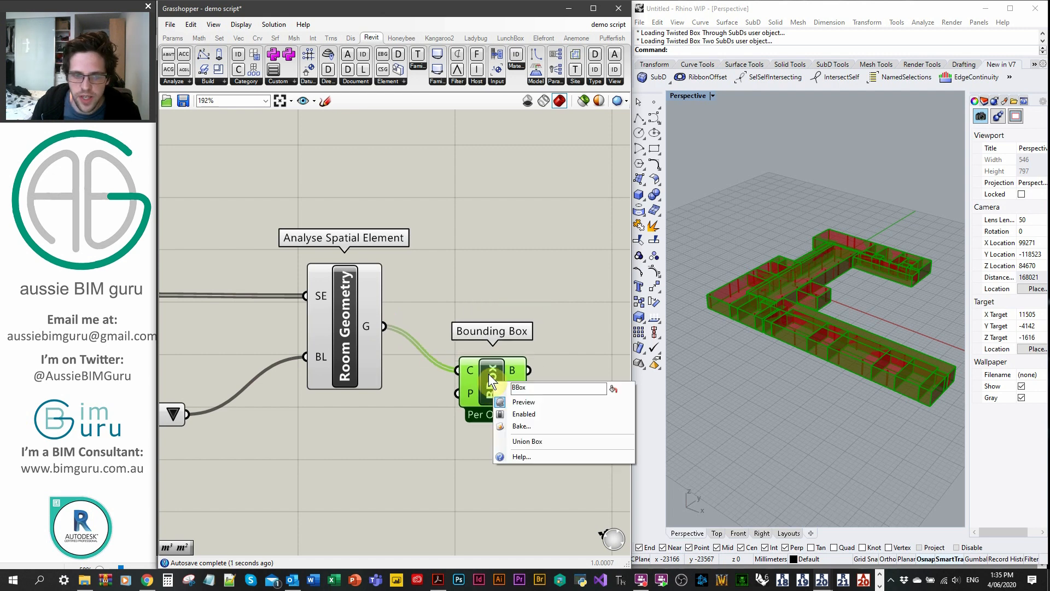
{"action": "left_click", "coordinate": [537, 442]}
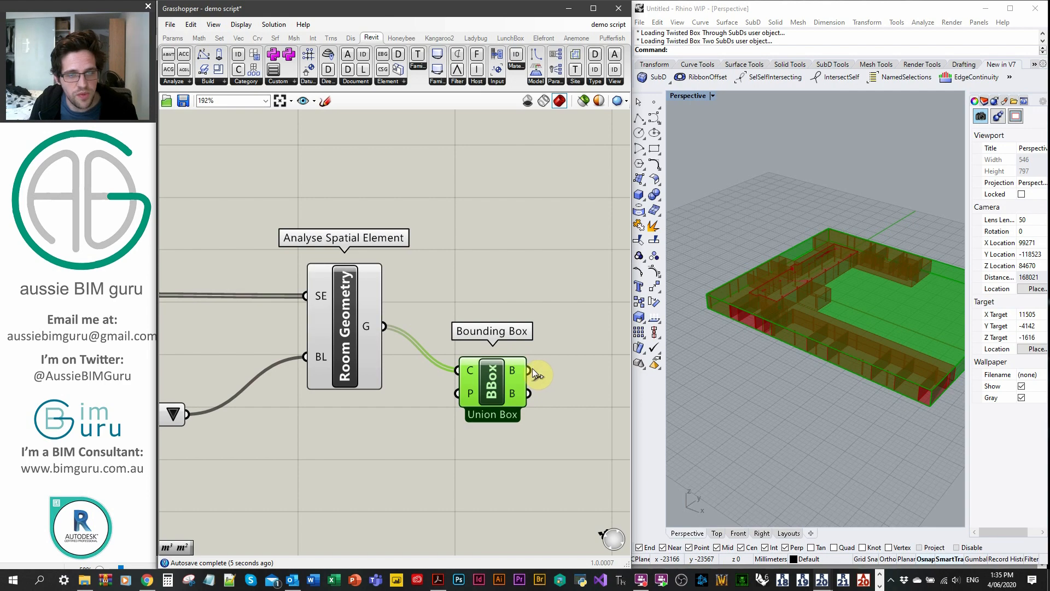
{"action": "left_click_drag", "start_coordinate": [485, 376], "coordinate": [488, 381]}
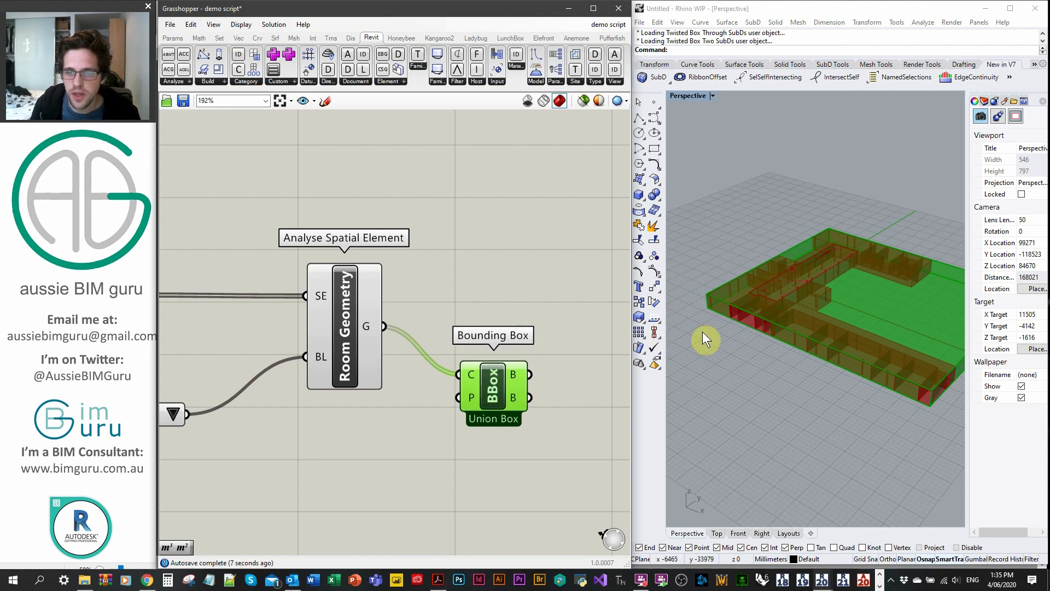
{"action": "scroll", "coordinate": [819, 320], "scroll_direction": "down", "scroll_amount": 4}
{"action": "scroll", "coordinate": [819, 321], "scroll_direction": "up", "scroll_amount": 4}
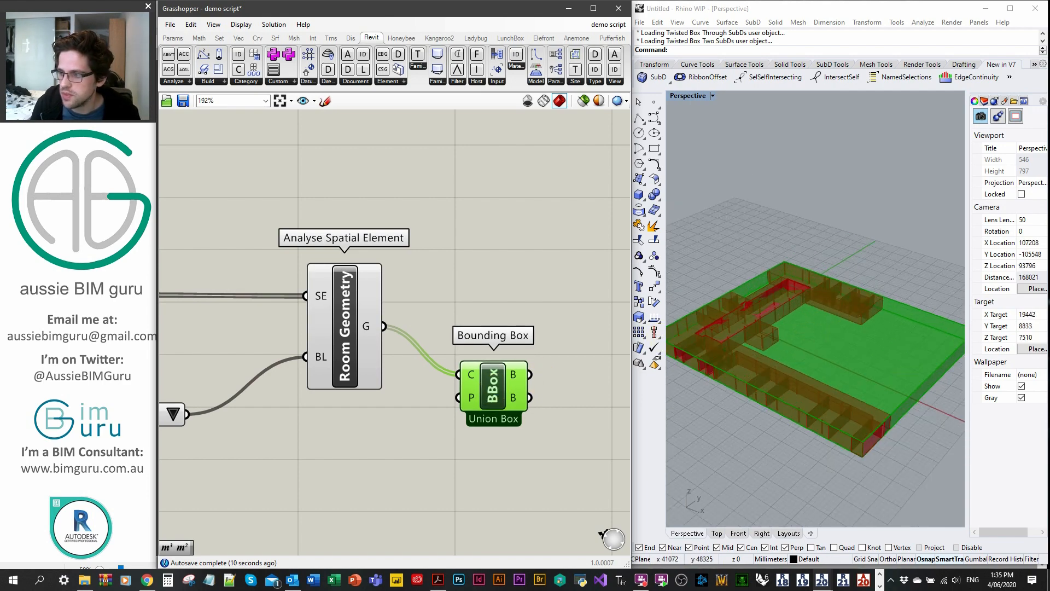
Add a Volume component and connect the upper B output of Bounding Box to its G input.
{"action": "left_click", "coordinate": [538, 302]}
{"action": "right_click_drag", "start_coordinate": [533, 301], "coordinate": [520, 298]}
{"action": "right_click_drag", "start_coordinate": [523, 374], "coordinate": [415, 326]}
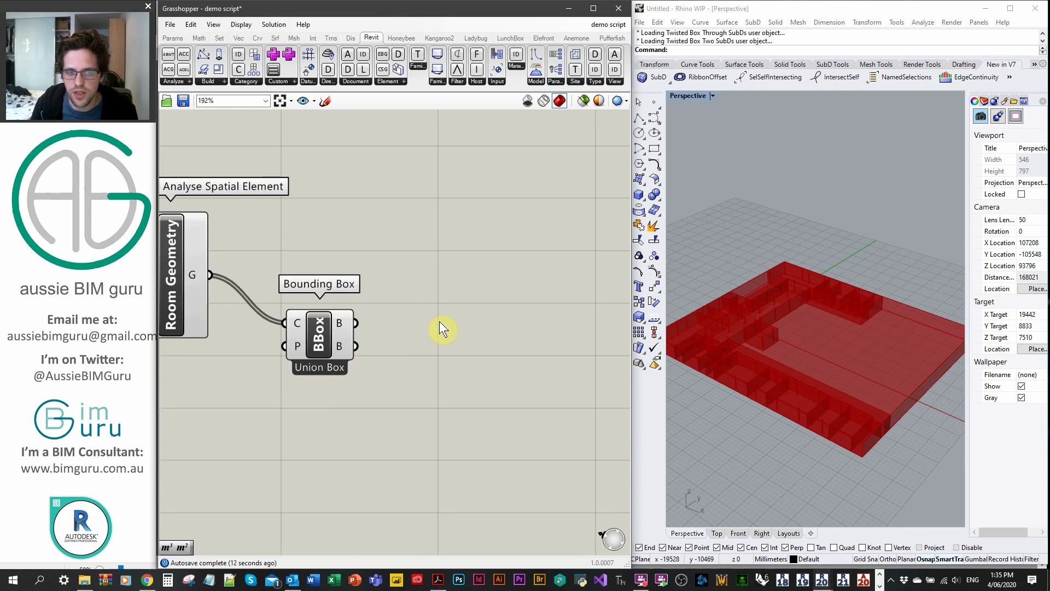
{"action": "double_click", "coordinate": [439, 320]}
{"action": "type", "text": "area"}
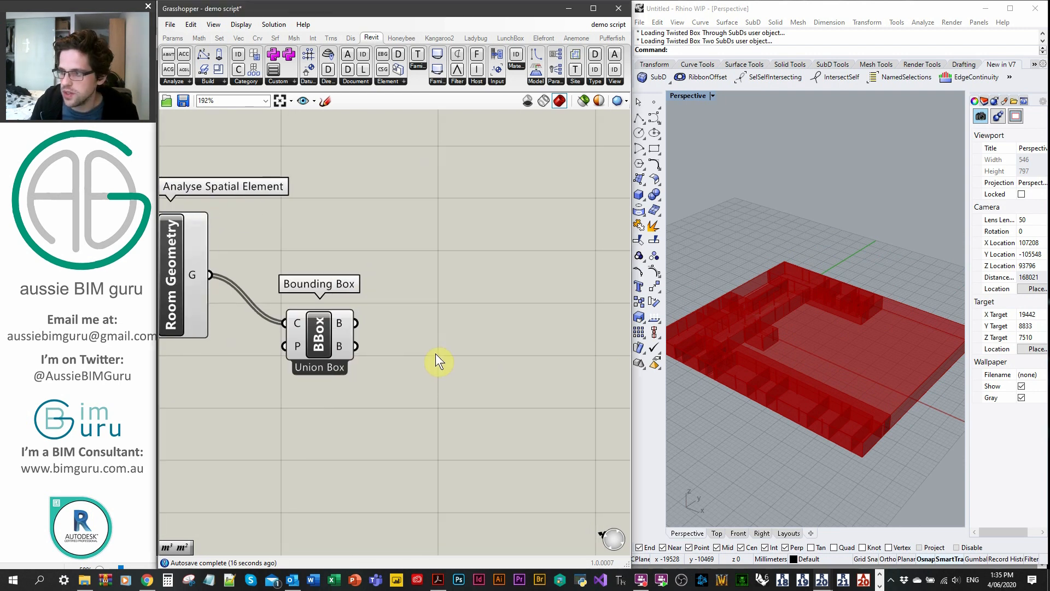
{"action": "double_click", "coordinate": [435, 354]}
{"action": "type", "text": "volume"}
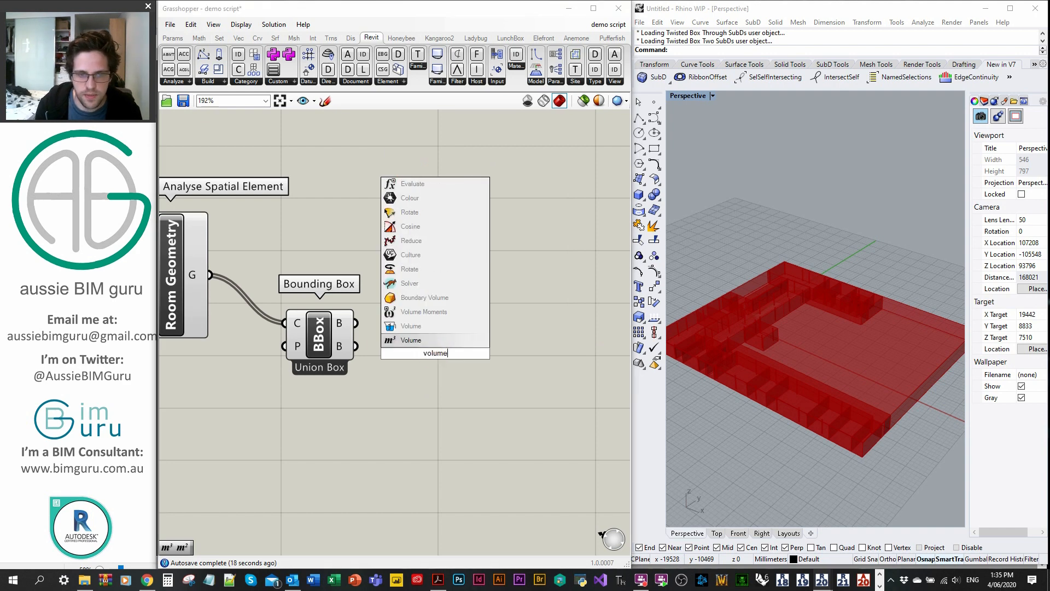
{"action": "key", "text": "Return"}
{"action": "left_click_drag", "start_coordinate": [391, 359], "coordinate": [355, 323]}
Hide the Bounding Box preview and align the Volume component with the Bounding Box output.
{"action": "left_click", "coordinate": [326, 343]}
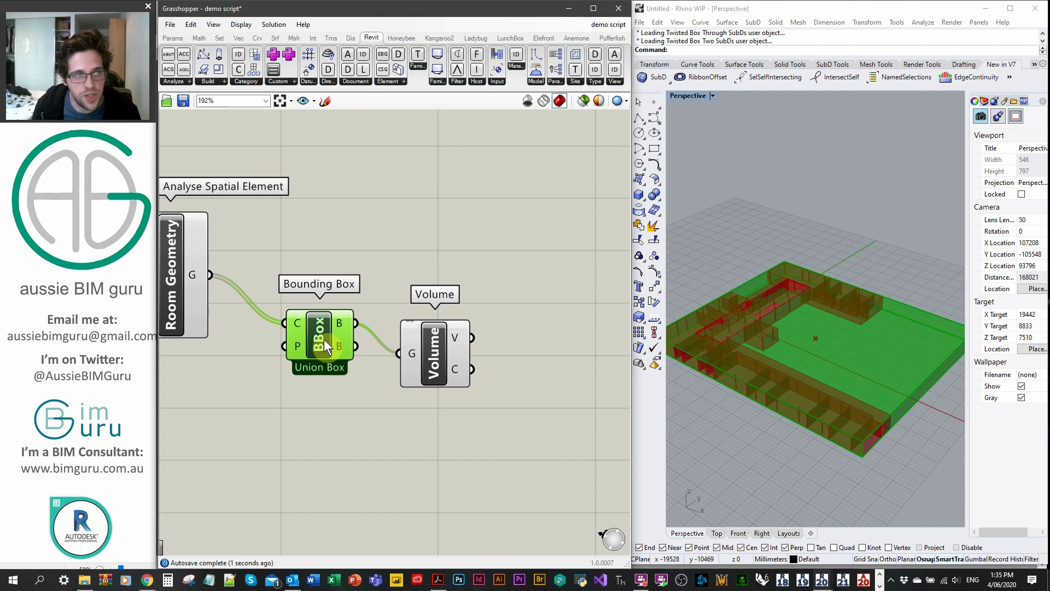
{"action": "right_click", "coordinate": [318, 333]}
{"action": "left_click", "coordinate": [365, 354]}
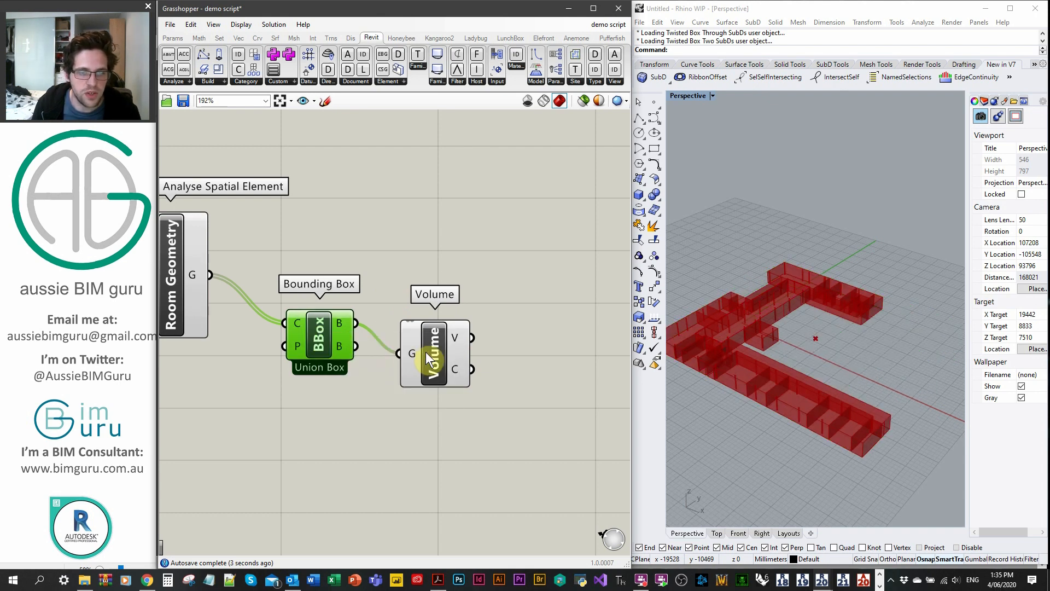
{"action": "left_click_drag", "start_coordinate": [425, 353], "coordinate": [416, 321]}
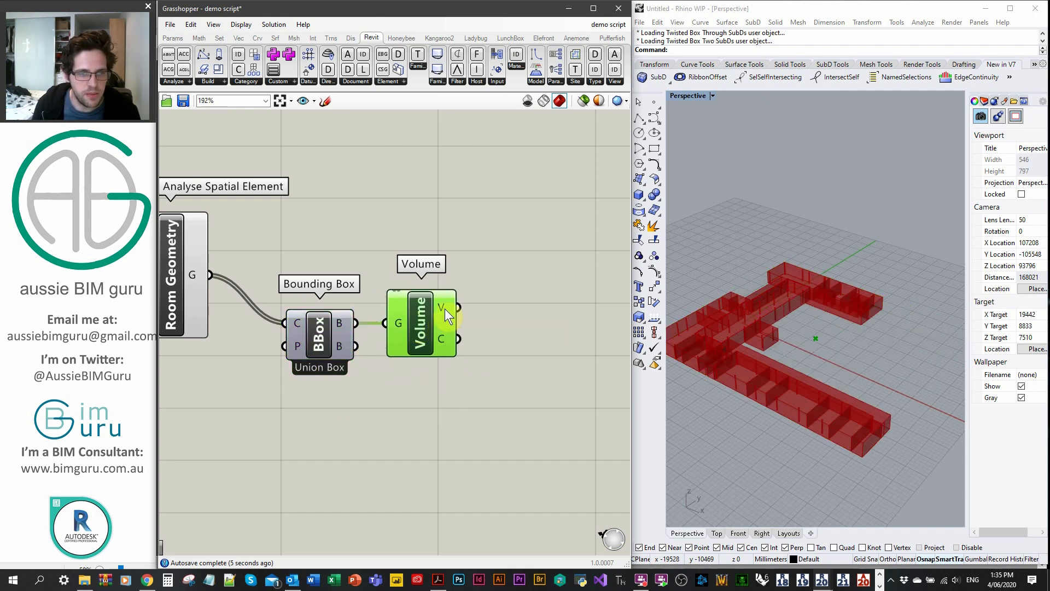
Add a Construct Plane component and connect the C output of Volume to its O input.
{"action": "left_click", "coordinate": [498, 338]}
{"action": "right_click_drag", "start_coordinate": [520, 344], "coordinate": [415, 303]}
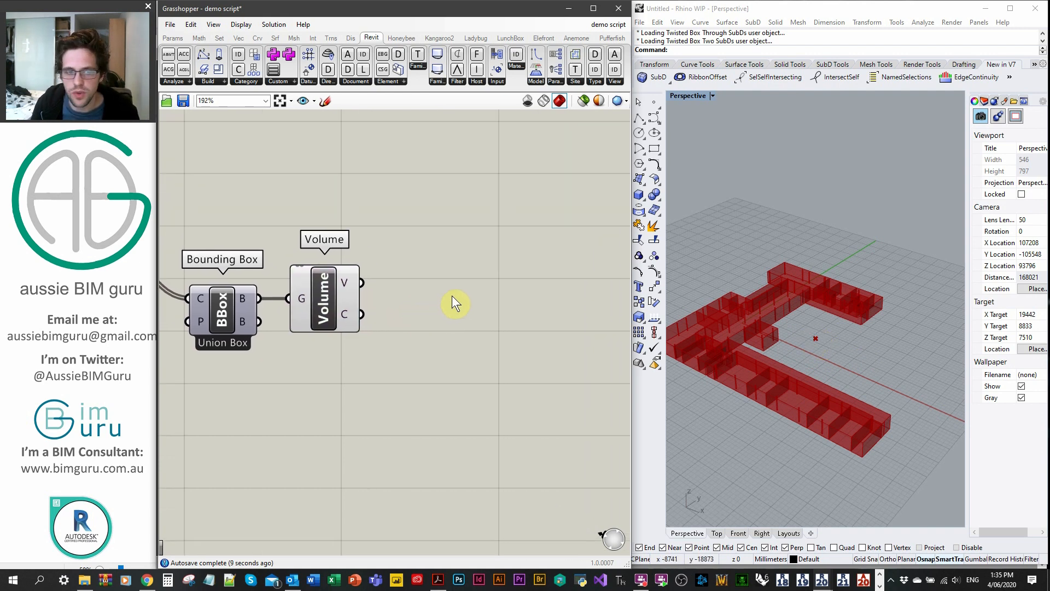
{"action": "double_click", "coordinate": [457, 290]}
{"action": "type", "text": "construct pla"}
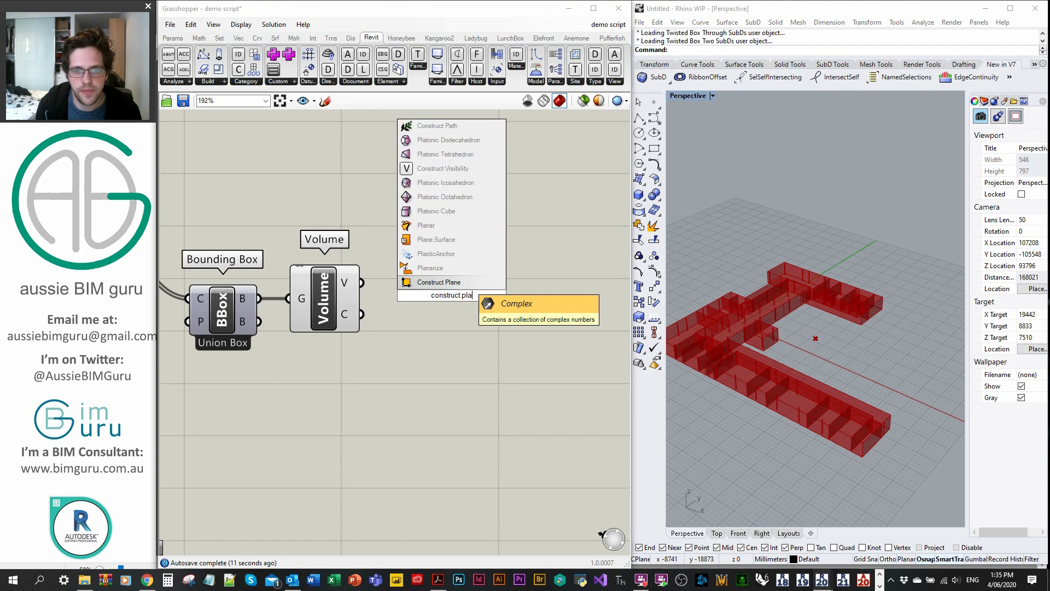
{"action": "left_click", "coordinate": [462, 280]}
{"action": "left_click_drag", "start_coordinate": [465, 277], "coordinate": [471, 296]}
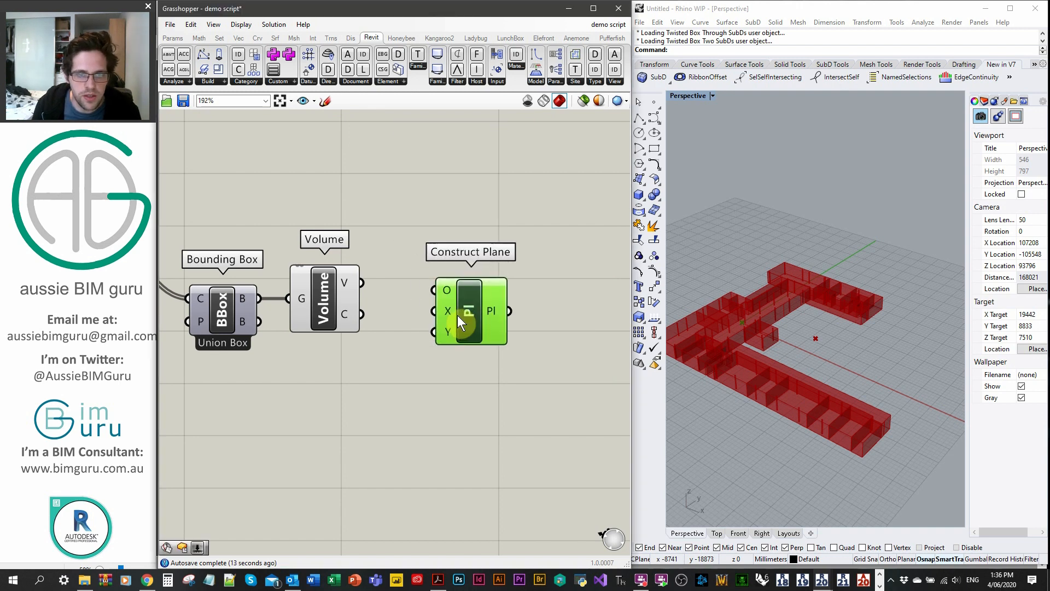
{"action": "left_click_drag", "start_coordinate": [361, 315], "coordinate": [440, 322]}
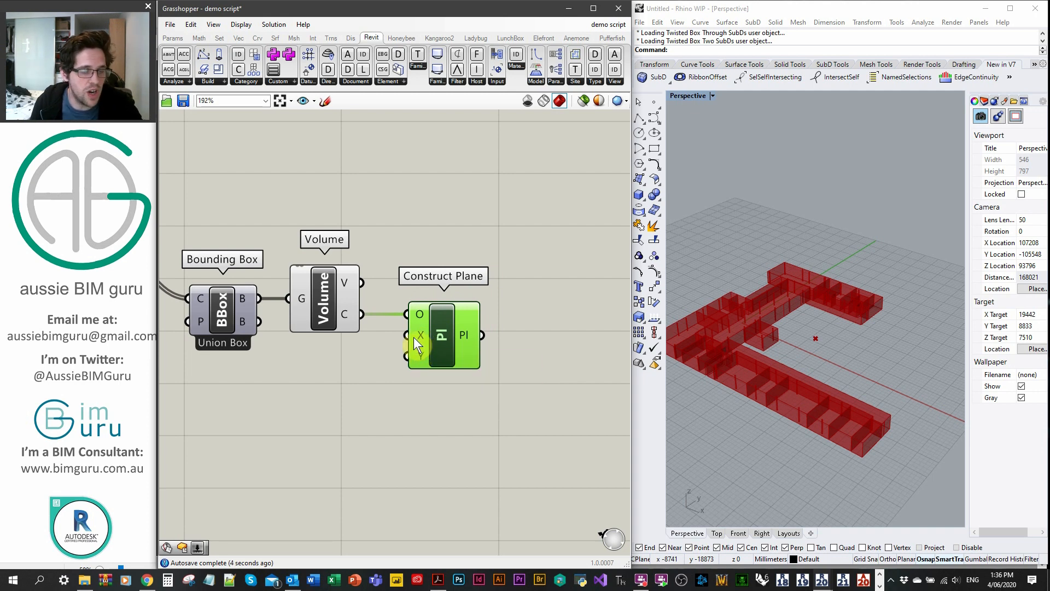
Turn off the preview of the Volume component.
{"action": "left_click", "coordinate": [329, 307]}
{"action": "right_click", "coordinate": [327, 286]}
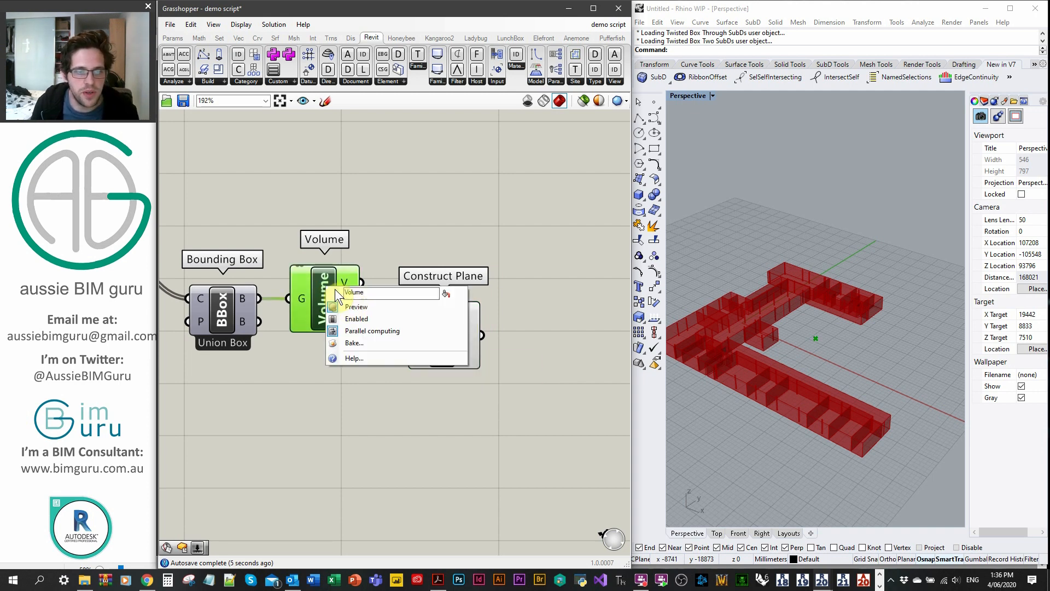
{"action": "left_click", "coordinate": [361, 307]}
{"action": "left_click", "coordinate": [454, 245]}
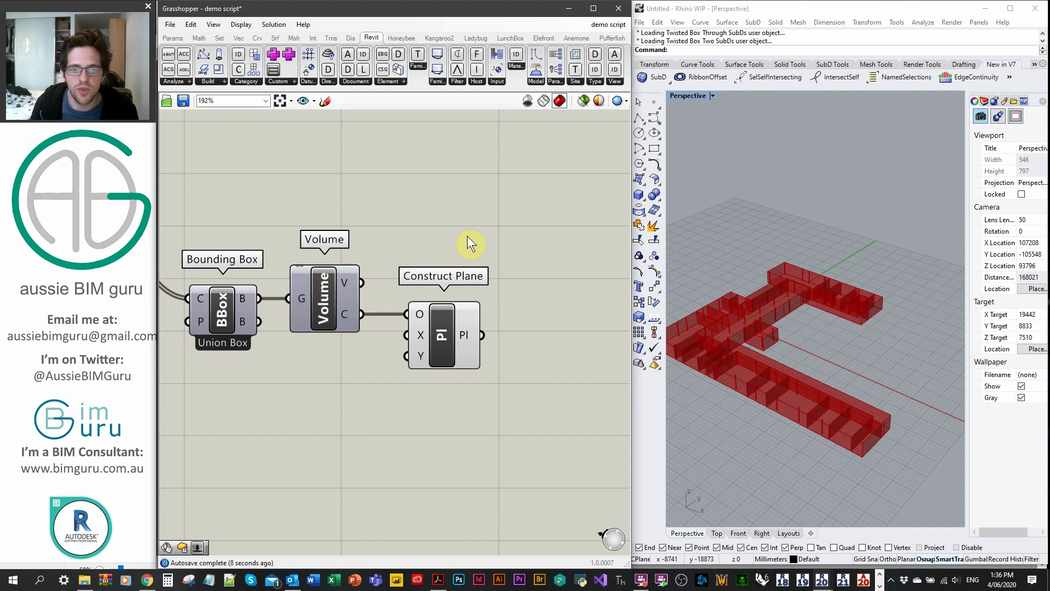
Add a Brep | Plane component, feeding Room Geometry's G output into B and the constructed plane into P.
{"action": "right_click_drag", "start_coordinate": [490, 240], "coordinate": [424, 242]}
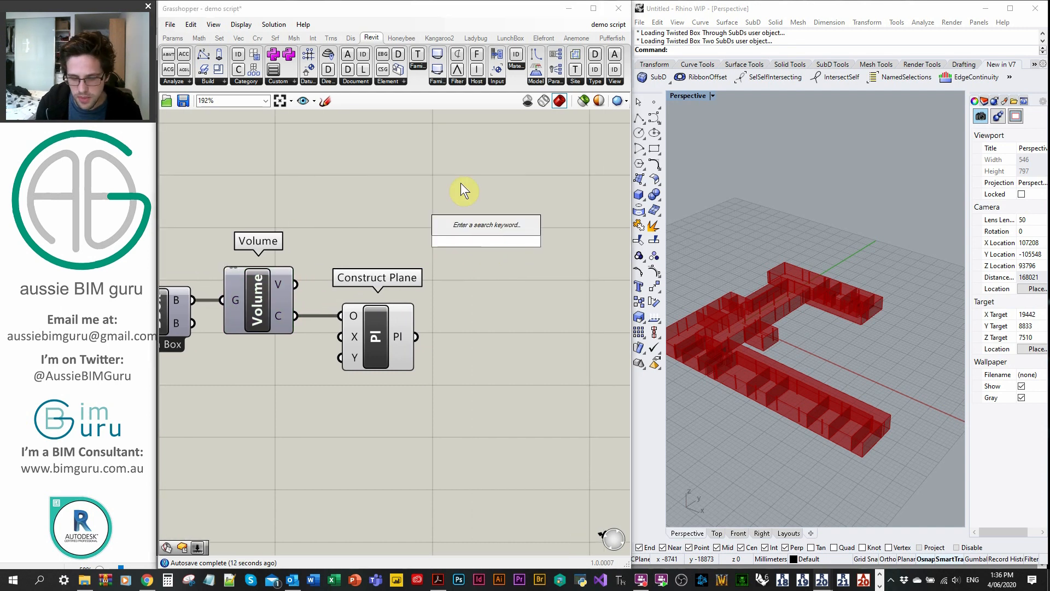
{"action": "type", "text": "brep plane"}
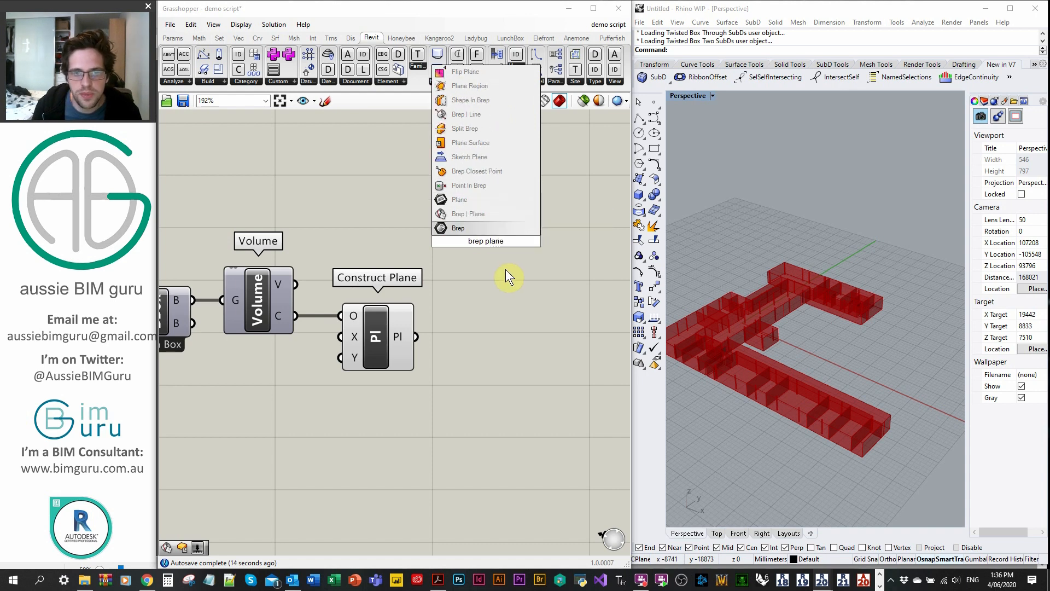
{"action": "left_click", "coordinate": [489, 211]}
{"action": "scroll", "coordinate": [350, 219], "scroll_direction": "down", "scroll_amount": 2}
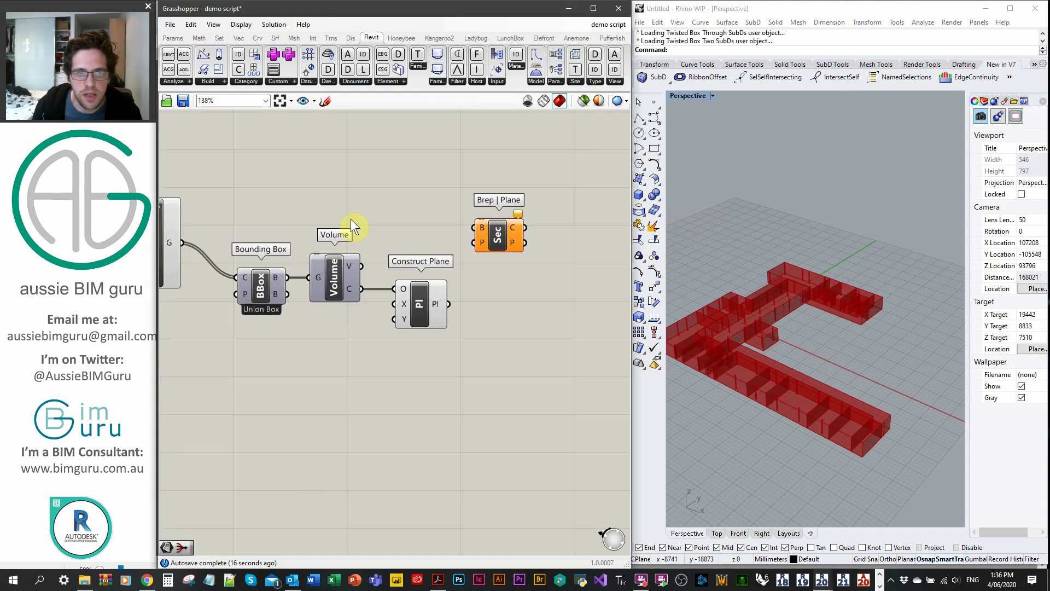
{"action": "left_click_drag", "start_coordinate": [241, 242], "coordinate": [535, 226]}
{"action": "left_click_drag", "start_coordinate": [480, 362], "coordinate": [374, 296]}
{"action": "left_click_drag", "start_coordinate": [569, 232], "coordinate": [570, 249]}
{"action": "left_click_drag", "start_coordinate": [497, 333], "coordinate": [552, 264]}
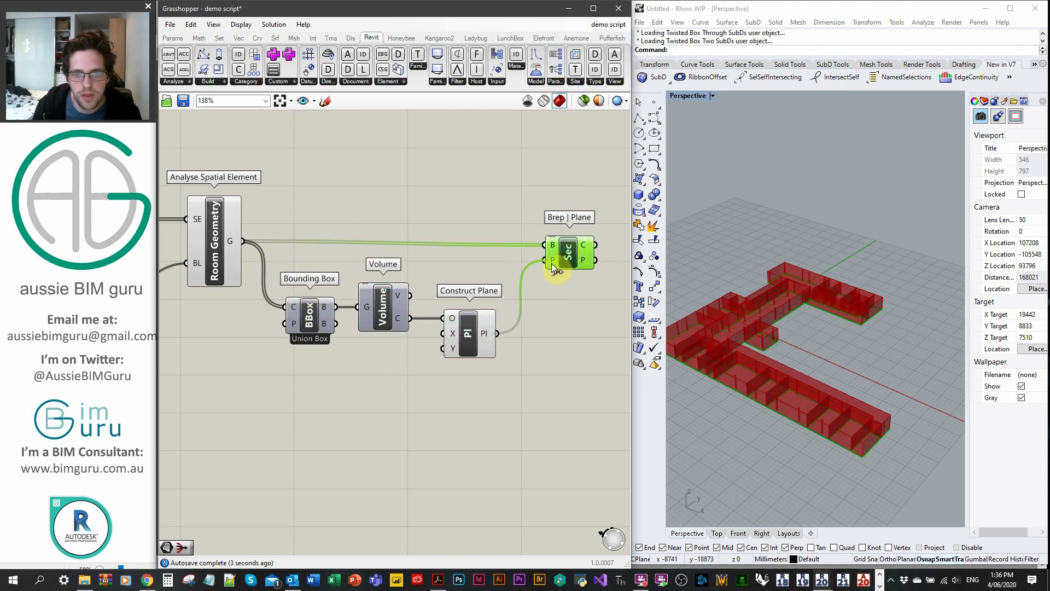
Hide the Room Geometry preview and inspect the room section curves in the viewport.
{"action": "left_click", "coordinate": [547, 302]}
{"action": "left_click", "coordinate": [209, 218]}
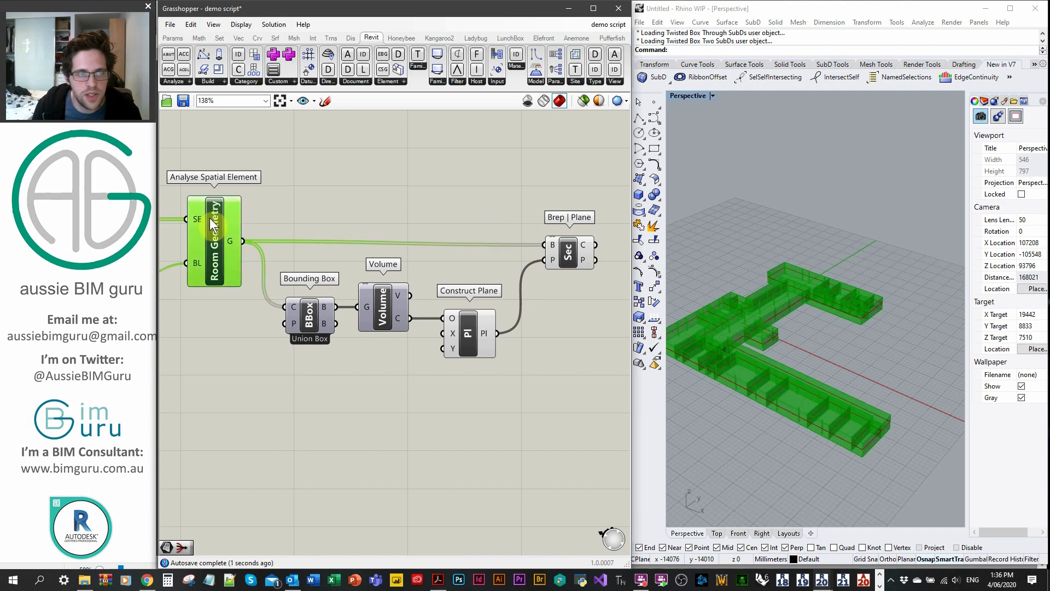
{"action": "right_click", "coordinate": [209, 218]}
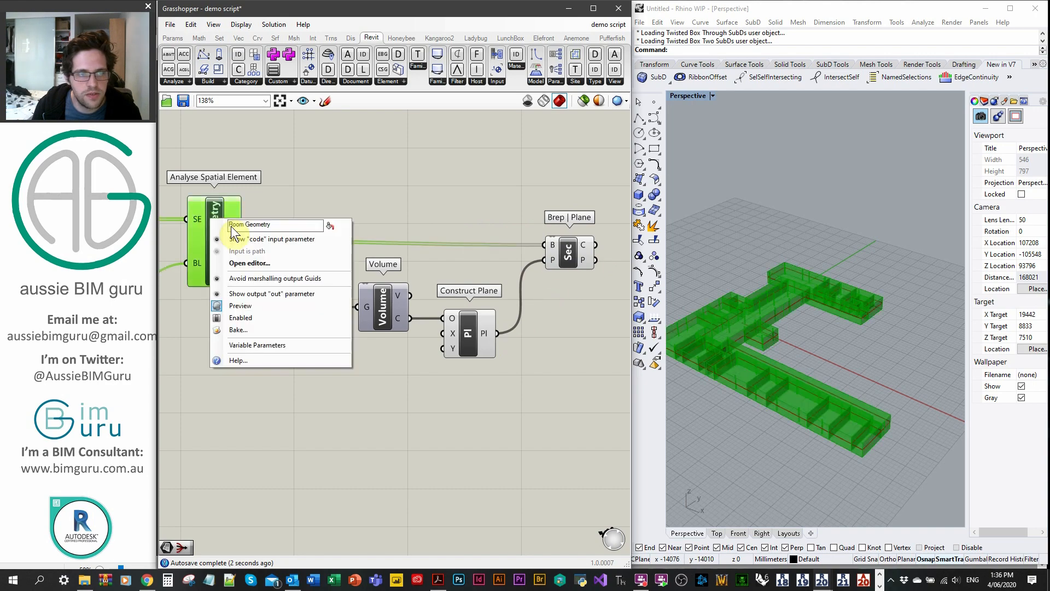
{"action": "left_click", "coordinate": [241, 306]}
{"action": "left_click", "coordinate": [770, 329]}
{"action": "scroll", "coordinate": [766, 334], "scroll_direction": "up", "scroll_amount": 5}
{"action": "right_click_drag", "start_coordinate": [765, 342], "coordinate": [790, 343]}
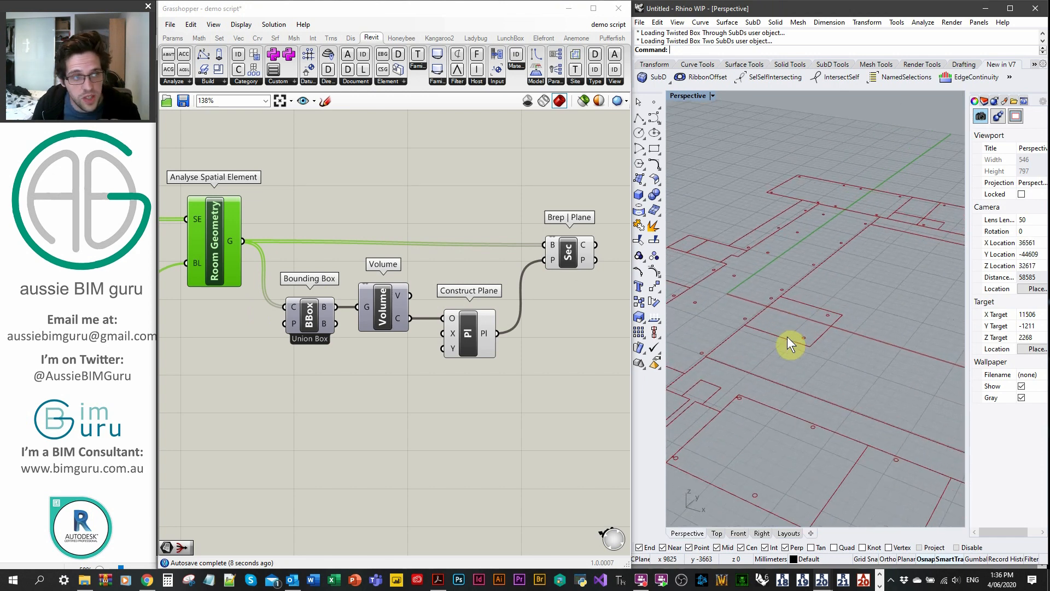
Align the Brep | Plane component with the Room Geometry output and save the definition.
{"action": "left_click", "coordinate": [461, 230]}
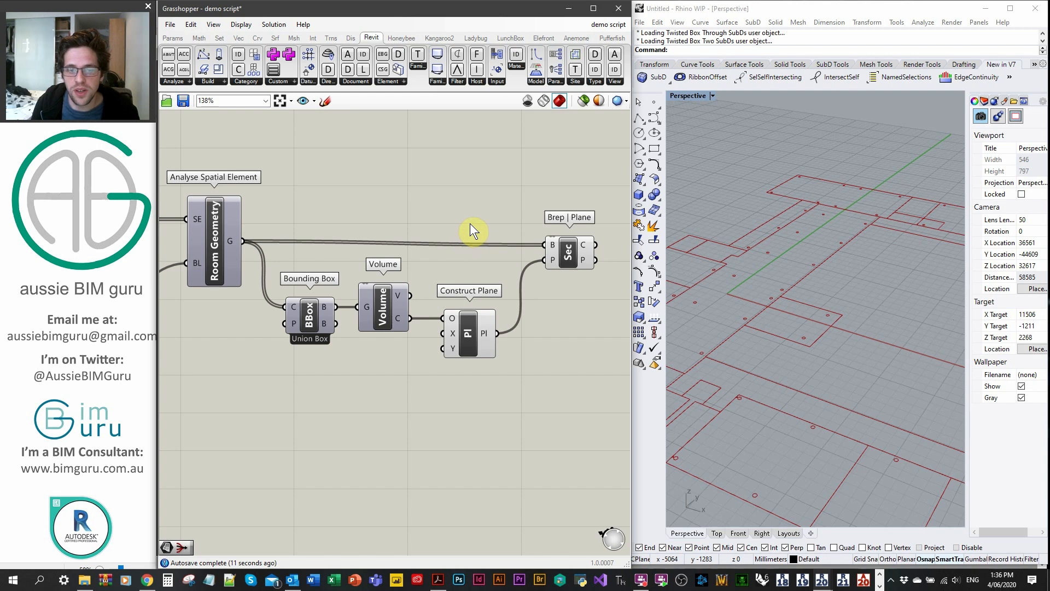
{"action": "left_click_drag", "start_coordinate": [566, 245], "coordinate": [569, 241]}
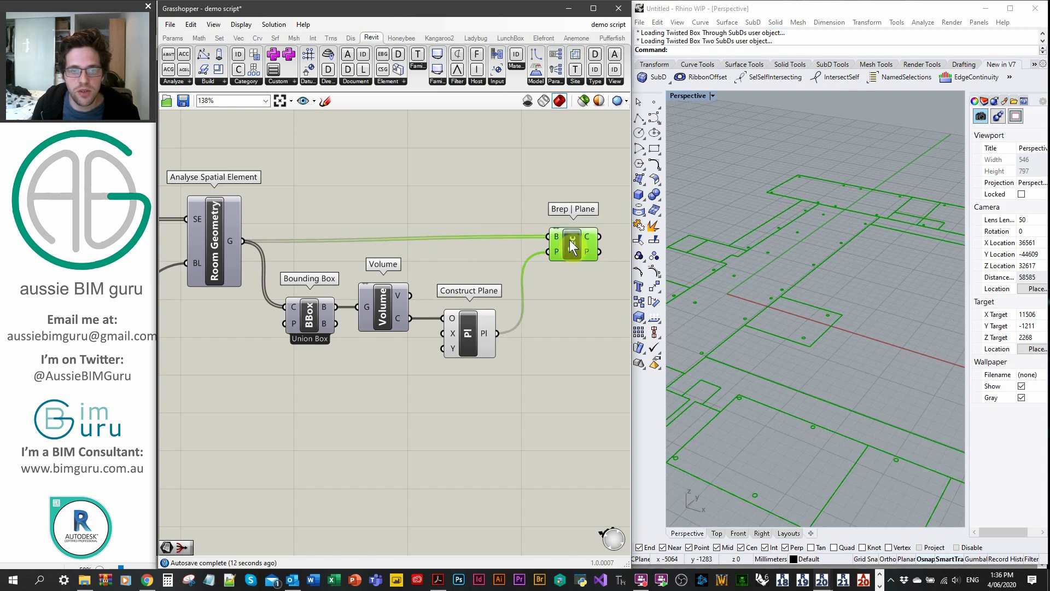
{"action": "left_click", "coordinate": [476, 212]}
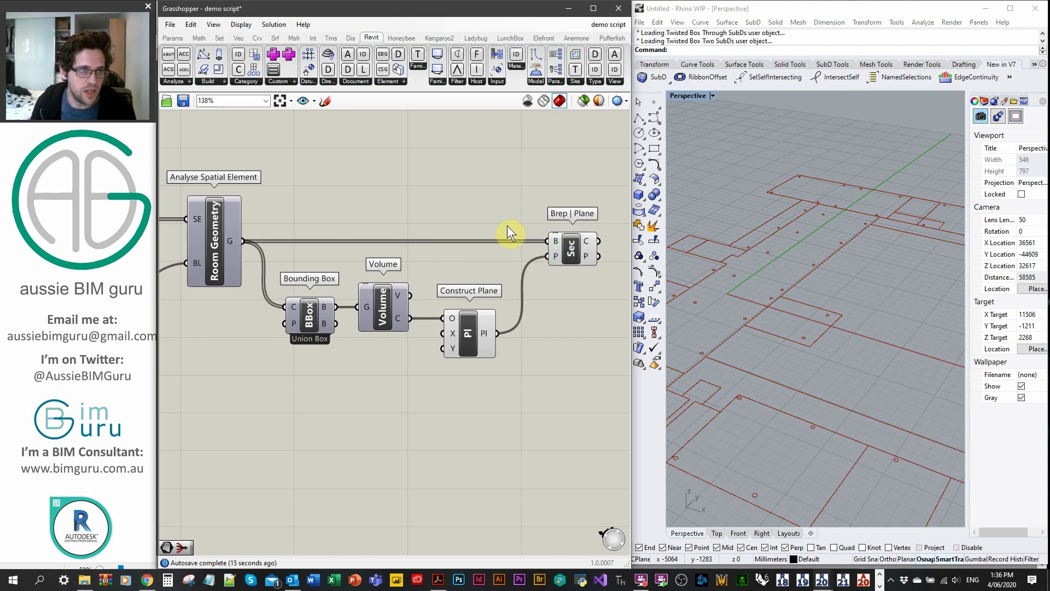
{"action": "right_click_drag", "start_coordinate": [484, 218], "coordinate": [337, 220]}
{"action": "right_click_drag", "start_coordinate": [519, 223], "coordinate": [429, 224]}
{"action": "key", "text": "ctrl+s"}
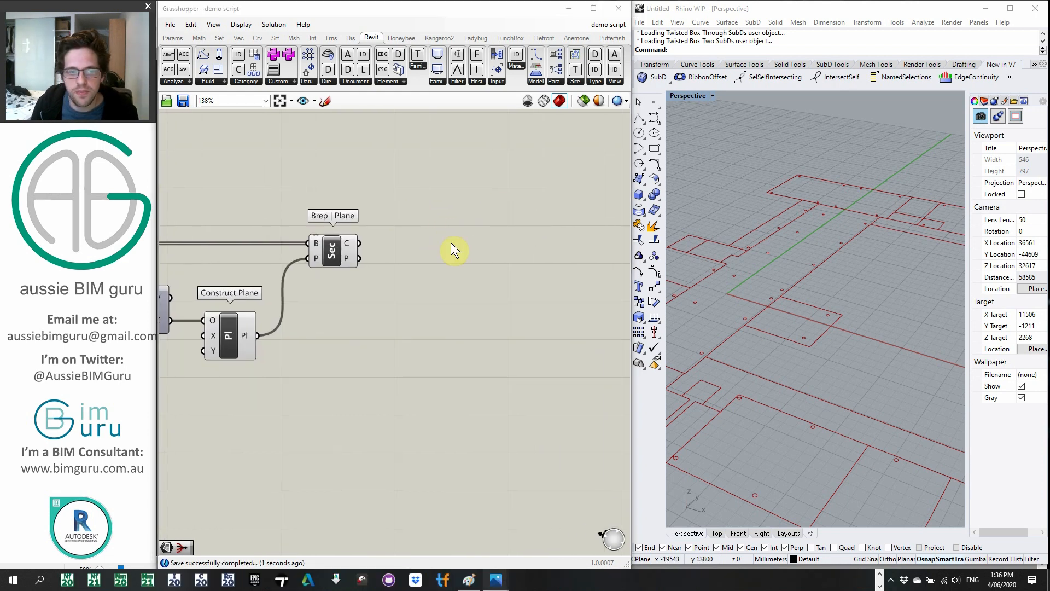
Flatten the C output of the Brep | Plane component and feed it into a new Surface parameter.
{"action": "right_click", "coordinate": [347, 243]}
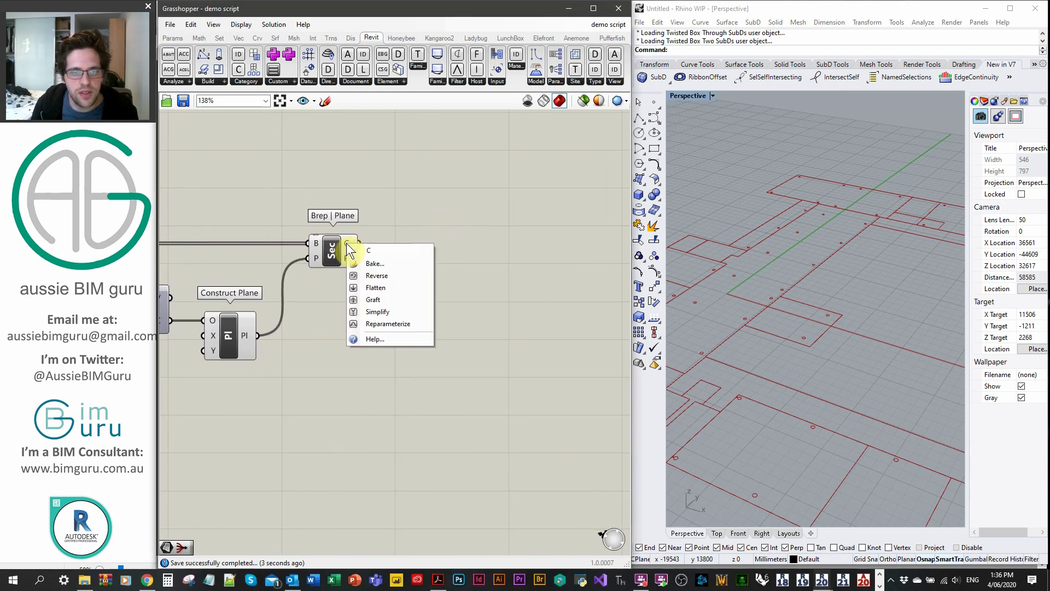
{"action": "left_click", "coordinate": [375, 287]}
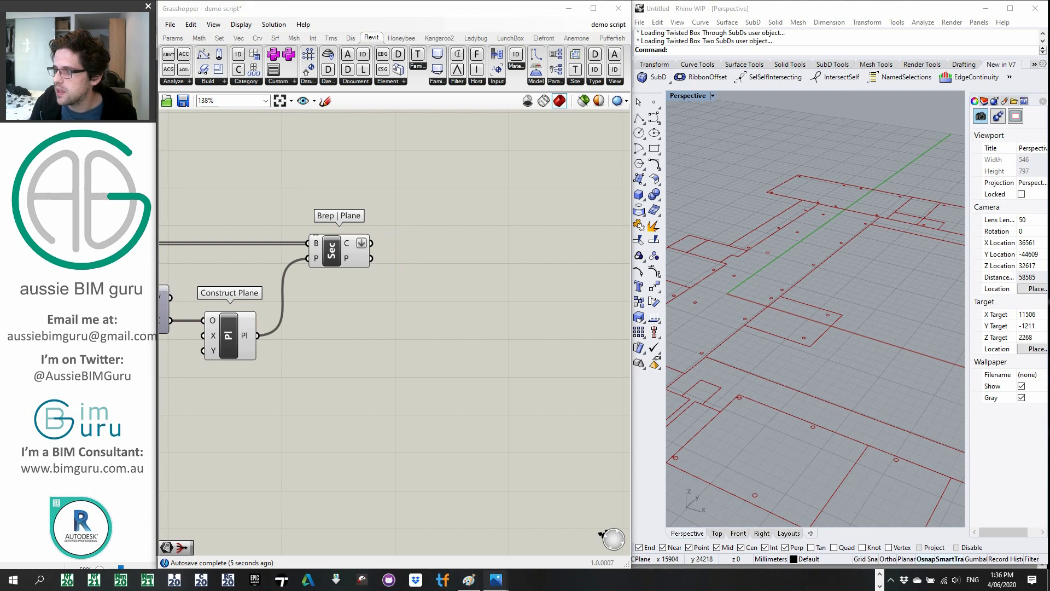
{"action": "double_click", "coordinate": [421, 255]}
{"action": "type", "text": "srf"}
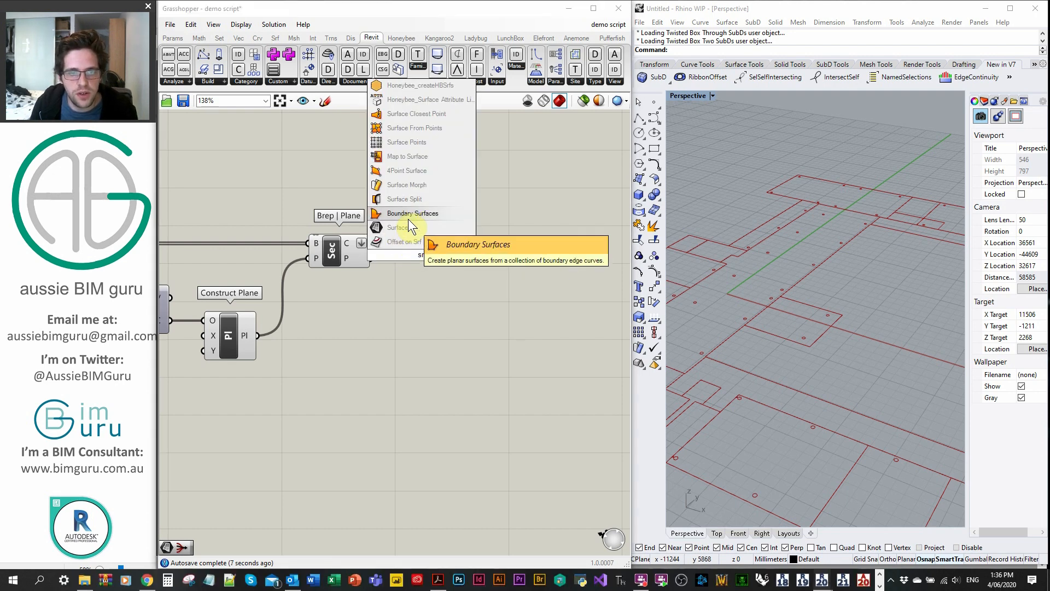
{"action": "left_click", "coordinate": [412, 227]}
{"action": "left_click_drag", "start_coordinate": [372, 242], "coordinate": [475, 241]}
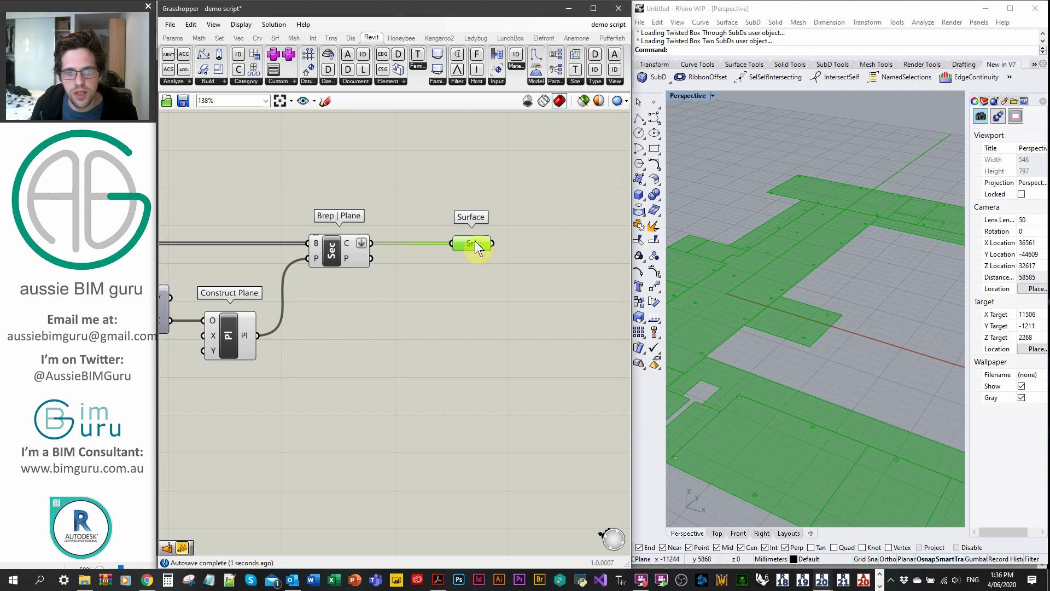
{"action": "mouse_move", "coordinate": [475, 241]}
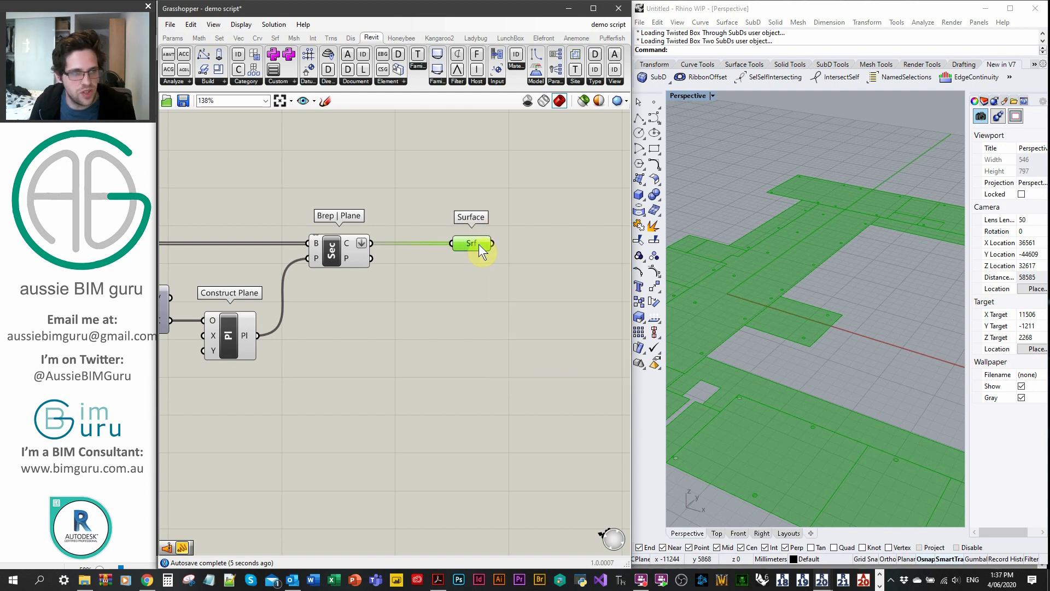
Add a Solid Union component after the Surface parameter and feed the surfaces into its B input.
{"action": "scroll", "coordinate": [871, 248], "scroll_direction": "down", "scroll_amount": 3}
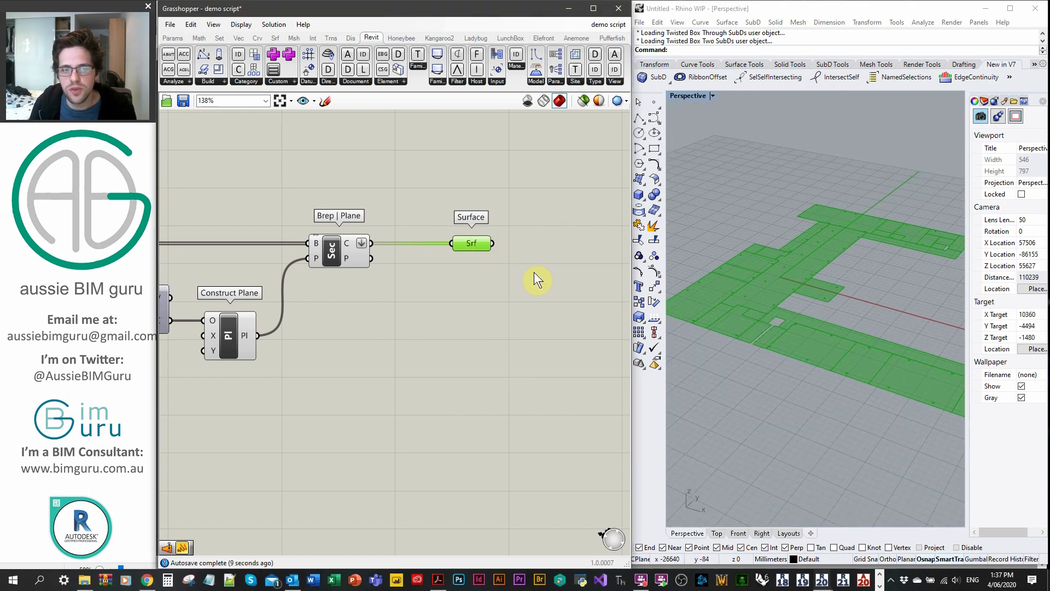
{"action": "right_click_drag", "start_coordinate": [581, 252], "coordinate": [471, 262]}
{"action": "double_click", "coordinate": [469, 255]}
{"action": "type", "text": "solid union"}
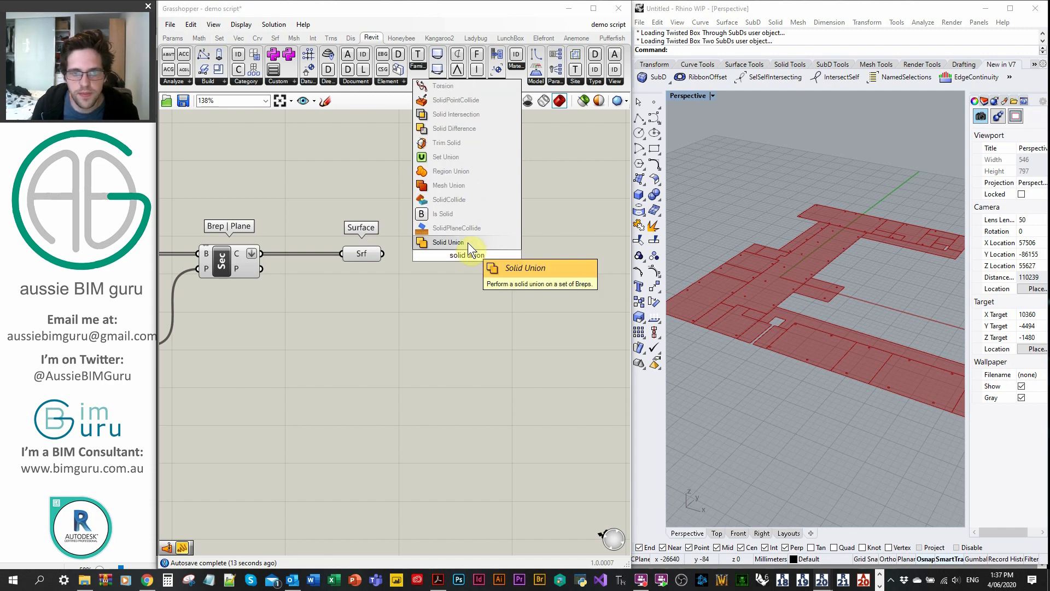
{"action": "left_click", "coordinate": [466, 242]}
{"action": "left_click_drag", "start_coordinate": [383, 253], "coordinate": [462, 261]}
{"action": "mouse_move", "coordinate": [465, 255]}
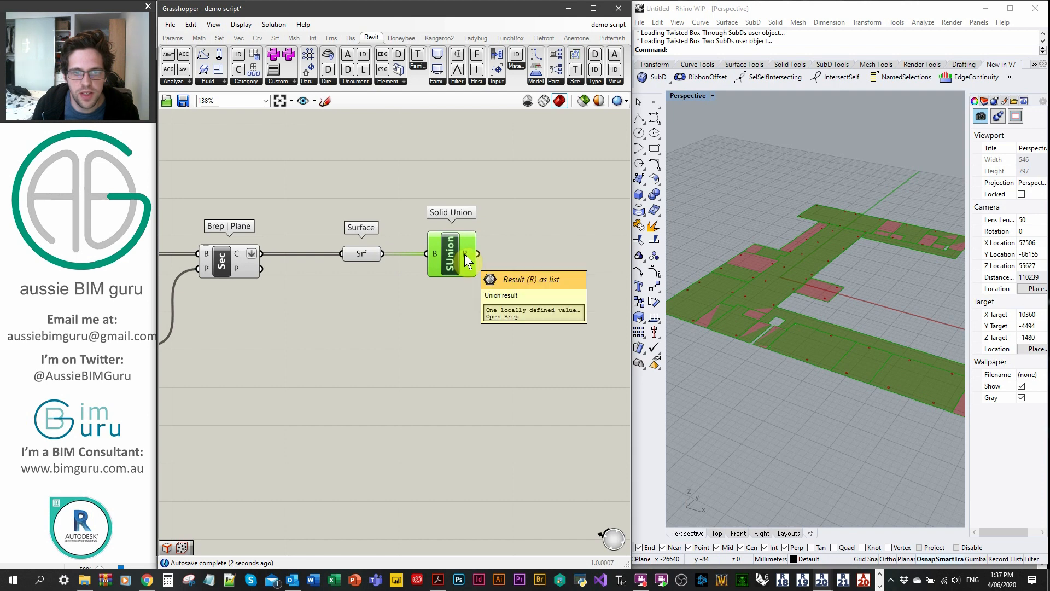
Turn off the previews of the Surface parameter and the Brep | Plane component.
{"action": "left_click", "coordinate": [396, 297]}
{"action": "right_click", "coordinate": [361, 254]}
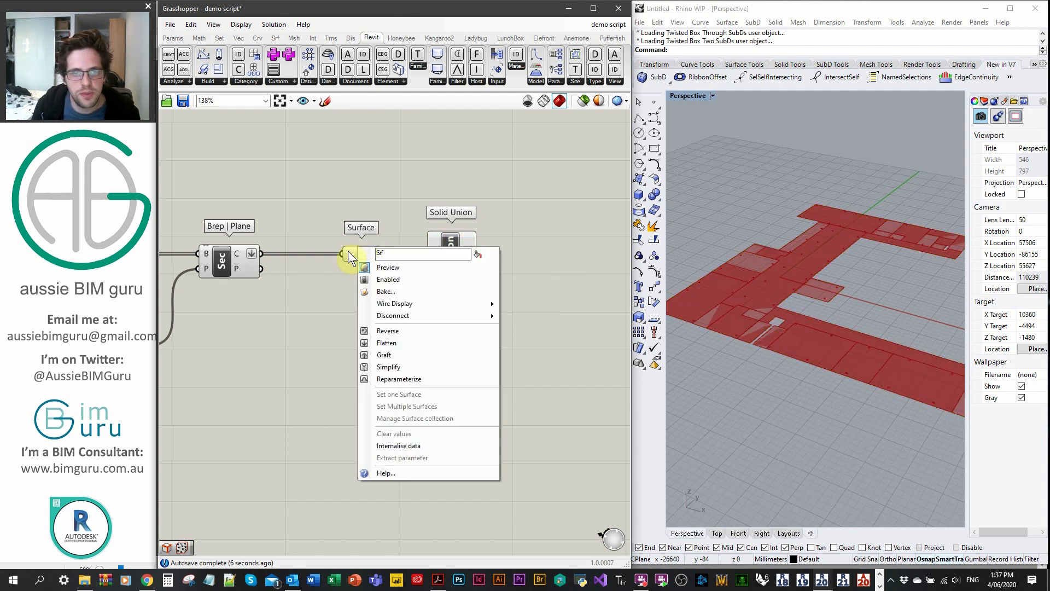
{"action": "left_click", "coordinate": [361, 254]}
{"action": "right_click", "coordinate": [361, 254]}
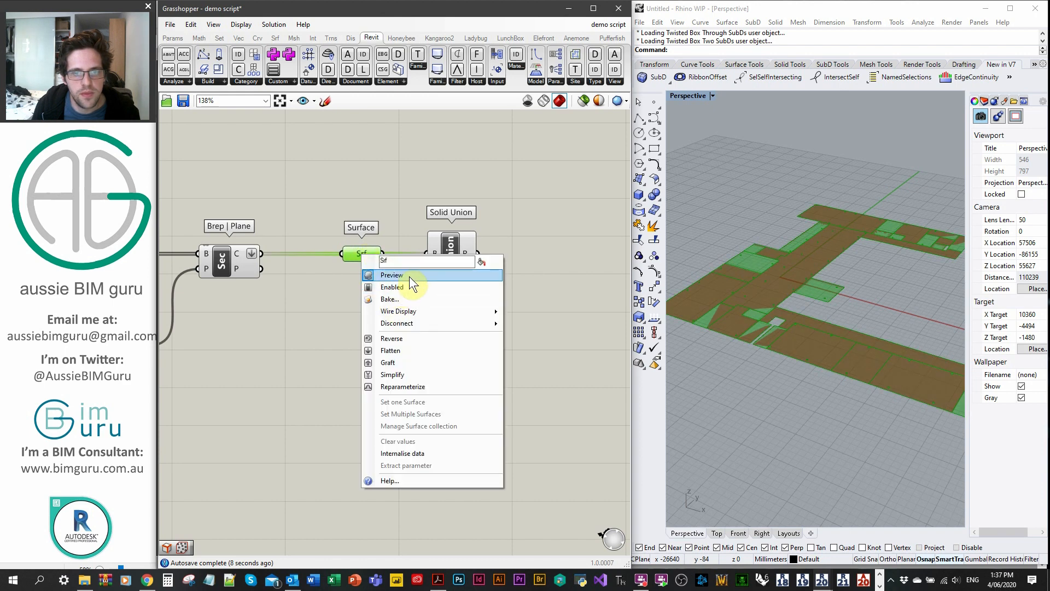
{"action": "left_click", "coordinate": [409, 277]}
{"action": "left_click", "coordinate": [225, 255]}
{"action": "right_click", "coordinate": [229, 254]}
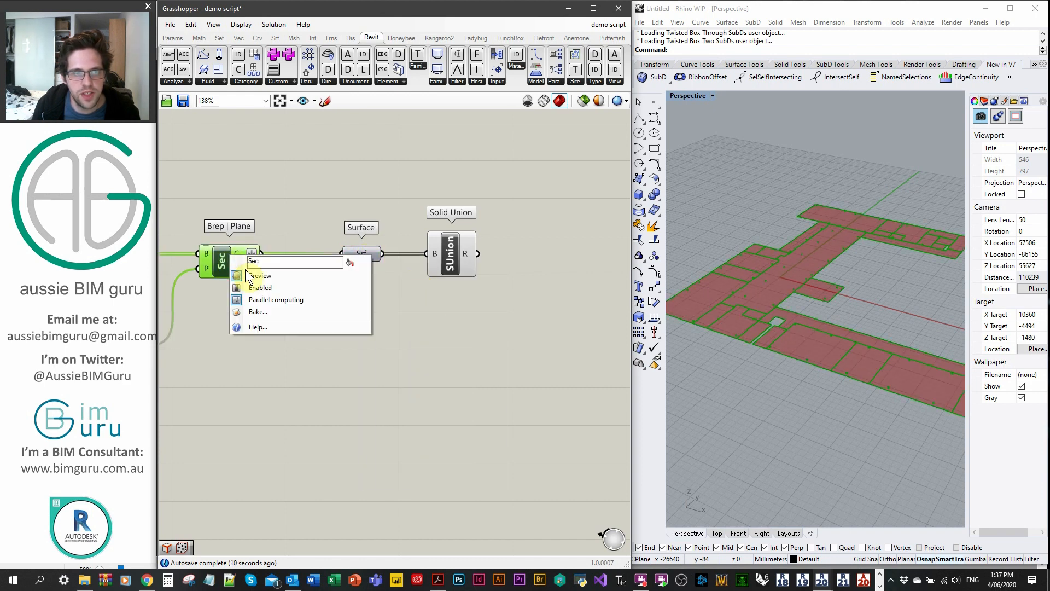
{"action": "left_click", "coordinate": [277, 276]}
{"action": "left_click", "coordinate": [377, 272]}
Select the Solid Union component and examine up close in the viewport how the room surfaces are merged.
{"action": "left_click", "coordinate": [433, 261]}
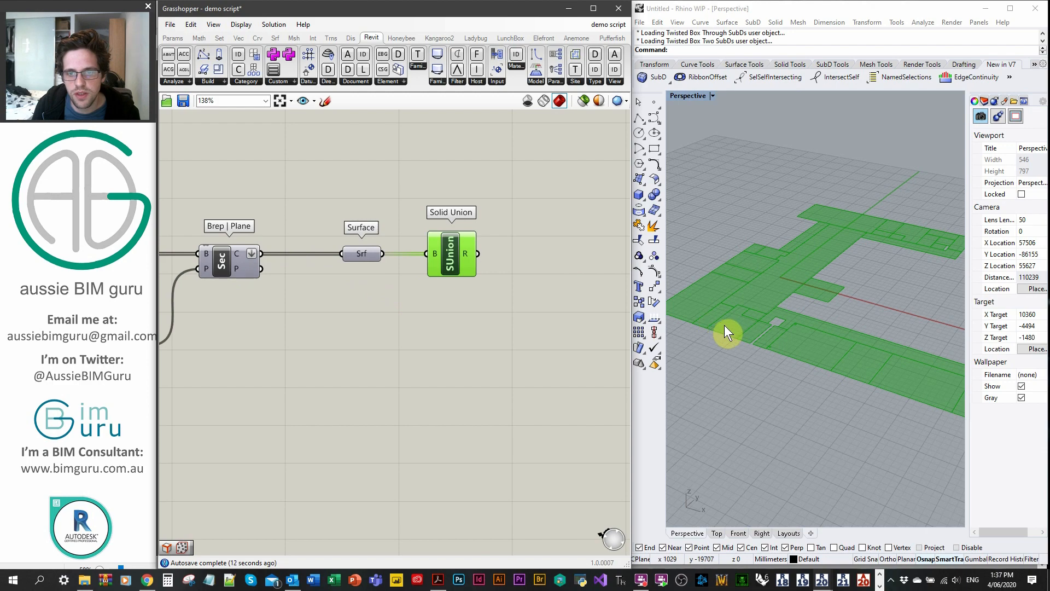
{"action": "scroll", "coordinate": [727, 330], "scroll_direction": "up", "scroll_amount": 6}
{"action": "right_click_drag", "start_coordinate": [765, 300], "coordinate": [762, 336]}
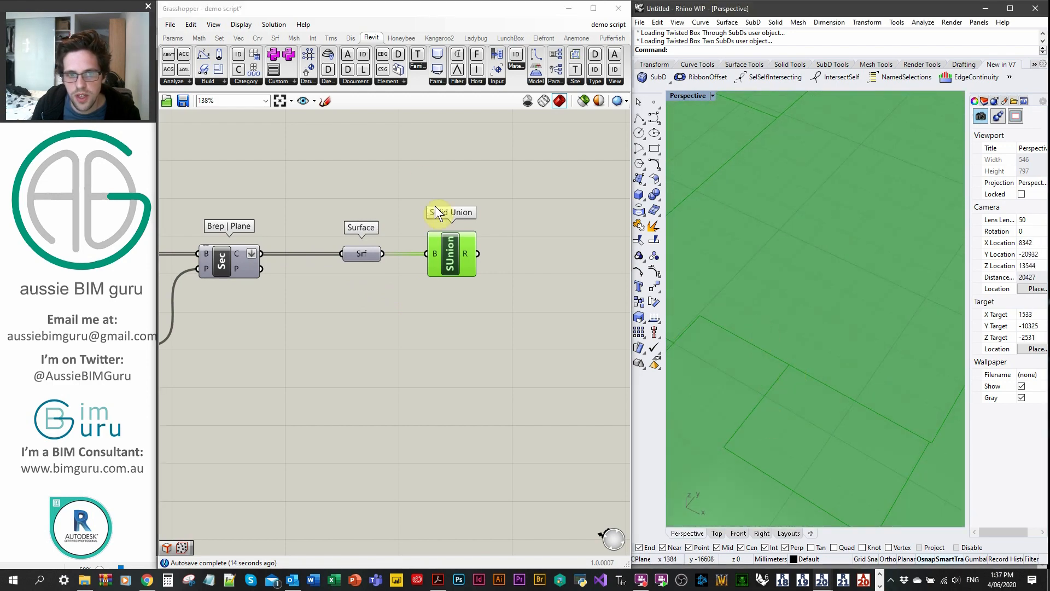
{"action": "scroll", "coordinate": [822, 320], "scroll_direction": "down", "scroll_amount": 8}
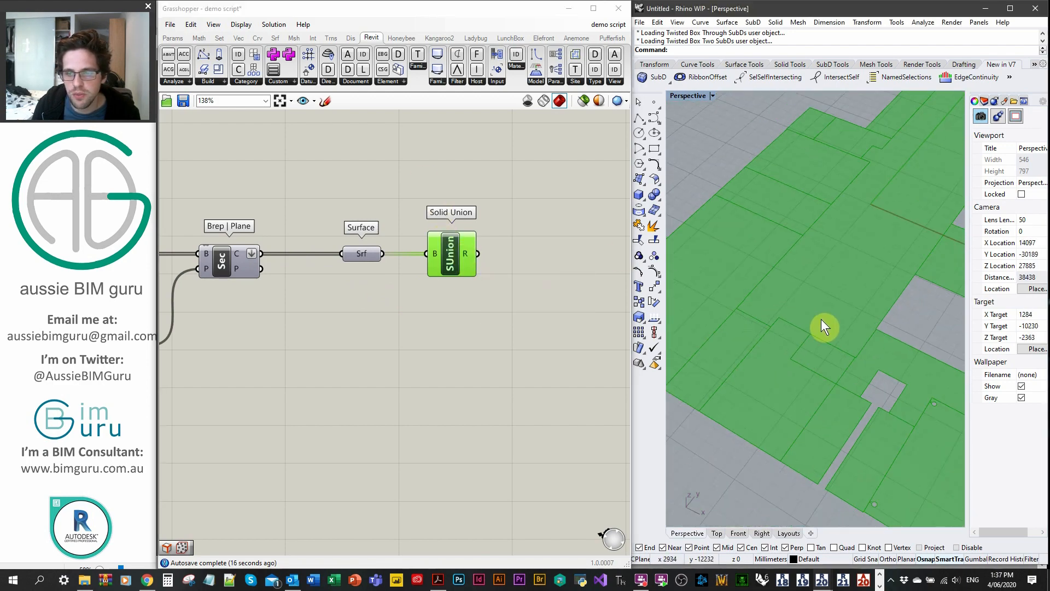
Add a Brep Edges component after Solid Union and feed it the union result.
{"action": "scroll", "coordinate": [837, 296], "scroll_direction": "up", "scroll_amount": 6}
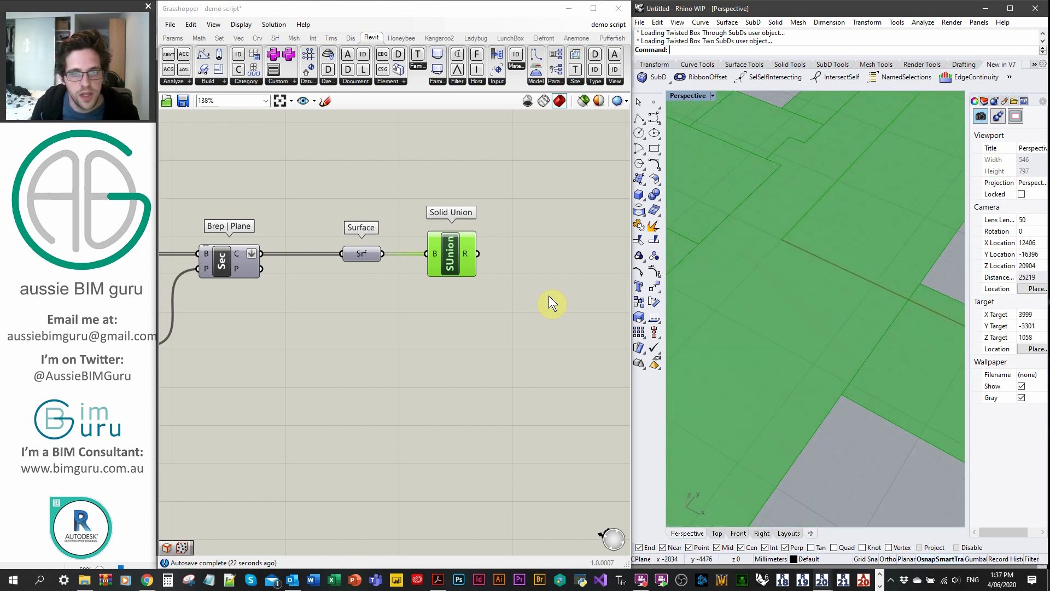
{"action": "left_click", "coordinate": [509, 306]}
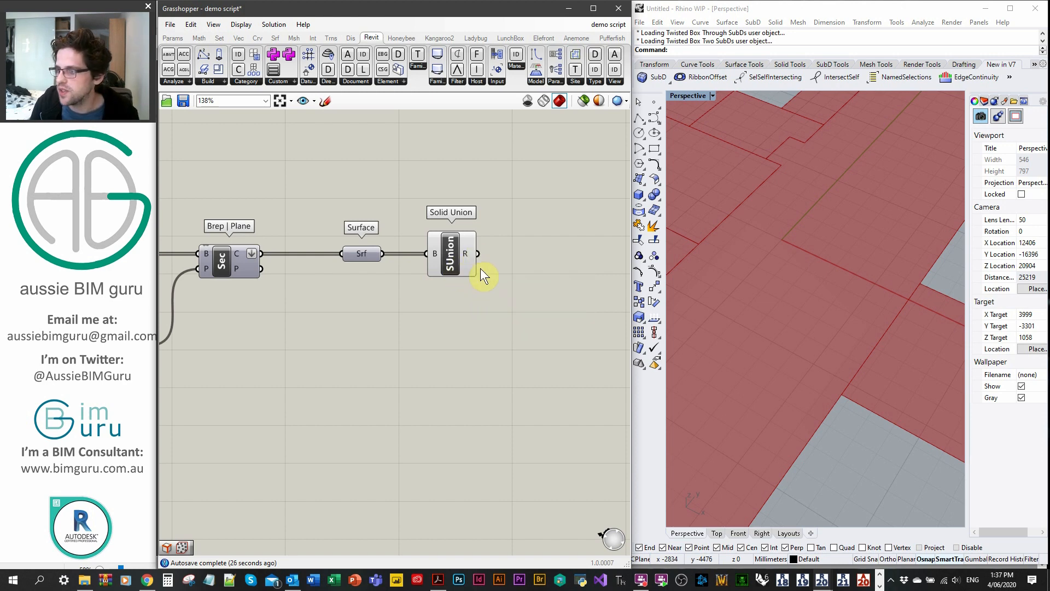
{"action": "right_click_drag", "start_coordinate": [506, 298], "coordinate": [353, 307]}
{"action": "double_click", "coordinate": [394, 242]}
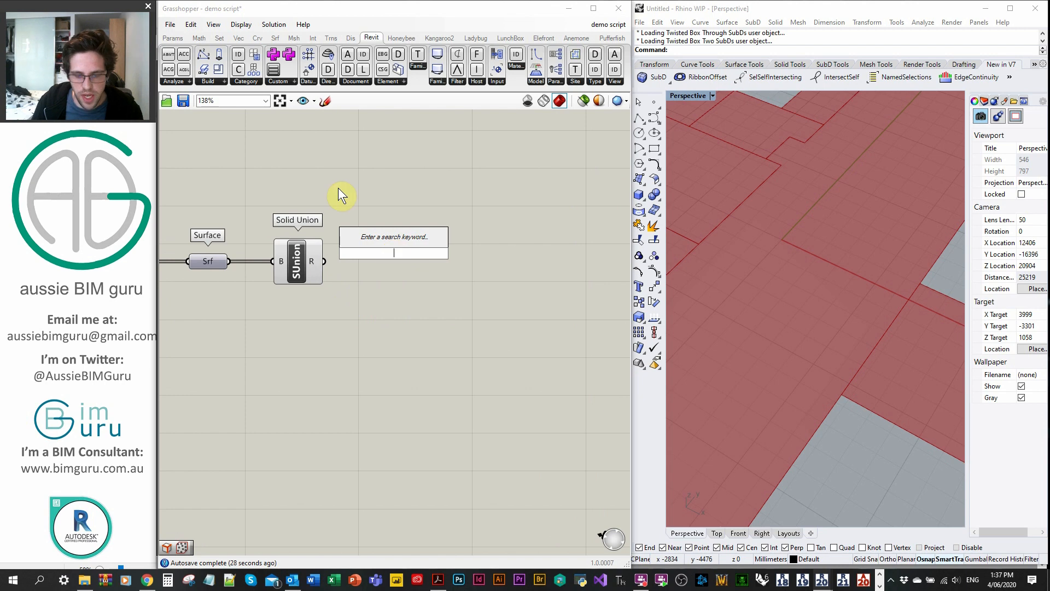
{"action": "type", "text": "edges"}
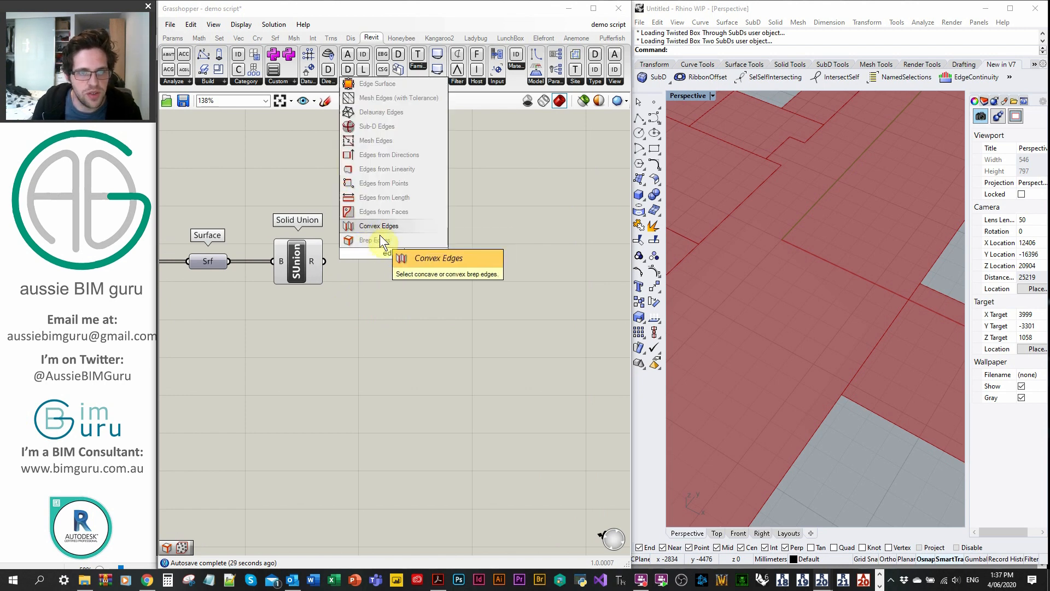
{"action": "left_click", "coordinate": [383, 239]}
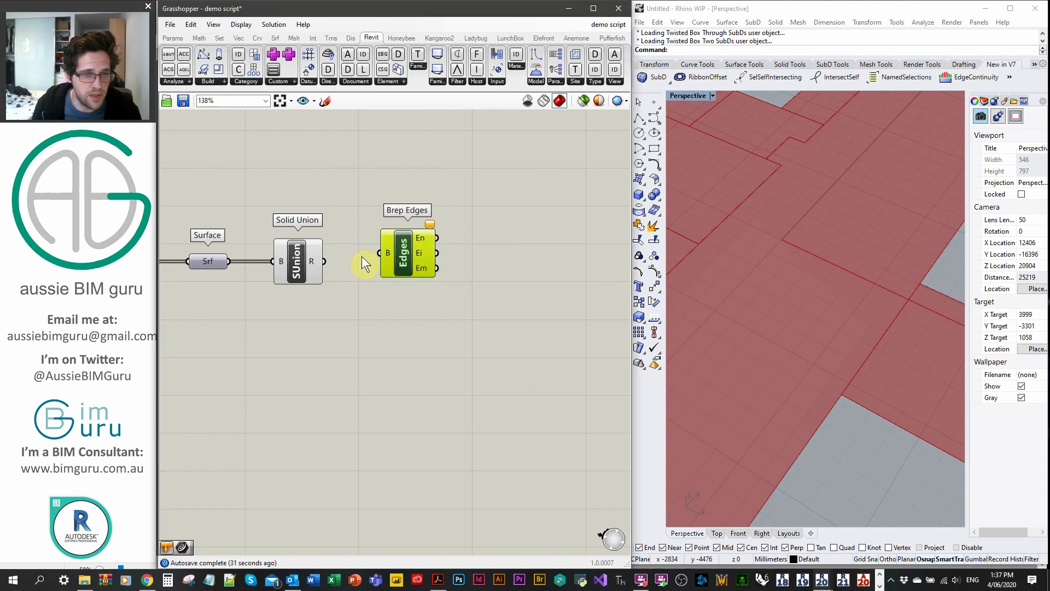
{"action": "left_click_drag", "start_coordinate": [323, 261], "coordinate": [386, 258]}
{"action": "left_click", "coordinate": [413, 245]}
Turn off the preview of the Solid Union component and inspect the naked edges output of Brep Edges.
{"action": "left_click", "coordinate": [296, 250]}
{"action": "right_click", "coordinate": [295, 249]}
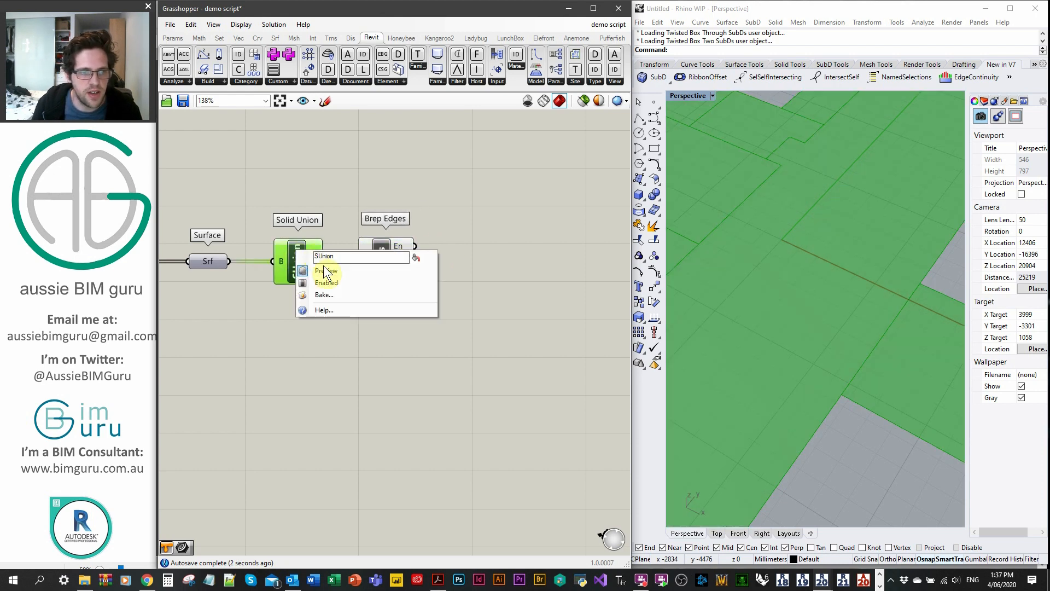
{"action": "left_click", "coordinate": [331, 270]}
{"action": "left_click", "coordinate": [434, 271]}
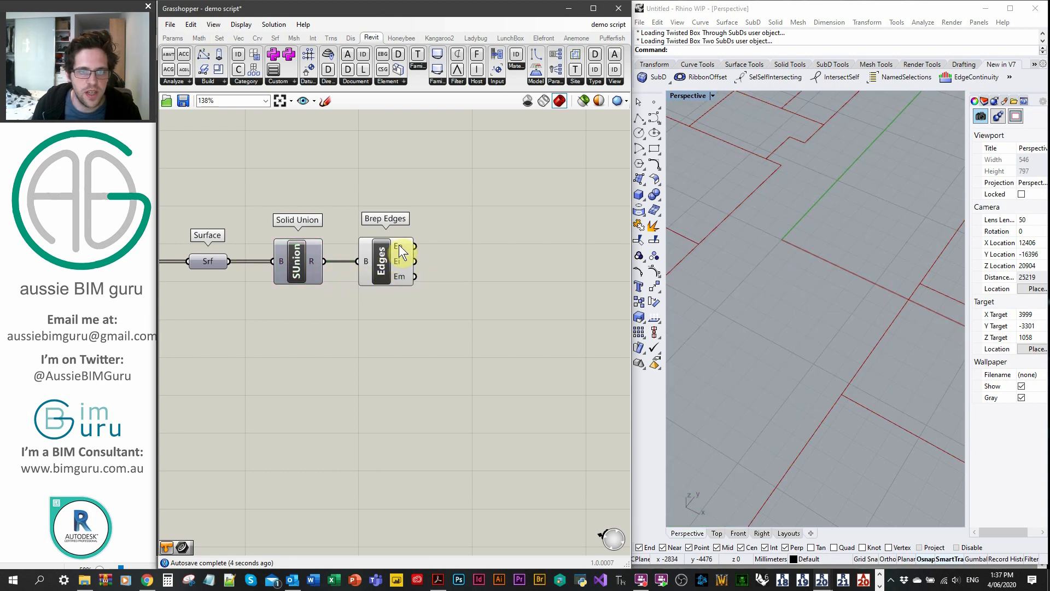
{"action": "mouse_move", "coordinate": [397, 254]}
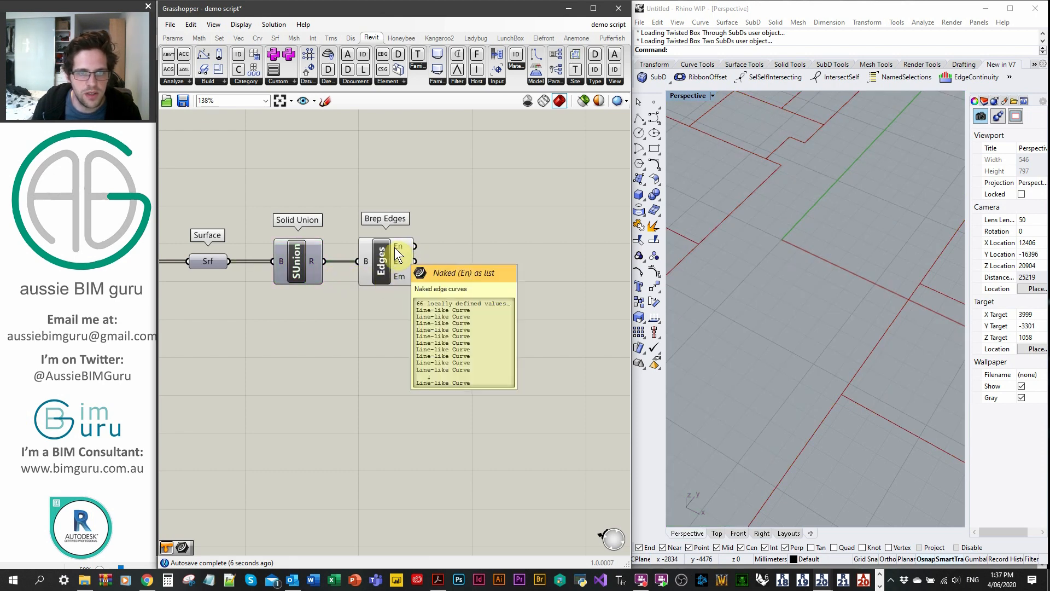
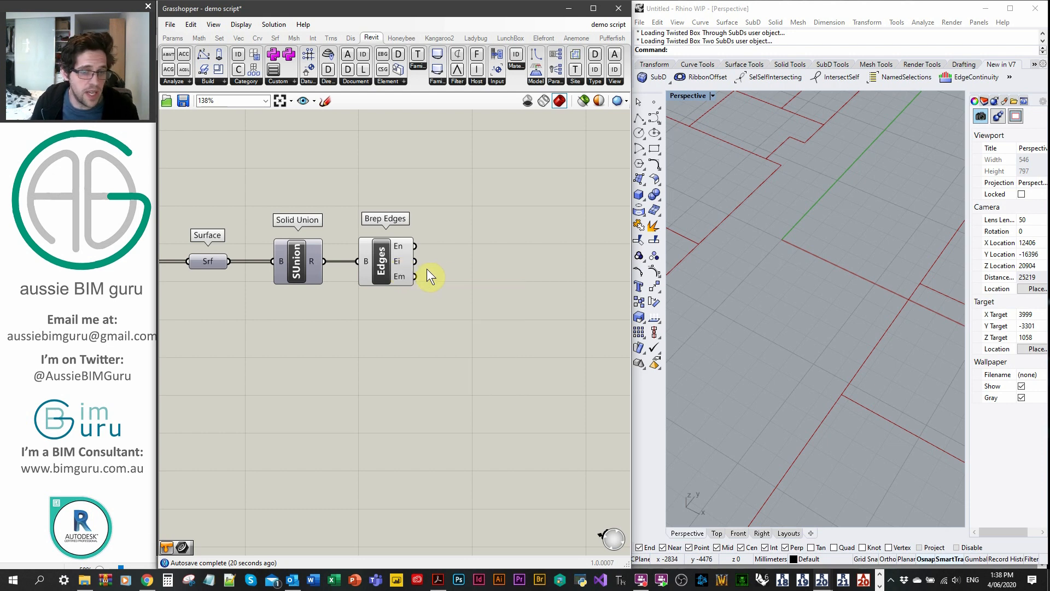
Add a Custom Preview component to the canvas beside Brep Edges.
{"action": "left_click", "coordinate": [880, 587]}
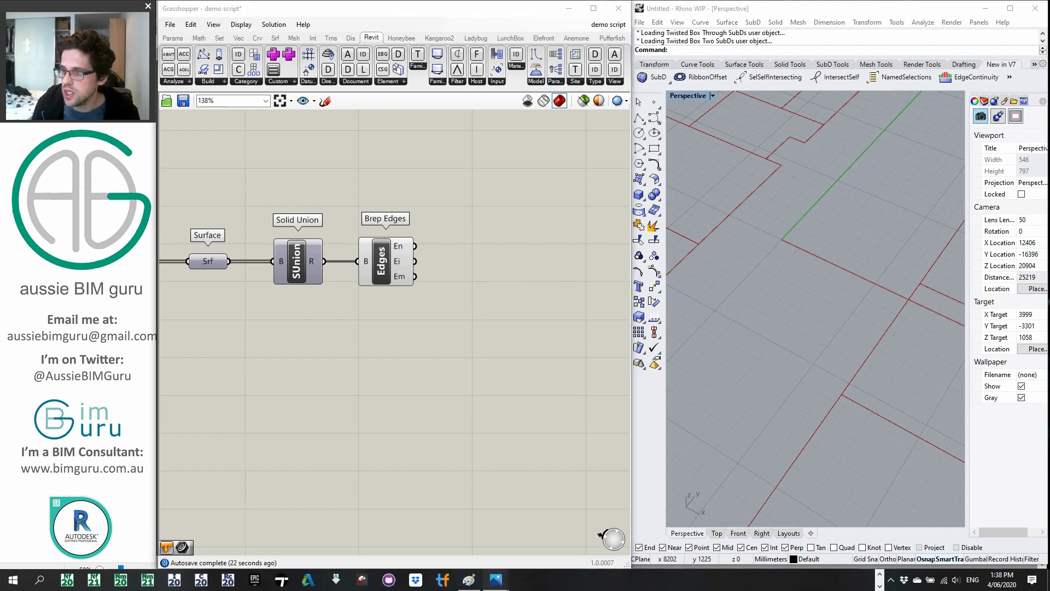
{"action": "left_click", "coordinate": [541, 270]}
{"action": "right_click_drag", "start_coordinate": [508, 252], "coordinate": [414, 268]}
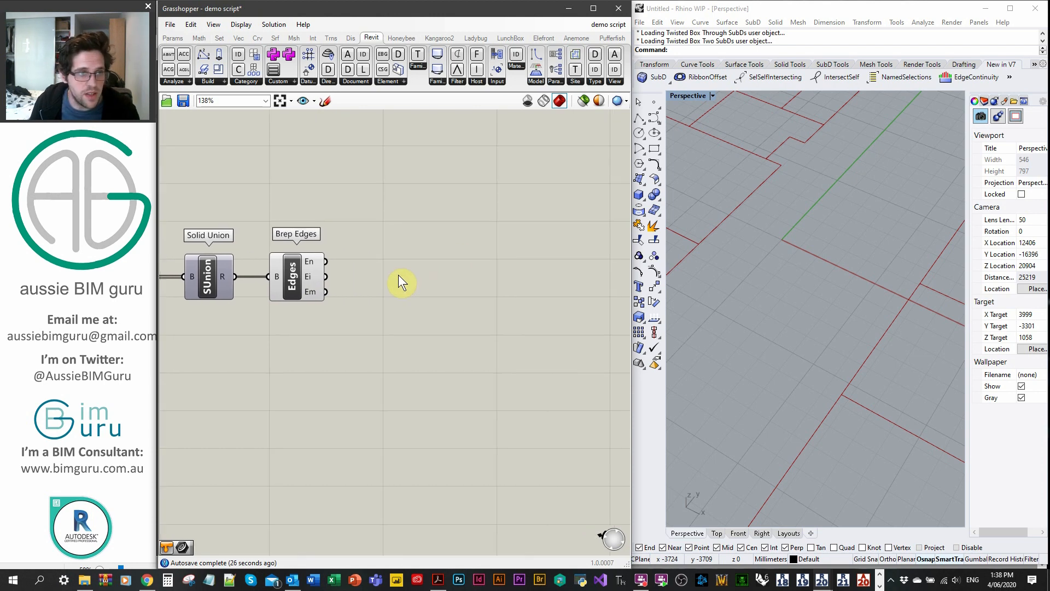
{"action": "double_click", "coordinate": [398, 275]}
{"action": "type", "text": "custom"}
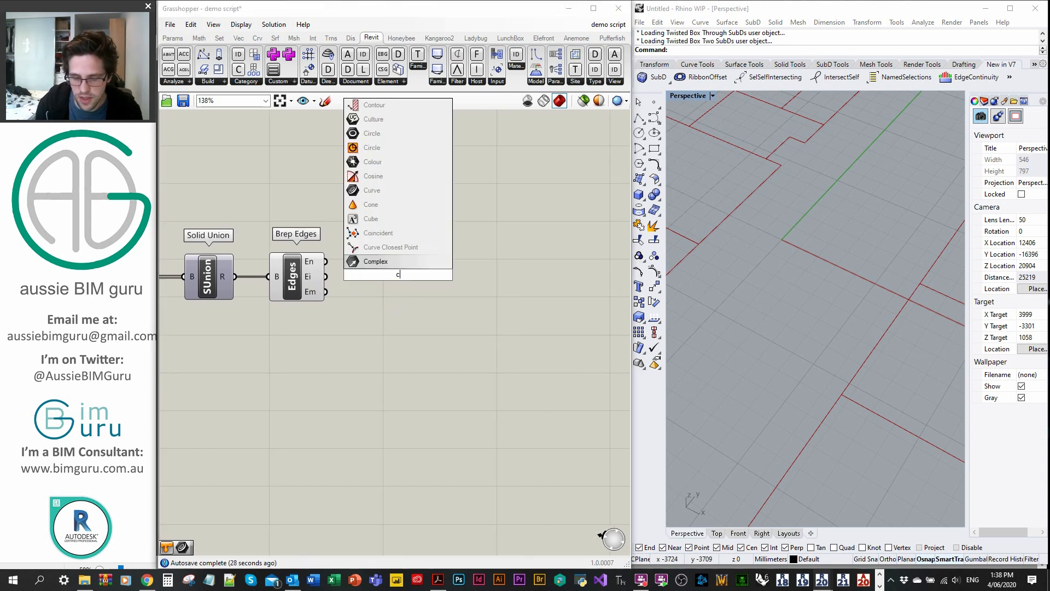
{"action": "key", "text": "Return"}
{"action": "left_click_drag", "start_coordinate": [381, 286], "coordinate": [477, 239]}
Add a Colour Swatch above the Custom Preview and set it to red (255, 0, 0).
{"action": "double_click", "coordinate": [412, 193]}
{"action": "type", "text": "swatch"}
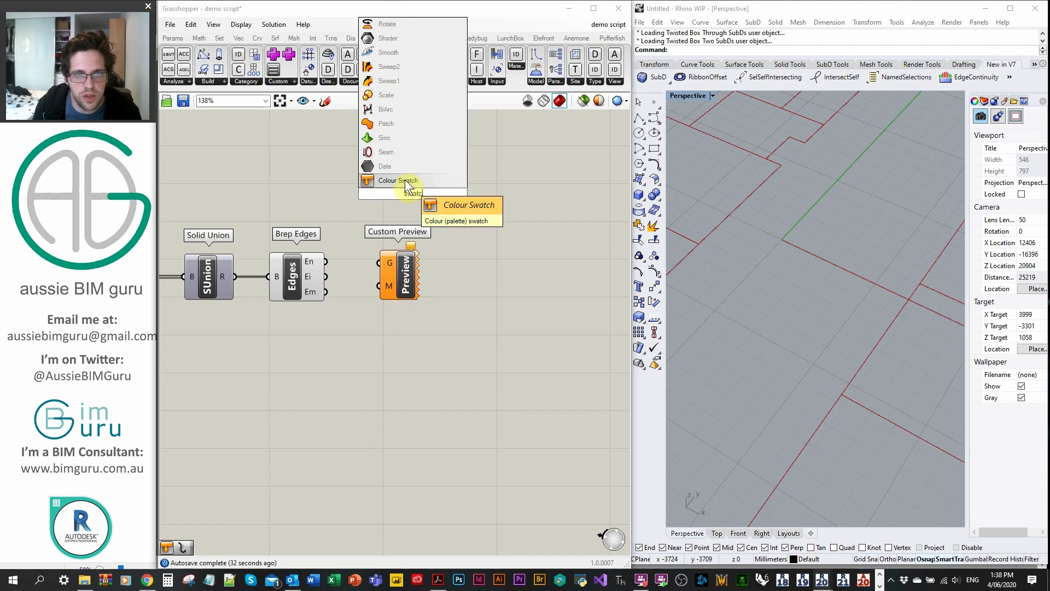
{"action": "left_click", "coordinate": [406, 180]}
{"action": "left_click", "coordinate": [427, 191]}
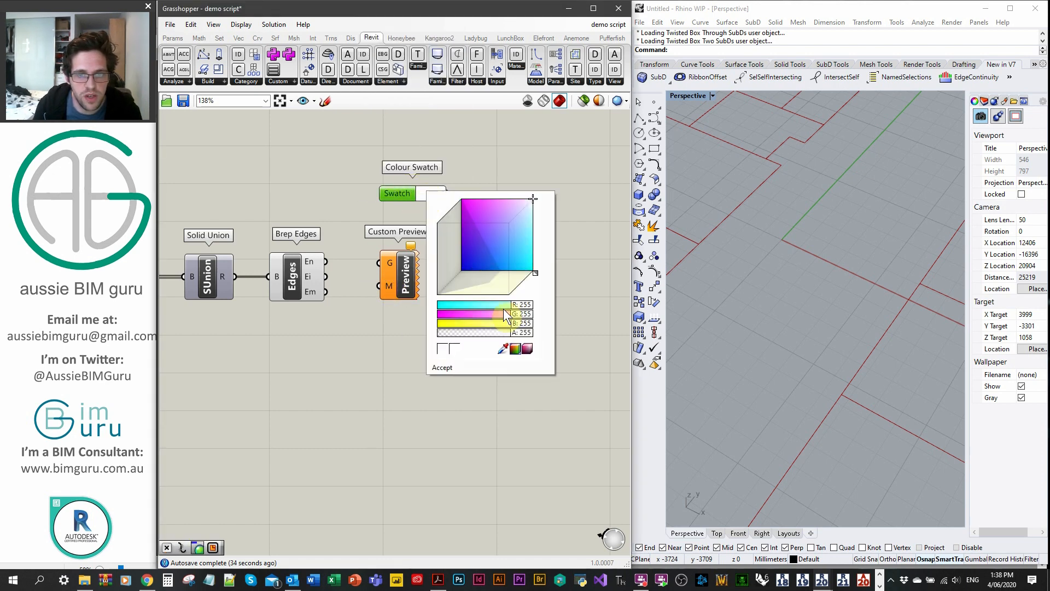
{"action": "left_click_drag", "start_coordinate": [514, 312], "coordinate": [362, 332]}
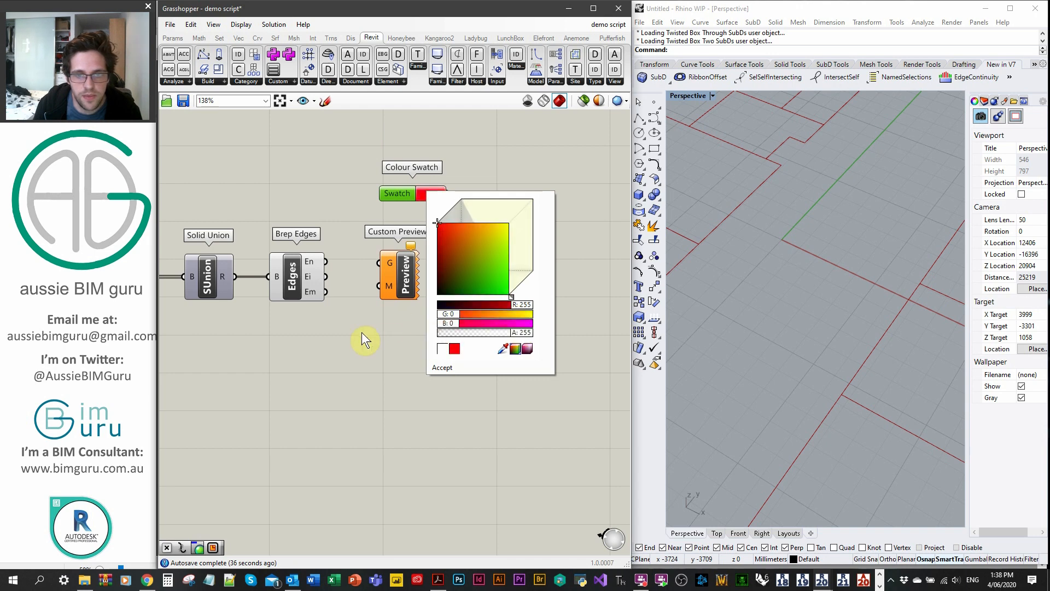
{"action": "left_click", "coordinate": [362, 332]}
Duplicate the red Colour Swatch below Brep Edges and set the copy to blue.
{"action": "left_click_drag", "start_coordinate": [380, 188], "coordinate": [317, 371]}
{"action": "left_click", "coordinate": [318, 370]}
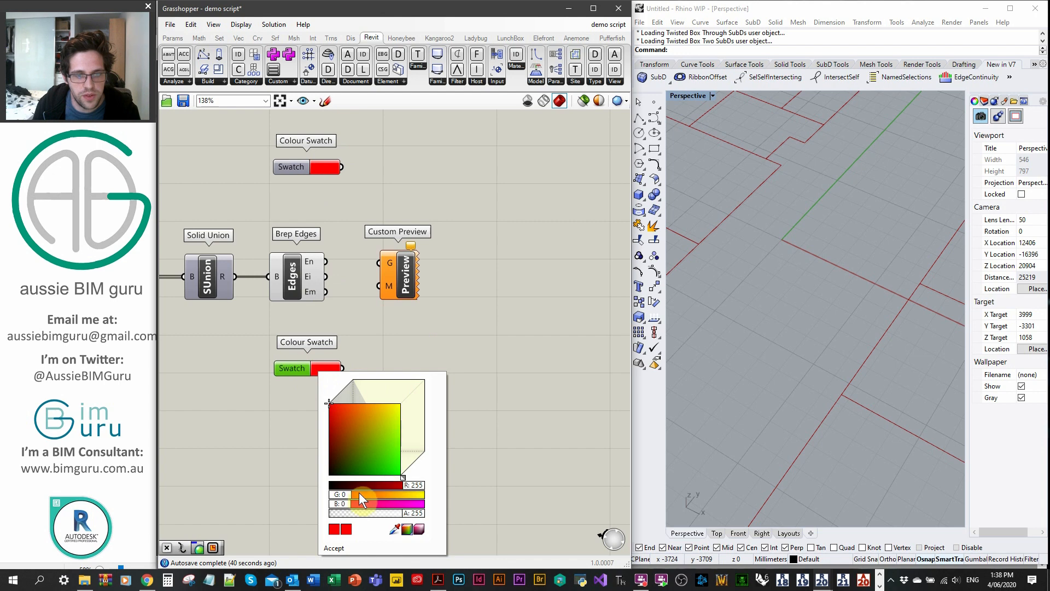
{"action": "left_click_drag", "start_coordinate": [419, 485], "coordinate": [449, 498]}
Duplicate the Custom Preview and wire the red swatch to the upper preview's material and the blue swatch to the lower one's.
{"action": "left_click_drag", "start_coordinate": [378, 263], "coordinate": [438, 225]}
{"action": "left_click_drag", "start_coordinate": [410, 281], "coordinate": [491, 318]}
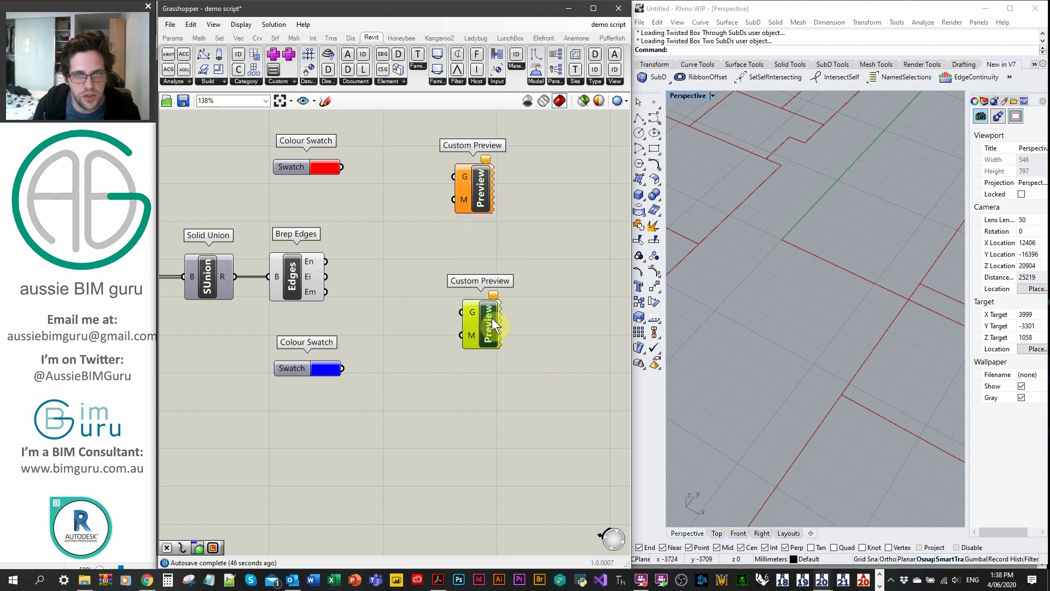
{"action": "left_click_drag", "start_coordinate": [394, 166], "coordinate": [342, 167]}
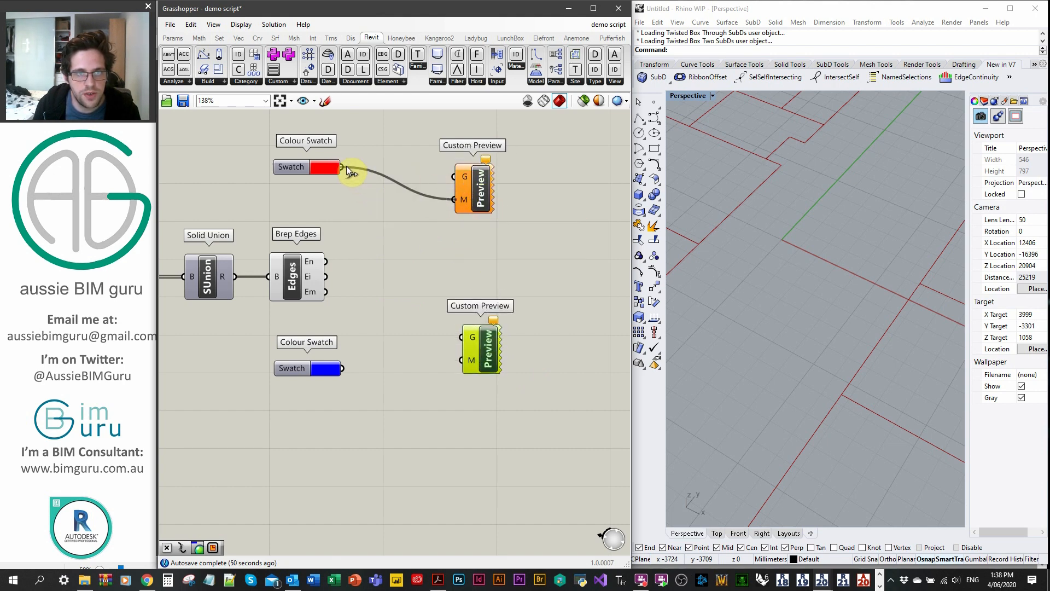
{"action": "left_click_drag", "start_coordinate": [343, 368], "coordinate": [462, 360]}
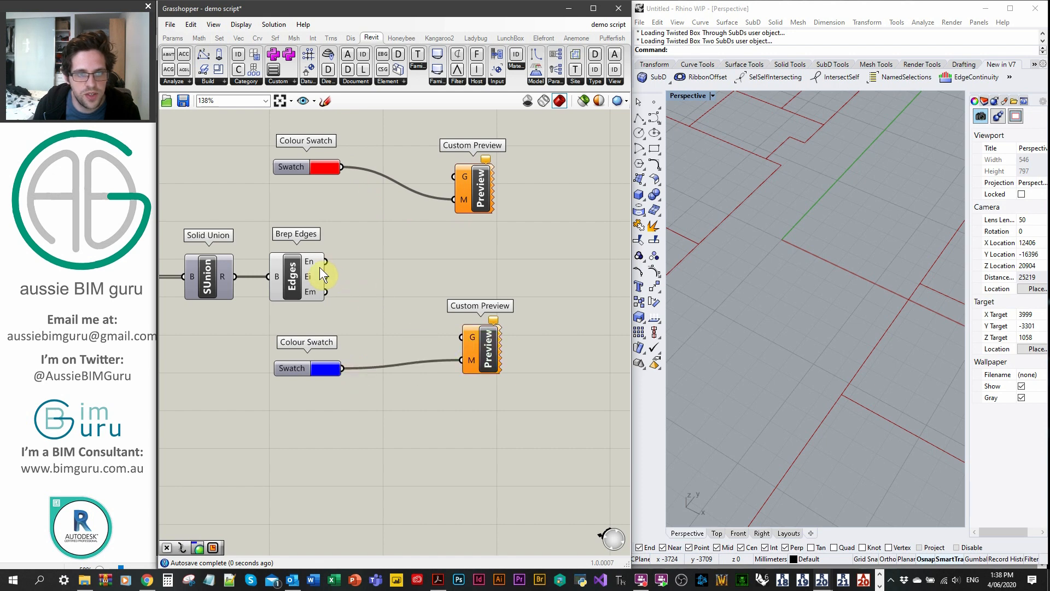
Turn off the preview of the Brep Edges component.
{"action": "left_click", "coordinate": [297, 267]}
{"action": "right_click", "coordinate": [295, 267]}
{"action": "left_click", "coordinate": [339, 291]}
{"action": "scroll", "coordinate": [871, 259], "scroll_direction": "down", "scroll_amount": 5}
{"action": "left_click", "coordinate": [364, 259]}
Feed the naked edges of Brep Edges into the red Custom Preview's geometry and inspect the outline in the viewport.
{"action": "left_click_drag", "start_coordinate": [326, 261], "coordinate": [456, 179]}
{"action": "scroll", "coordinate": [767, 248], "scroll_direction": "down", "scroll_amount": 16}
{"action": "right_click_drag", "start_coordinate": [848, 303], "coordinate": [821, 252]}
{"action": "scroll", "coordinate": [822, 252], "scroll_direction": "up", "scroll_amount": 6}
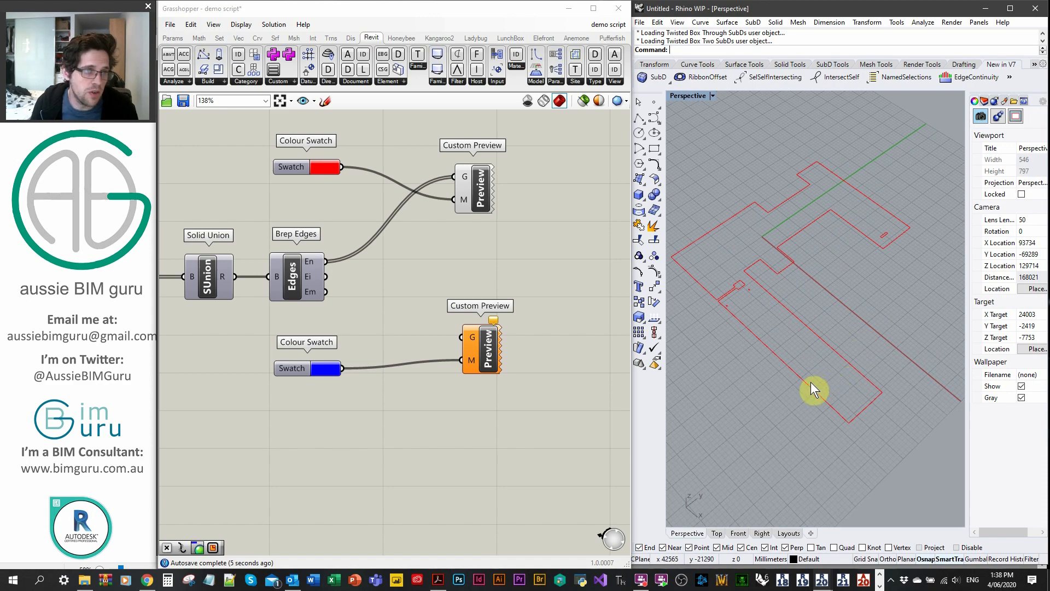
{"action": "scroll", "coordinate": [724, 303], "scroll_direction": "up", "scroll_amount": 14}
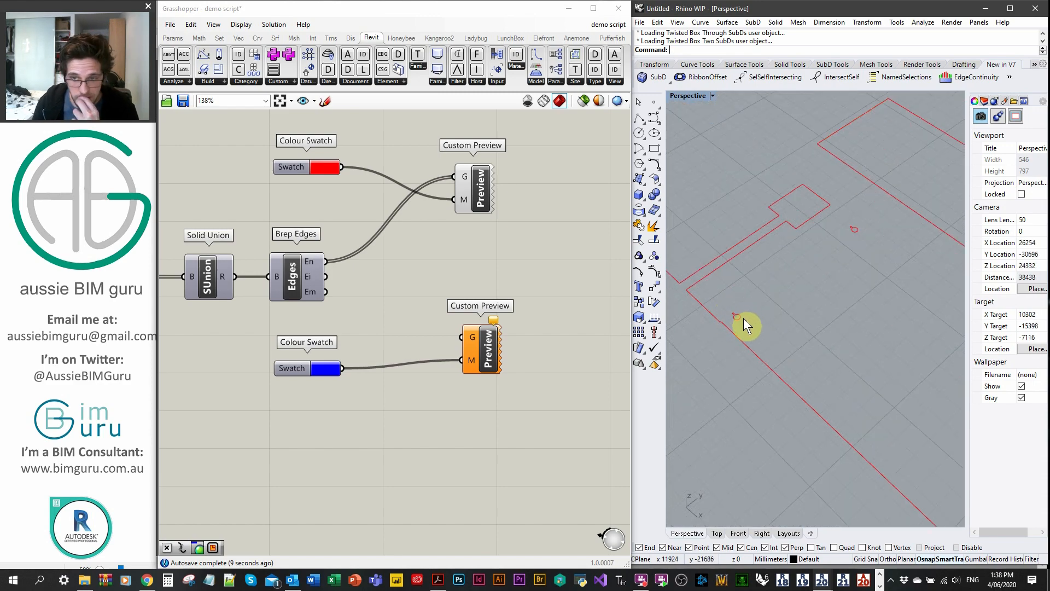
Feed the interior edges of Brep Edges into the blue Custom Preview's geometry and inspect the coloured floor plan.
{"action": "left_click", "coordinate": [348, 331]}
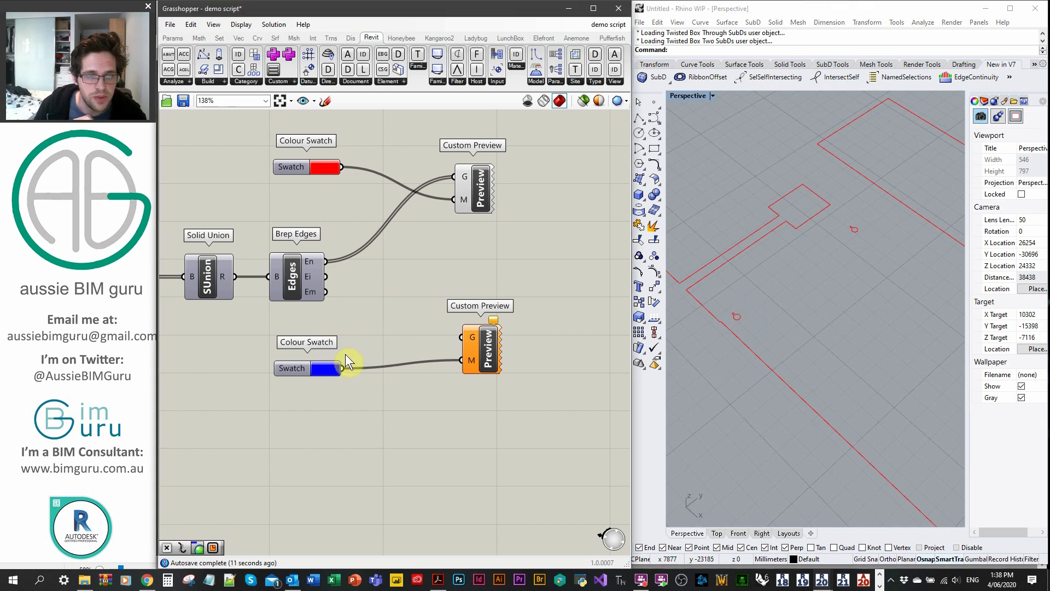
{"action": "left_click_drag", "start_coordinate": [326, 276], "coordinate": [461, 337]}
{"action": "scroll", "coordinate": [789, 307], "scroll_direction": "down", "scroll_amount": 14}
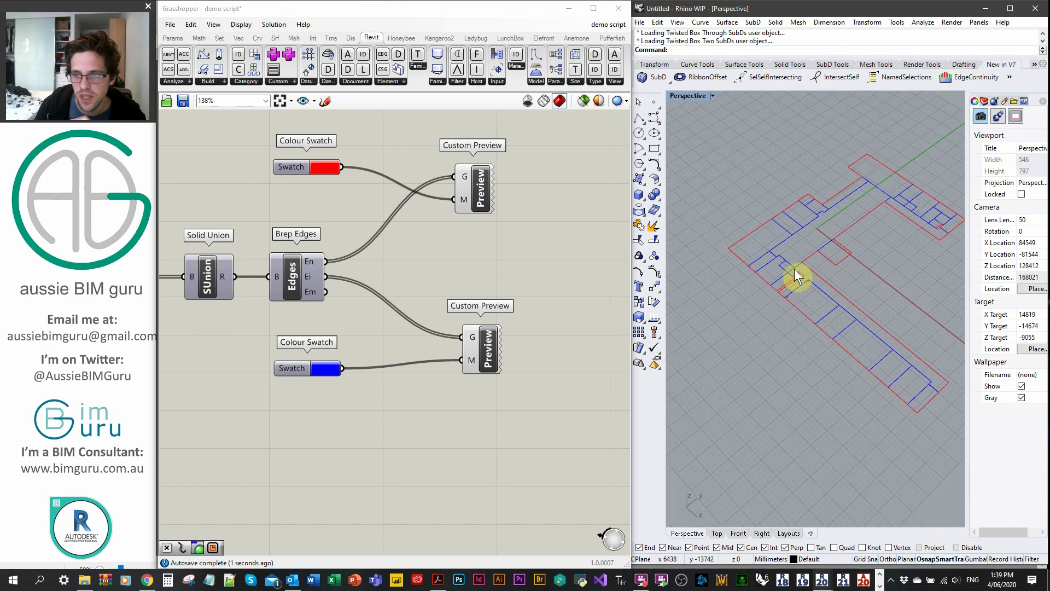
{"action": "scroll", "coordinate": [834, 224], "scroll_direction": "up", "scroll_amount": 6}
{"action": "scroll", "coordinate": [816, 206], "scroll_direction": "up", "scroll_amount": 4}
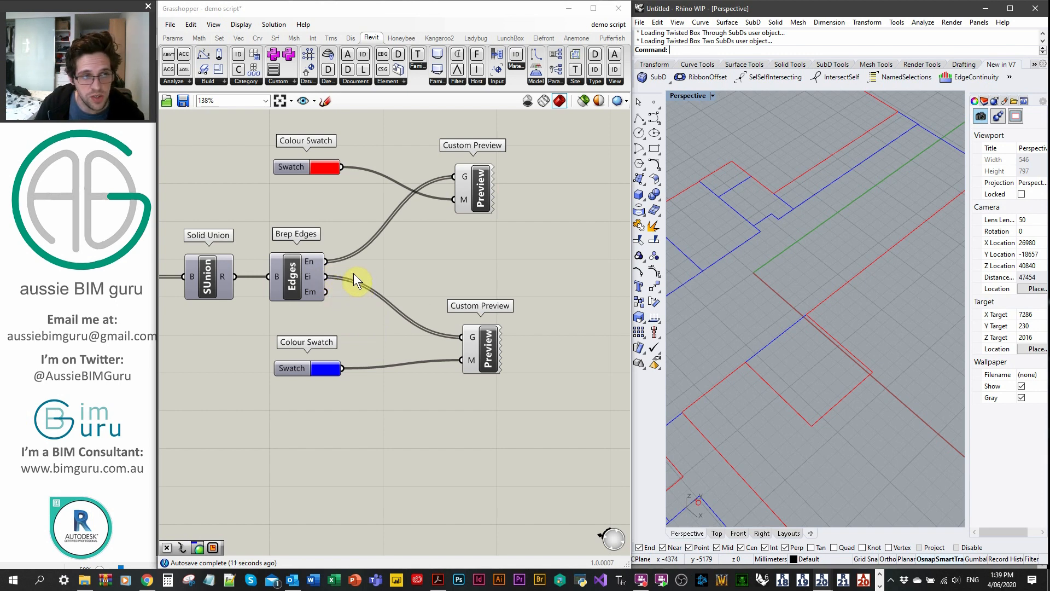
Add an Explode component above the Surface component and feed it the section curves from Brep | Plane.
{"action": "left_click", "coordinate": [451, 246]}
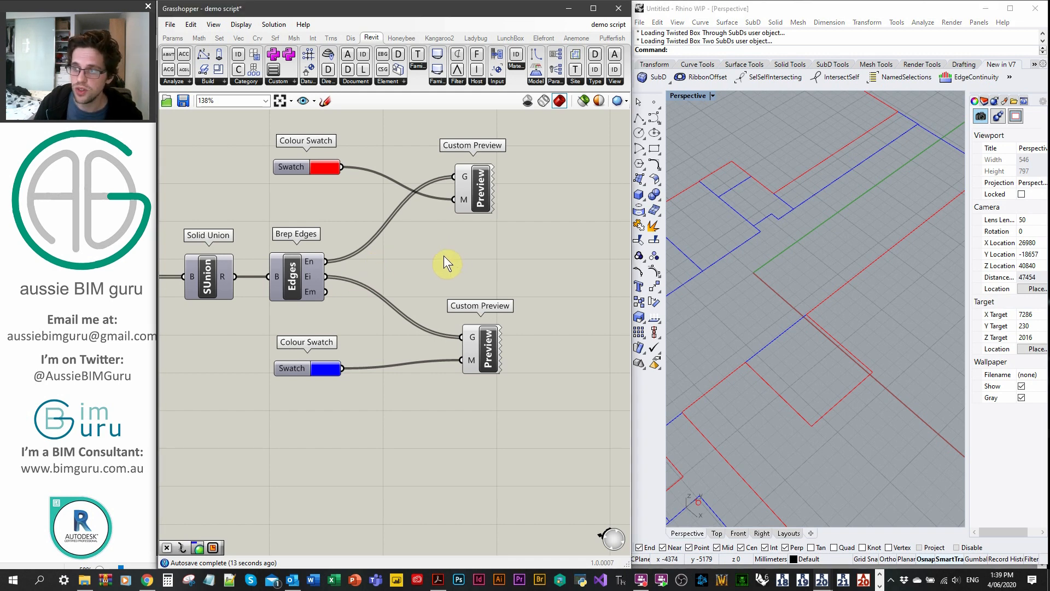
{"action": "right_click_drag", "start_coordinate": [436, 258], "coordinate": [443, 307]}
{"action": "right_click_drag", "start_coordinate": [416, 230], "coordinate": [497, 300]}
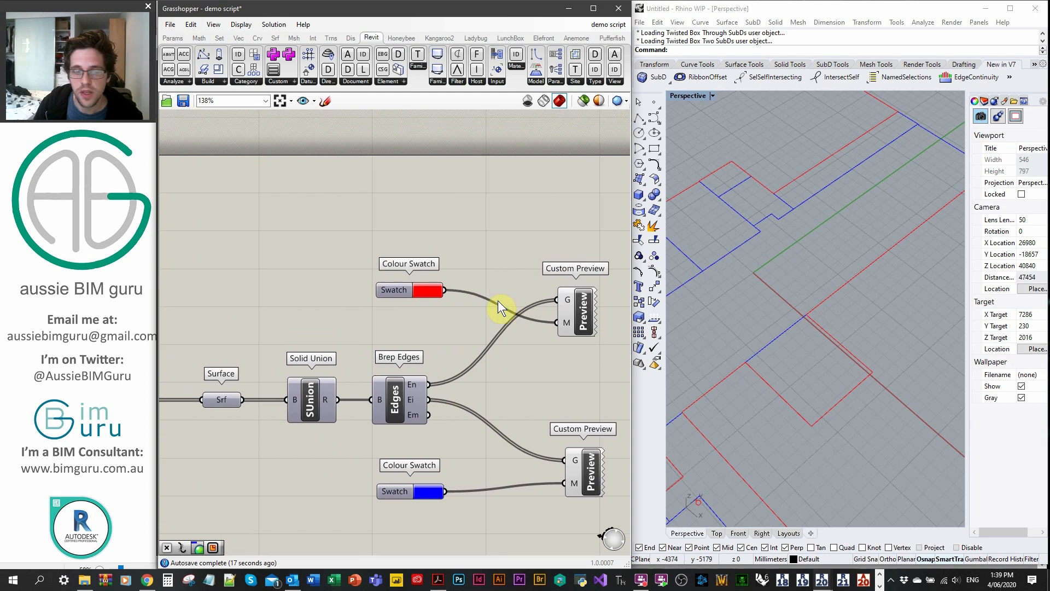
{"action": "right_click_drag", "start_coordinate": [310, 287], "coordinate": [456, 274]}
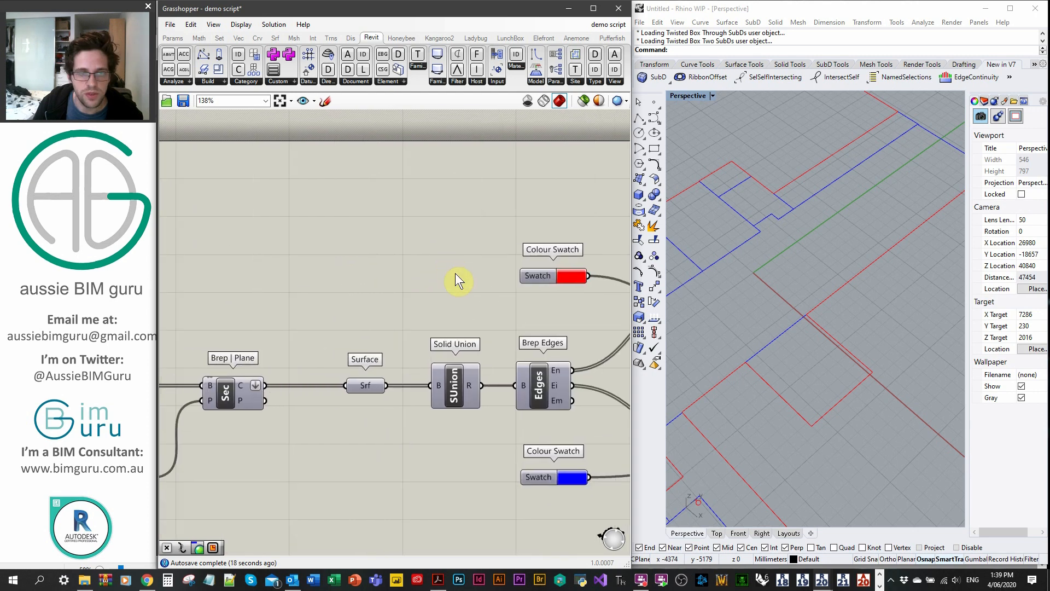
{"action": "double_click", "coordinate": [311, 222]}
{"action": "type", "text": "explode"}
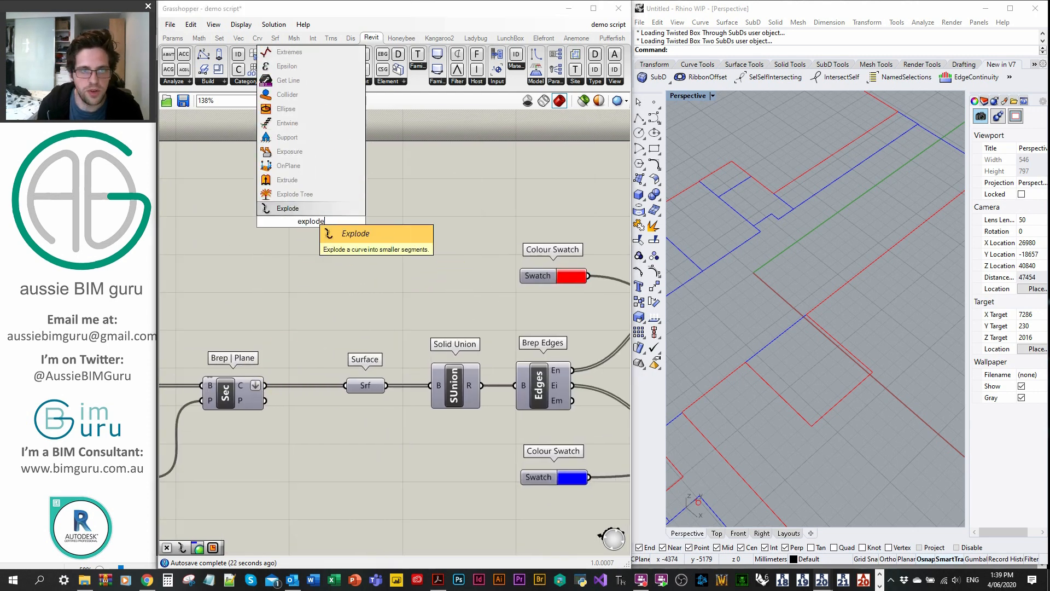
{"action": "key", "text": "Return"}
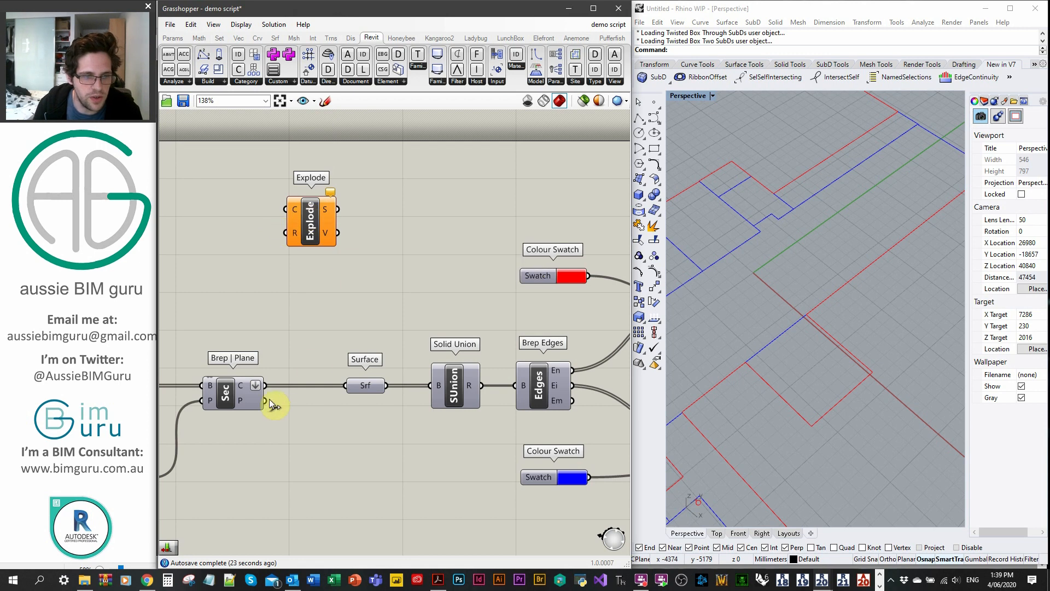
{"action": "left_click_drag", "start_coordinate": [267, 386], "coordinate": [389, 218]}
{"action": "left_click", "coordinate": [428, 236]}
Turn off the preview of the Explode component.
{"action": "left_click", "coordinate": [386, 218]}
{"action": "right_click", "coordinate": [387, 219]}
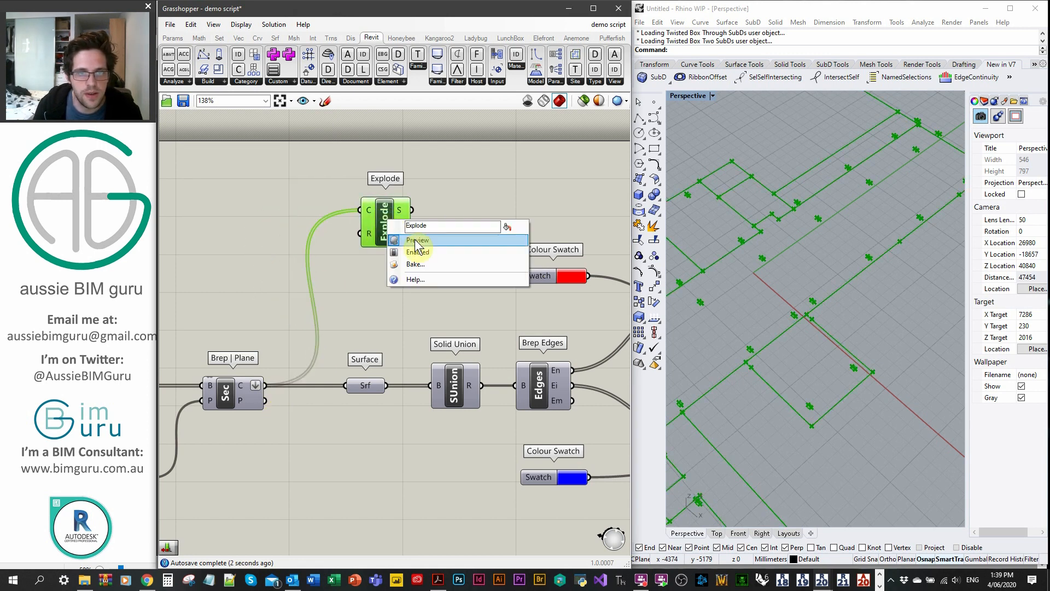
{"action": "left_click", "coordinate": [415, 239]}
Add a List Length component and feed it the segments output of Explode.
{"action": "right_click_drag", "start_coordinate": [427, 233], "coordinate": [388, 235]}
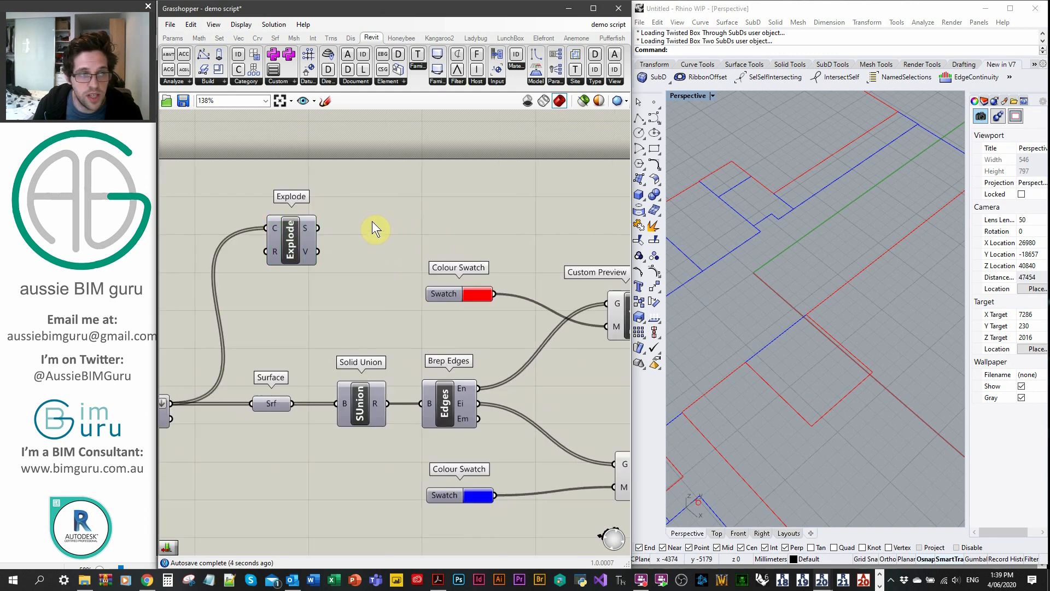
{"action": "double_click", "coordinate": [372, 221]}
{"action": "type", "text": "list leng"}
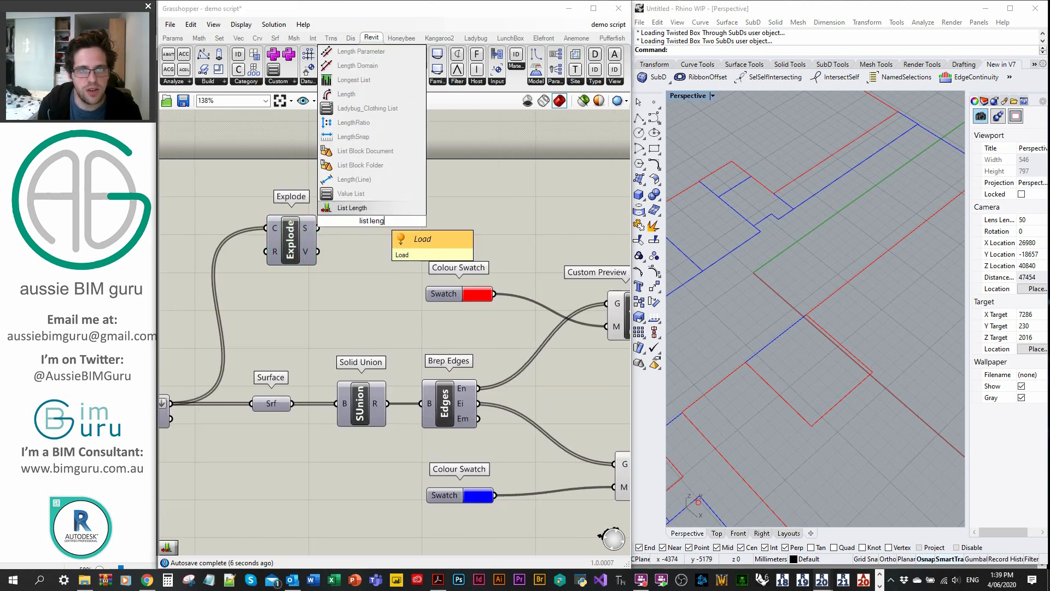
{"action": "key", "text": "Return"}
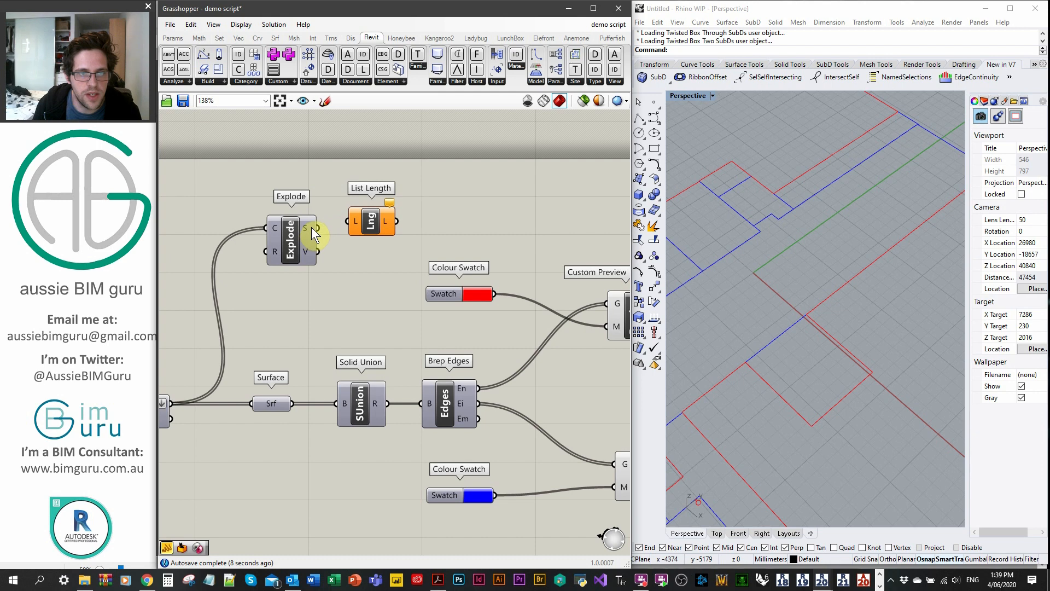
{"action": "mouse_move", "coordinate": [305, 228]}
{"action": "left_click_drag", "start_coordinate": [322, 235], "coordinate": [349, 232]}
Add a Panel beside List Length and feed it the length output.
{"action": "double_click", "coordinate": [425, 210]}
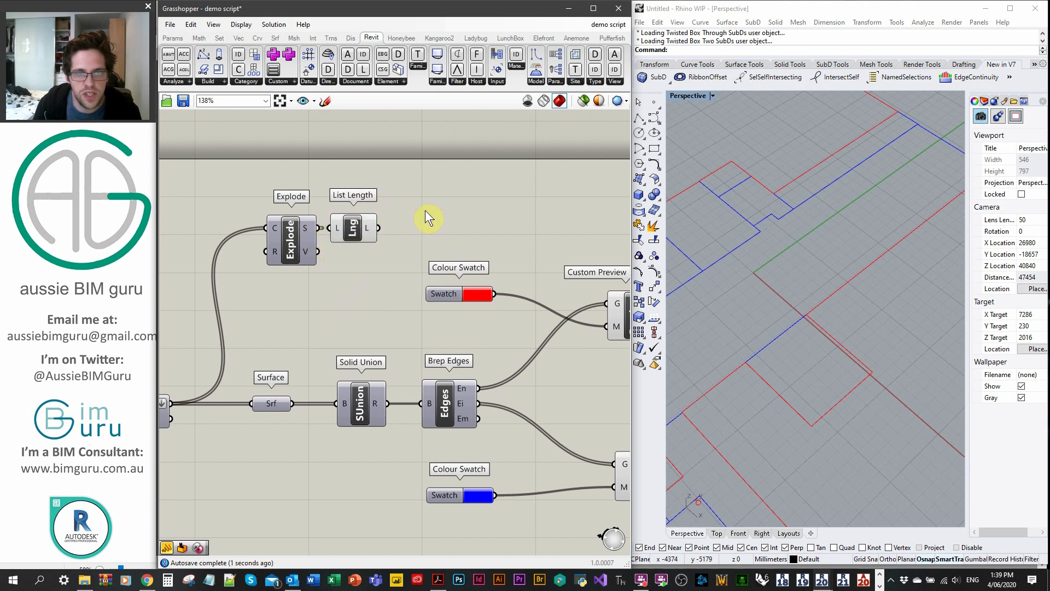
{"action": "type", "text": "Panel"}
{"action": "key", "text": "Return"}
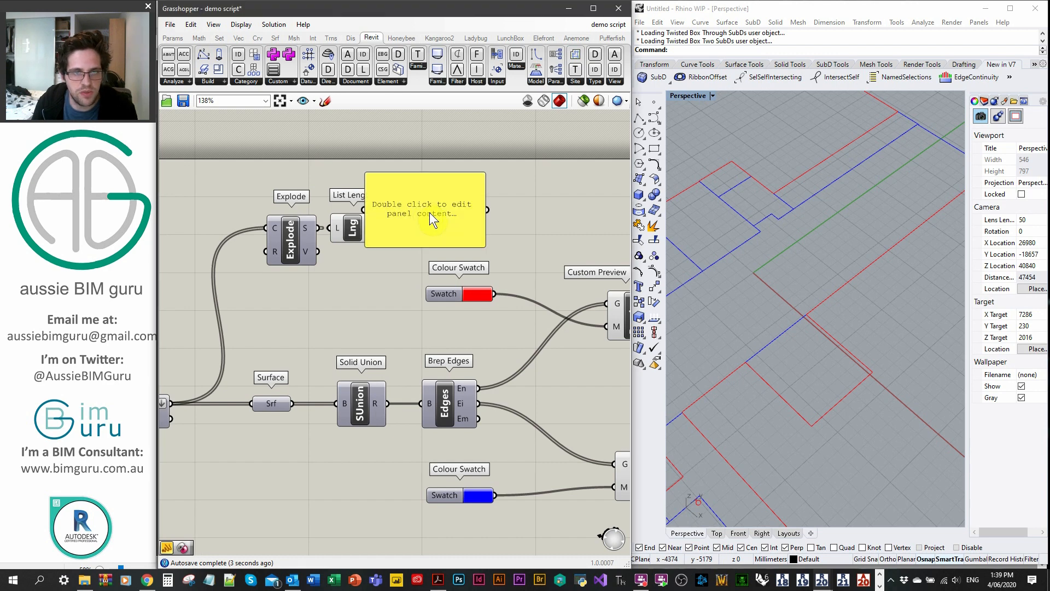
{"action": "left_click_drag", "start_coordinate": [398, 208], "coordinate": [380, 226]}
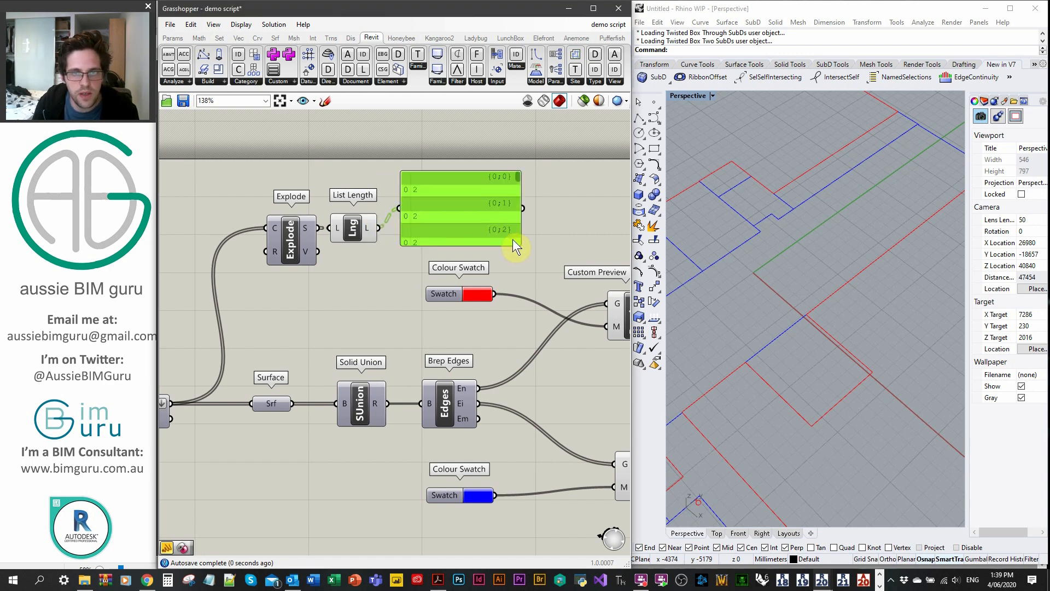
{"action": "right_click_drag", "start_coordinate": [364, 226], "coordinate": [365, 228]}
{"action": "right_click", "coordinate": [370, 229]}
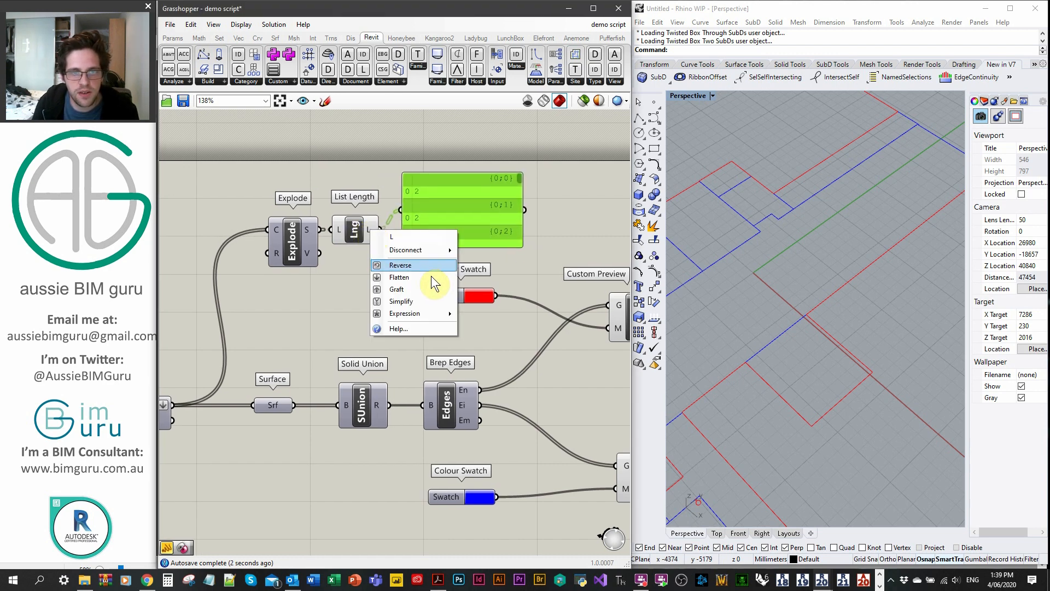
{"action": "right_click", "coordinate": [313, 230]}
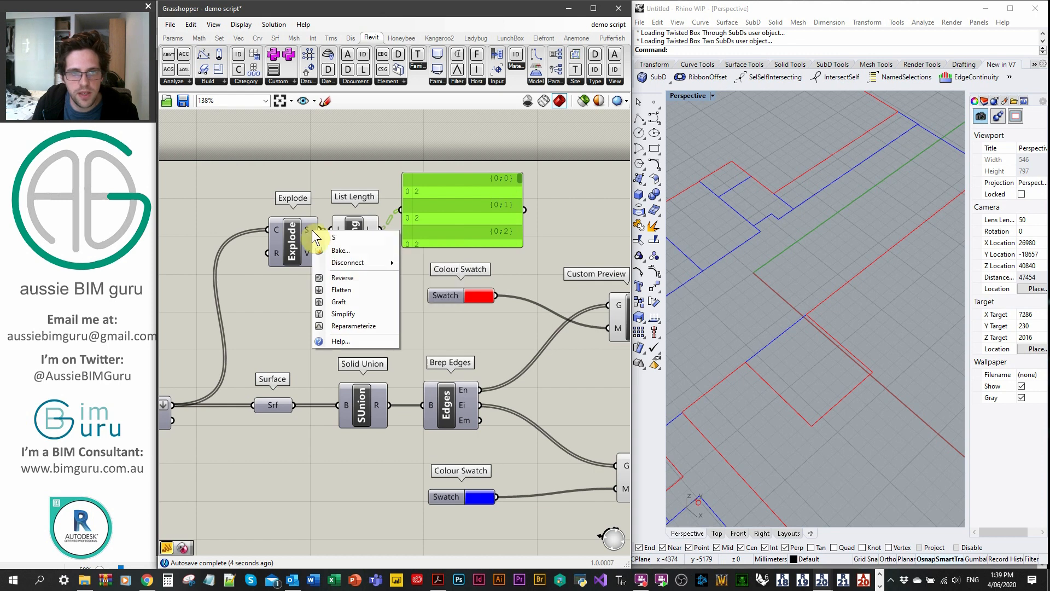
{"action": "left_click", "coordinate": [353, 280]}
{"action": "left_click", "coordinate": [376, 284]}
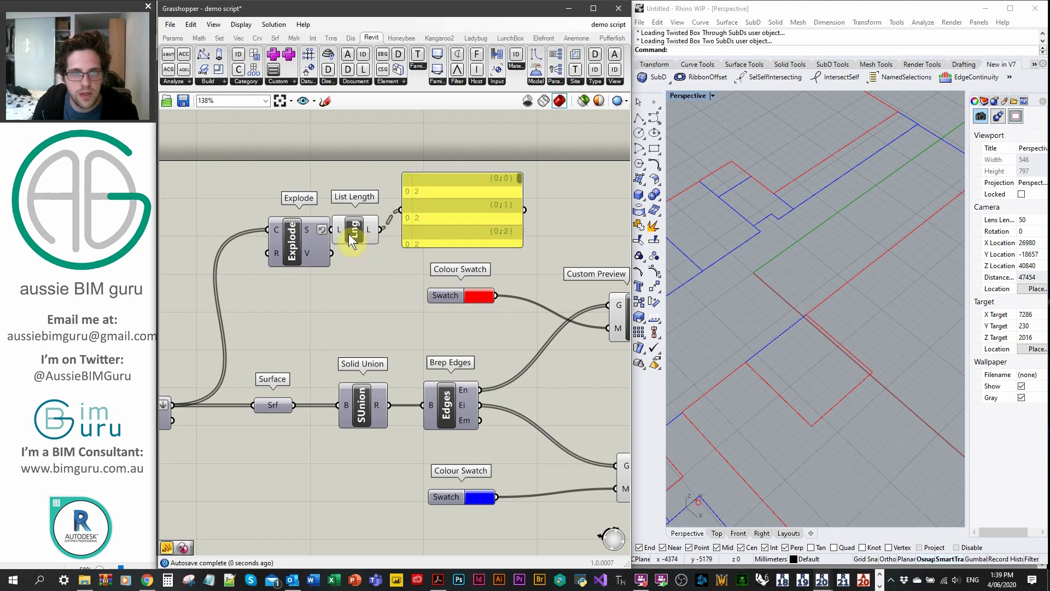
{"action": "right_click_drag", "start_coordinate": [349, 234], "coordinate": [344, 234]}
{"action": "right_click", "coordinate": [313, 230]}
{"action": "left_click", "coordinate": [351, 283]}
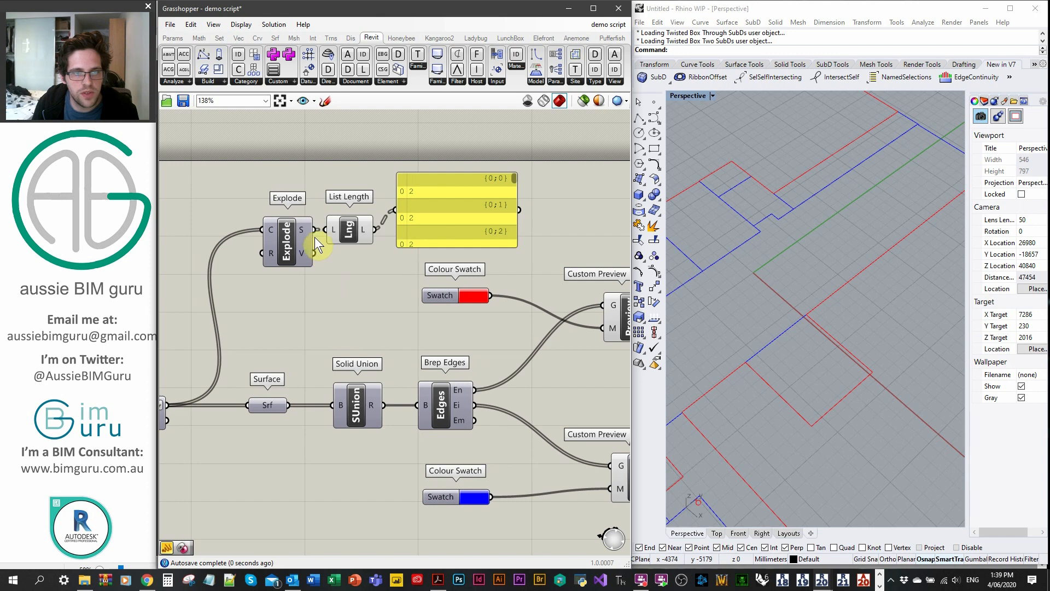
Flatten the segments output of Explode and shrink the panel that shows the list length.
{"action": "right_click", "coordinate": [315, 230]}
{"action": "left_click", "coordinate": [356, 285]}
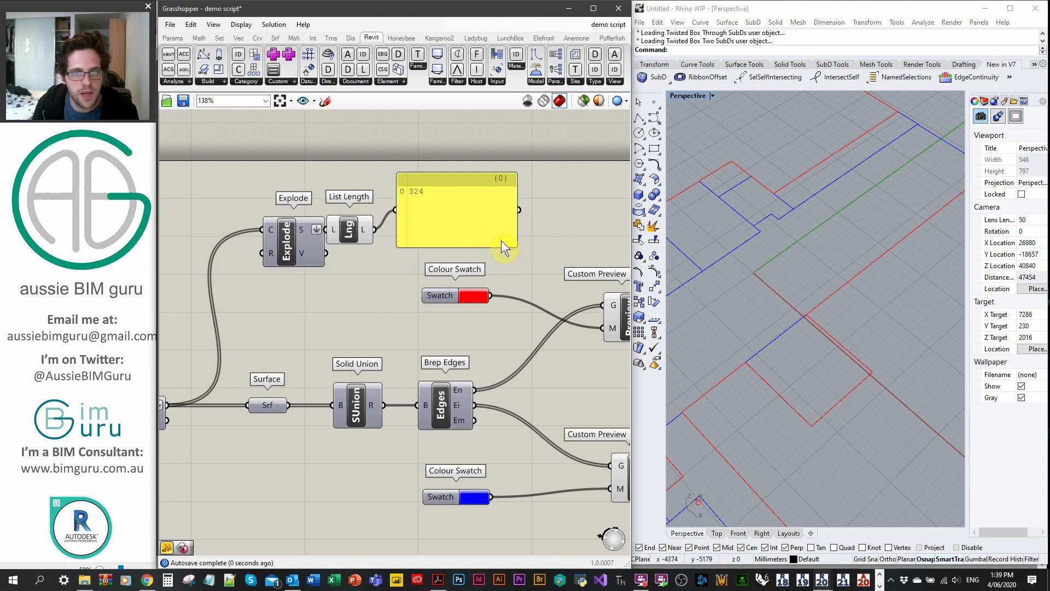
{"action": "left_click_drag", "start_coordinate": [516, 245], "coordinate": [441, 233]}
{"action": "left_click", "coordinate": [497, 211]}
Add a Merge component beside the two Custom Preview components.
{"action": "scroll", "coordinate": [512, 213], "scroll_direction": "down", "scroll_amount": 2}
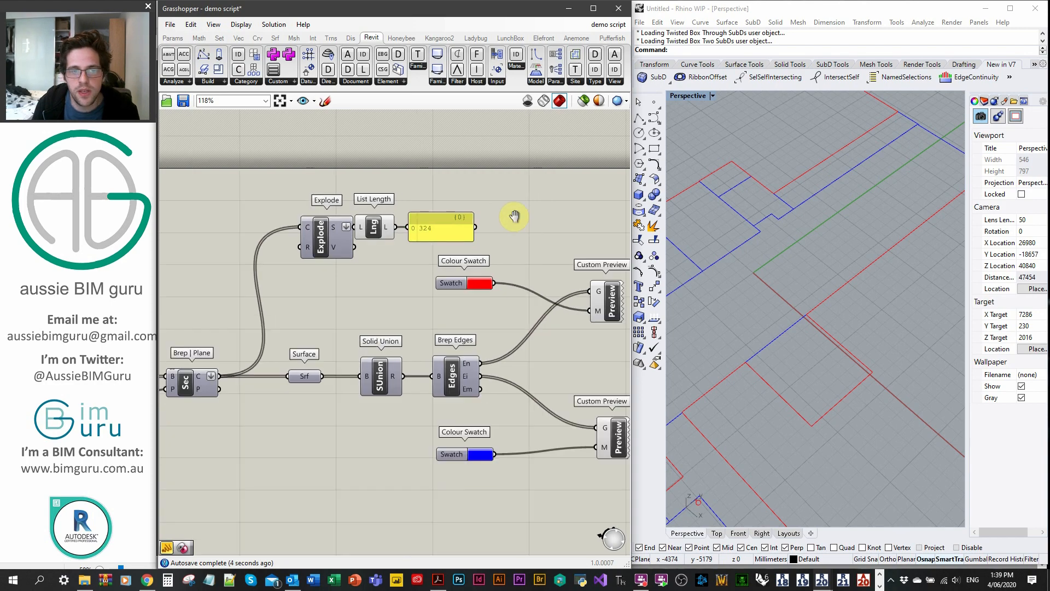
{"action": "left_click_drag", "start_coordinate": [425, 240], "coordinate": [336, 222]}
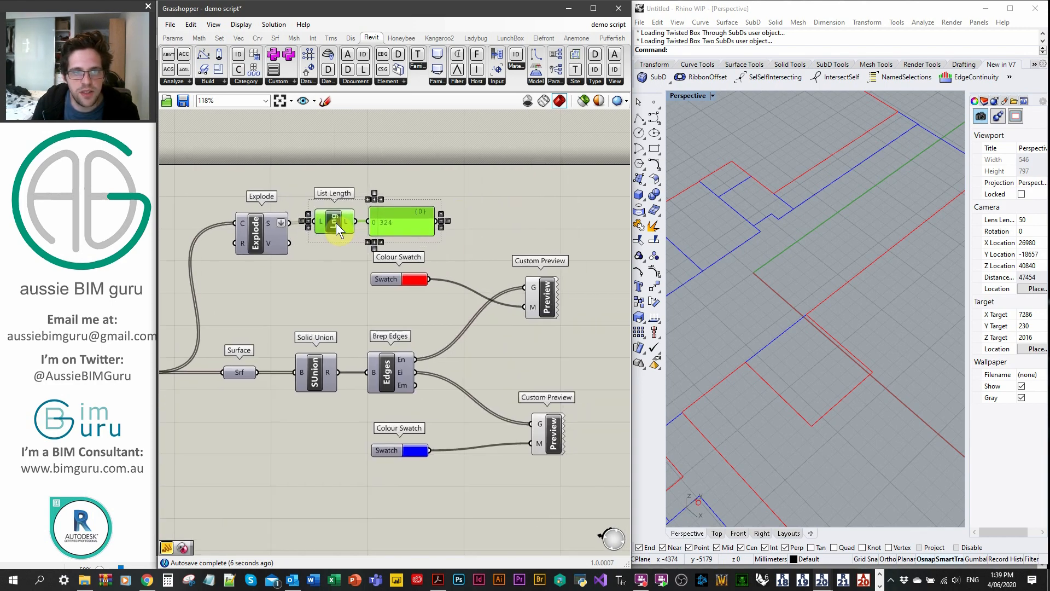
{"action": "right_click_drag", "start_coordinate": [478, 311], "coordinate": [349, 281]}
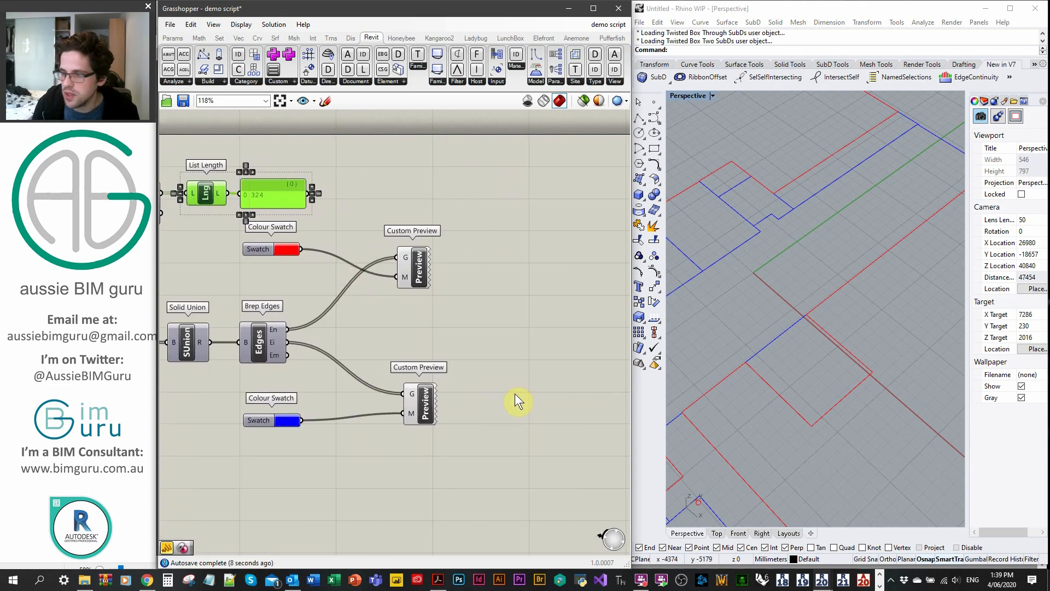
{"action": "double_click", "coordinate": [480, 334]}
{"action": "type", "text": "merge"}
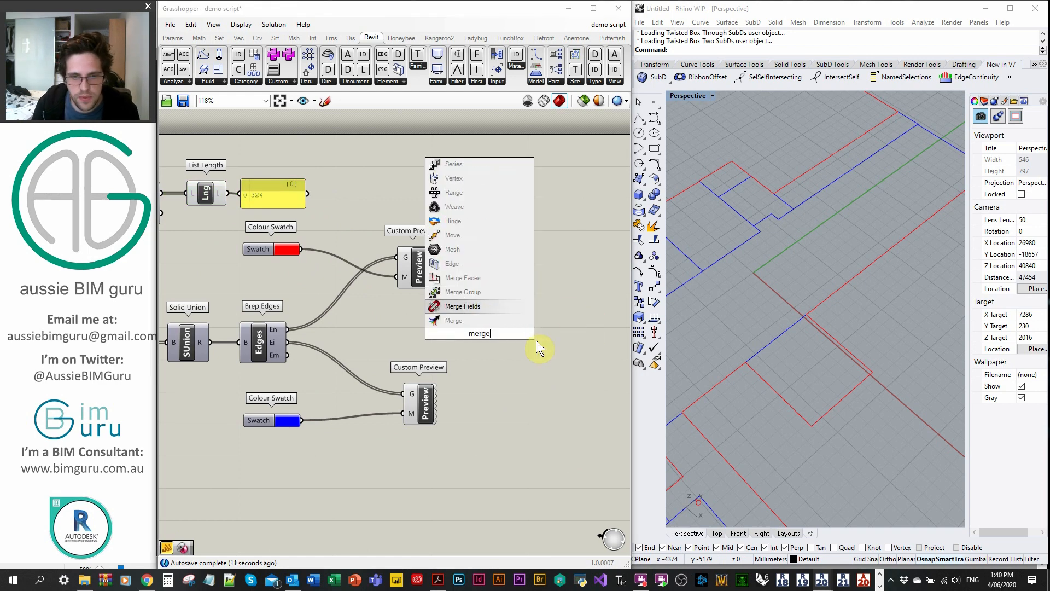
{"action": "left_click", "coordinate": [487, 321]}
{"action": "scroll", "coordinate": [333, 329], "scroll_direction": "up", "scroll_amount": 2}
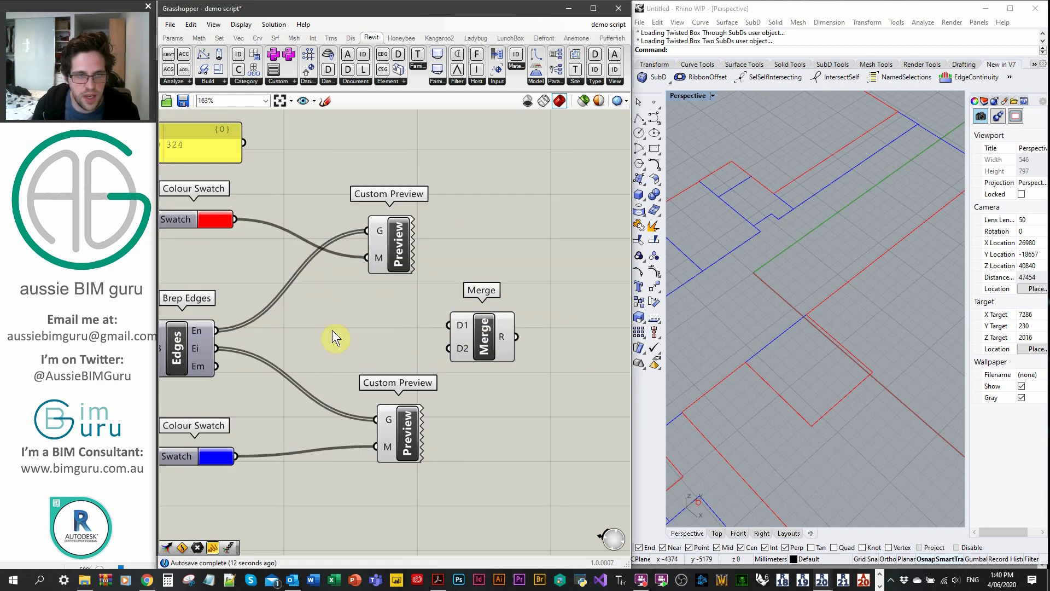
Feed the naked edges of Brep Edges into D1 of Merge and the interior edges into D2.
{"action": "mouse_move", "coordinate": [272, 299]}
{"action": "left_mouse_down"}
{"action": "mouse_move", "coordinate": [495, 304]}
{"action": "mouse_move", "coordinate": [244, 327]}
{"action": "mouse_move", "coordinate": [270, 318]}
{"action": "left_mouse_up"}
{"action": "scroll", "coordinate": [530, 332], "scroll_direction": "up", "scroll_amount": 6}
{"action": "left_click", "coordinate": [530, 313]}
{"action": "right_click_drag", "start_coordinate": [590, 306], "coordinate": [467, 313]}
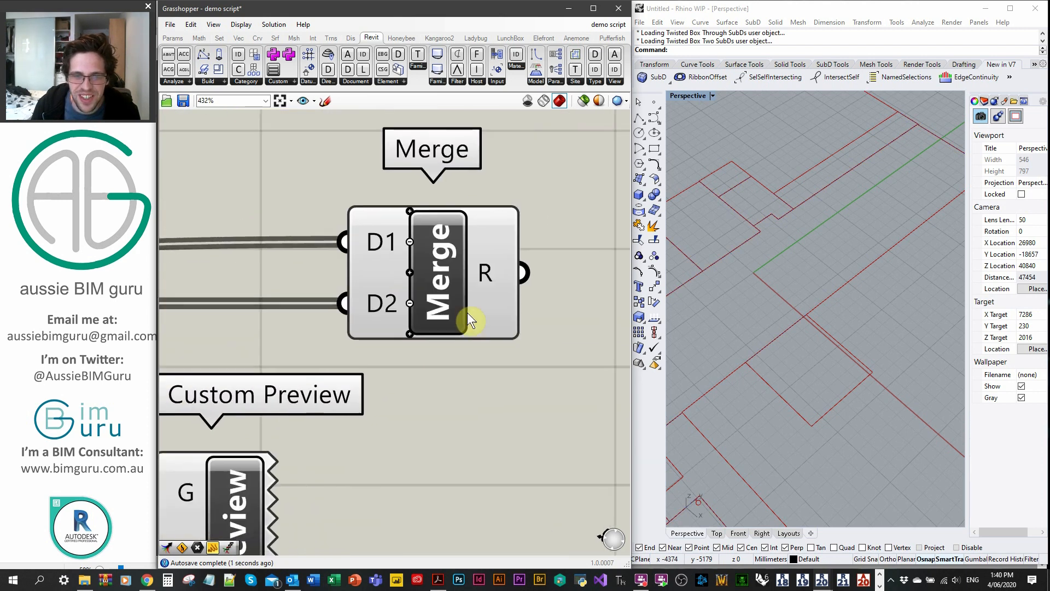
Flatten the result output of the Merge component.
{"action": "scroll", "coordinate": [467, 313], "scroll_direction": "down", "scroll_amount": 4}
{"action": "left_click", "coordinate": [463, 281]}
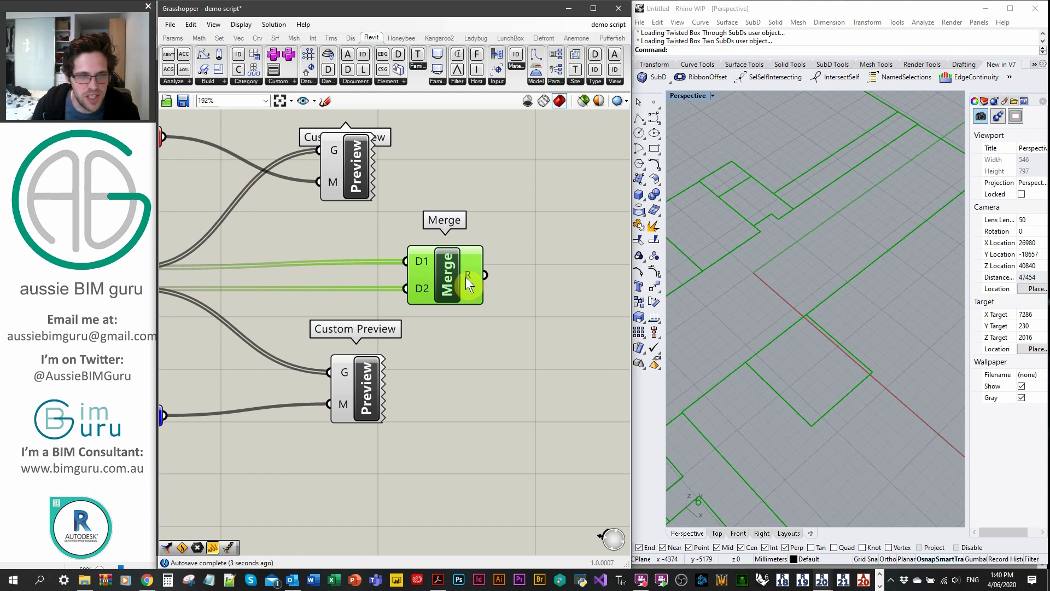
{"action": "right_click", "coordinate": [465, 277]}
{"action": "left_click", "coordinate": [489, 322]}
{"action": "left_click", "coordinate": [533, 275]}
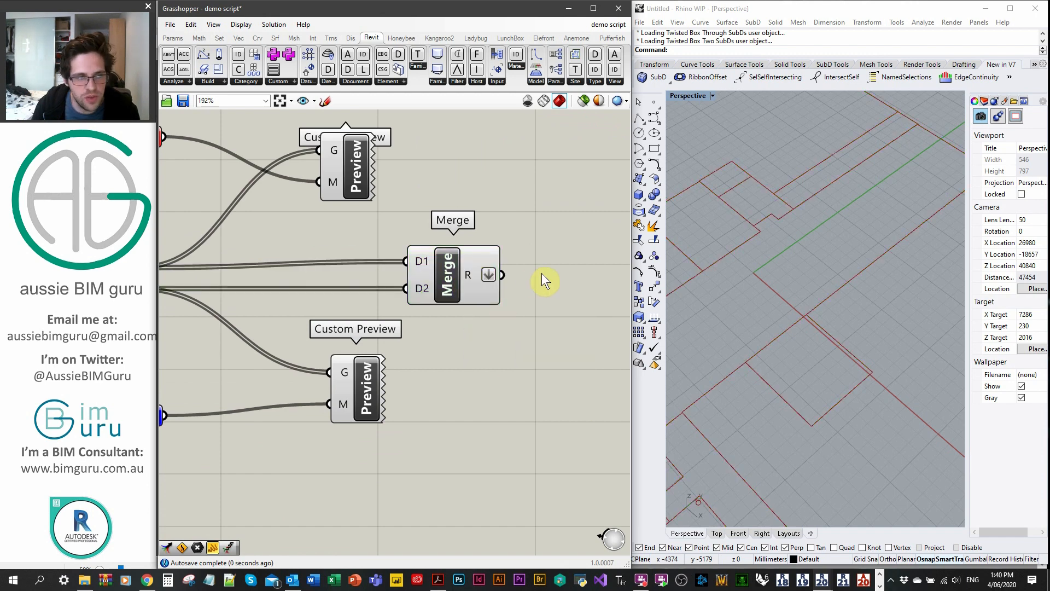
Duplicate List Length with its panel, feed the copy the merged result, and place the pair below the Merge output.
{"action": "scroll", "coordinate": [543, 271], "scroll_direction": "down", "scroll_amount": 4}
{"action": "right_click_drag", "start_coordinate": [407, 204], "coordinate": [416, 218]}
{"action": "left_click_drag", "start_coordinate": [409, 187], "coordinate": [616, 277]}
{"action": "left_click_drag", "start_coordinate": [534, 285], "coordinate": [557, 281]}
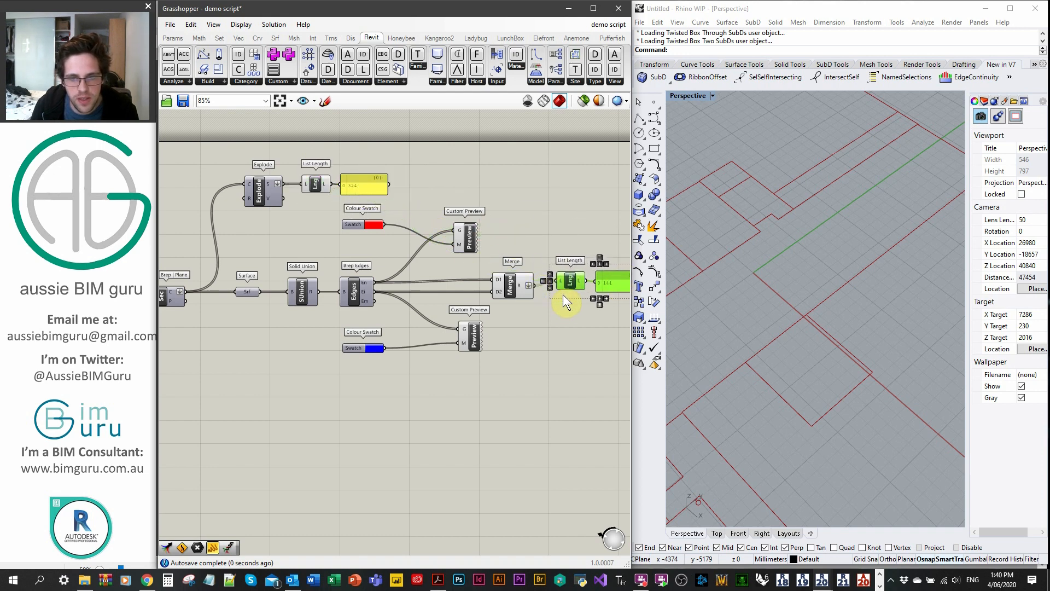
{"action": "scroll", "coordinate": [563, 294], "scroll_direction": "up", "scroll_amount": 4}
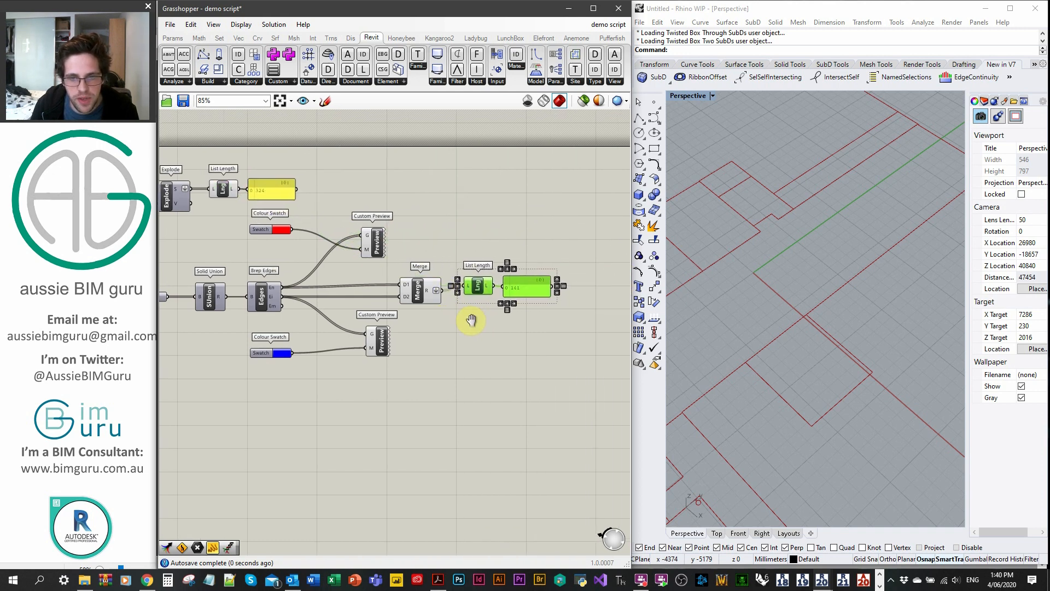
{"action": "left_click", "coordinate": [551, 318]}
{"action": "left_click_drag", "start_coordinate": [534, 313], "coordinate": [464, 360]}
{"action": "left_click", "coordinate": [479, 253]}
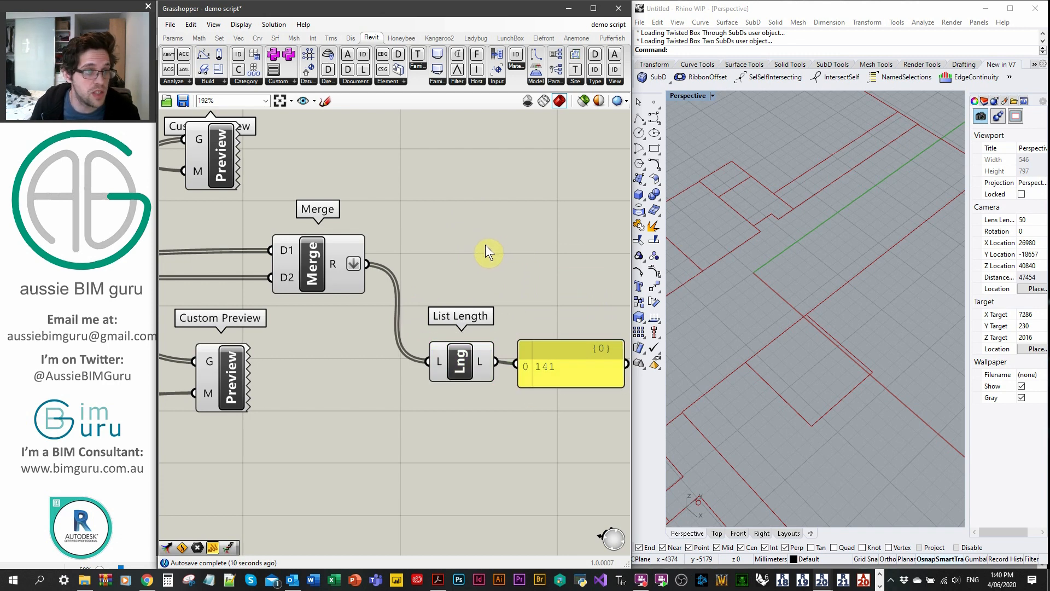
Move the duplicated List Length and its panel slightly further down from the Merge component.
{"action": "right_click_drag", "start_coordinate": [497, 252], "coordinate": [389, 245]}
{"action": "left_click", "coordinate": [880, 587]}
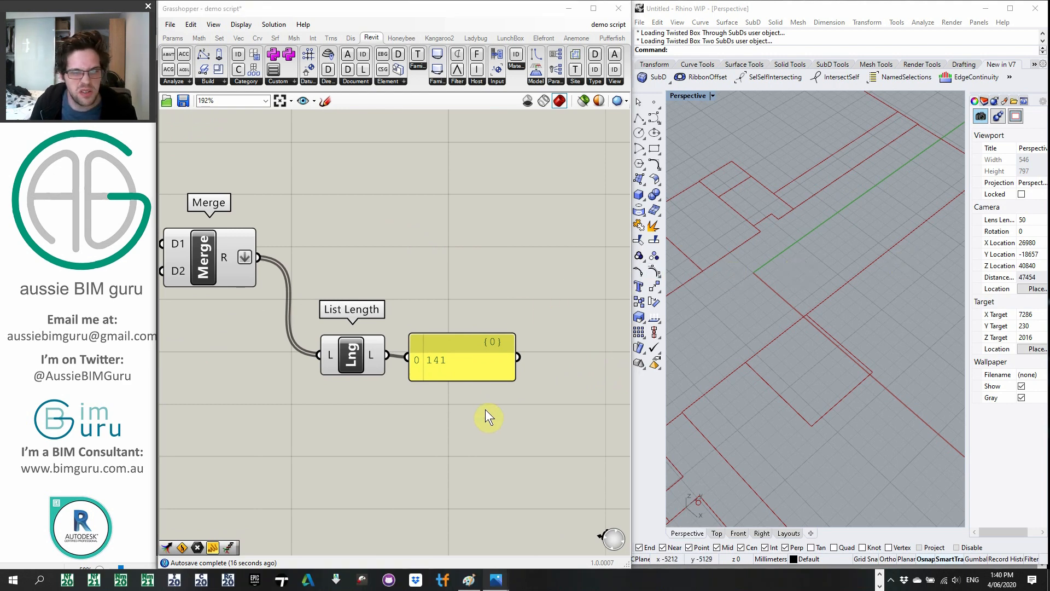
{"action": "left_click", "coordinate": [373, 354]}
{"action": "left_click_drag", "start_coordinate": [390, 368], "coordinate": [376, 384]}
{"action": "left_click", "coordinate": [400, 258]}
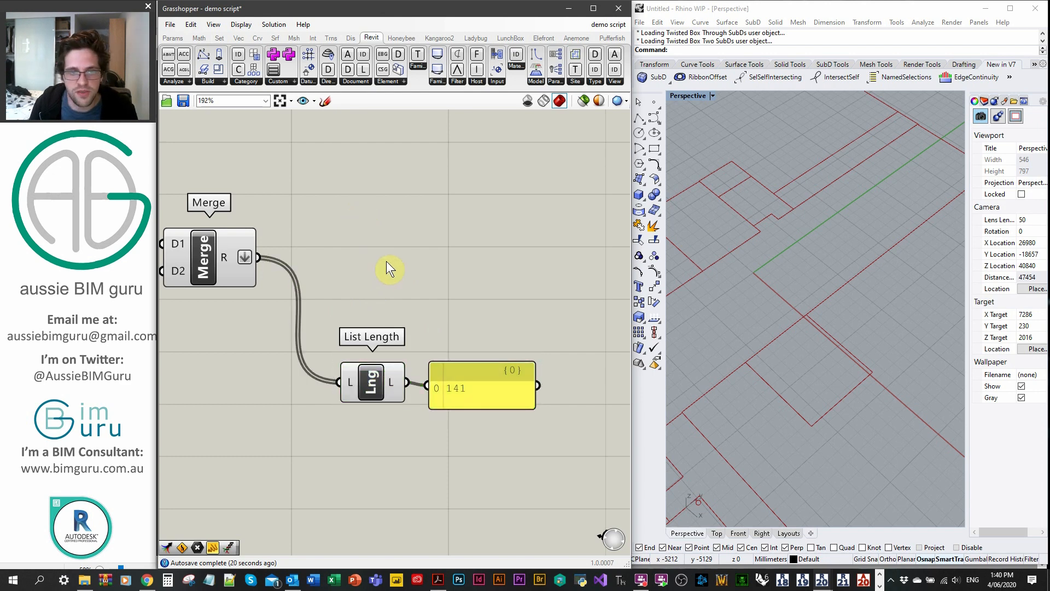
Add a Stream Filter component beside Merge and feed the merged result into its stream 1 input.
{"action": "double_click", "coordinate": [431, 213]}
{"action": "type", "text": "stream fil"}
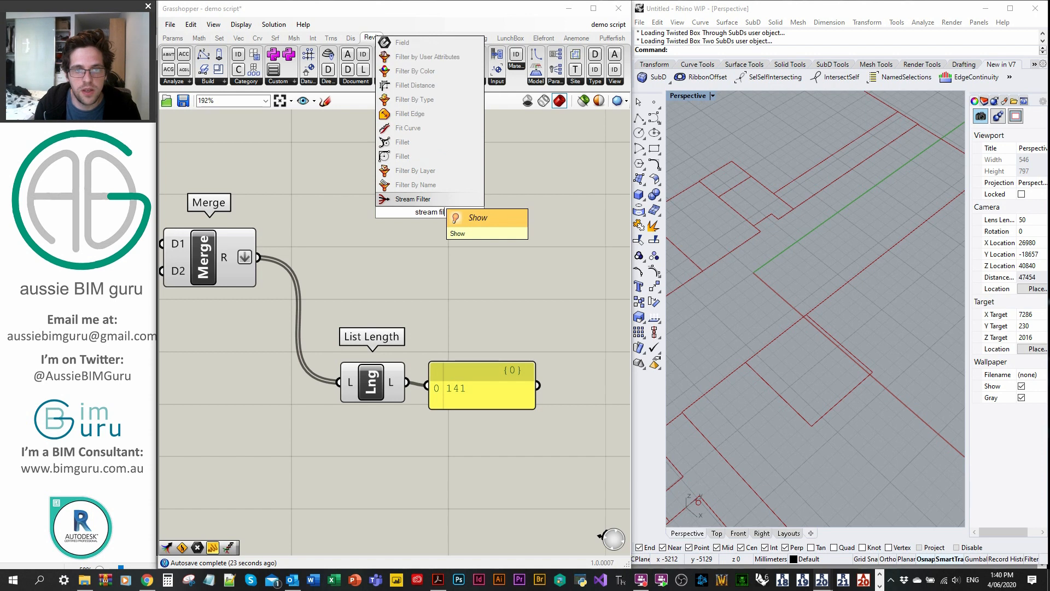
{"action": "left_click", "coordinate": [430, 192]}
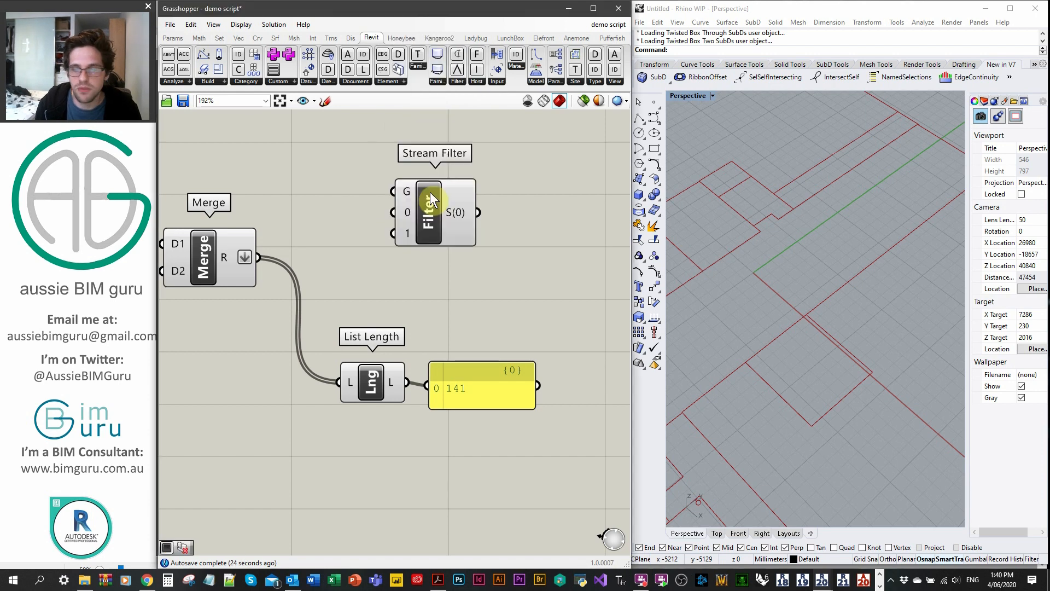
{"action": "left_click", "coordinate": [423, 201]}
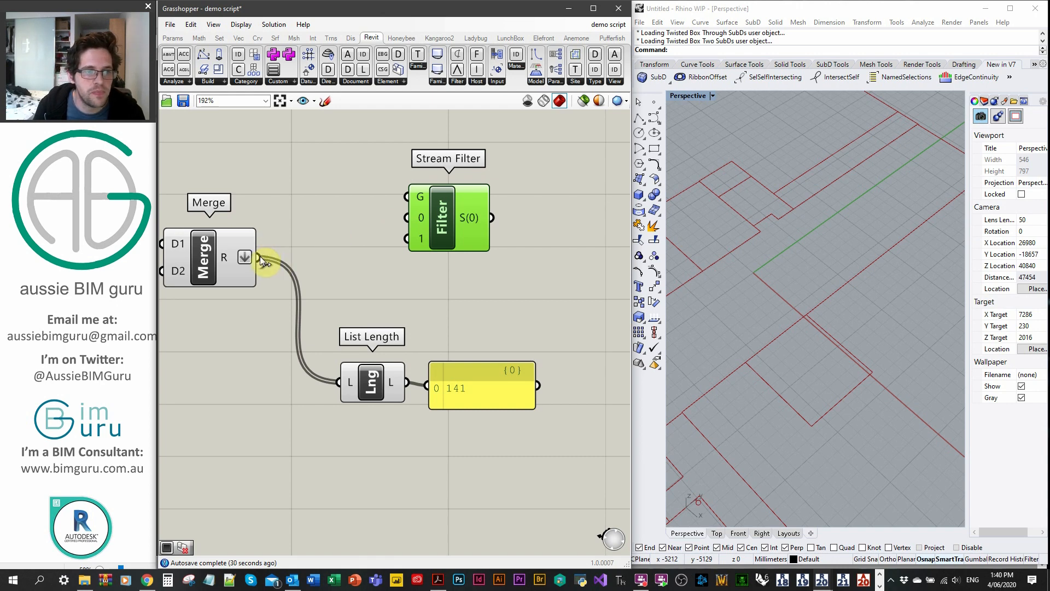
{"action": "left_click_drag", "start_coordinate": [261, 256], "coordinate": [465, 239]}
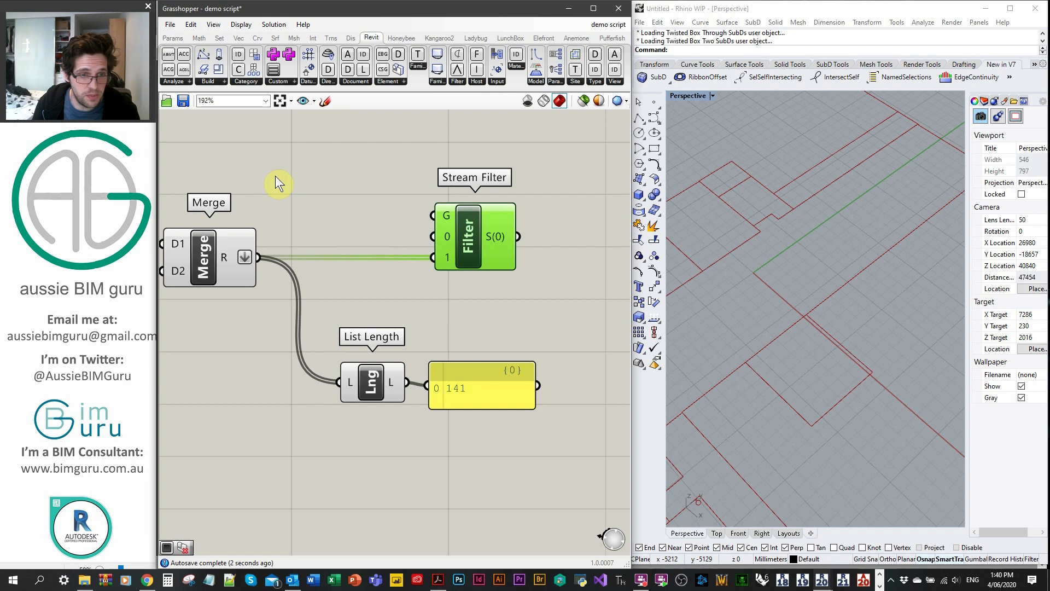
Add a Button above Merge, connect it to the Stream Filter's gate input, and test it.
{"action": "double_click", "coordinate": [301, 173]}
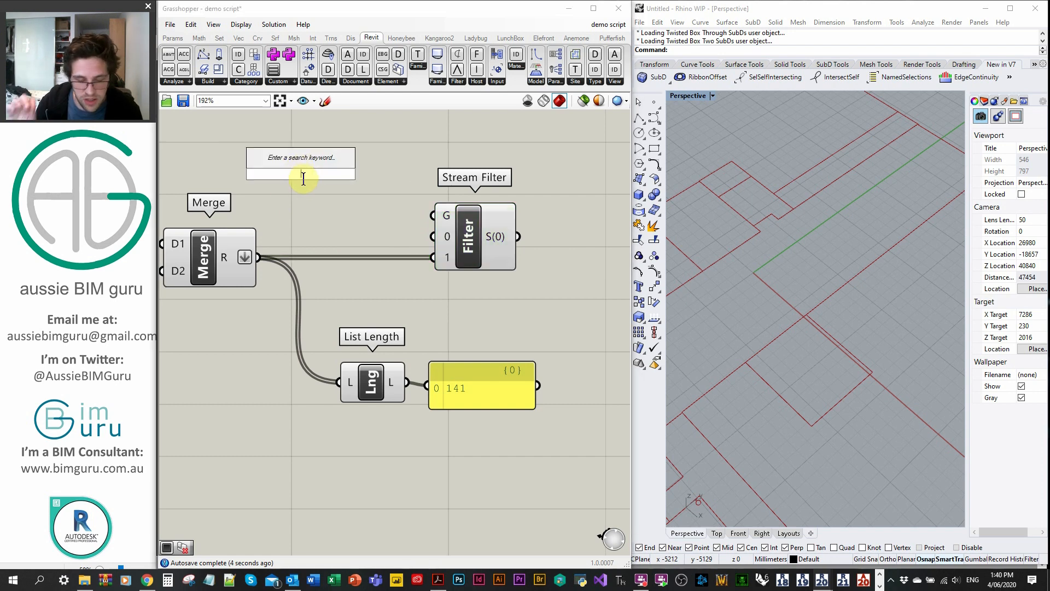
{"action": "type", "text": "button"}
{"action": "key", "text": "Return"}
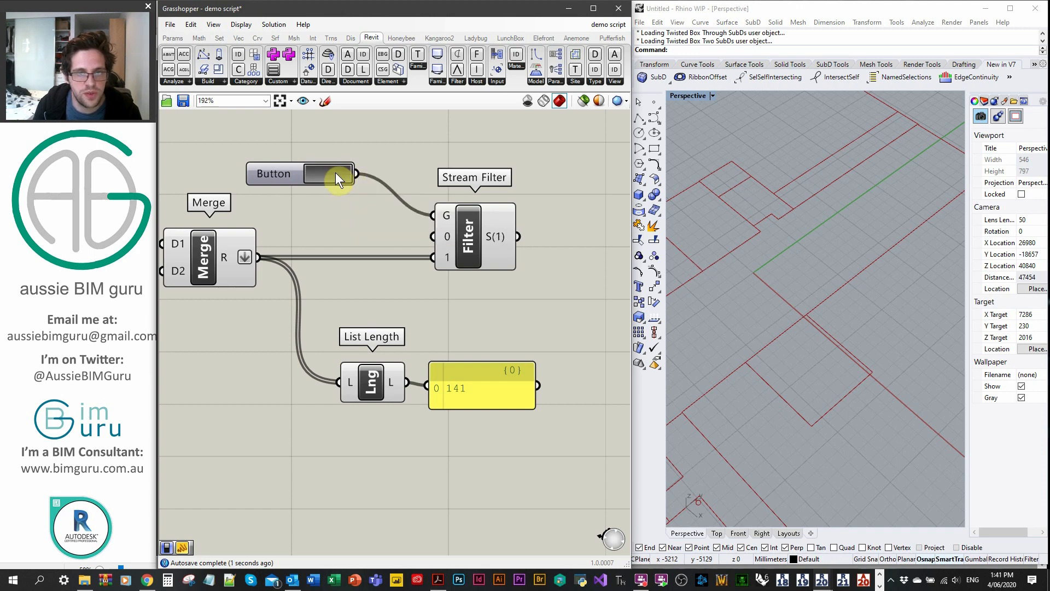
{"action": "left_click_drag", "start_coordinate": [294, 173], "coordinate": [333, 174]}
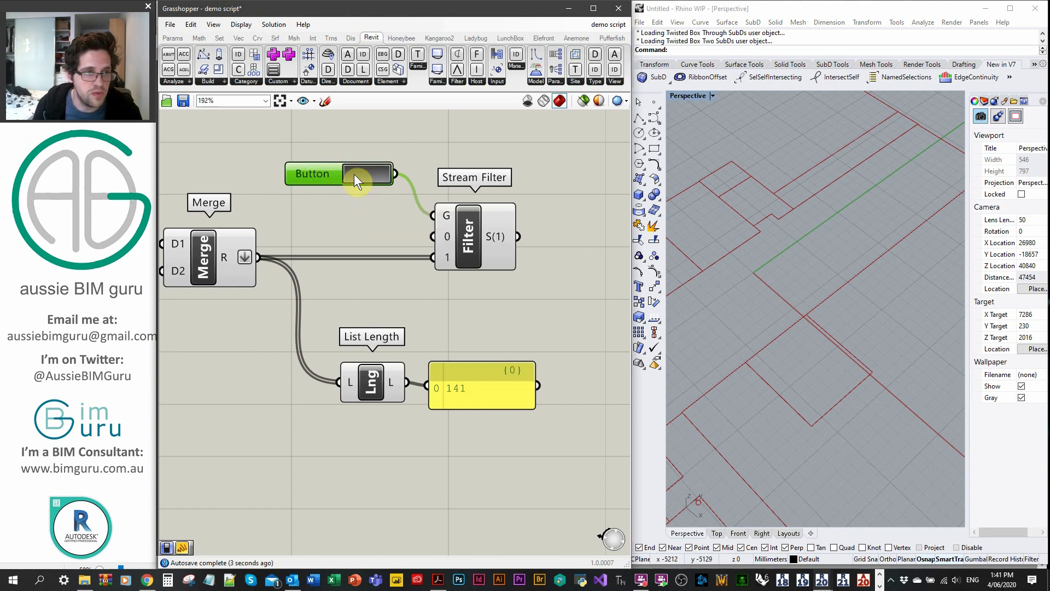
{"action": "left_click", "coordinate": [354, 174]}
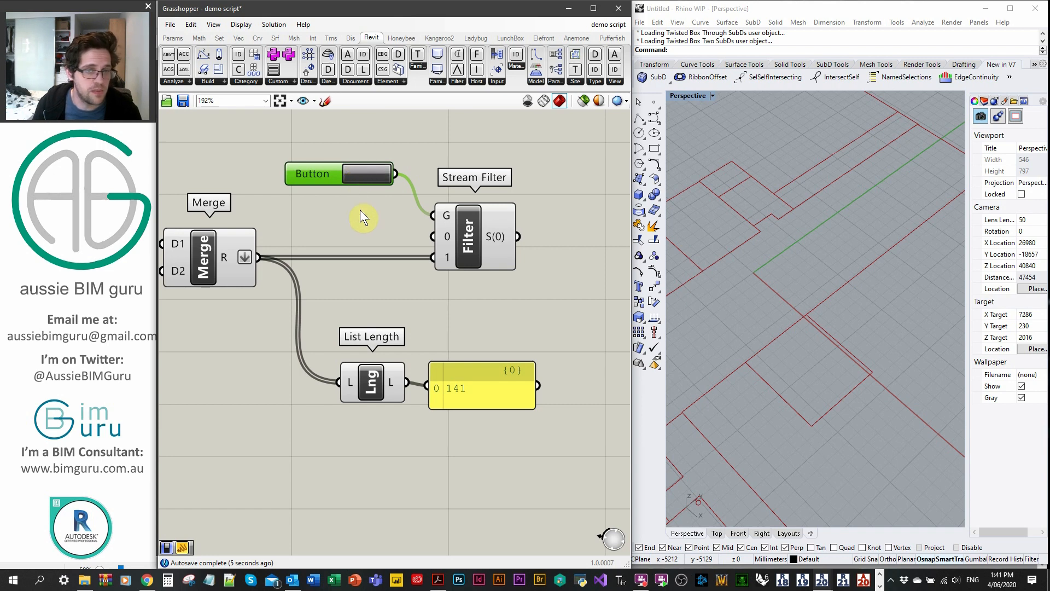
Add the Revit Active View component and place it above the Button.
{"action": "scroll", "coordinate": [360, 211], "scroll_direction": "down", "scroll_amount": 1}
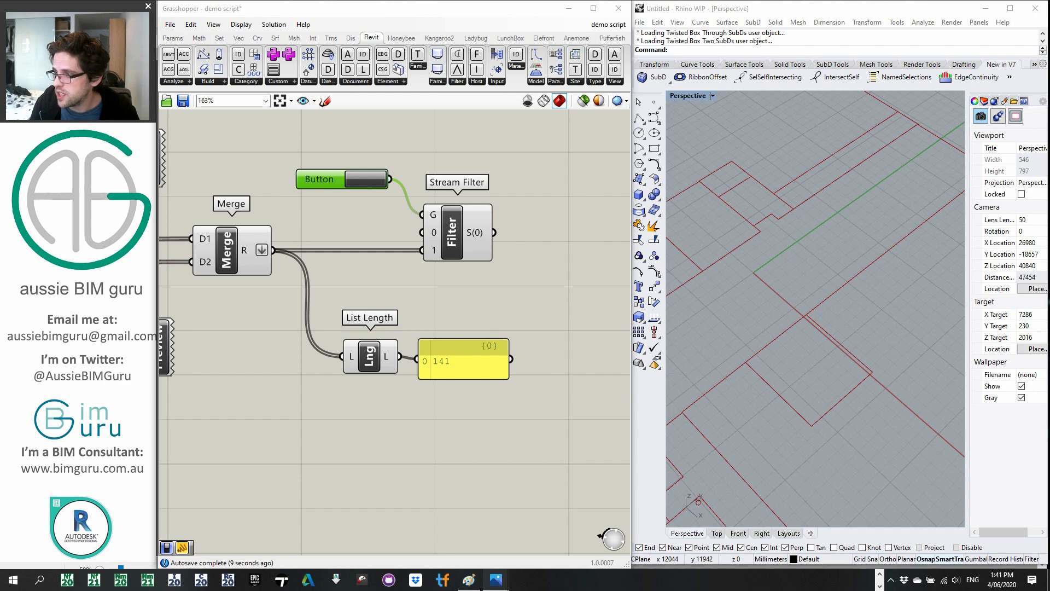
{"action": "right_click_drag", "start_coordinate": [525, 189], "coordinate": [436, 233]}
{"action": "left_click", "coordinate": [615, 81]}
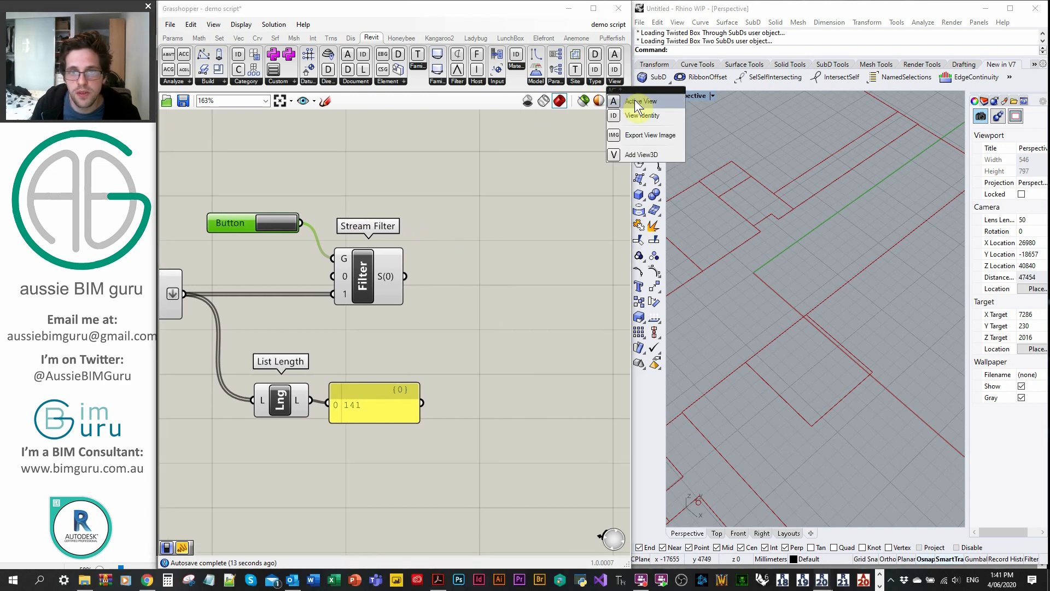
{"action": "left_click", "coordinate": [638, 102]}
{"action": "left_click", "coordinate": [317, 131]}
{"action": "right_click_drag", "start_coordinate": [431, 184], "coordinate": [439, 228]}
{"action": "left_click_drag", "start_coordinate": [347, 184], "coordinate": [286, 160]}
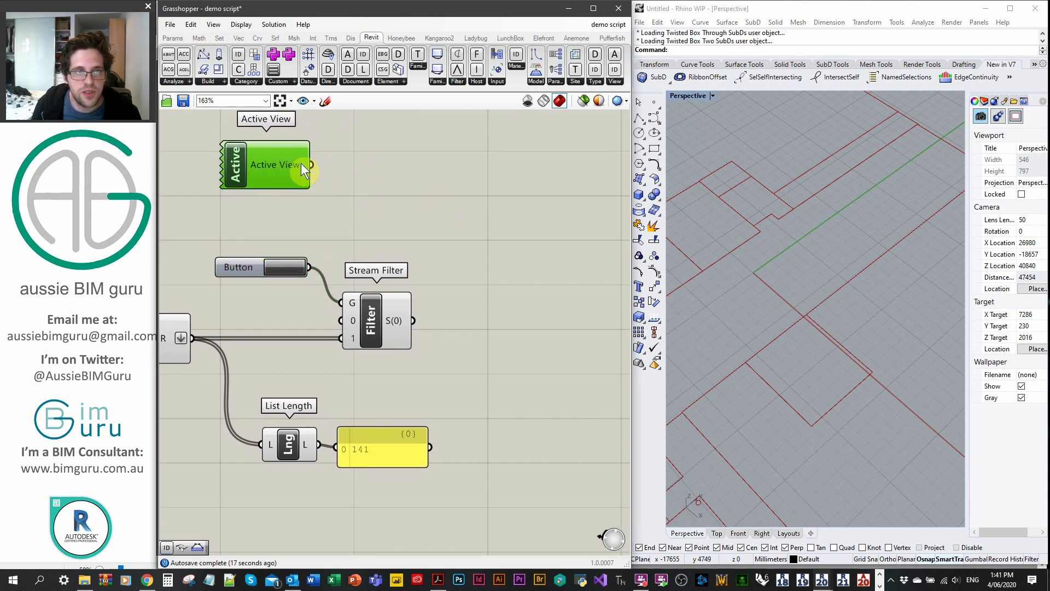
{"action": "left_click", "coordinate": [382, 183]}
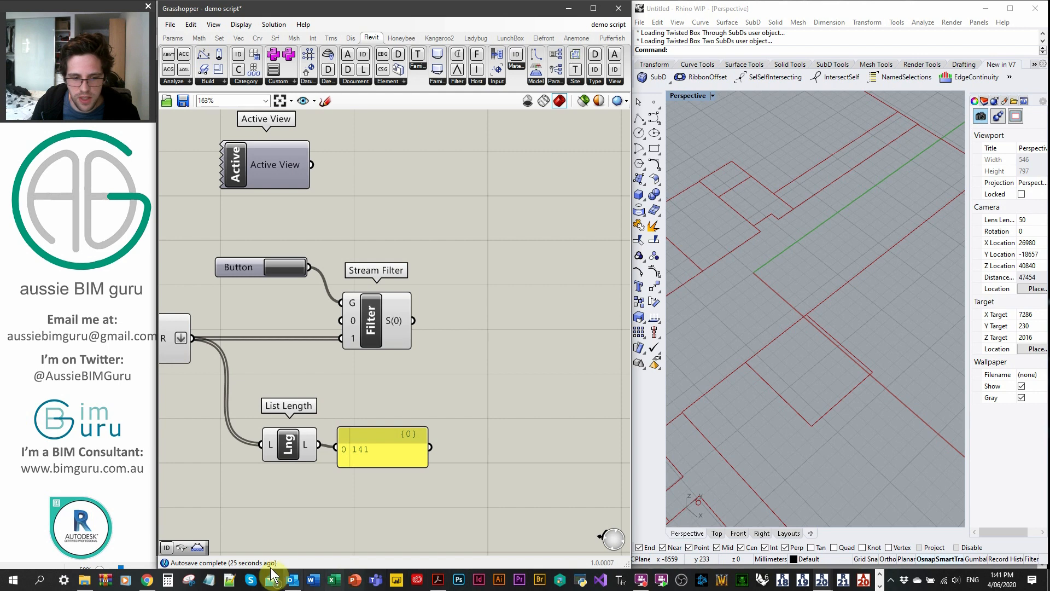
Switch to Photos and bring up the second open reference image.
{"action": "left_click", "coordinate": [880, 585]}
{"action": "mouse_move", "coordinate": [496, 583]}
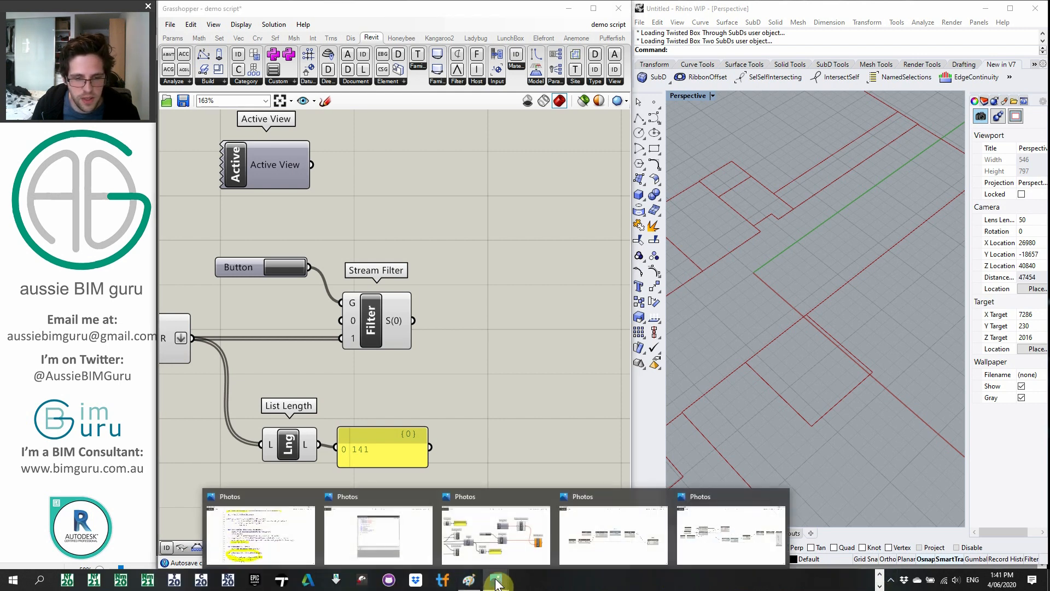
{"action": "left_click", "coordinate": [401, 550]}
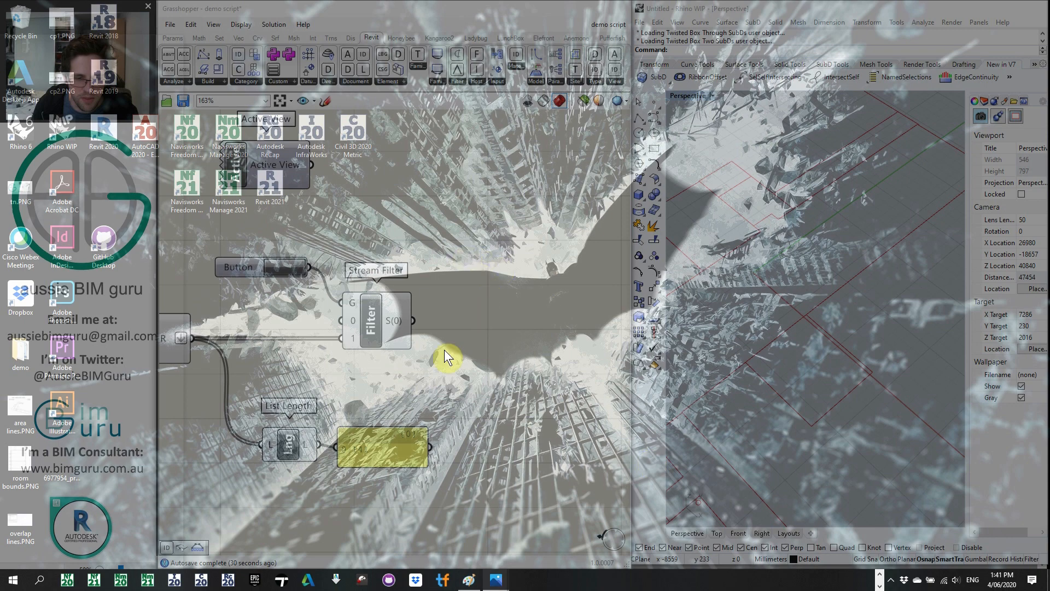
Duplicate the Room Geometry component from the start of the script and place the copy beside the Stream Filter.
{"action": "right_click_drag", "start_coordinate": [453, 349], "coordinate": [415, 356]}
{"action": "scroll", "coordinate": [482, 310], "scroll_direction": "down", "scroll_amount": 5}
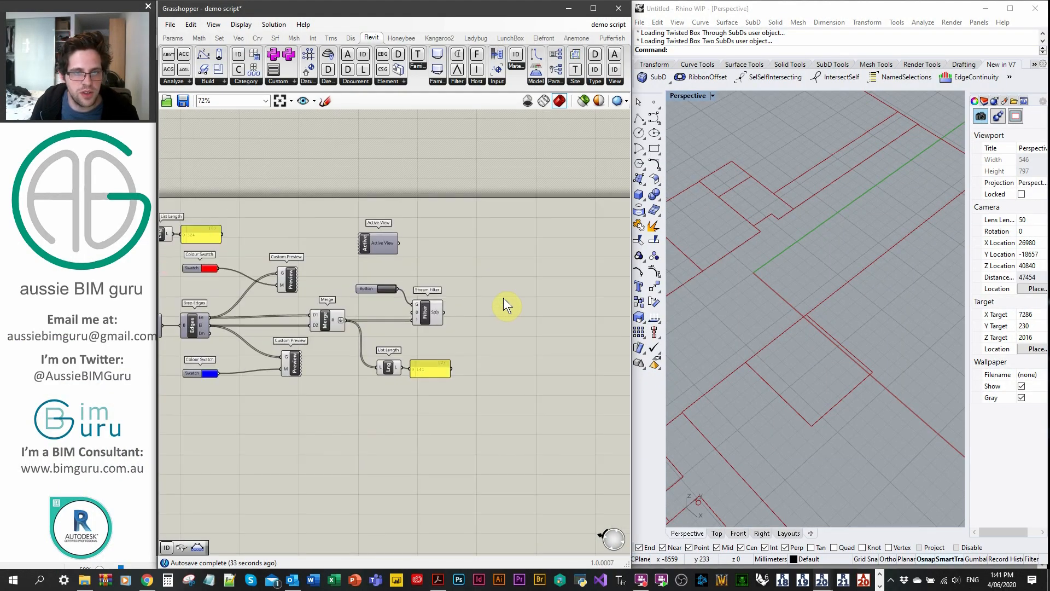
{"action": "scroll", "coordinate": [327, 252], "scroll_direction": "up", "scroll_amount": 3}
{"action": "right_click_drag", "start_coordinate": [307, 346], "coordinate": [332, 300]}
{"action": "left_click", "coordinate": [344, 249]}
{"action": "scroll", "coordinate": [343, 250], "scroll_direction": "down", "scroll_amount": 3}
{"action": "scroll", "coordinate": [478, 252], "scroll_direction": "up", "scroll_amount": 4}
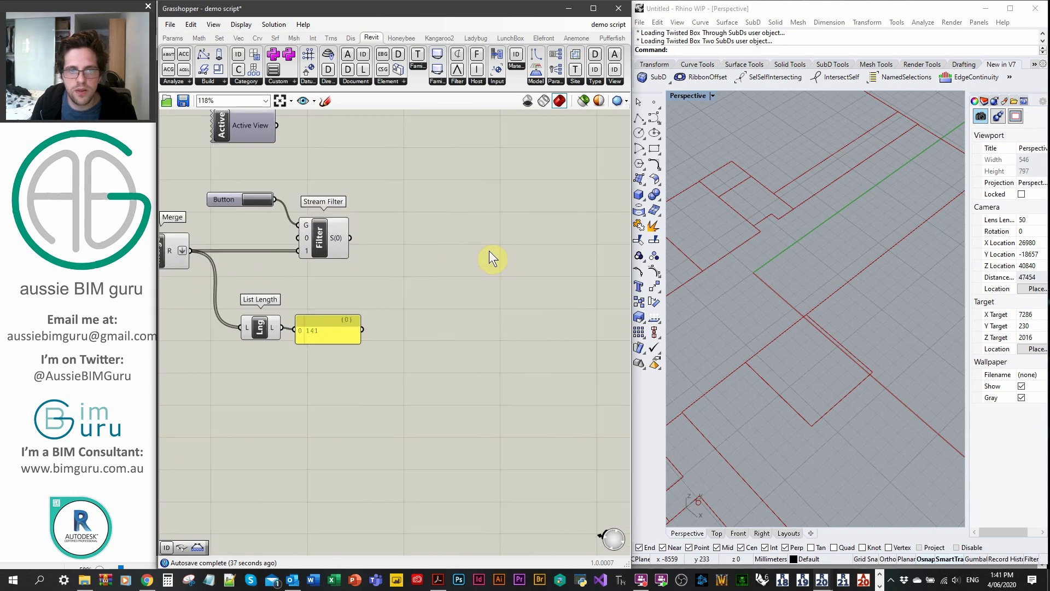
{"action": "scroll", "coordinate": [511, 252], "scroll_direction": "down", "scroll_amount": 5}
{"action": "right_click_drag", "start_coordinate": [283, 299], "coordinate": [412, 291]}
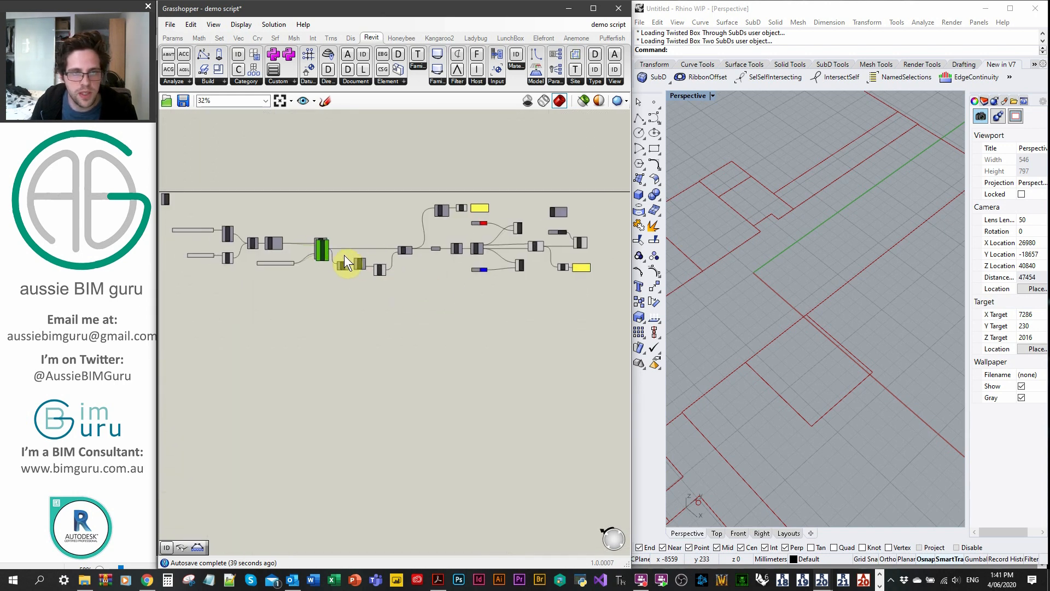
{"action": "left_click_drag", "start_coordinate": [325, 248], "coordinate": [610, 244], "text": "alt"}
{"action": "scroll", "coordinate": [534, 256], "scroll_direction": "up", "scroll_amount": 4}
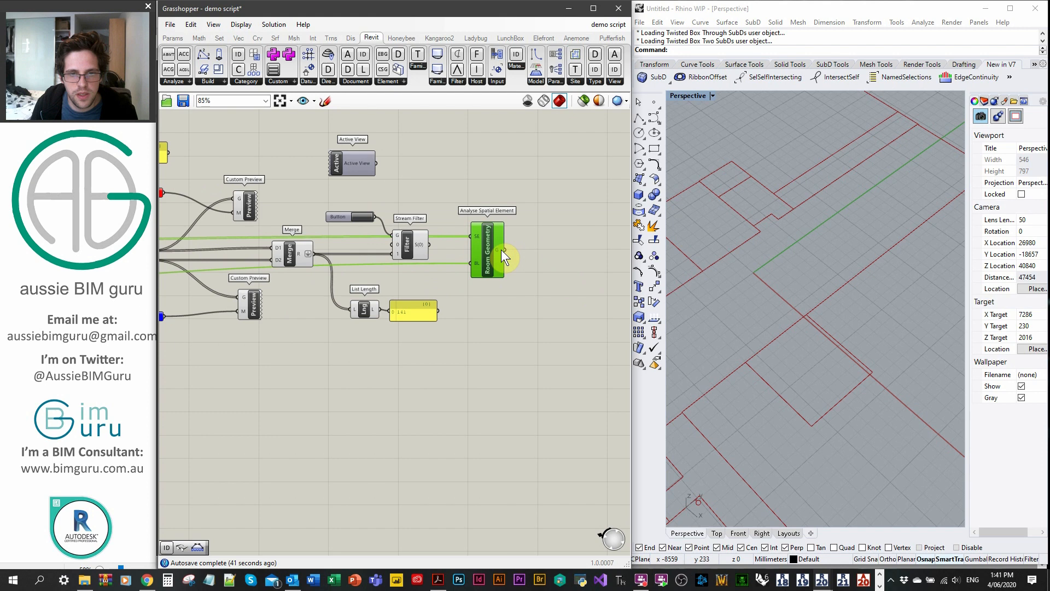
{"action": "double_click", "coordinate": [500, 189]}
{"action": "type", "text": "//"}
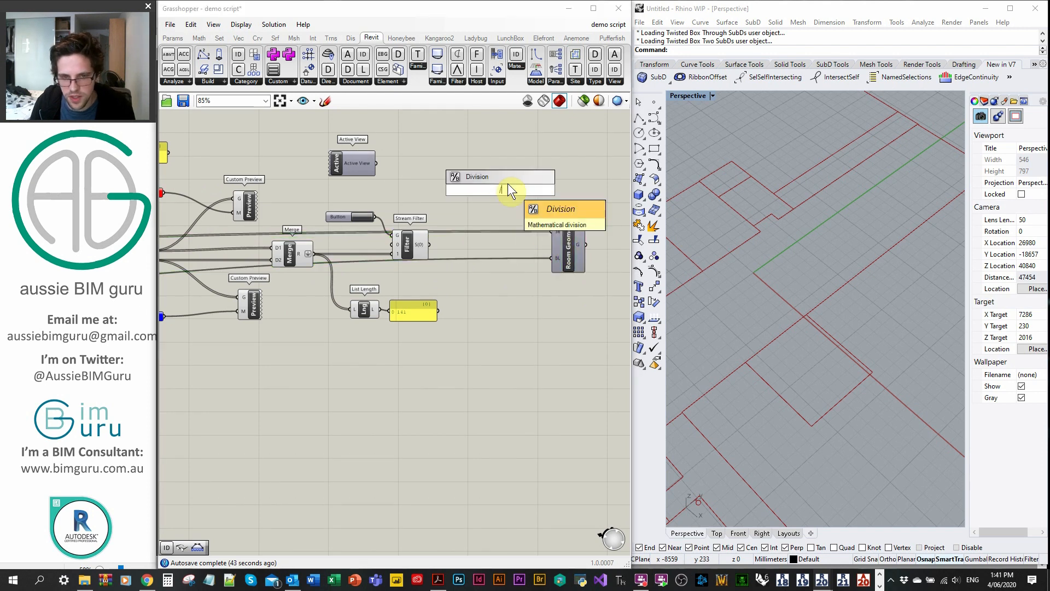
{"action": "key", "text": "Return"}
{"action": "scroll", "coordinate": [520, 200], "scroll_direction": "up", "scroll_amount": 2}
{"action": "left_click_drag", "start_coordinate": [549, 184], "coordinate": [500, 254]}
{"action": "left_click", "coordinate": [483, 186]}
{"action": "key", "text": "Delete"}
Remove the second input from the copied Room Geometry component and rename the component Get Sketchplane.
{"action": "scroll", "coordinate": [497, 254], "scroll_direction": "up", "scroll_amount": 3}
{"action": "scroll", "coordinate": [497, 254], "scroll_direction": "up", "scroll_amount": 1}
{"action": "left_click", "coordinate": [497, 255]}
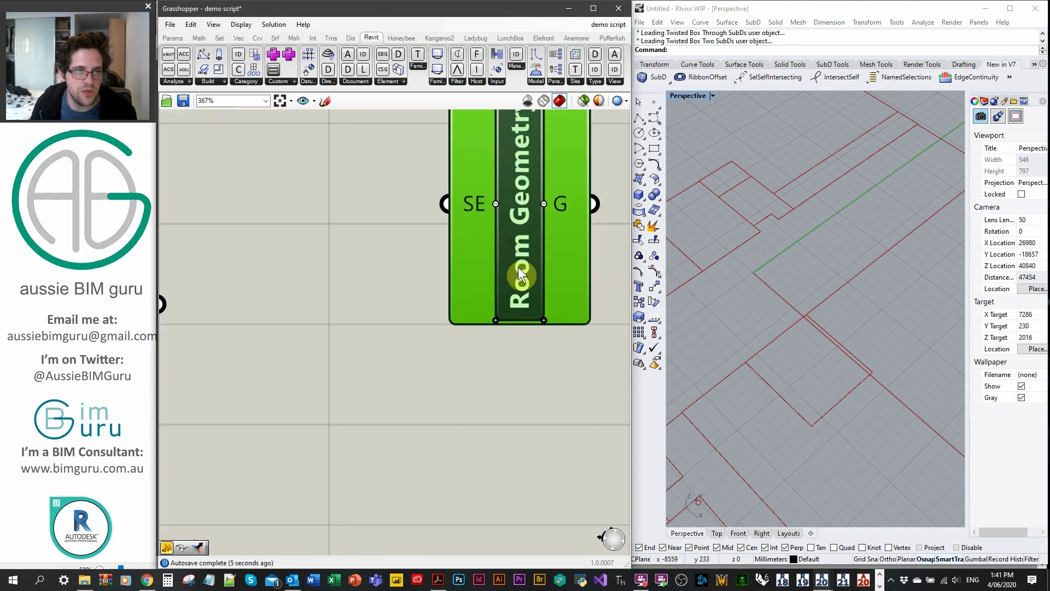
{"action": "scroll", "coordinate": [517, 267], "scroll_direction": "down", "scroll_amount": 2}
{"action": "right_click", "coordinate": [519, 212]}
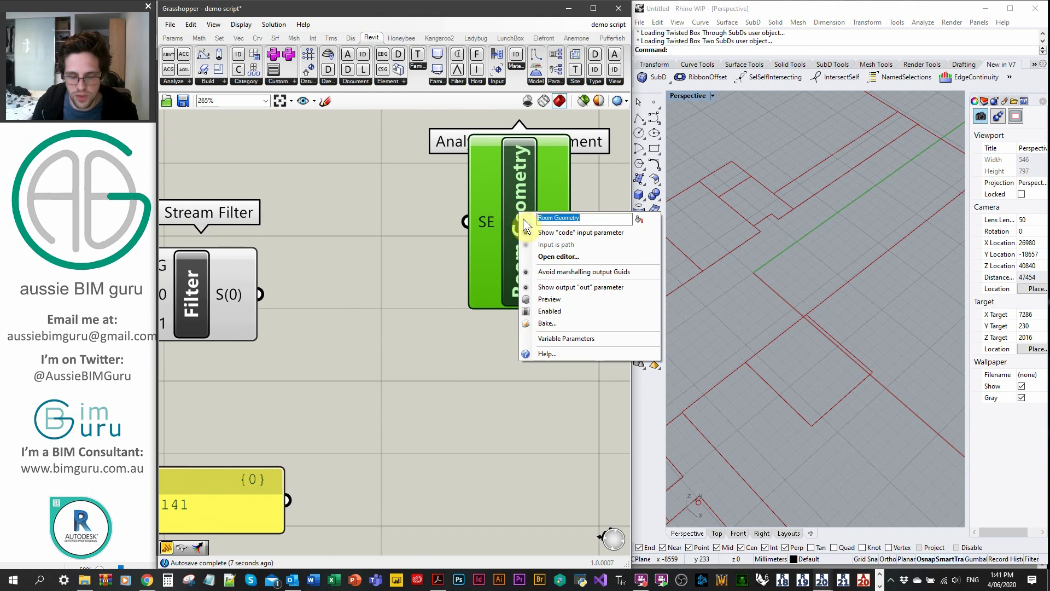
{"action": "type", "text": "Get S"}
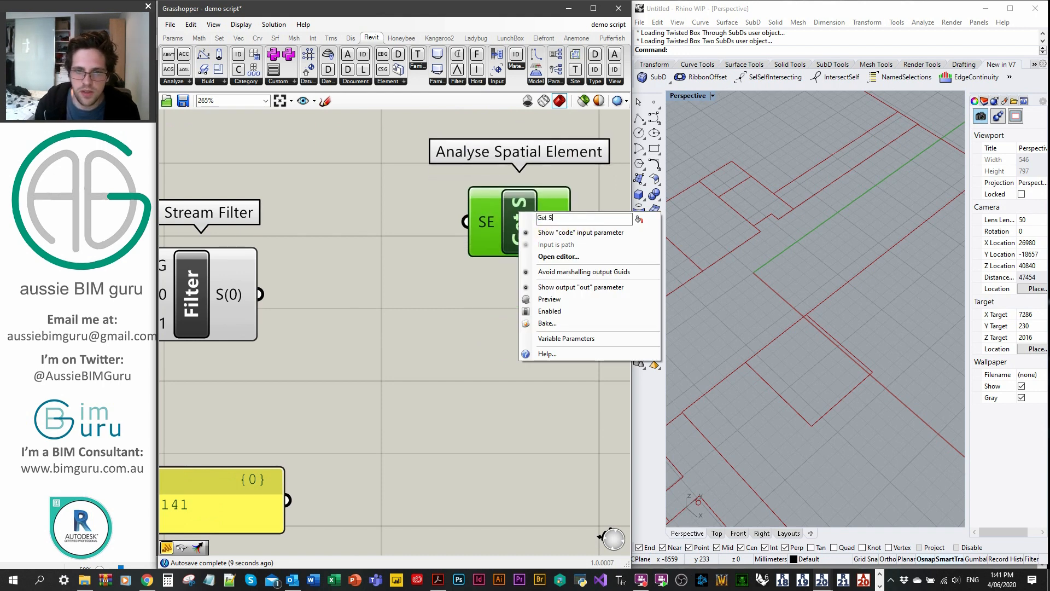
{"action": "type", "text": "ketchp"}
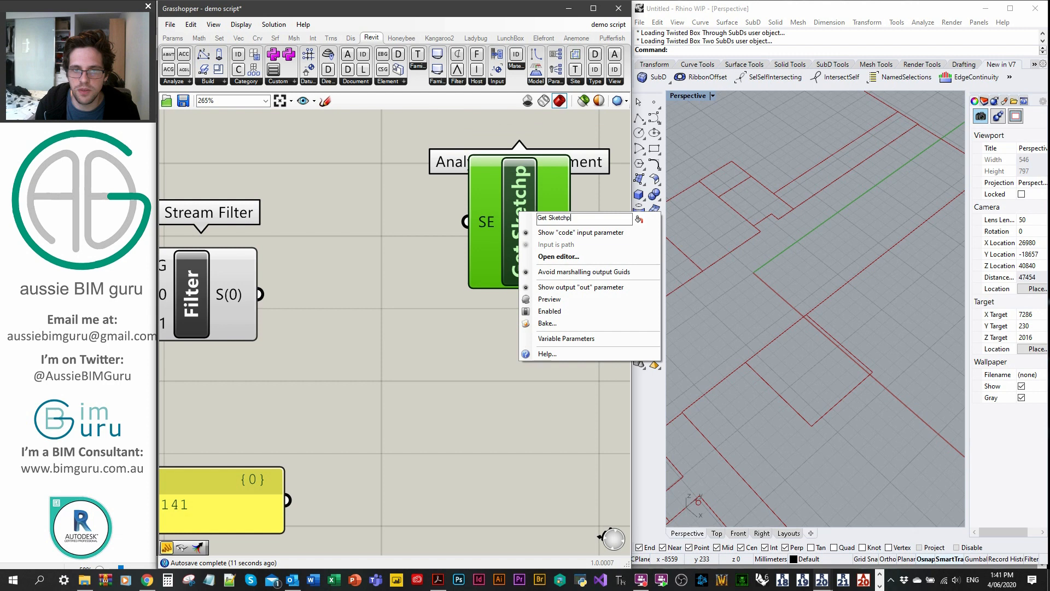
{"action": "type", "text": "lane"}
{"action": "key", "text": "Return"}
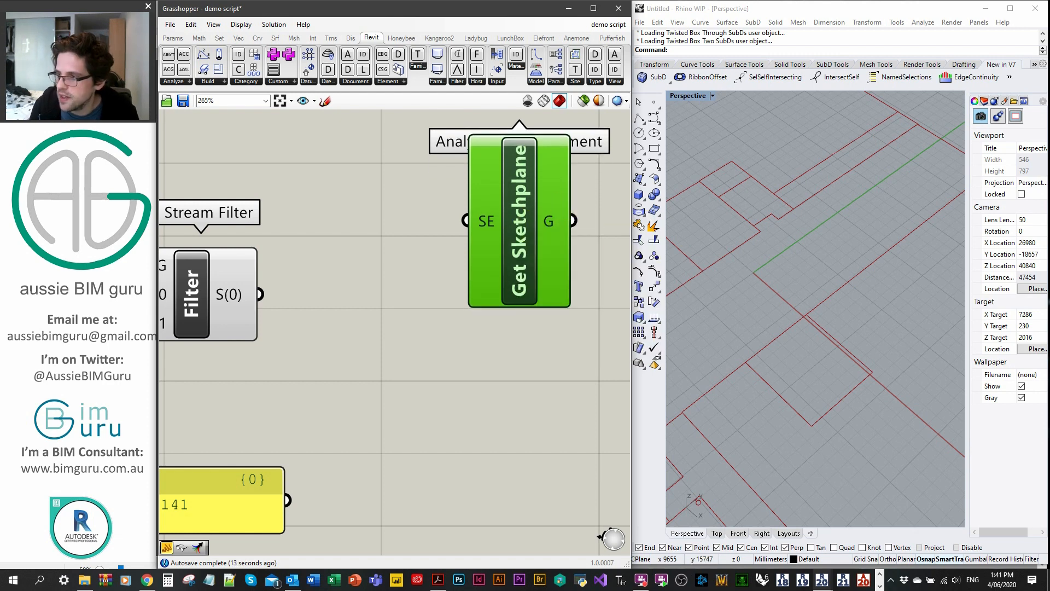
Rename the Get Sketchplane component's input to AP and its output to SP.
{"action": "scroll", "coordinate": [496, 580], "scroll_direction": "down", "scroll_amount": 1}
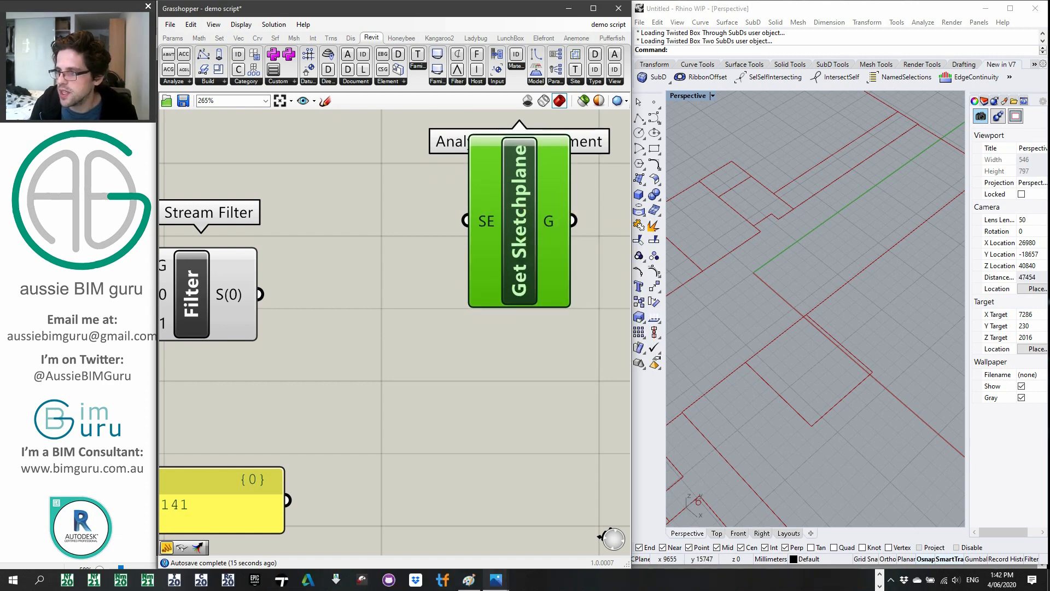
{"action": "scroll", "coordinate": [496, 580], "scroll_direction": "up", "scroll_amount": 1}
{"action": "scroll", "coordinate": [480, 233], "scroll_direction": "up", "scroll_amount": 2}
{"action": "right_click", "coordinate": [488, 215]}
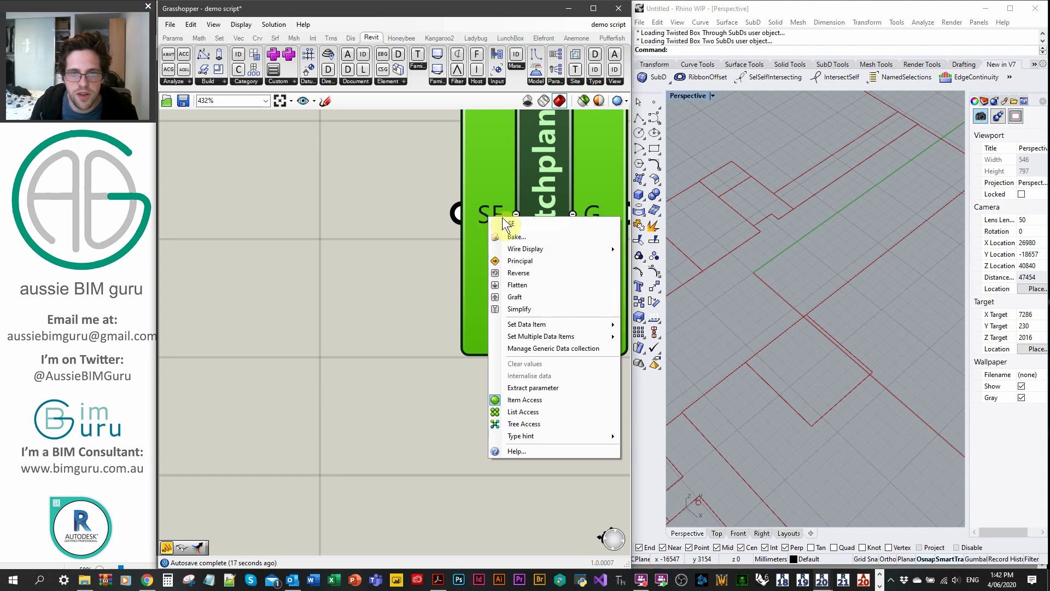
{"action": "type", "text": "AP"}
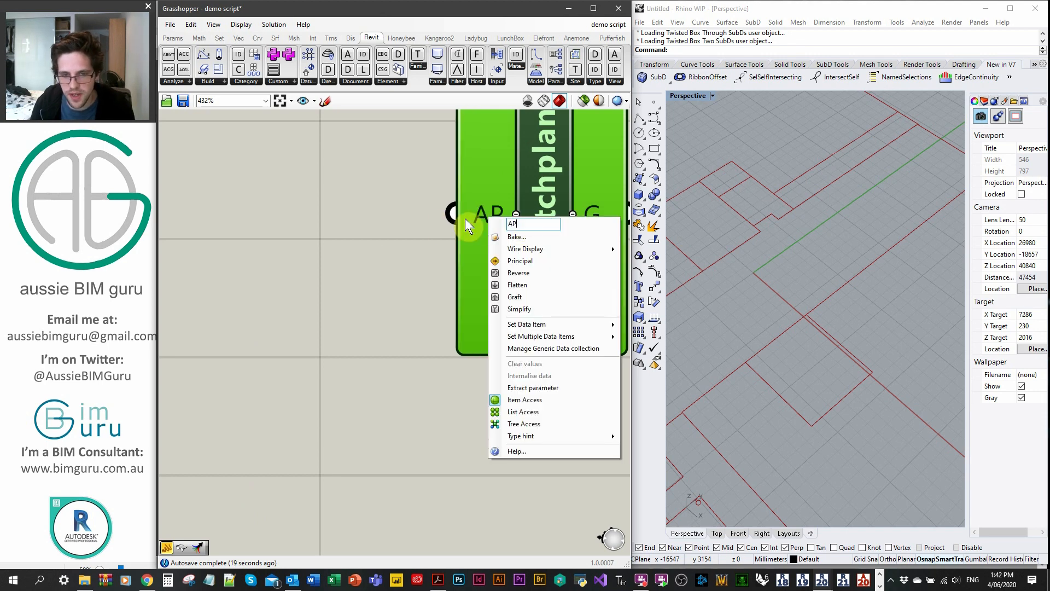
{"action": "left_click", "coordinate": [404, 224]}
{"action": "right_click_drag", "start_coordinate": [437, 264], "coordinate": [346, 287]}
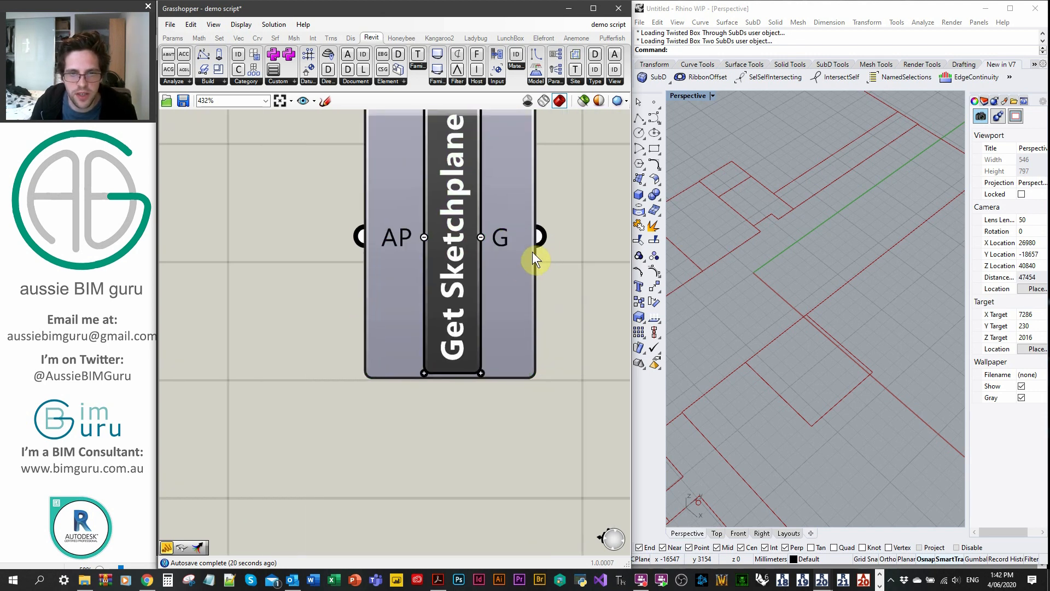
{"action": "right_click", "coordinate": [508, 237]}
{"action": "type", "text": "SP"}
{"action": "left_click", "coordinate": [378, 300]}
{"action": "scroll", "coordinate": [416, 312], "scroll_direction": "down", "scroll_amount": 3}
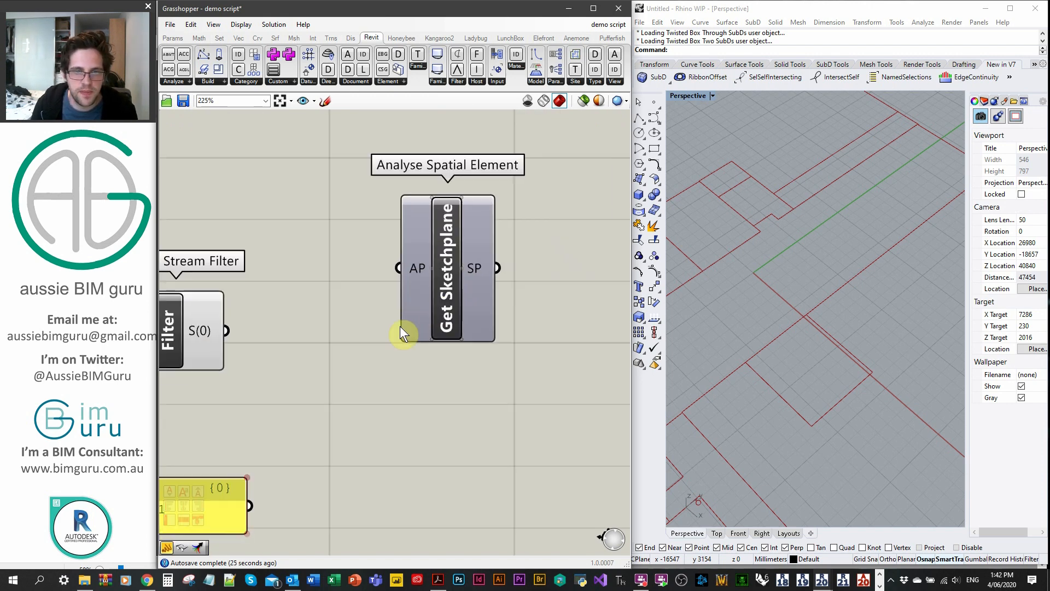
Replace all code below the import statements in the Get Sketchplane script with "SP = AP.SketchPlane" and accept it.
{"action": "right_click_drag", "start_coordinate": [346, 317], "coordinate": [438, 300]}
{"action": "right_click", "coordinate": [540, 234]}
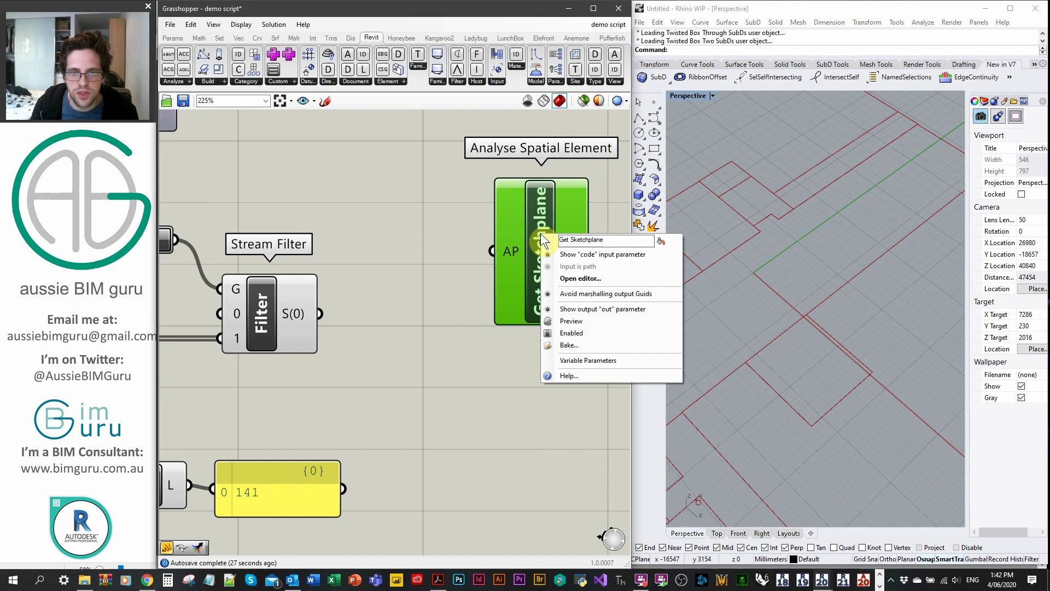
{"action": "left_click", "coordinate": [582, 277]}
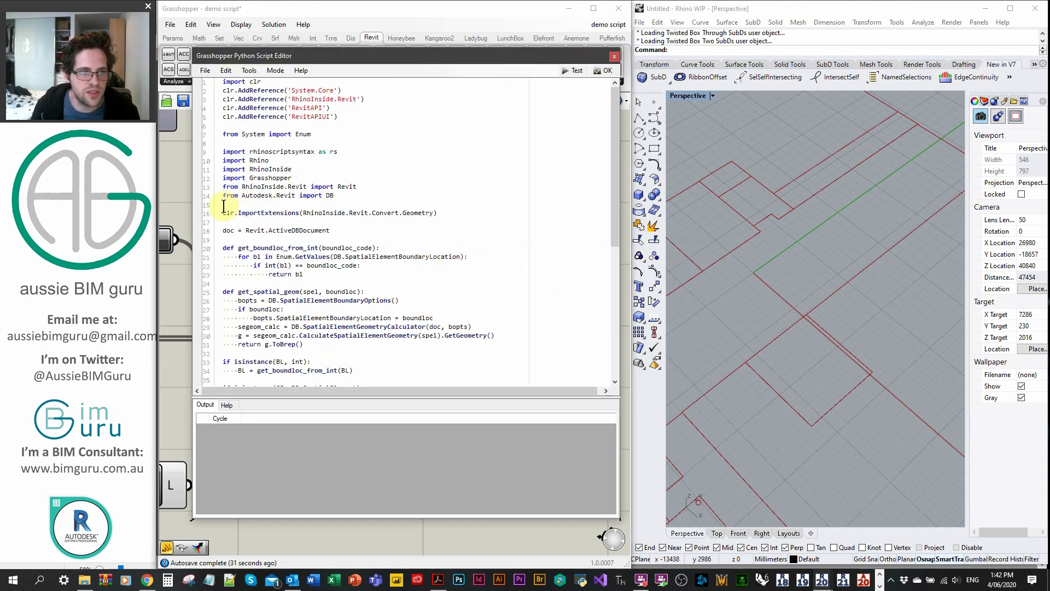
{"action": "left_click_drag", "start_coordinate": [223, 213], "coordinate": [531, 429]}
{"action": "key", "text": "Delete"}
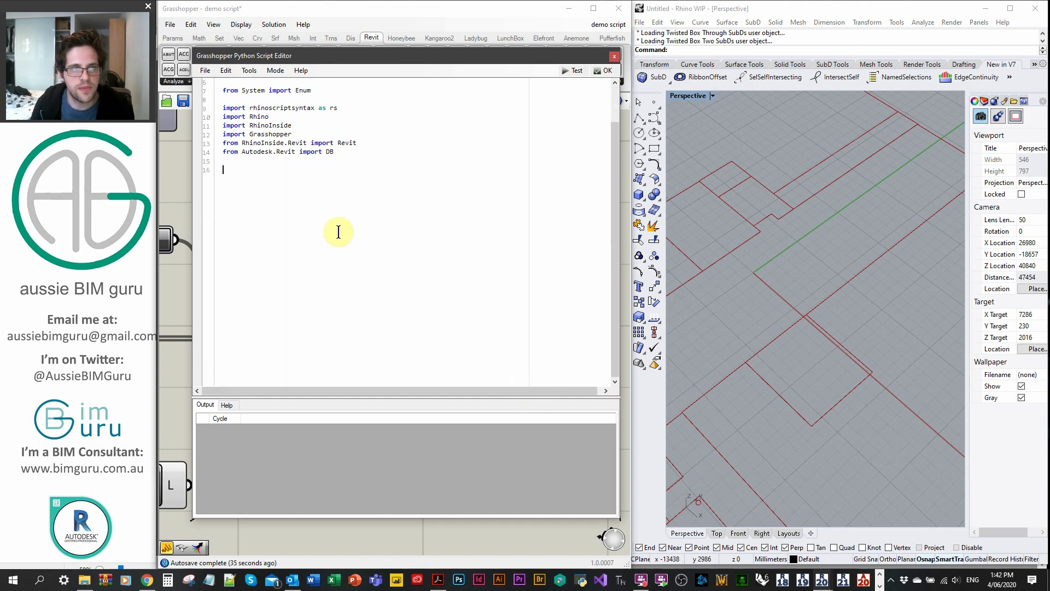
{"action": "scroll", "coordinate": [346, 233], "scroll_direction": "up", "scroll_amount": 2}
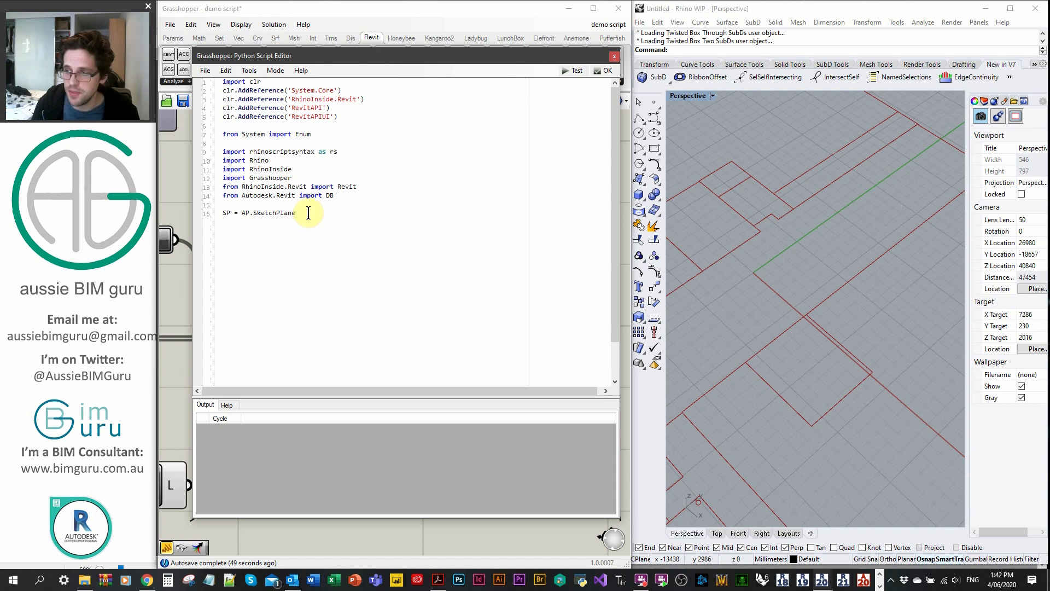
{"action": "left_click", "coordinate": [604, 70]}
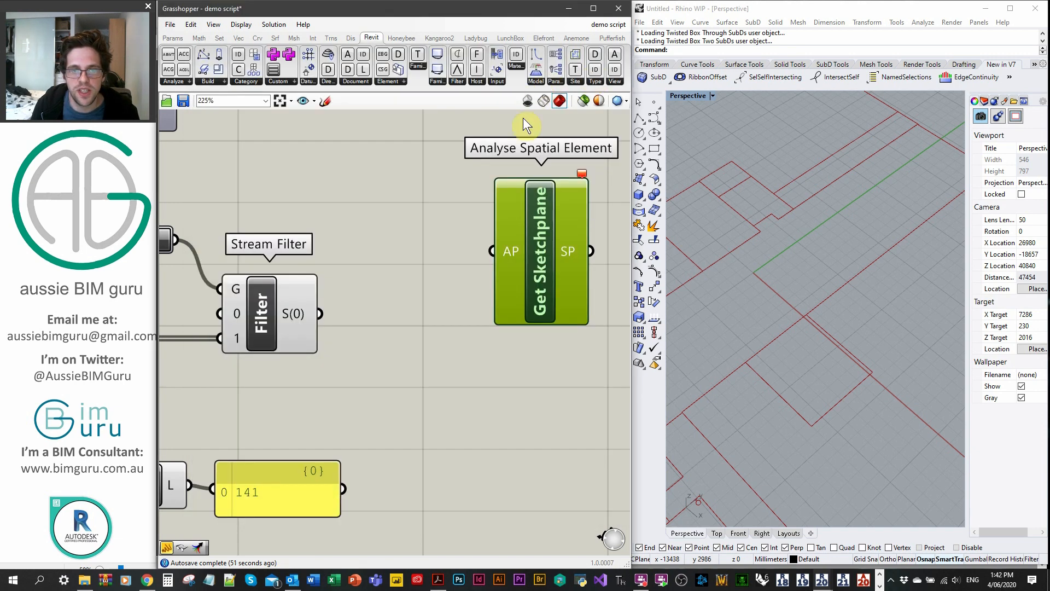
Connect the Active View output to Get Sketchplane's AP input and move Get Sketchplane beside Active View.
{"action": "scroll", "coordinate": [476, 221], "scroll_direction": "down", "scroll_amount": 2}
{"action": "mouse_move", "coordinate": [290, 148]}
{"action": "left_mouse_down"}
{"action": "mouse_move", "coordinate": [458, 241]}
{"action": "mouse_move", "coordinate": [484, 242]}
{"action": "left_mouse_up"}
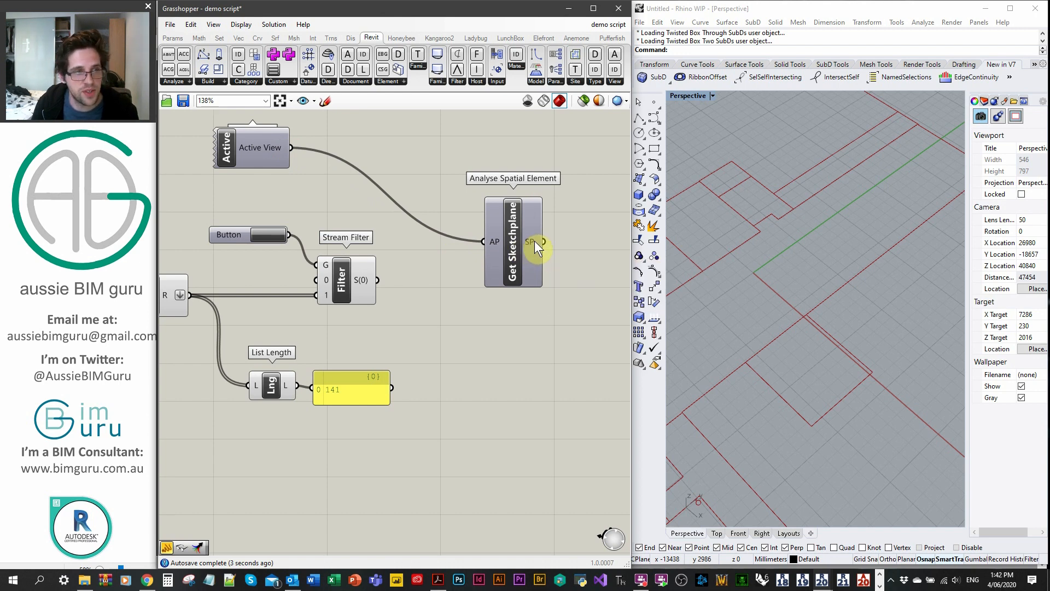
{"action": "left_click_drag", "start_coordinate": [501, 250], "coordinate": [337, 153]}
{"action": "right_click_drag", "start_coordinate": [436, 161], "coordinate": [439, 206]}
{"action": "left_click", "coordinate": [474, 211]}
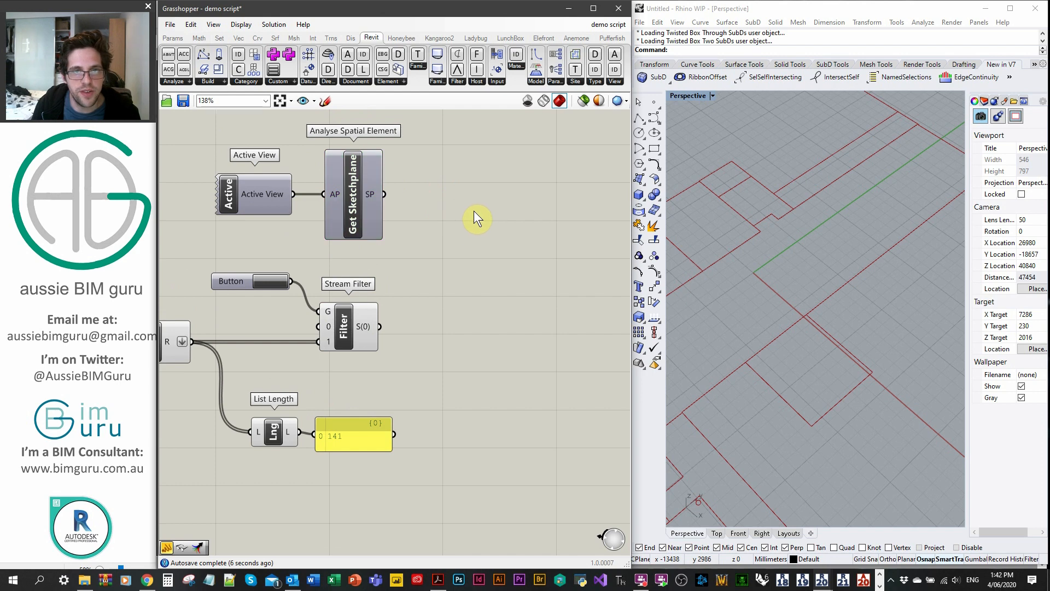
Add the Revit Add ModelLine component and place it some distance beyond the Stream Filter.
{"action": "left_click", "coordinate": [536, 82]}
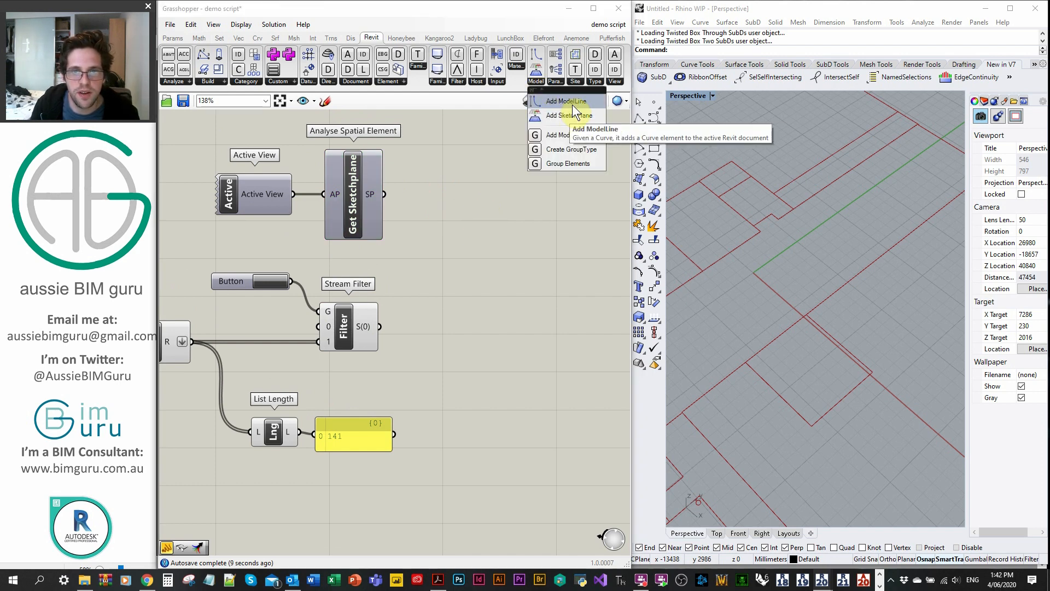
{"action": "left_click_drag", "start_coordinate": [569, 104], "coordinate": [559, 275]}
{"action": "right_click_drag", "start_coordinate": [560, 274], "coordinate": [455, 239]}
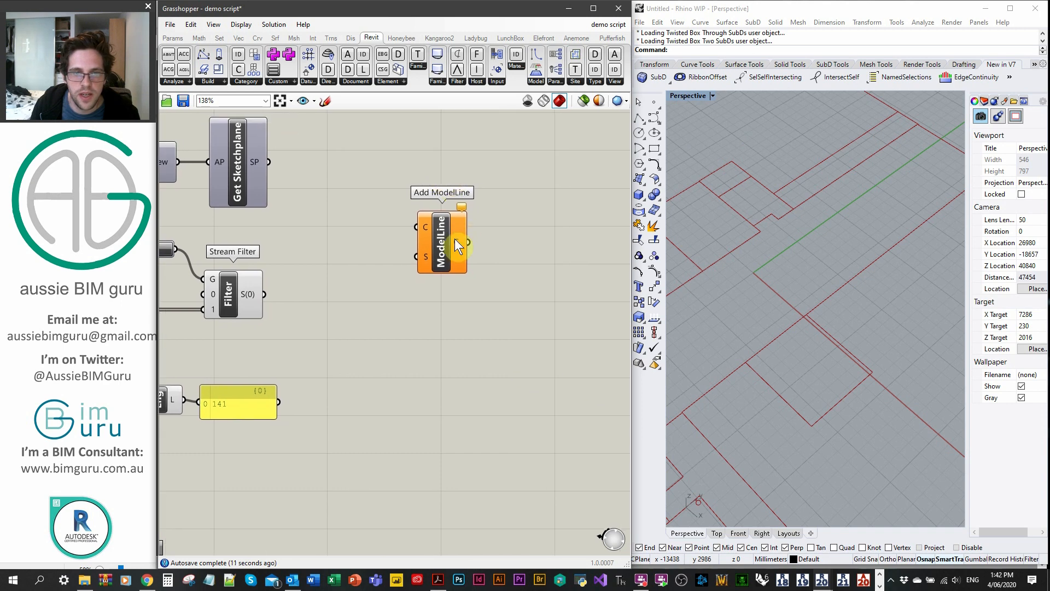
{"action": "left_click_drag", "start_coordinate": [455, 239], "coordinate": [519, 258]}
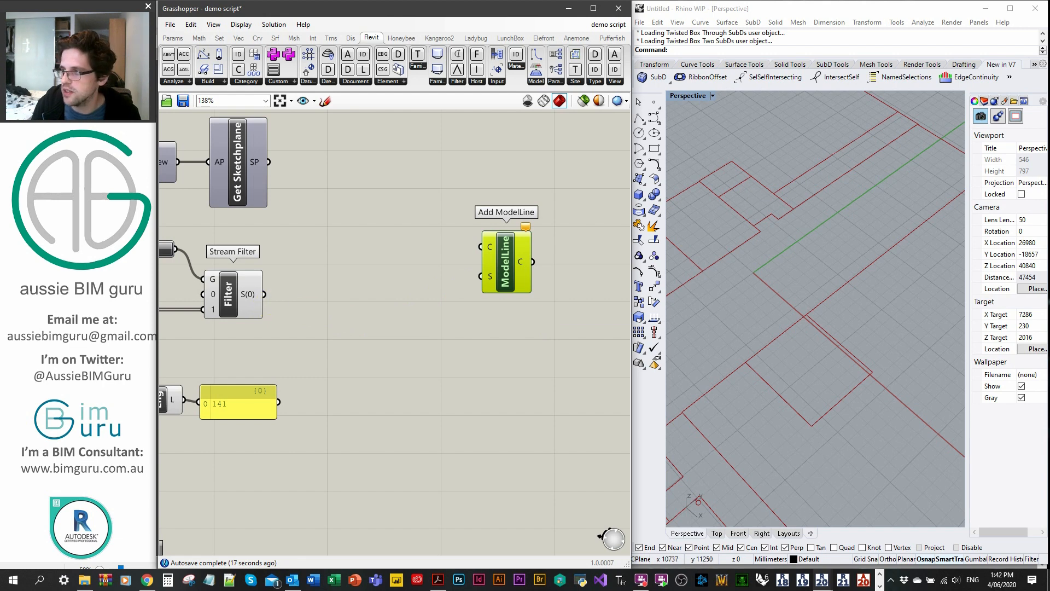
Turn off the geometry preview of the Merge component.
{"action": "right_click_drag", "start_coordinate": [324, 323], "coordinate": [553, 322]}
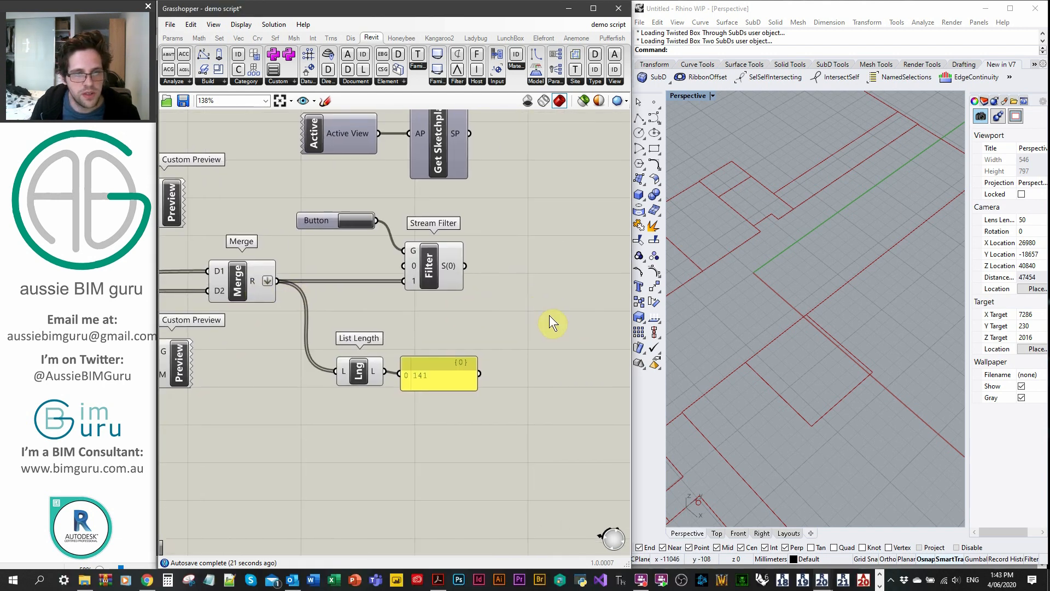
{"action": "right_click", "coordinate": [239, 280]}
{"action": "left_click", "coordinate": [497, 316]}
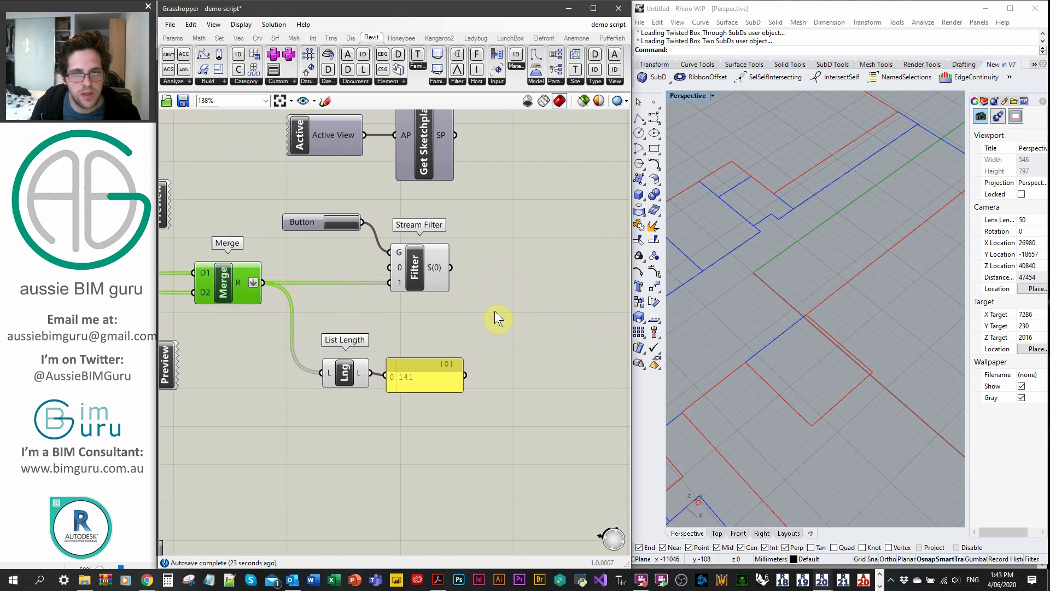
Connect the Stream Filter output to Add ModelLine's curve input and the SP output to its sketch plane input.
{"action": "right_click_drag", "start_coordinate": [497, 317], "coordinate": [348, 275]}
{"action": "scroll", "coordinate": [345, 271], "scroll_direction": "down", "scroll_amount": 2}
{"action": "left_click_drag", "start_coordinate": [340, 266], "coordinate": [543, 264]}
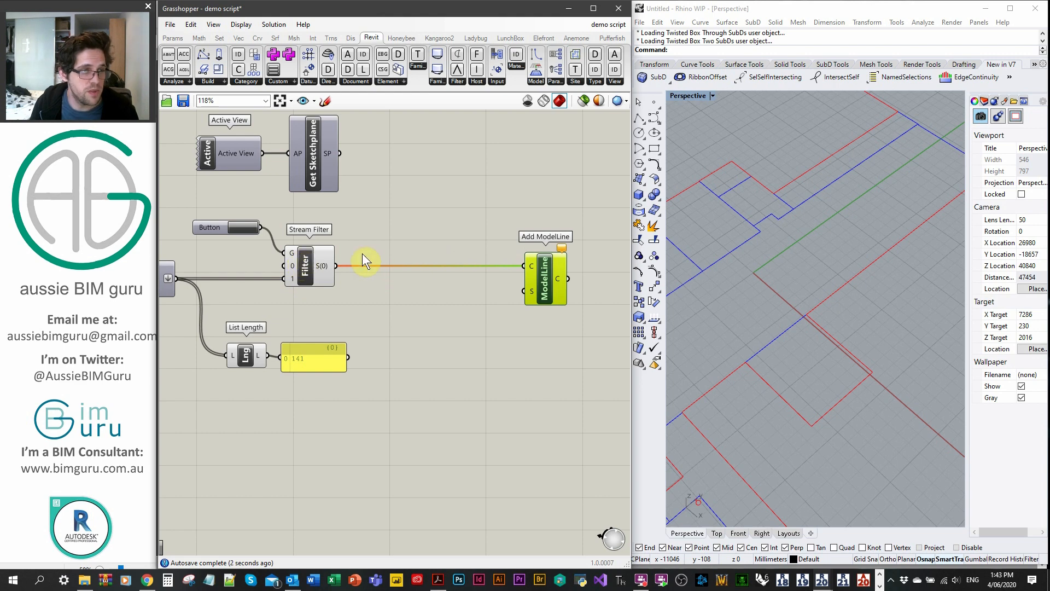
{"action": "left_click", "coordinate": [405, 252]}
{"action": "mouse_move", "coordinate": [339, 153]}
{"action": "left_mouse_down"}
{"action": "mouse_move", "coordinate": [389, 174]}
{"action": "mouse_move", "coordinate": [524, 291]}
{"action": "left_mouse_up"}
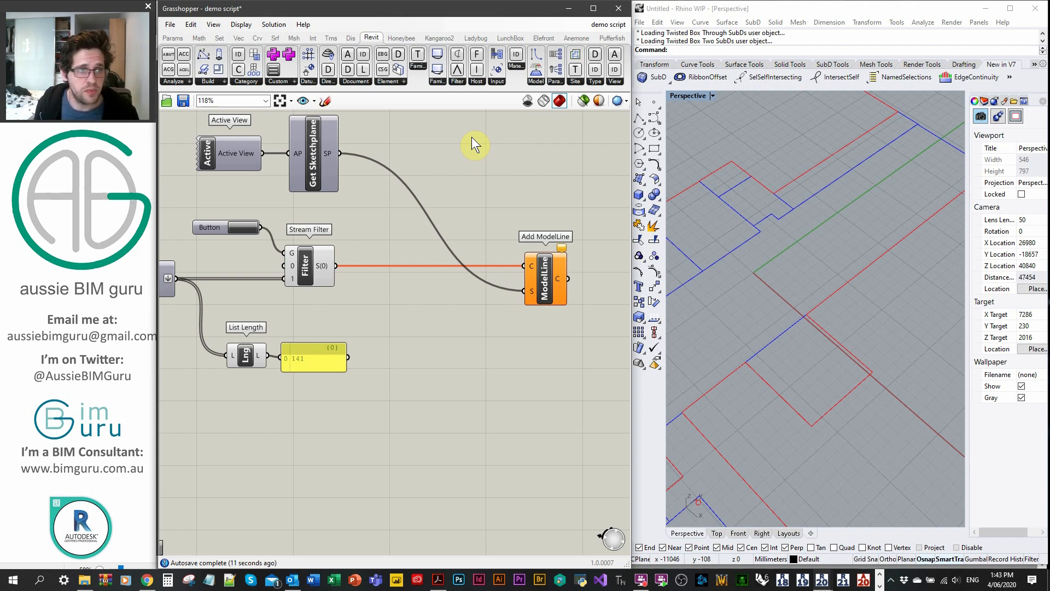
Move the Grasshopper window aside to expose the Revit area plan, and save the script.
{"action": "left_click_drag", "start_coordinate": [424, 14], "coordinate": [839, 16]}
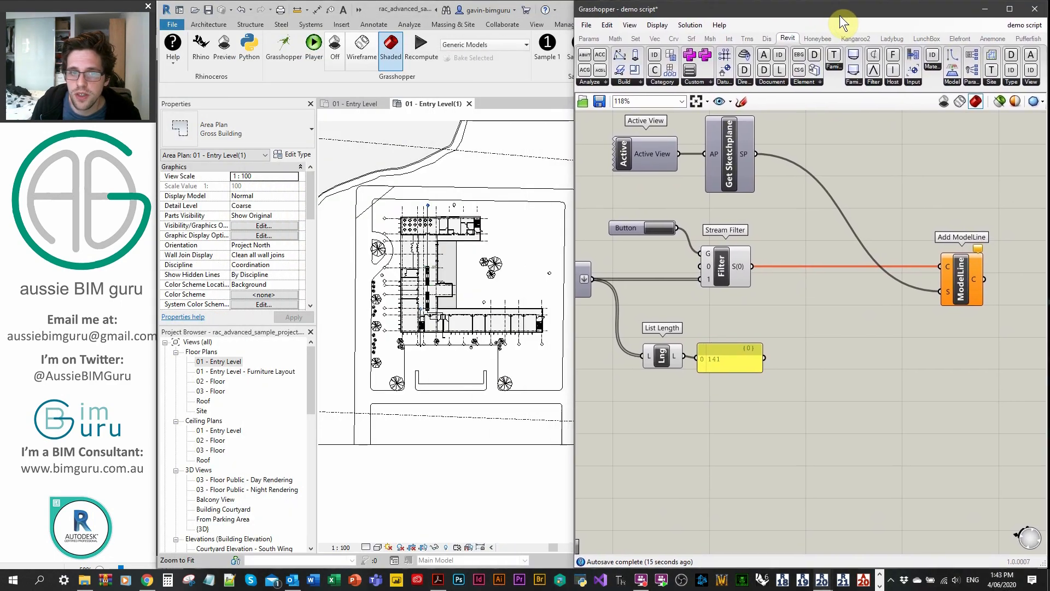
{"action": "scroll", "coordinate": [934, 201], "scroll_direction": "down", "scroll_amount": 4}
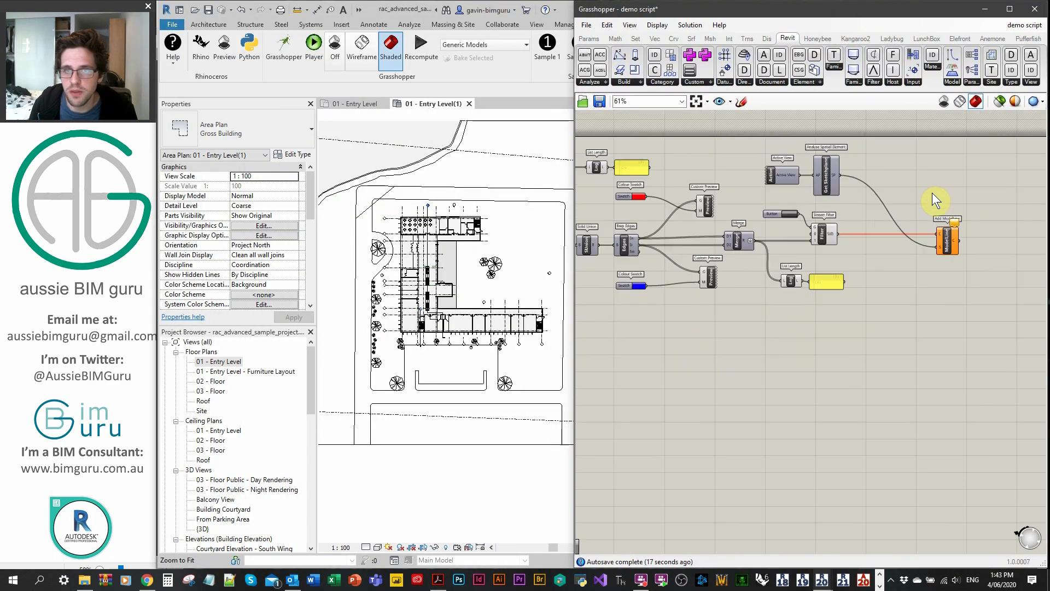
{"action": "key", "text": "ctrl+s"}
Trigger the Button to generate the model lines, and inspect them closely around the double door in the Revit plan.
{"action": "scroll", "coordinate": [744, 186], "scroll_direction": "up", "scroll_amount": 2}
{"action": "scroll", "coordinate": [821, 232], "scroll_direction": "up", "scroll_amount": 5}
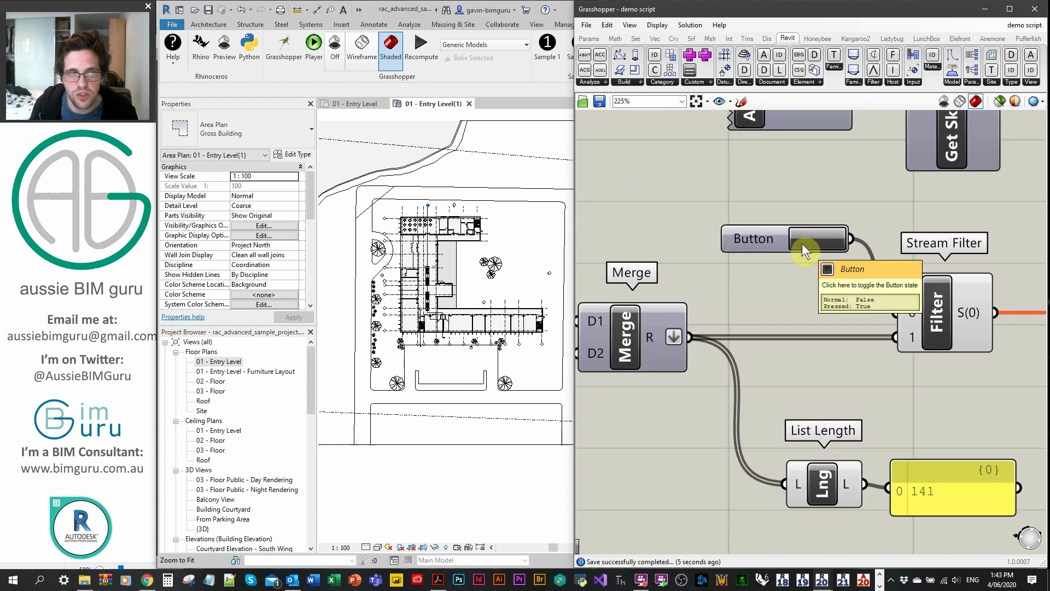
{"action": "scroll", "coordinate": [802, 244], "scroll_direction": "down", "scroll_amount": 3}
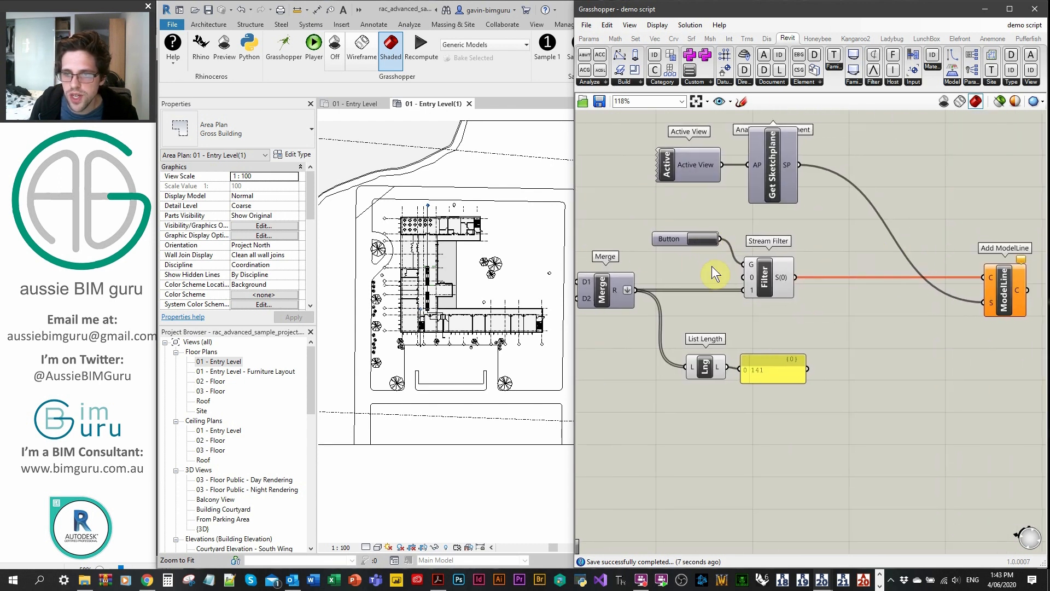
{"action": "left_click", "coordinate": [700, 240]}
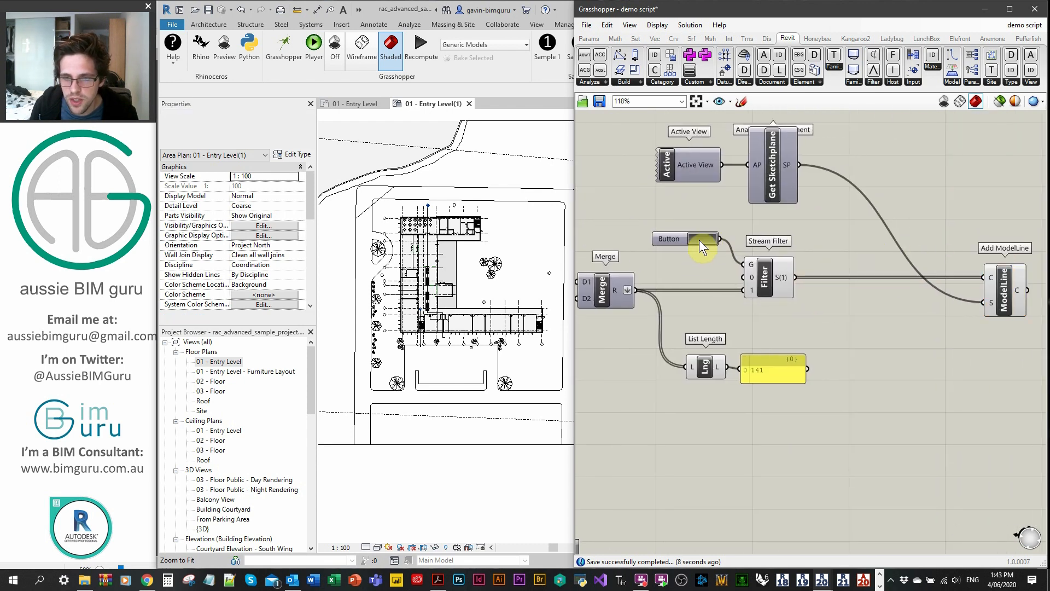
{"action": "left_click", "coordinate": [502, 280]}
{"action": "scroll", "coordinate": [419, 278], "scroll_direction": "up", "scroll_amount": 5}
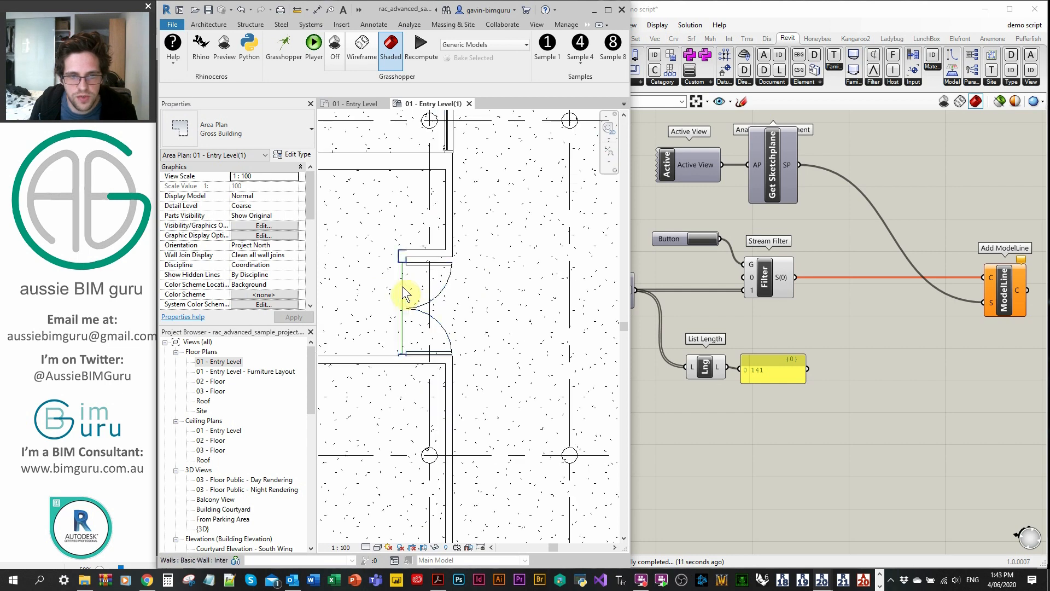
Select the model line across the double door and temporarily isolate its category in the area plan.
{"action": "key", "text": "Tab"}
{"action": "left_click", "coordinate": [404, 293]}
{"action": "key", "text": "h"}
{"action": "key", "text": "c"}
{"action": "scroll", "coordinate": [420, 269], "scroll_direction": "down", "scroll_amount": 5}
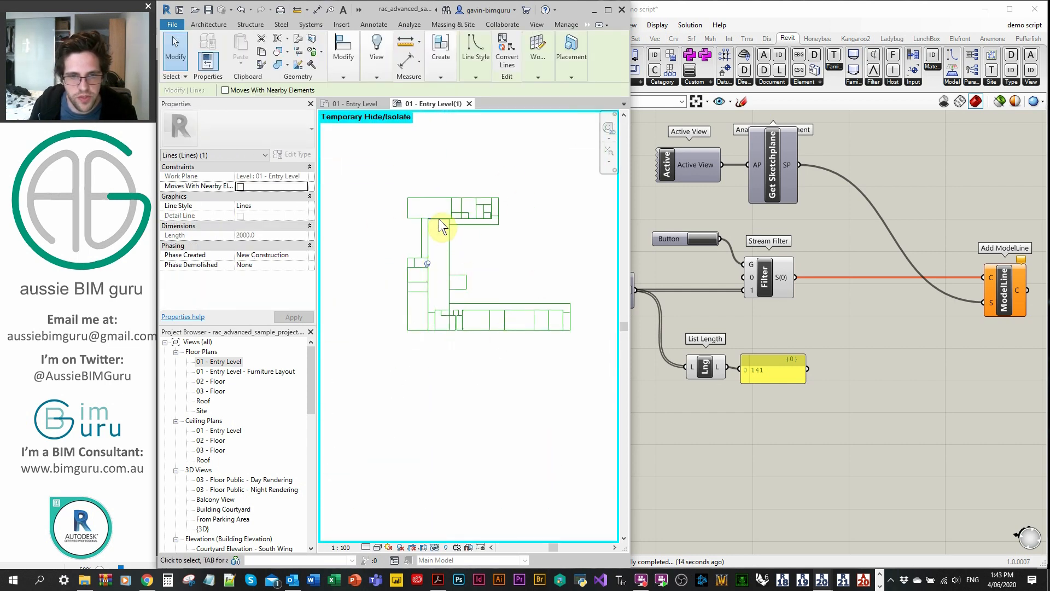
Select all the isolated model lines and unpin them.
{"action": "scroll", "coordinate": [440, 218], "scroll_direction": "up", "scroll_amount": 4}
{"action": "left_click", "coordinate": [442, 216]}
{"action": "scroll", "coordinate": [442, 205], "scroll_direction": "down", "scroll_amount": 5}
{"action": "left_click_drag", "start_coordinate": [592, 358], "coordinate": [386, 174]}
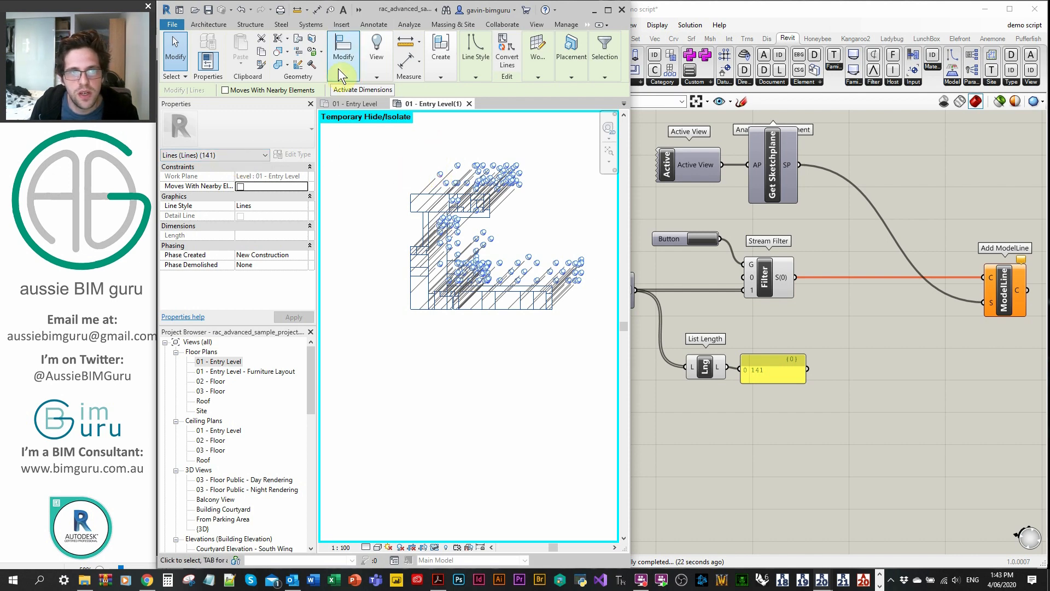
{"action": "mouse_move", "coordinate": [338, 68]}
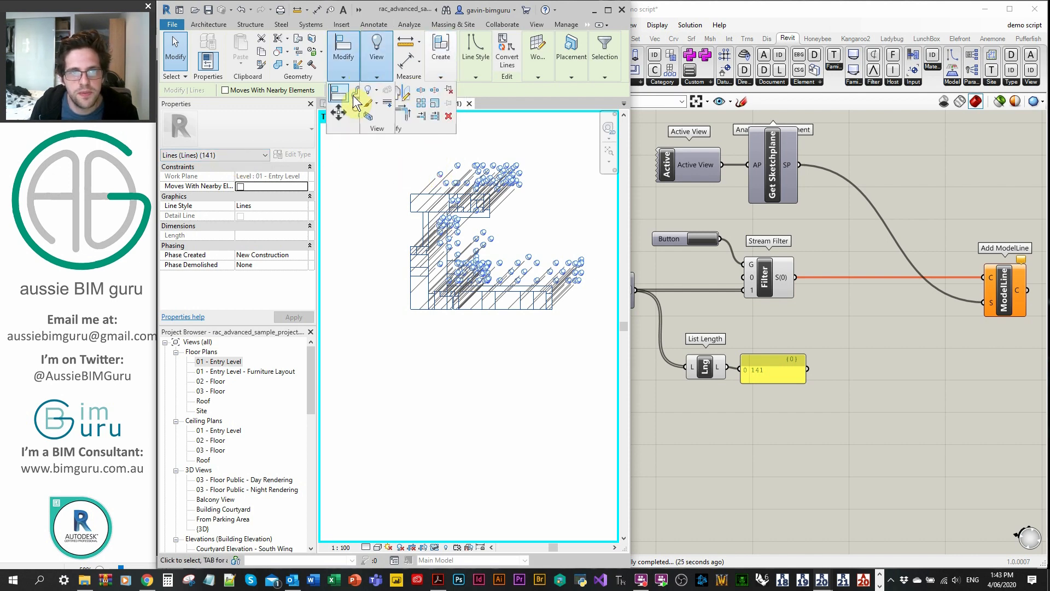
{"action": "left_click", "coordinate": [448, 90]}
{"action": "left_click", "coordinate": [556, 156]}
Stretch the lower end of the vertical model line near the corner down past the horizontal line.
{"action": "scroll", "coordinate": [420, 214], "scroll_direction": "up", "scroll_amount": 1}
{"action": "scroll", "coordinate": [422, 218], "scroll_direction": "up", "scroll_amount": 1}
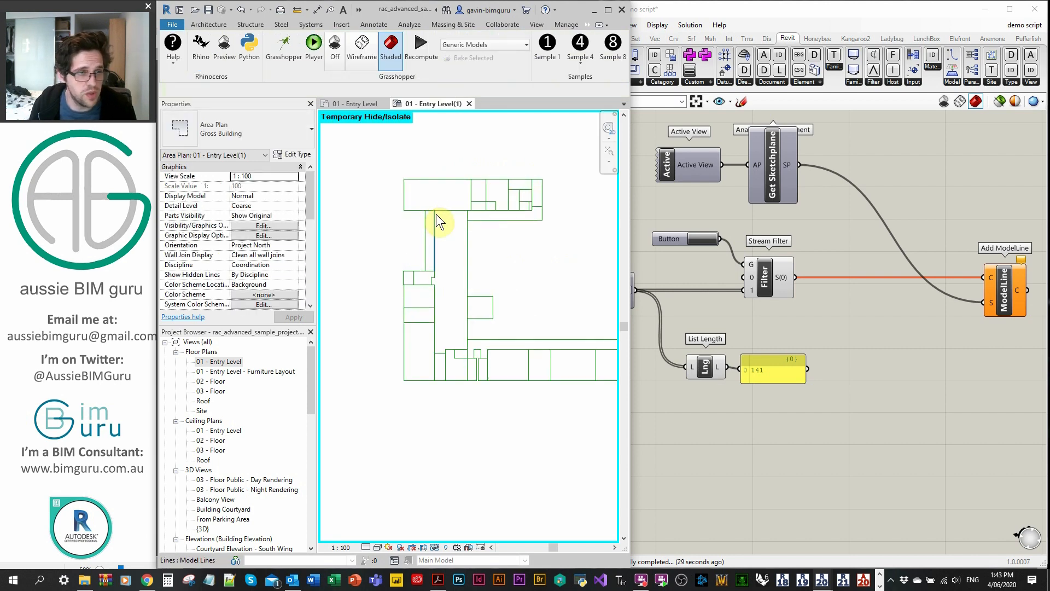
{"action": "scroll", "coordinate": [450, 212], "scroll_direction": "up", "scroll_amount": 1}
{"action": "scroll", "coordinate": [451, 212], "scroll_direction": "up", "scroll_amount": 4}
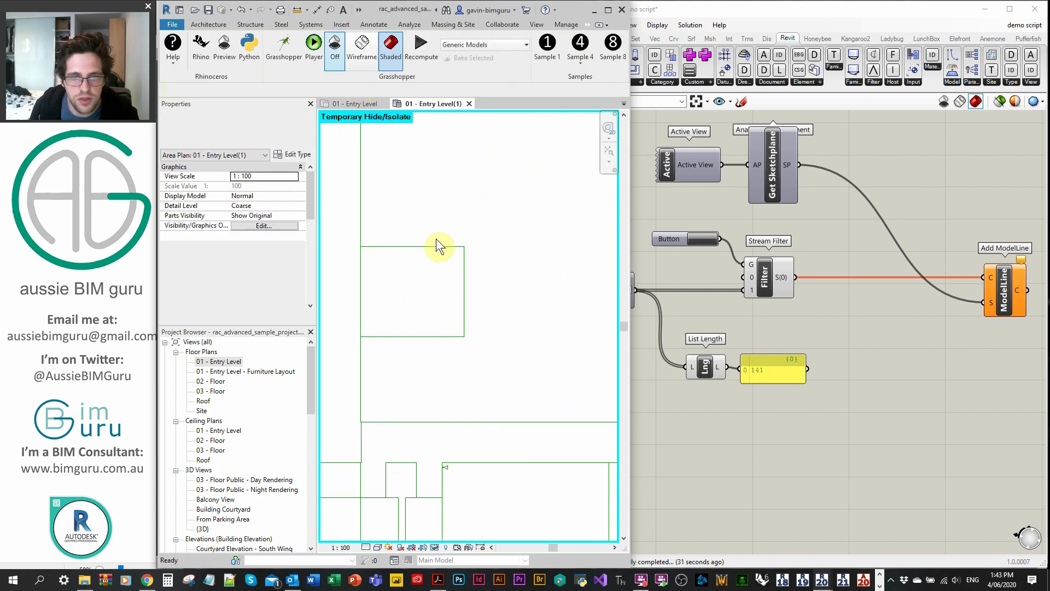
{"action": "scroll", "coordinate": [410, 242], "scroll_direction": "up", "scroll_amount": 2}
{"action": "scroll", "coordinate": [464, 206], "scroll_direction": "down", "scroll_amount": 3}
{"action": "middle_click_drag", "start_coordinate": [444, 370], "coordinate": [427, 137]}
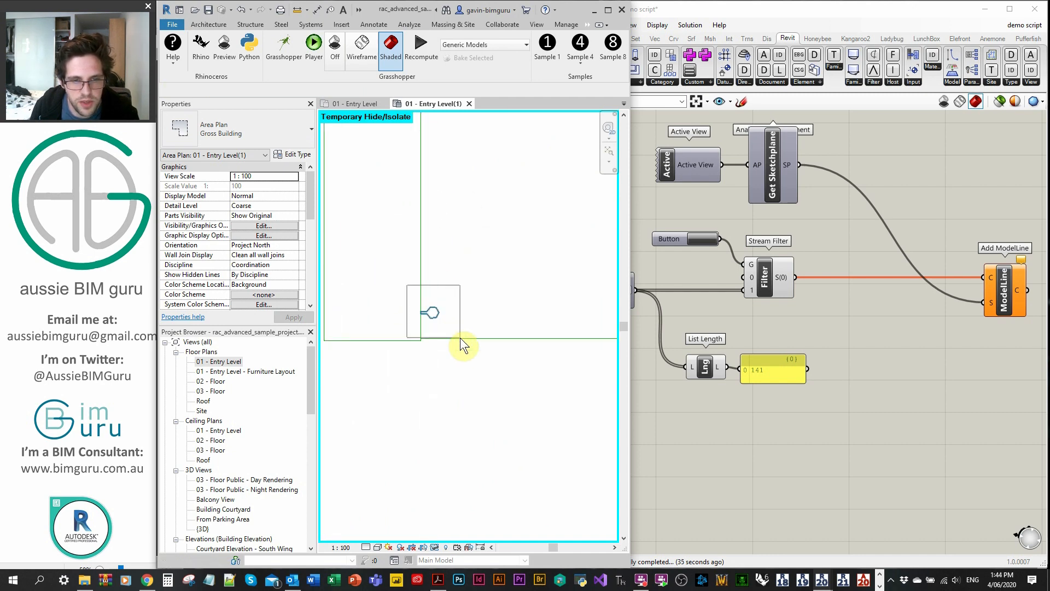
{"action": "left_click", "coordinate": [422, 309]}
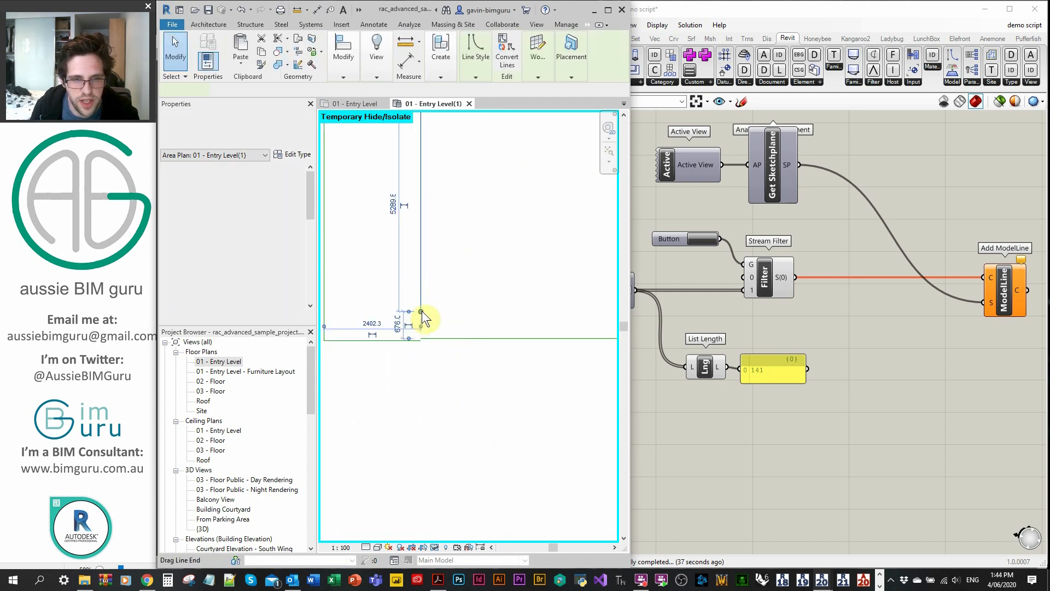
{"action": "left_click_drag", "start_coordinate": [419, 345], "coordinate": [419, 345]}
Stretch the upper end of the vertical model line slightly upward.
{"action": "middle_click_drag", "start_coordinate": [485, 227], "coordinate": [464, 415]}
{"action": "scroll", "coordinate": [399, 218], "scroll_direction": "up", "scroll_amount": 2}
{"action": "left_click", "coordinate": [399, 213]}
{"action": "left_click_drag", "start_coordinate": [400, 198], "coordinate": [400, 179]}
Trim the vertical and horizontal model lines to meet at the lower corner with Trim/Extend to Corner.
{"action": "scroll", "coordinate": [432, 273], "scroll_direction": "down", "scroll_amount": 2}
{"action": "middle_click_drag", "start_coordinate": [455, 383], "coordinate": [447, 218]}
{"action": "scroll", "coordinate": [407, 308], "scroll_direction": "up", "scroll_amount": 4}
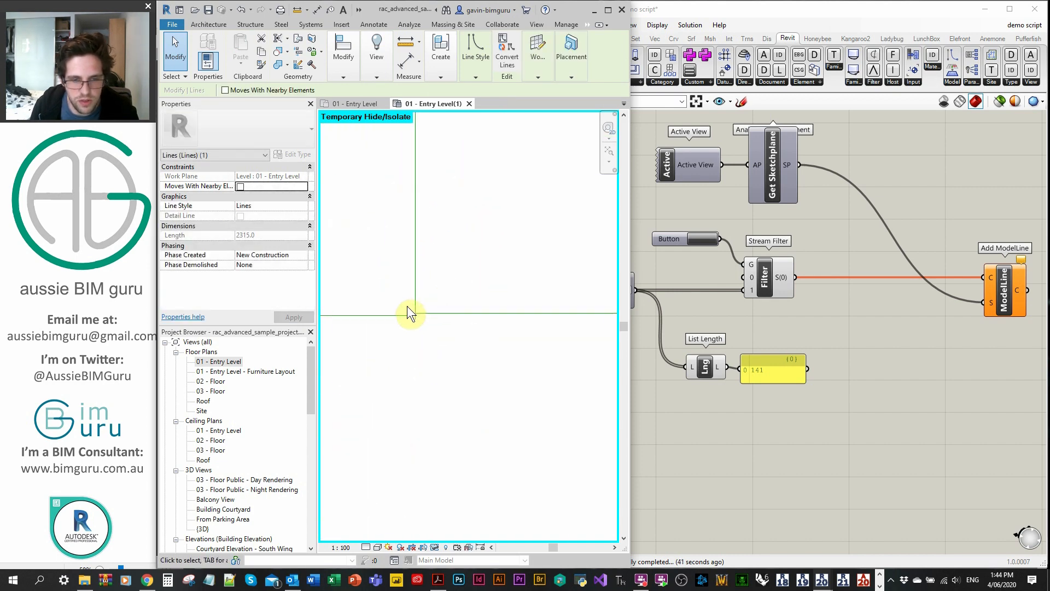
{"action": "key", "text": "t"}
{"action": "key", "text": "r"}
{"action": "left_click", "coordinate": [414, 324]}
{"action": "left_click", "coordinate": [424, 311]}
{"action": "scroll", "coordinate": [466, 310], "scroll_direction": "down", "scroll_amount": 4}
{"action": "key", "text": "Escape"}
Select successive horizontal model lines along the row of rooms to examine where each segment starts and ends.
{"action": "middle_click_drag", "start_coordinate": [467, 253], "coordinate": [352, 339]}
{"action": "left_click", "coordinate": [526, 218]}
{"action": "scroll", "coordinate": [563, 224], "scroll_direction": "down", "scroll_amount": 1}
{"action": "middle_click_drag", "start_coordinate": [569, 226], "coordinate": [410, 222]}
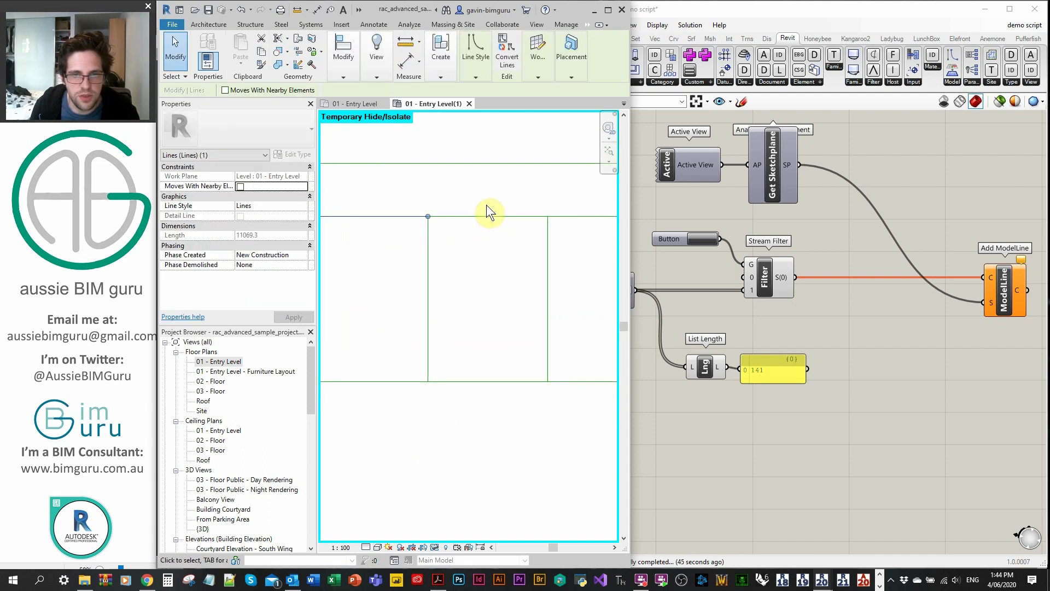
{"action": "left_click", "coordinate": [492, 217]}
{"action": "left_click", "coordinate": [569, 219]}
{"action": "middle_click_drag", "start_coordinate": [511, 263], "coordinate": [305, 275]}
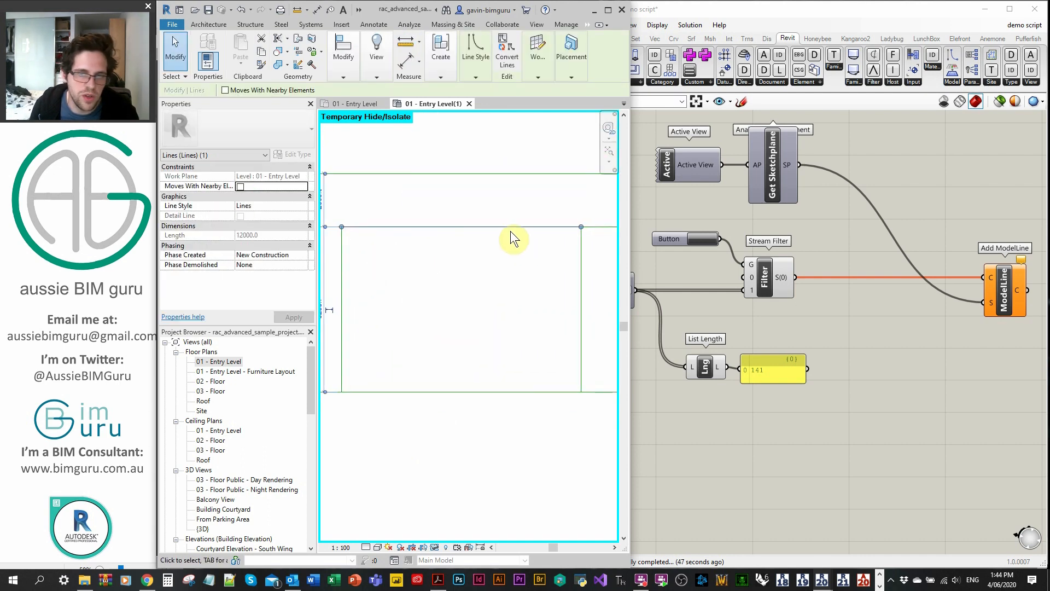
{"action": "middle_click_drag", "start_coordinate": [535, 239], "coordinate": [484, 247]}
{"action": "scroll", "coordinate": [509, 240], "scroll_direction": "up", "scroll_amount": 2}
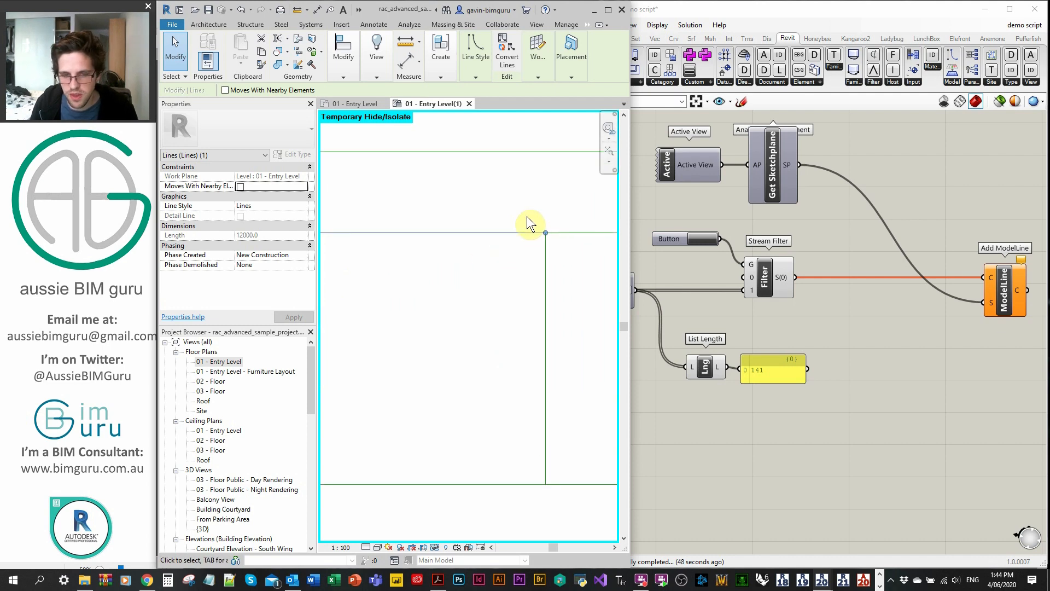
Try to move the horizontal model line above the room upward, and undo the move.
{"action": "left_click_drag", "start_coordinate": [523, 245], "coordinate": [523, 239]}
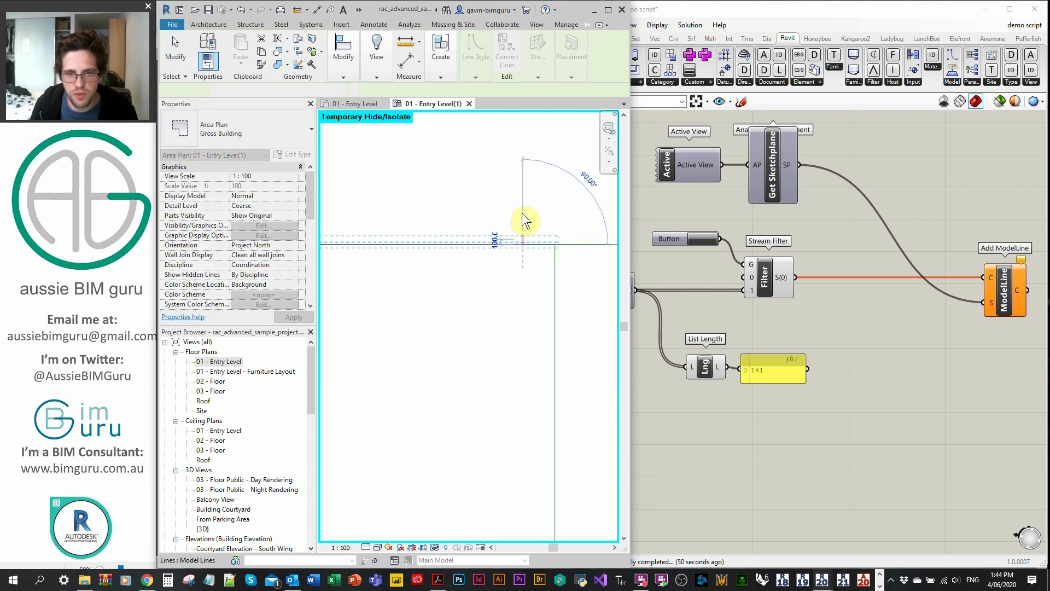
{"action": "left_click", "coordinate": [522, 211]}
{"action": "key", "text": "ctrl+z"}
Reset the temporary hide/isolate in the area plan and close the inactive views.
{"action": "scroll", "coordinate": [511, 235], "scroll_direction": "down", "scroll_amount": 5}
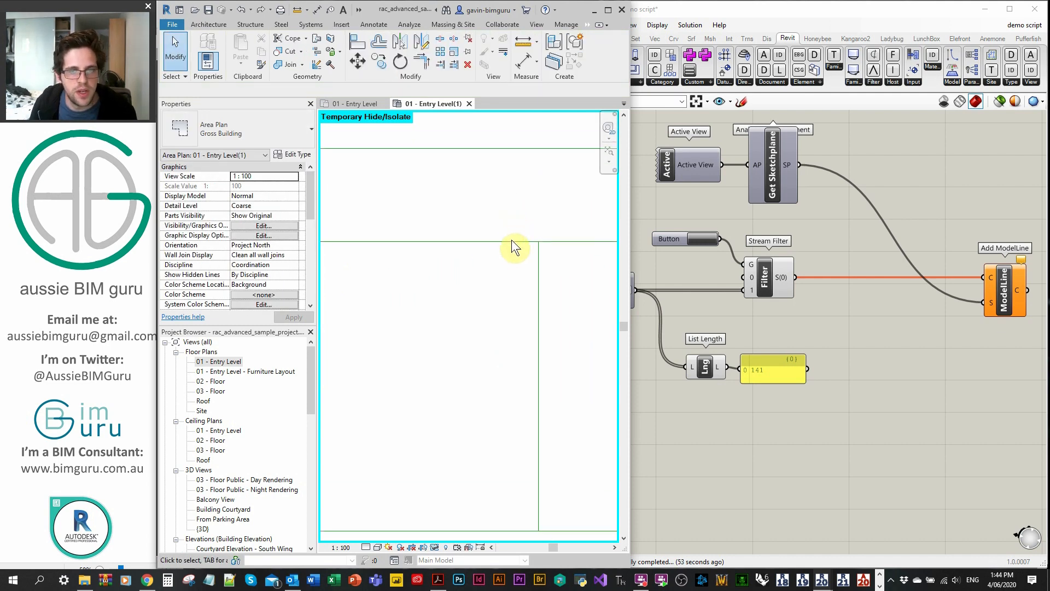
{"action": "scroll", "coordinate": [474, 286], "scroll_direction": "down", "scroll_amount": 6}
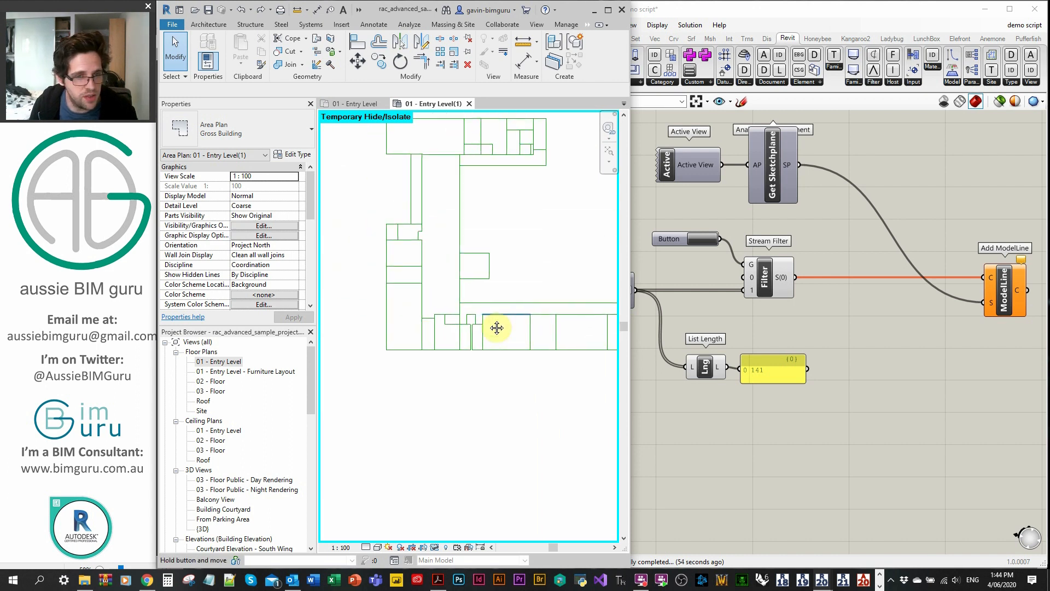
{"action": "middle_click_drag", "start_coordinate": [449, 304], "coordinate": [481, 299]}
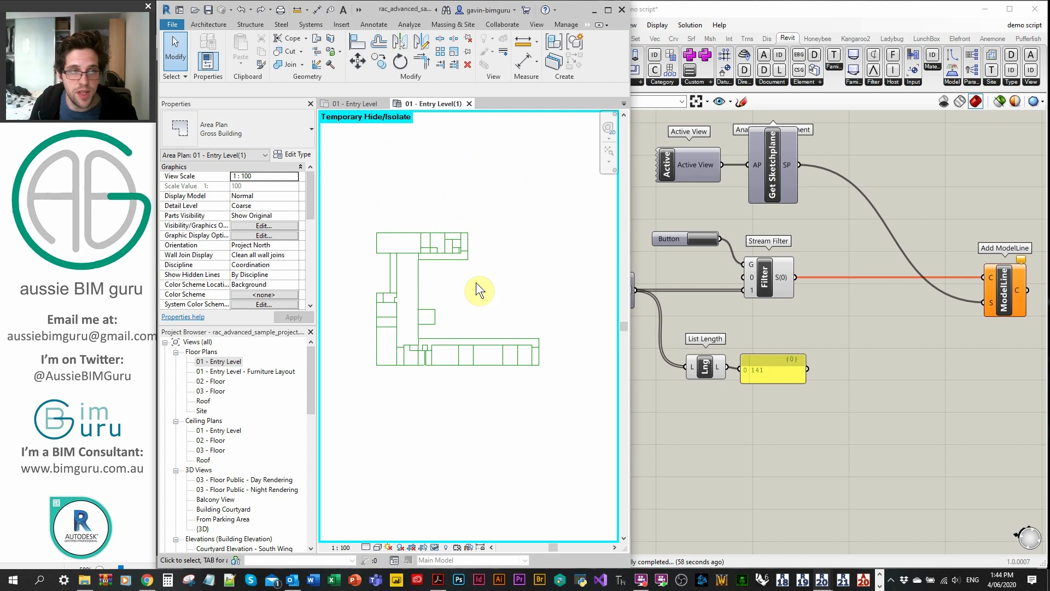
{"action": "left_click", "coordinate": [436, 547]}
{"action": "left_click", "coordinate": [453, 540]}
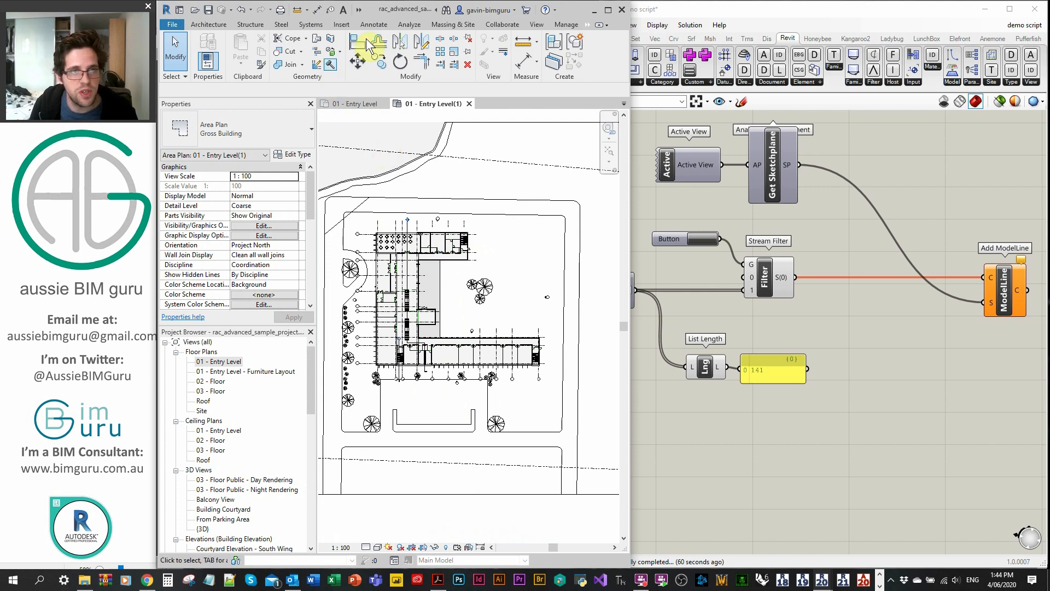
{"action": "left_click", "coordinate": [359, 9]}
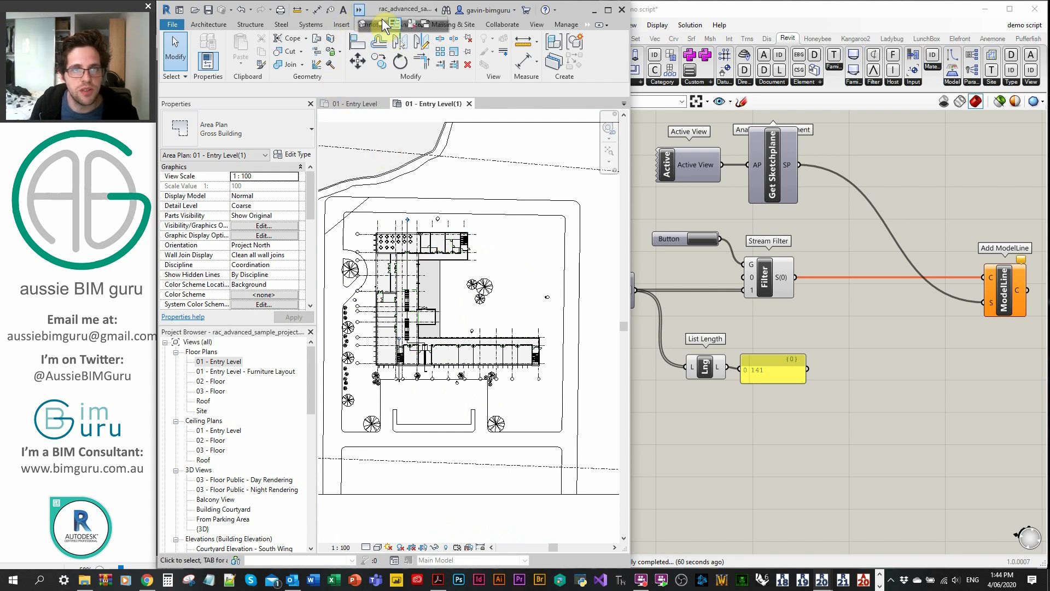
{"action": "left_click", "coordinate": [409, 24]}
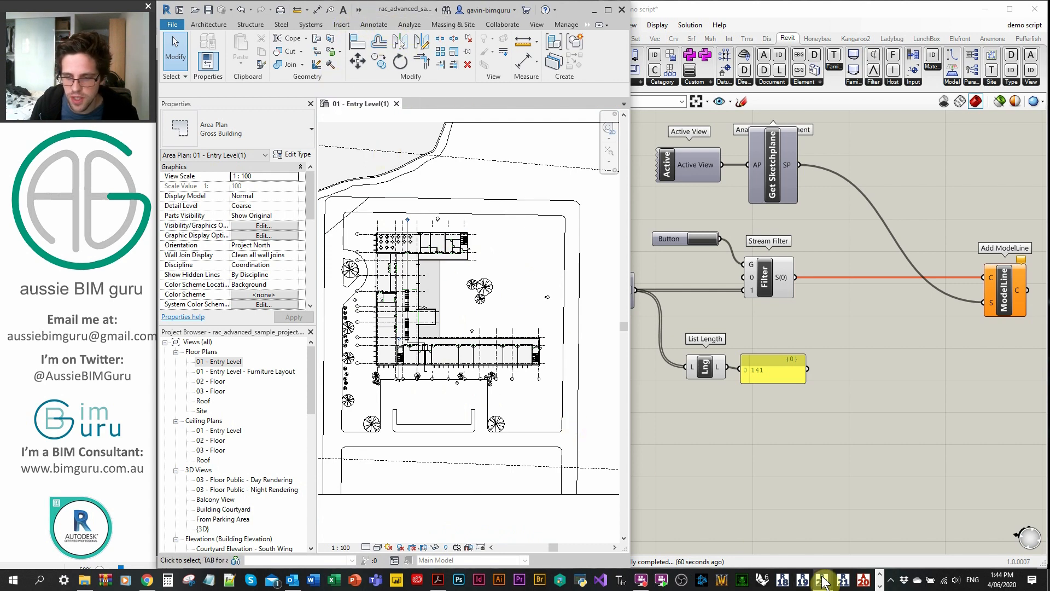
Switch to Dynamo, widen its window, and create a new graph.
{"action": "mouse_move", "coordinate": [821, 579]}
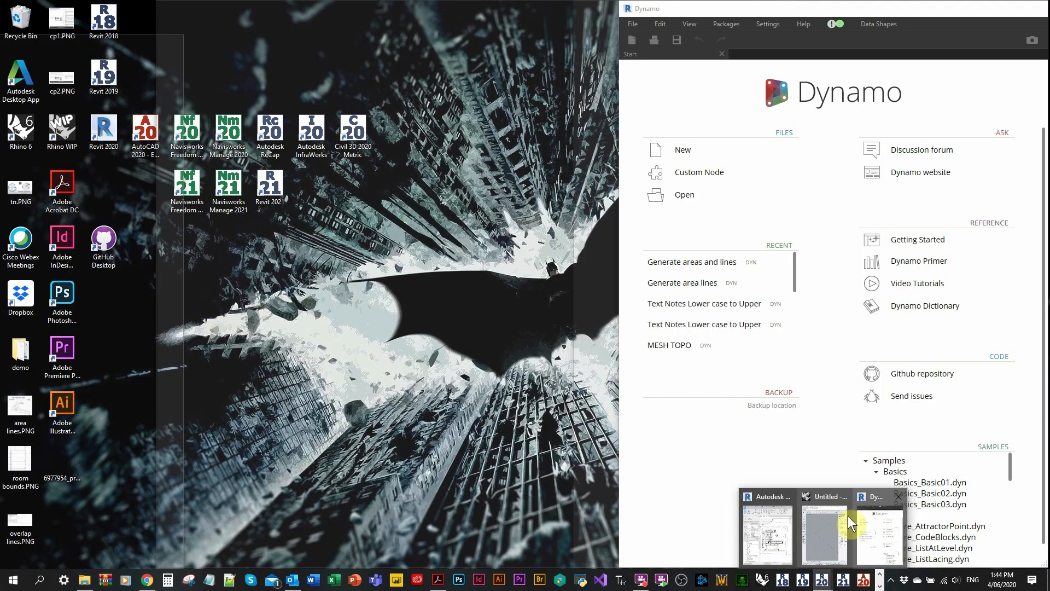
{"action": "left_click", "coordinate": [871, 529]}
{"action": "left_click_drag", "start_coordinate": [618, 146], "coordinate": [155, 159]}
{"action": "left_click", "coordinate": [513, 150]}
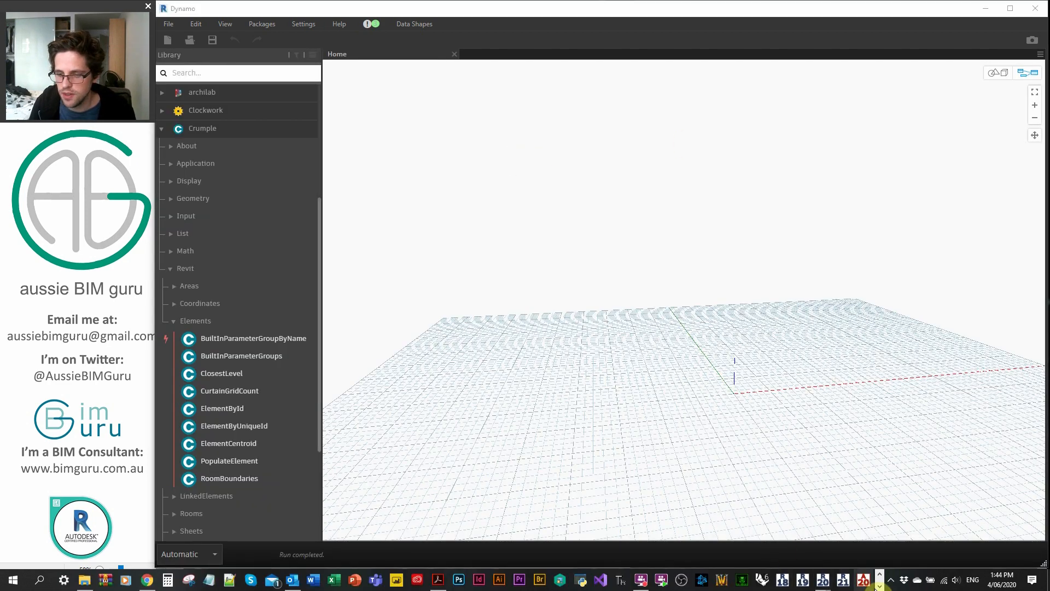
{"action": "left_click", "coordinate": [879, 586]}
{"action": "mouse_move", "coordinate": [495, 582]}
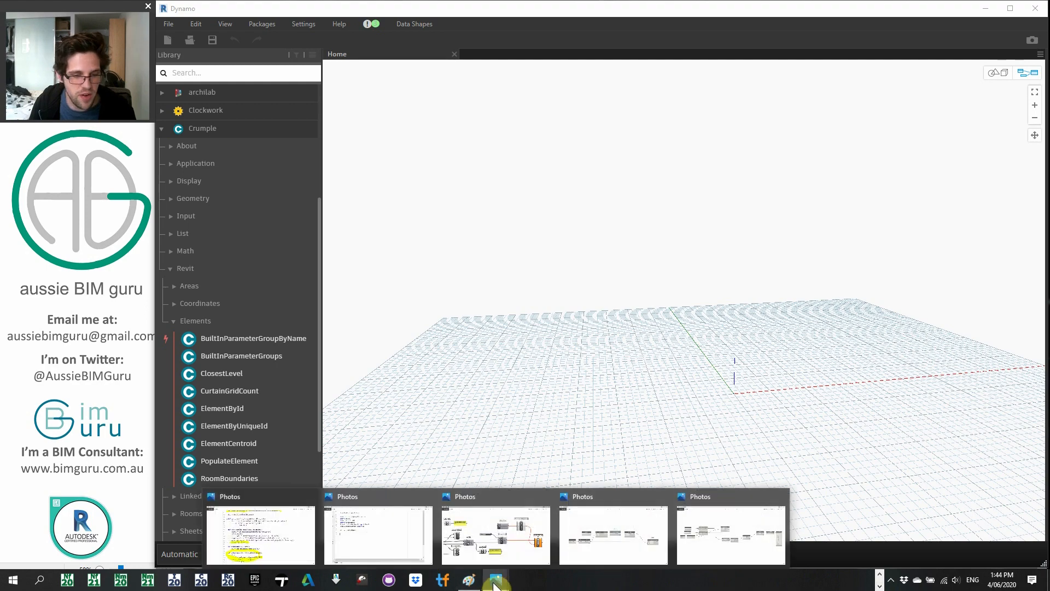
{"action": "mouse_move", "coordinate": [762, 540]}
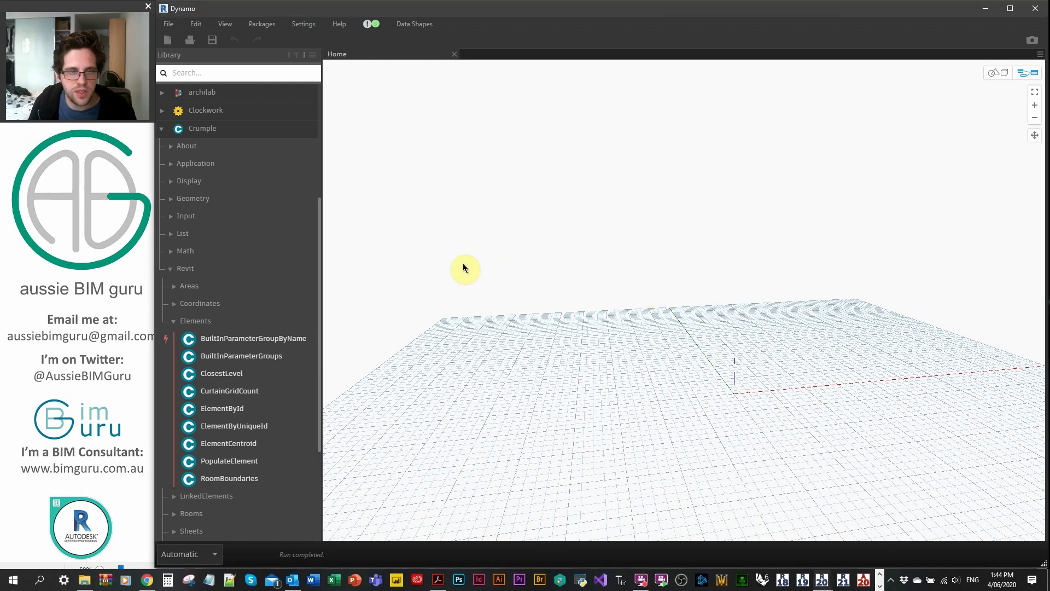
Place Document.Current and Document.ActiveView nodes, and connect the Document output to the document input.
{"action": "right_click", "coordinate": [463, 255]}
{"action": "type", "text": "CURRENT"}
{"action": "key", "text": "Down"}
{"action": "key", "text": "Down"}
{"action": "key", "text": "Return"}
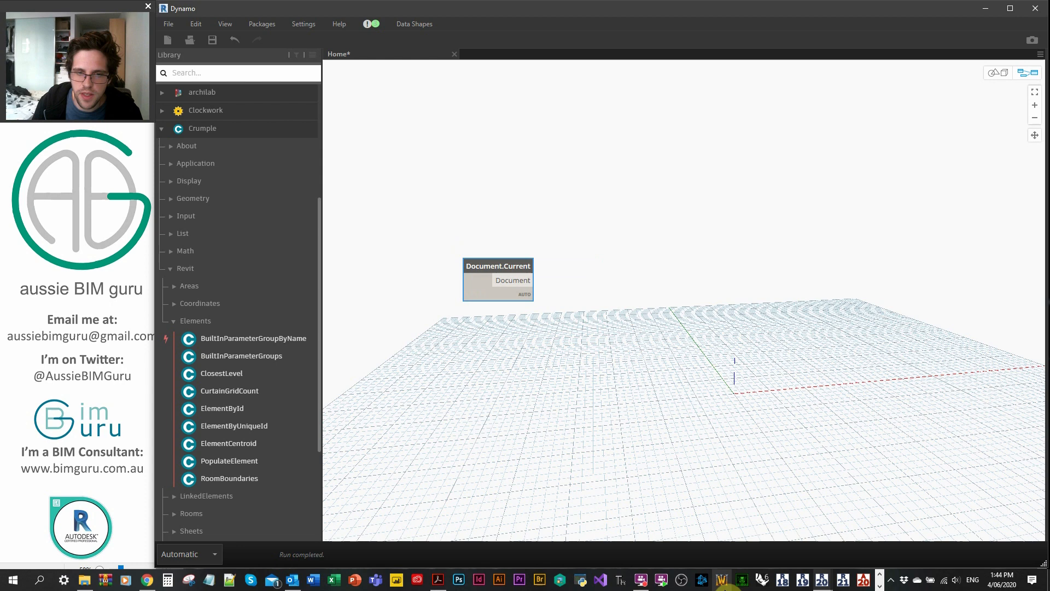
{"action": "right_click", "coordinate": [593, 241]}
{"action": "type", "text": "ACTIV"}
{"action": "key", "text": "Return"}
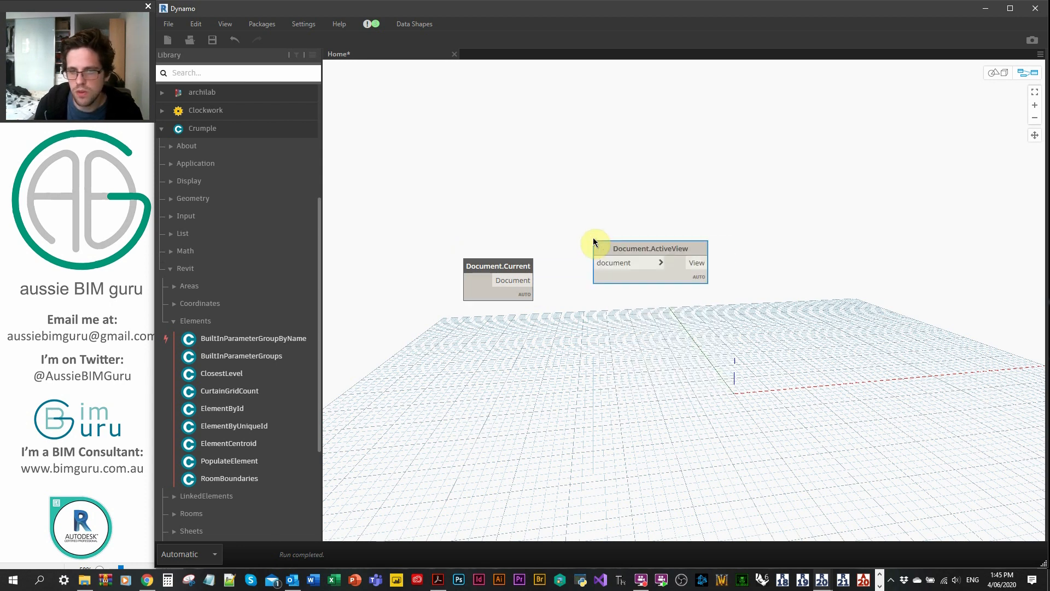
{"action": "mouse_move", "coordinate": [534, 280]}
{"action": "left_mouse_down"}
{"action": "mouse_move", "coordinate": [605, 265]}
{"action": "mouse_move", "coordinate": [581, 263]}
{"action": "left_mouse_up"}
{"action": "left_click", "coordinate": [684, 210]}
Add an All Elements of Category in View node, and place a copy directly beneath it.
{"action": "right_click", "coordinate": [680, 215]}
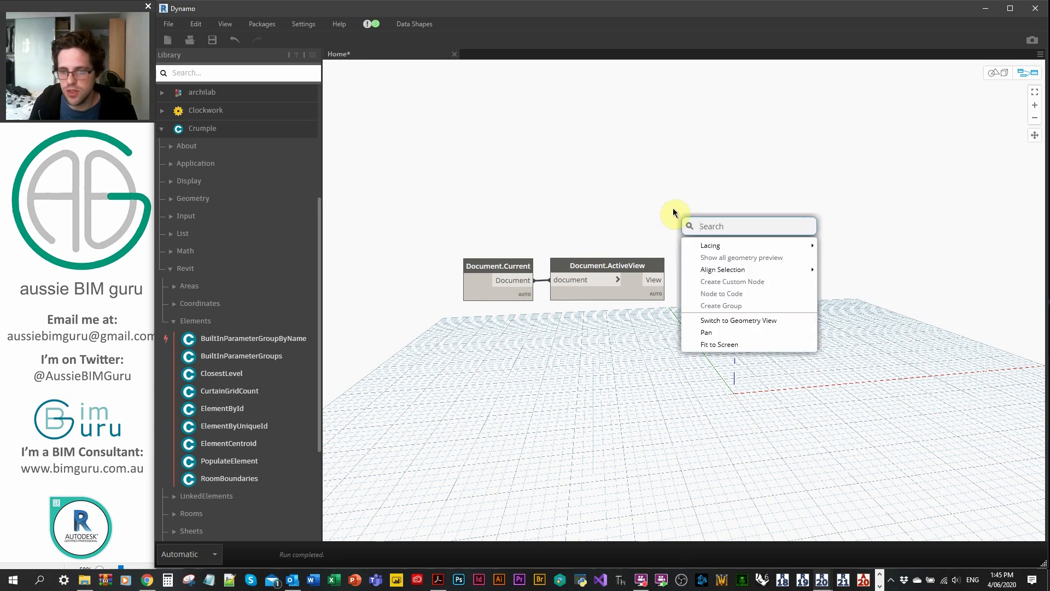
{"action": "type", "text": "ALL ELE"}
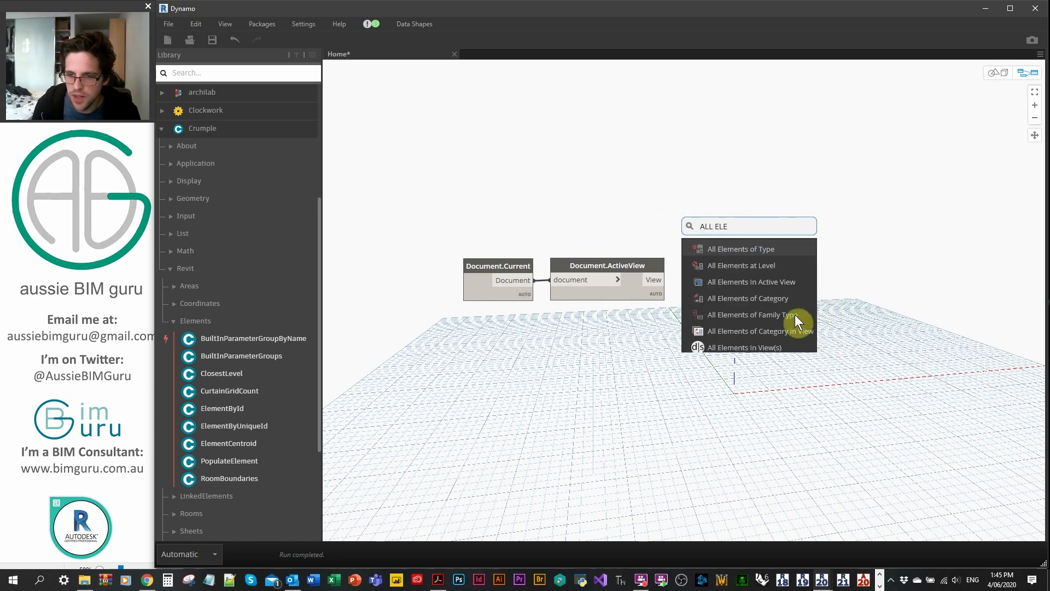
{"action": "left_click", "coordinate": [793, 331]}
{"action": "left_click_drag", "start_coordinate": [797, 327], "coordinate": [787, 161]}
{"action": "key", "text": "ctrl+c"}
{"action": "key", "text": "ctrl+v"}
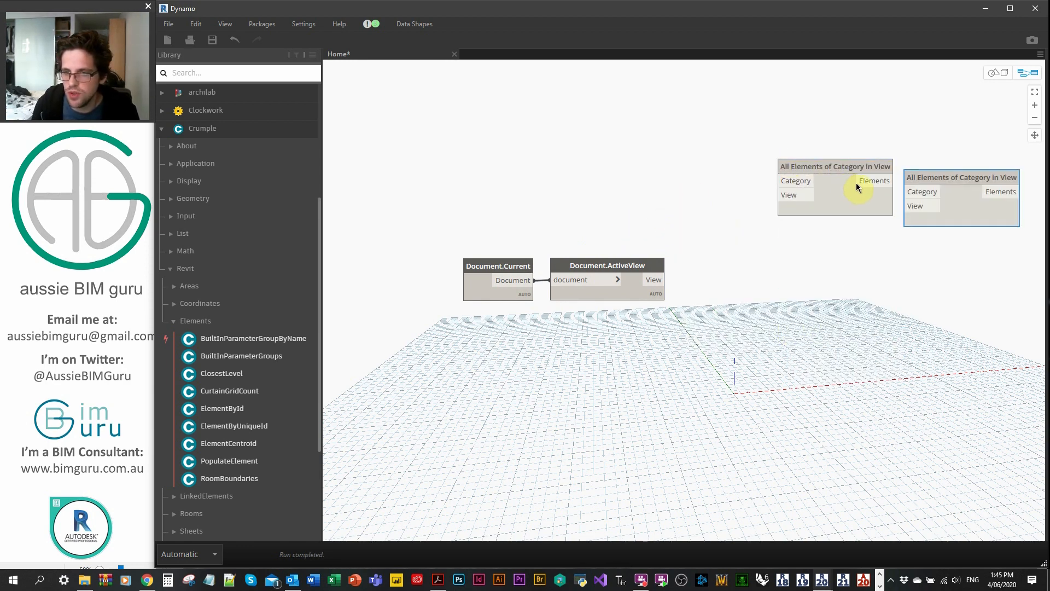
{"action": "left_click_drag", "start_coordinate": [911, 179], "coordinate": [795, 230]}
Connect the Document.ActiveView output to the View input of both All Elements of Category in View nodes.
{"action": "left_click", "coordinate": [666, 280]}
{"action": "left_click", "coordinate": [778, 261]}
{"action": "left_click", "coordinate": [666, 279]}
{"action": "left_click", "coordinate": [778, 195]}
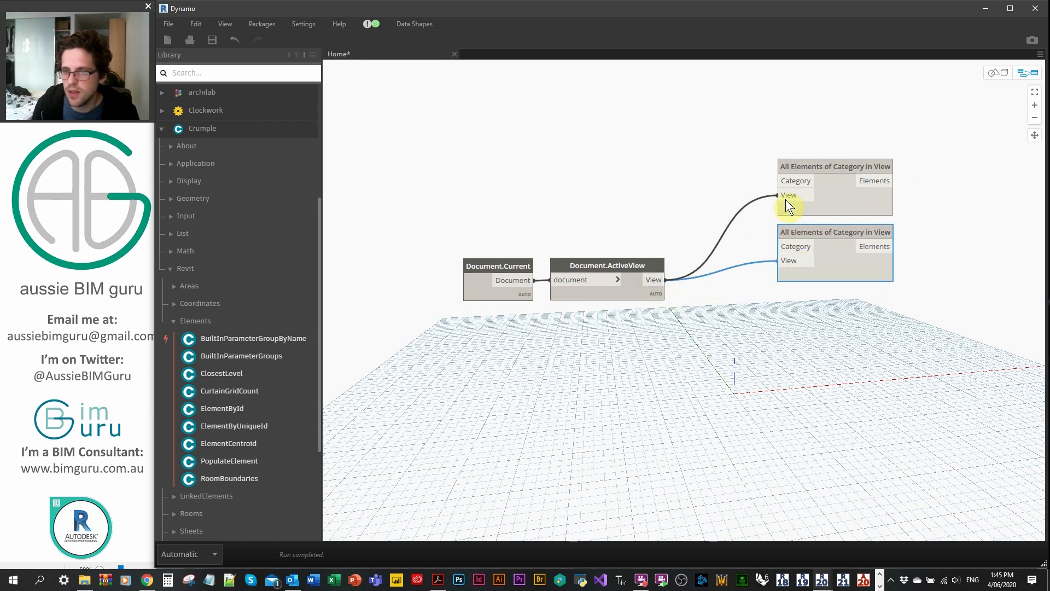
Add a Categories node above the Document.ActiveView node.
{"action": "right_click", "coordinate": [515, 177]}
{"action": "type", "text": "CATE"}
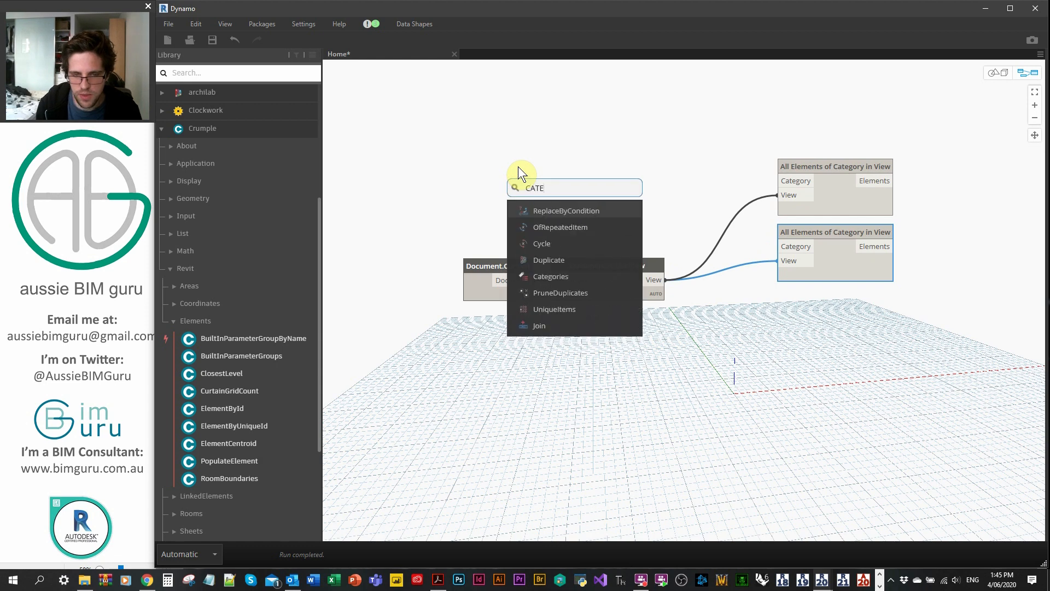
{"action": "type", "text": "GO"}
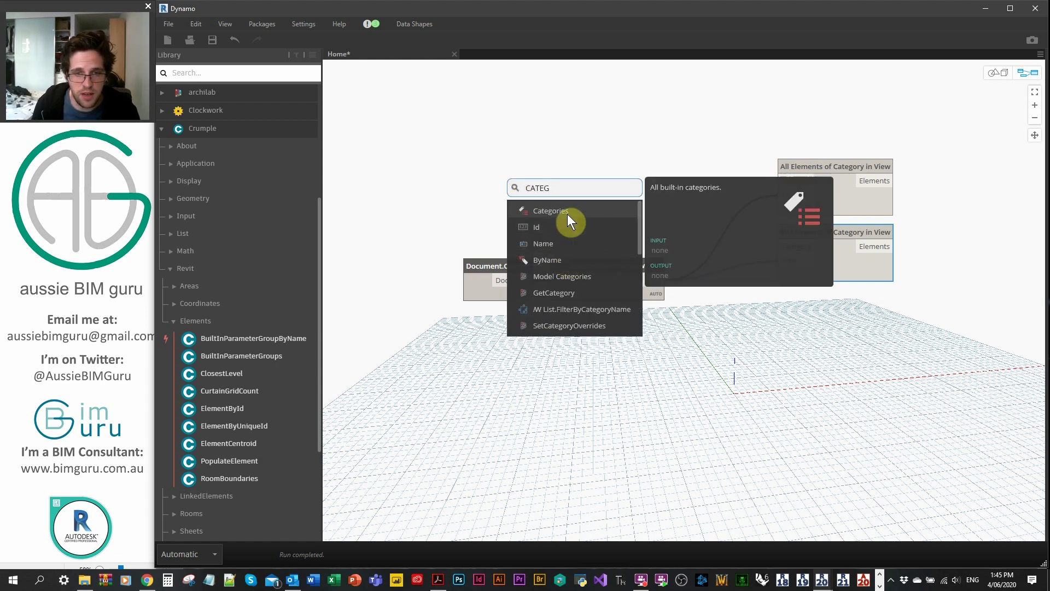
{"action": "left_click", "coordinate": [569, 212]}
{"action": "left_click_drag", "start_coordinate": [615, 218], "coordinate": [628, 130]}
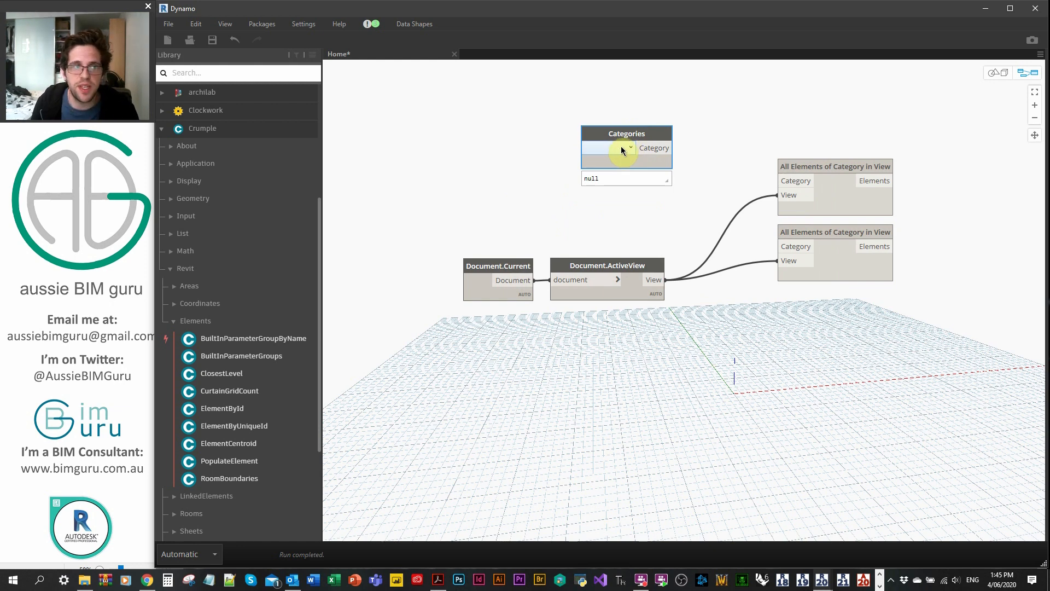
Choose a category in the Categories node and connect it to the upper All Elements of Category in View node.
{"action": "left_click", "coordinate": [622, 149]}
{"action": "key", "text": "r"}
{"action": "scroll", "coordinate": [657, 244], "scroll_direction": "down", "scroll_amount": 10}
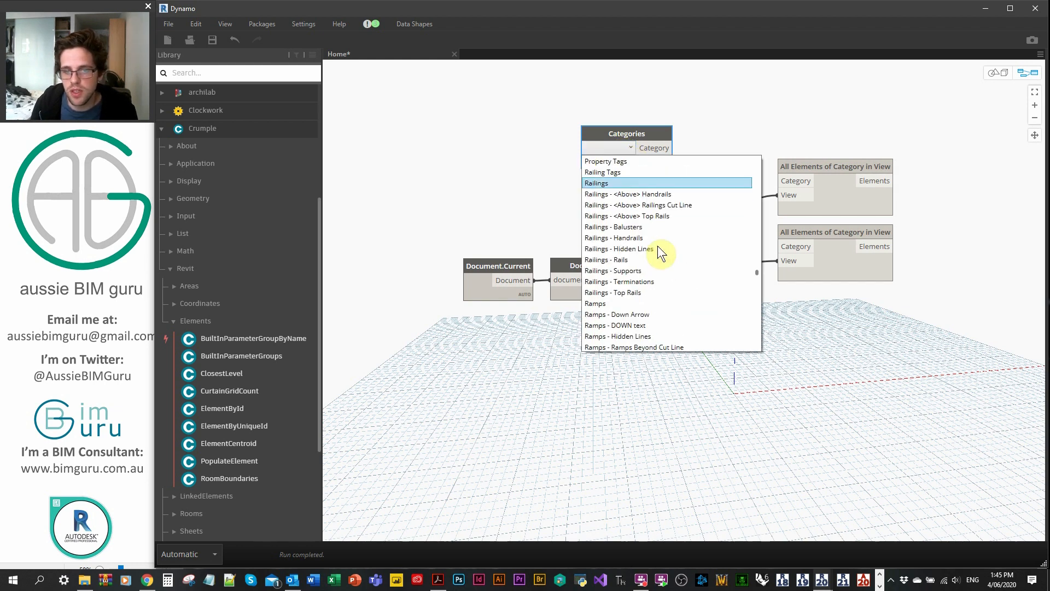
{"action": "scroll", "coordinate": [613, 284], "scroll_direction": "down", "scroll_amount": 4}
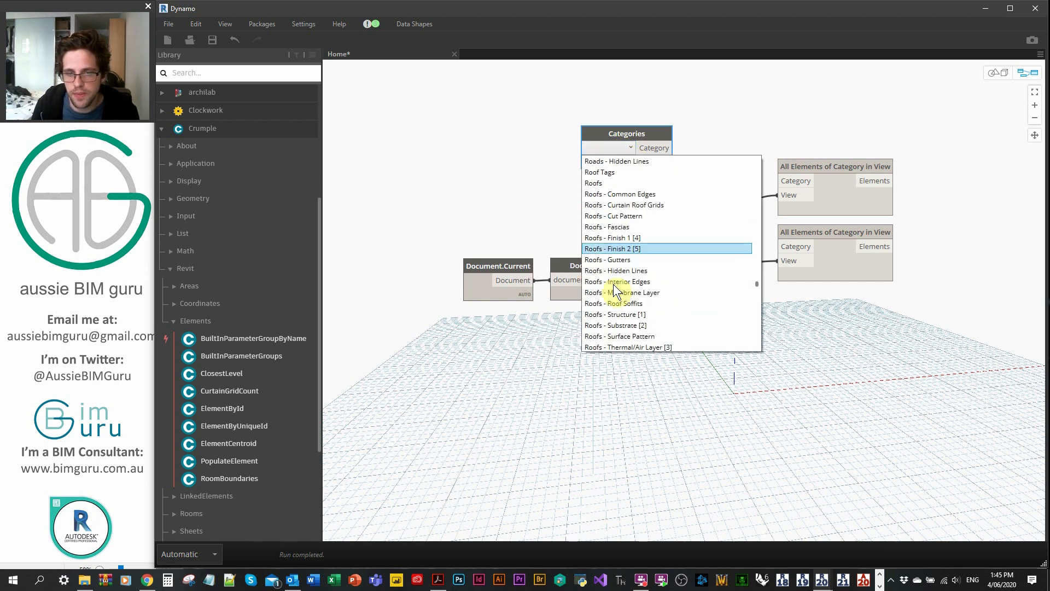
{"action": "left_click", "coordinate": [613, 300]}
{"action": "left_click_drag", "start_coordinate": [674, 148], "coordinate": [778, 180]}
Minimise Dynamo and inspect the model lines at the door openings in the Revit area plan.
{"action": "left_click", "coordinate": [985, 9]}
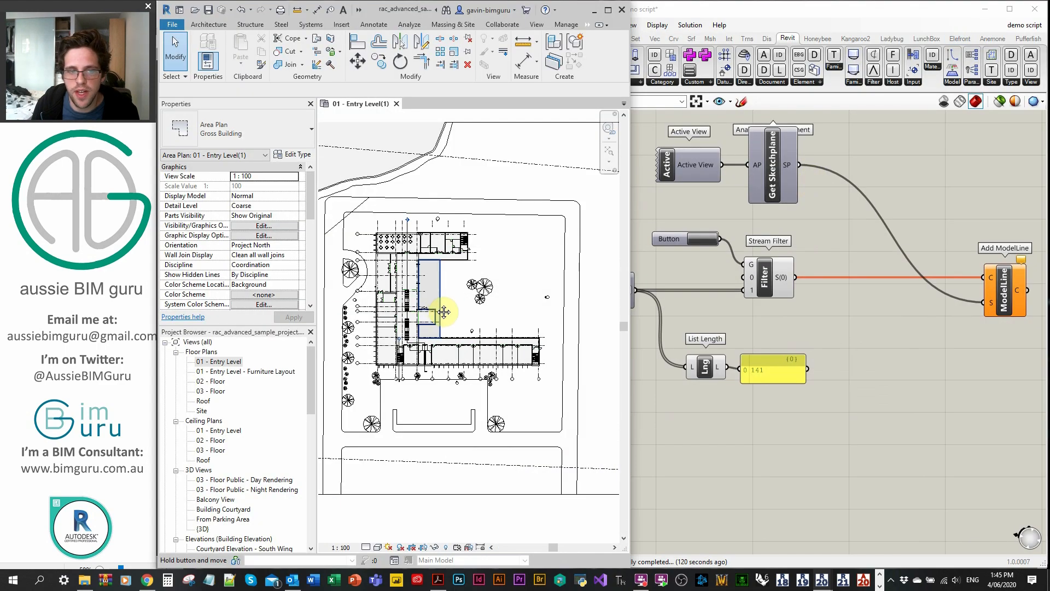
{"action": "scroll", "coordinate": [399, 312], "scroll_direction": "up", "scroll_amount": 5}
{"action": "scroll", "coordinate": [416, 236], "scroll_direction": "up", "scroll_amount": 3}
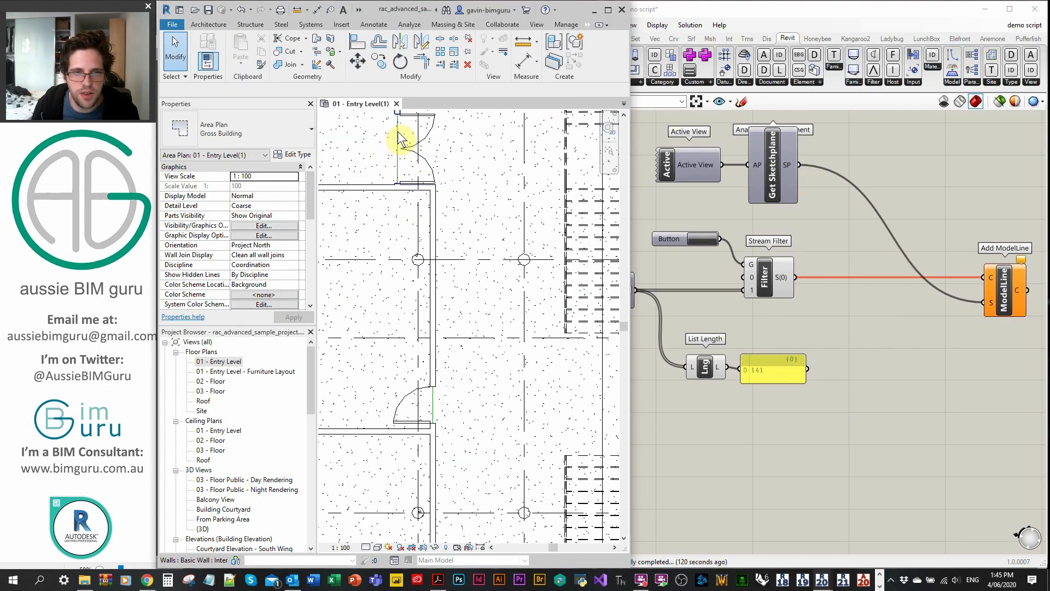
Temporarily isolate the lines and rooms in the area plan and inspect the properties of the long horizontal model line.
{"action": "left_click", "coordinate": [403, 141]}
{"action": "middle_click_drag", "start_coordinate": [403, 131], "coordinate": [460, 244]}
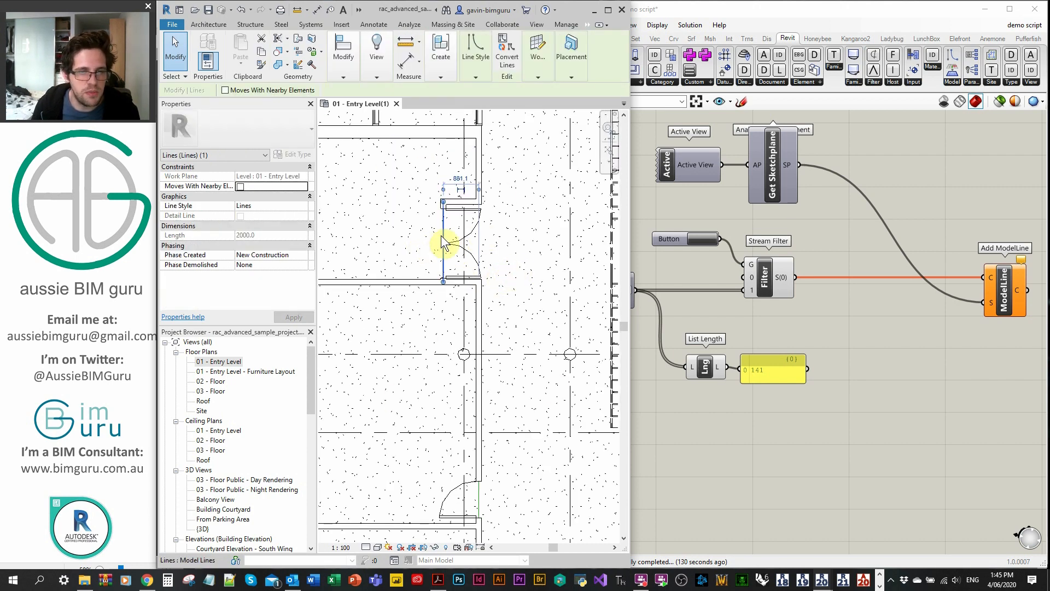
{"action": "scroll", "coordinate": [441, 236], "scroll_direction": "down", "scroll_amount": 1}
{"action": "scroll", "coordinate": [441, 233], "scroll_direction": "down", "scroll_amount": 1}
{"action": "left_click", "coordinate": [404, 222], "text": "ctrl"}
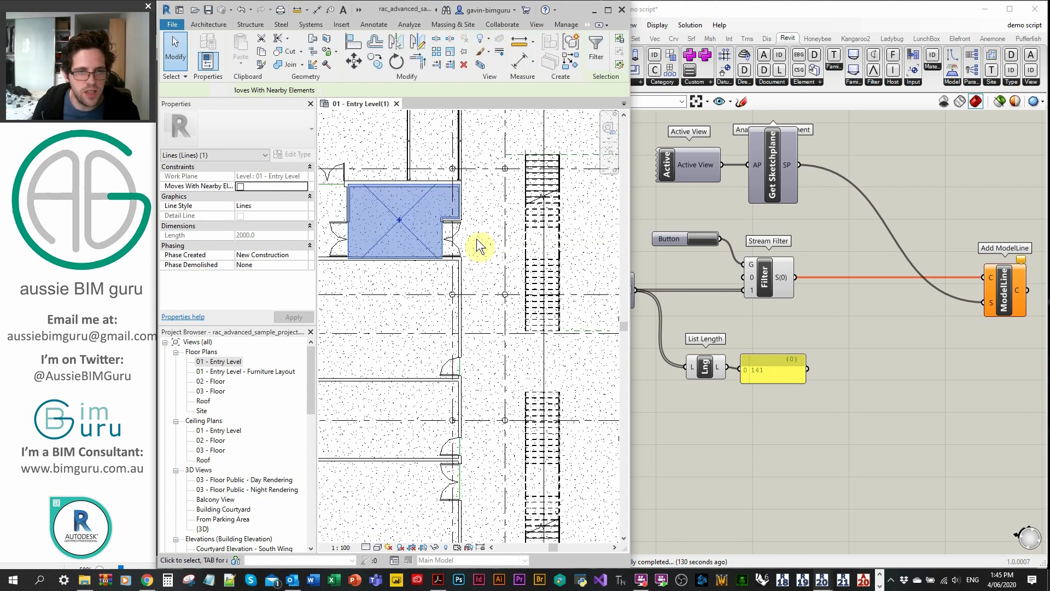
{"action": "key", "text": "h"}
{"action": "key", "text": "i"}
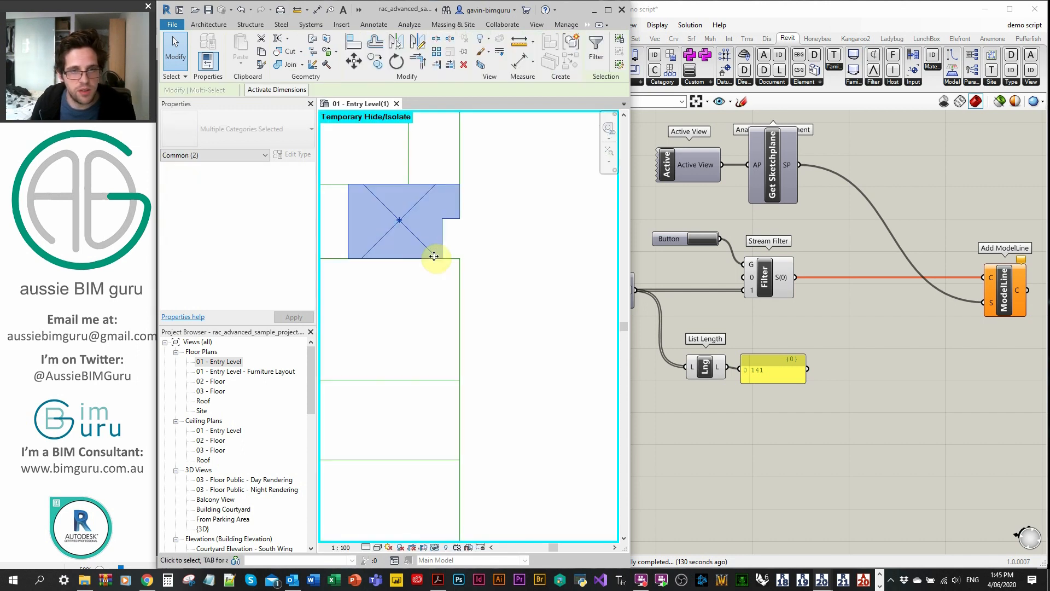
{"action": "scroll", "coordinate": [451, 269], "scroll_direction": "down", "scroll_amount": 4}
{"action": "key", "text": "Escape"}
{"action": "middle_click_drag", "start_coordinate": [468, 273], "coordinate": [458, 278]}
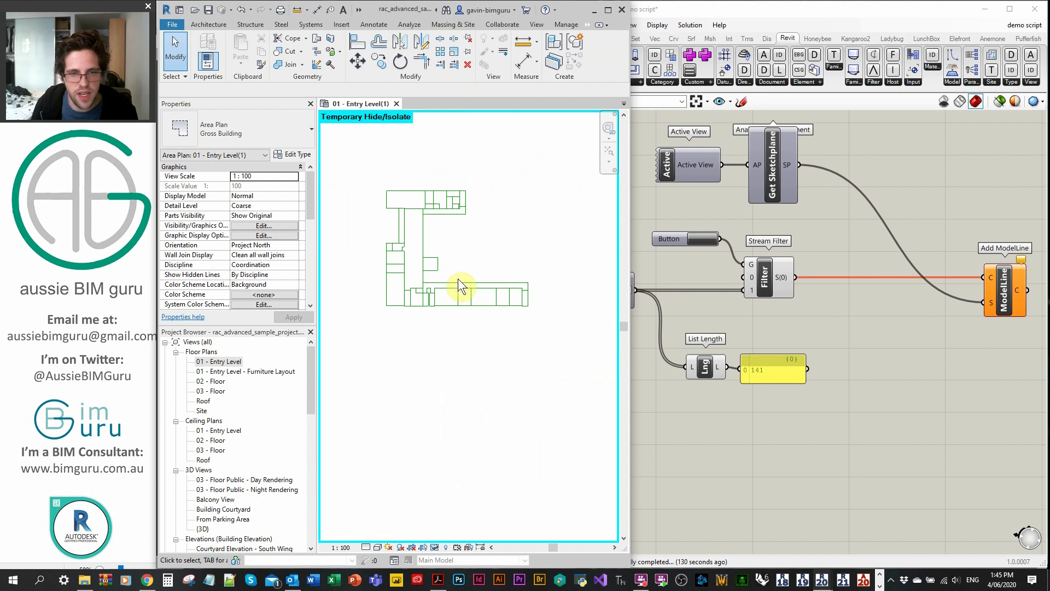
{"action": "left_click", "coordinate": [457, 280]}
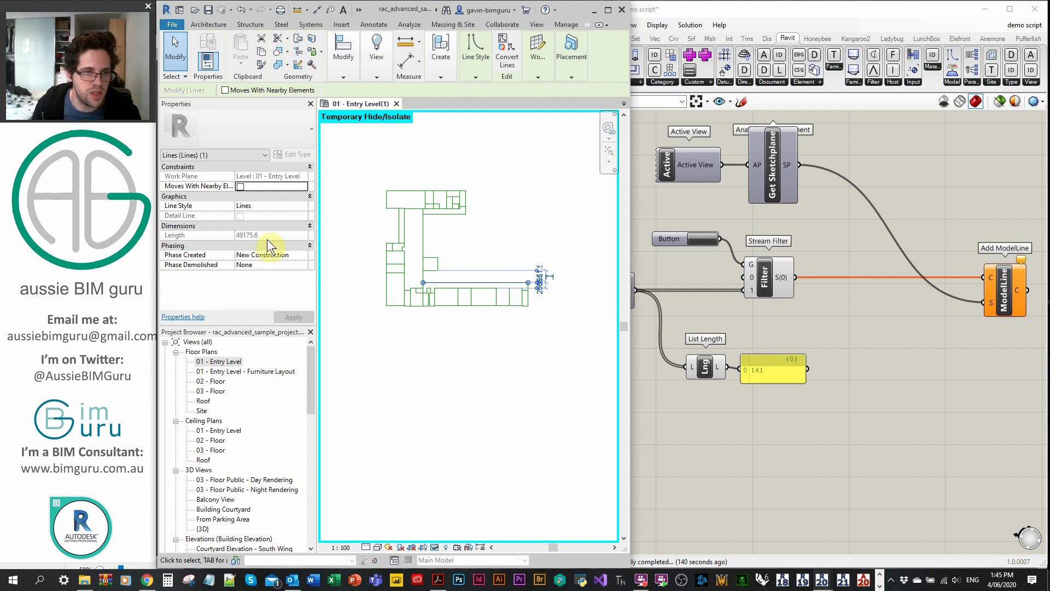
{"action": "left_click", "coordinate": [444, 362]}
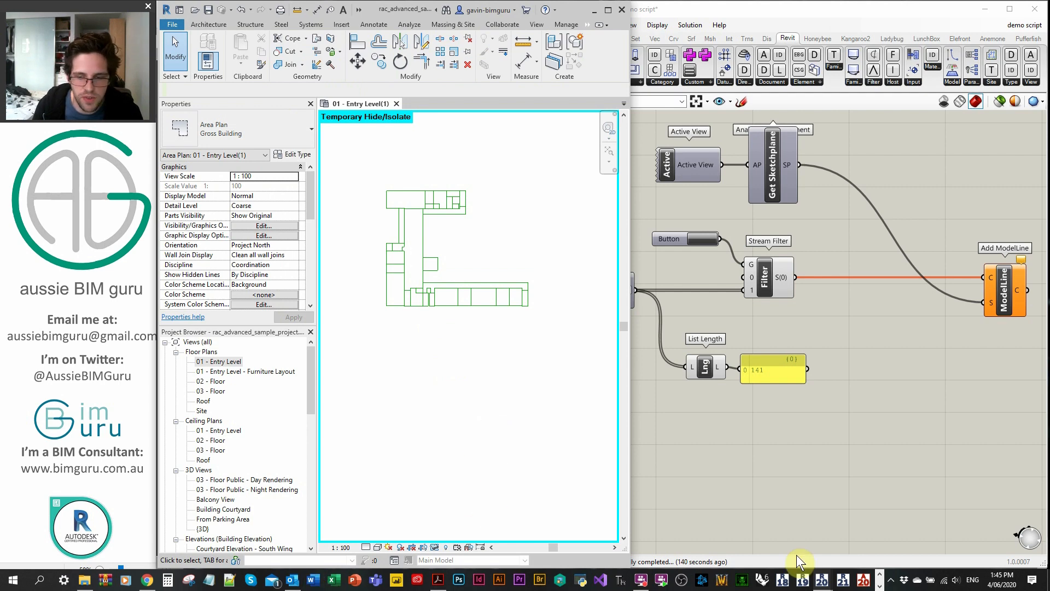
Switch back to Dynamo, duplicate the Categories node below the original, and set the copy to Lines.
{"action": "mouse_move", "coordinate": [823, 579]}
{"action": "left_click", "coordinate": [847, 523]}
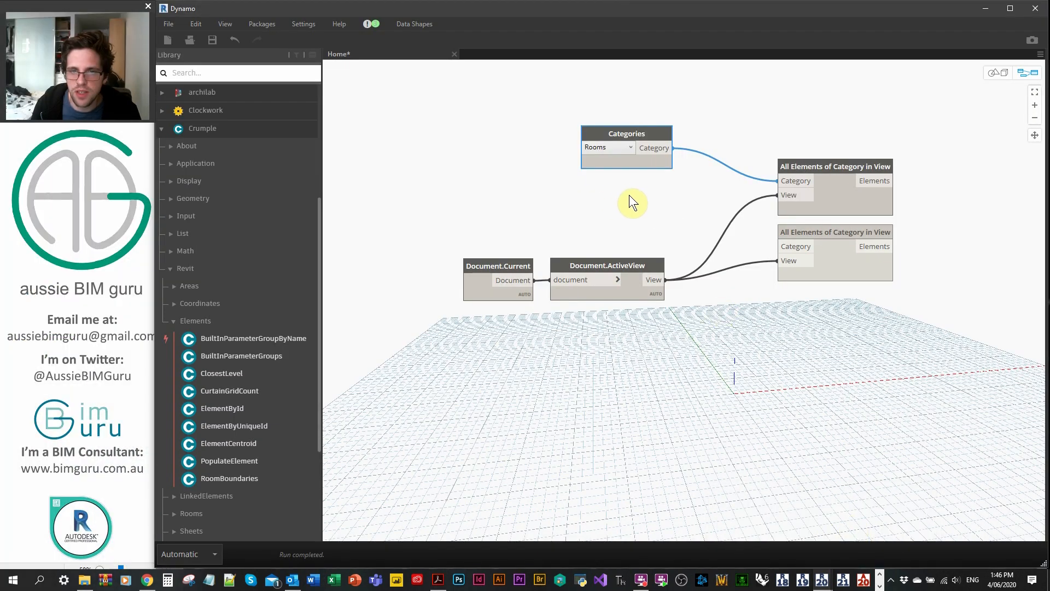
{"action": "key", "text": "ctrl+v"}
{"action": "left_click_drag", "start_coordinate": [698, 150], "coordinate": [596, 184]}
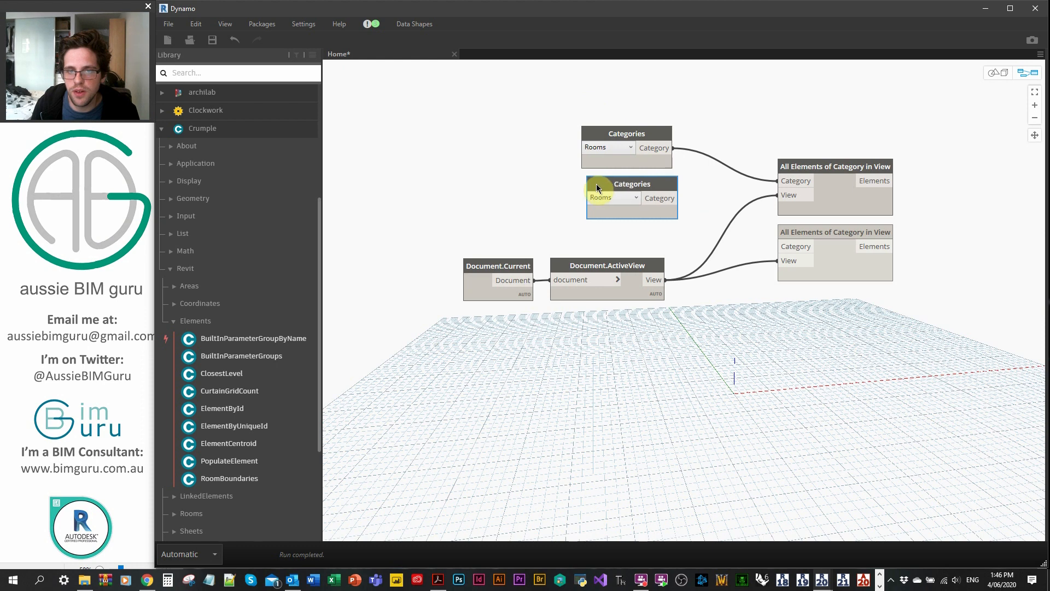
{"action": "left_click", "coordinate": [600, 198]}
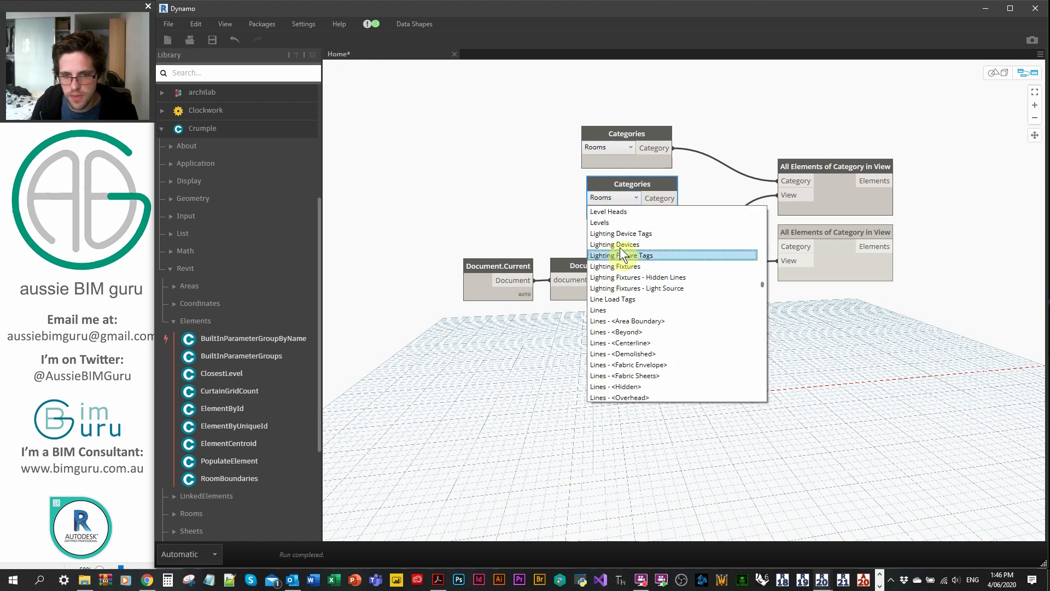
{"action": "left_click", "coordinate": [611, 376]}
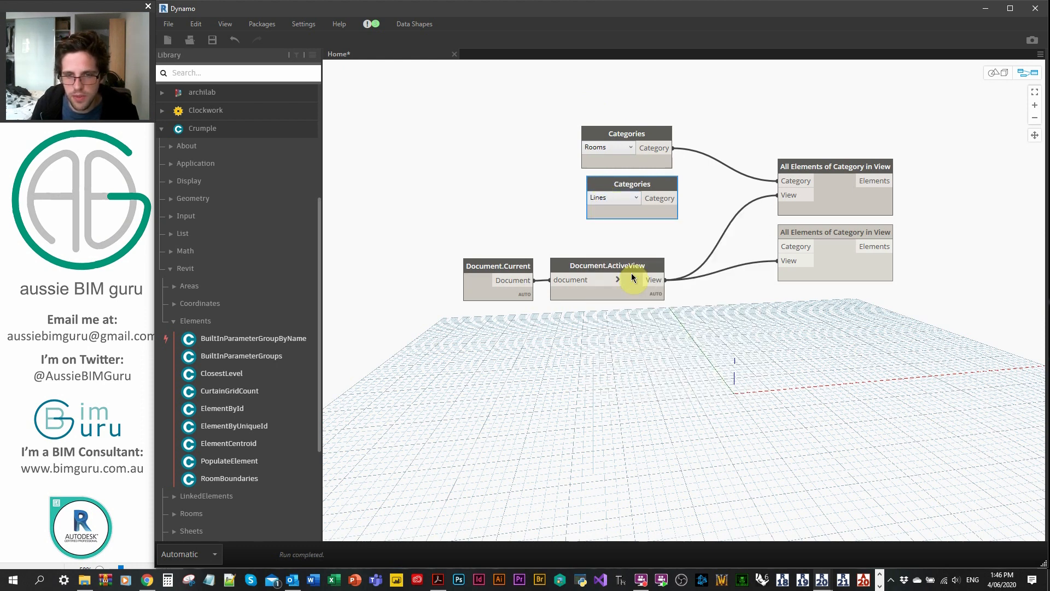
Connect the Lines category to the lower All Elements of Category in View node and preview both nodes' output lists.
{"action": "left_click_drag", "start_coordinate": [647, 186], "coordinate": [639, 188]}
{"action": "left_click", "coordinate": [671, 200]}
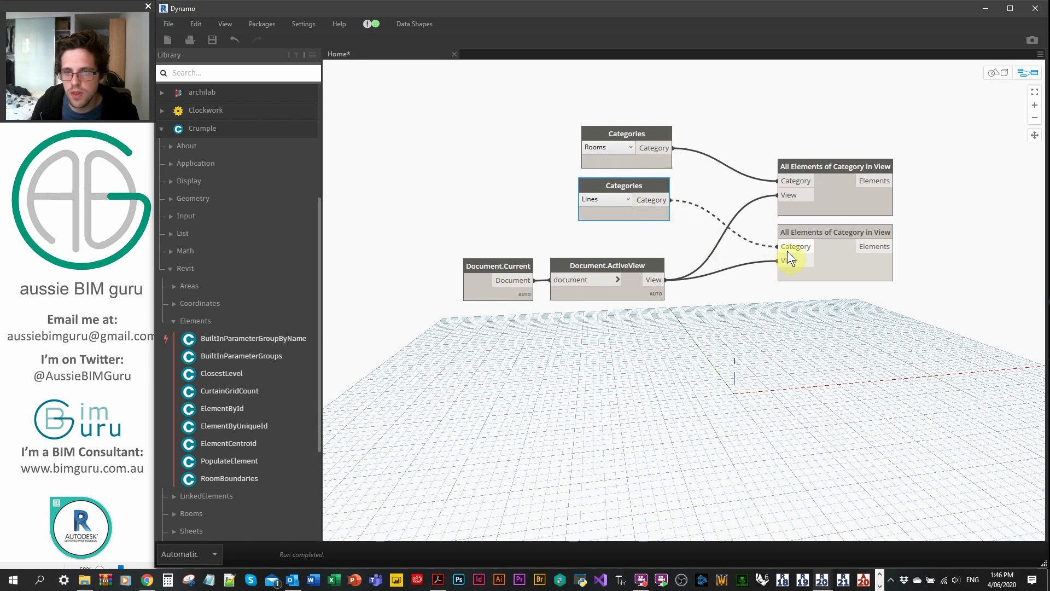
{"action": "left_click", "coordinate": [788, 248]}
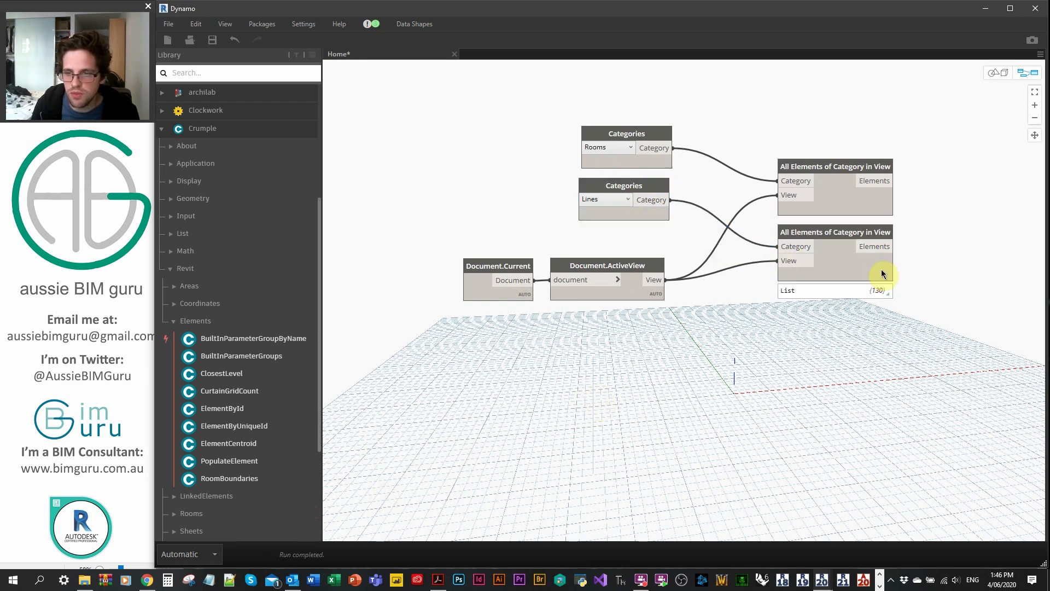
{"action": "mouse_move", "coordinate": [882, 295]}
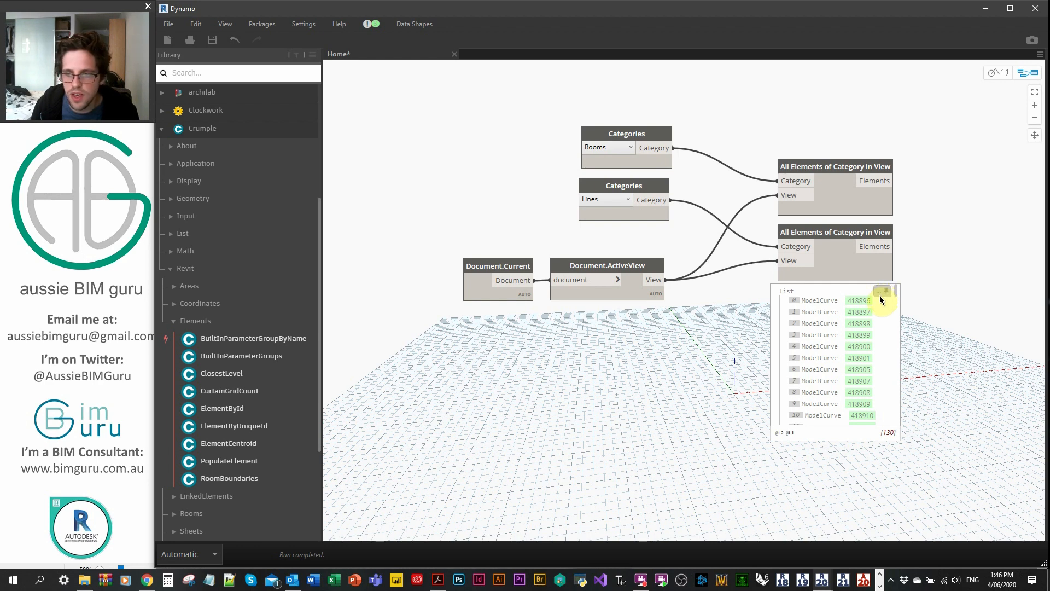
{"action": "left_click", "coordinate": [885, 293]}
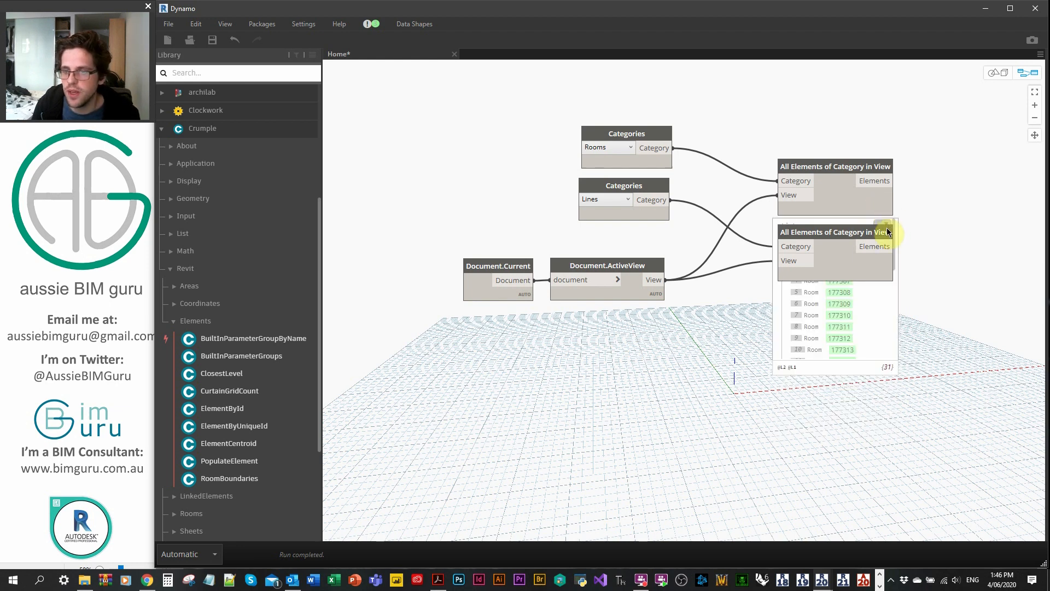
{"action": "mouse_move", "coordinate": [885, 215]}
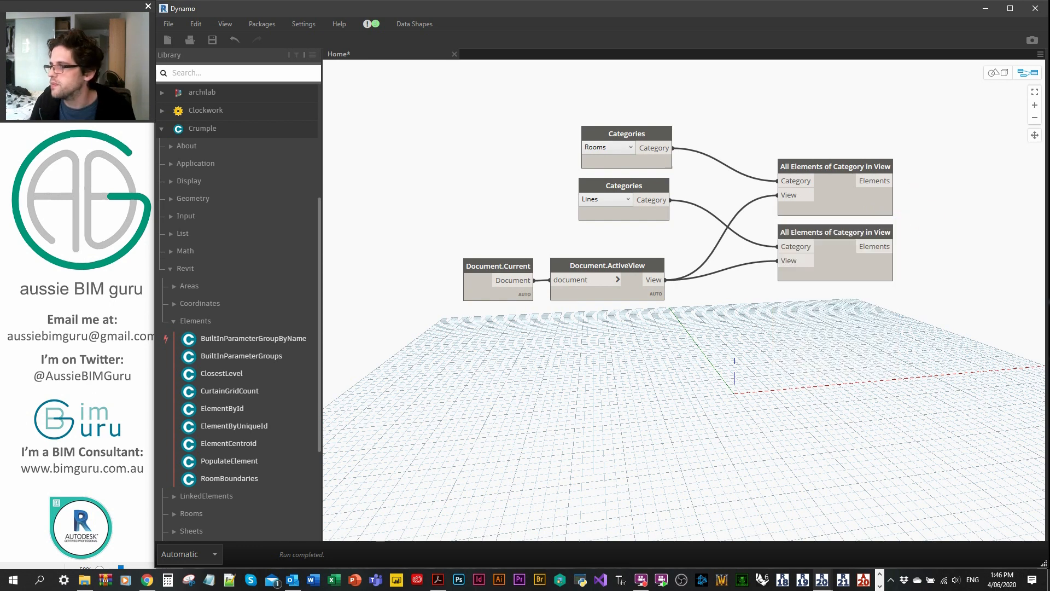
{"action": "left_click", "coordinate": [895, 220]}
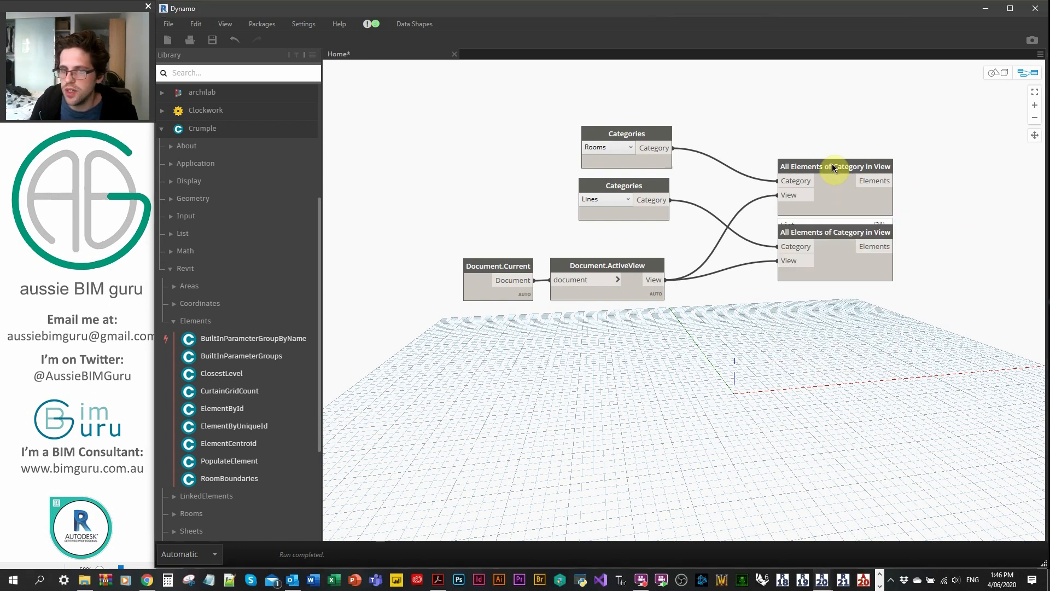
Move the upper All Elements of Category in View node up and add an AreasFromRooms node beside it.
{"action": "left_click_drag", "start_coordinate": [891, 172], "coordinate": [891, 139]}
{"action": "middle_click_drag", "start_coordinate": [969, 185], "coordinate": [704, 206]}
{"action": "right_click", "coordinate": [744, 222]}
{"action": "type", "text": "ARA FROM"}
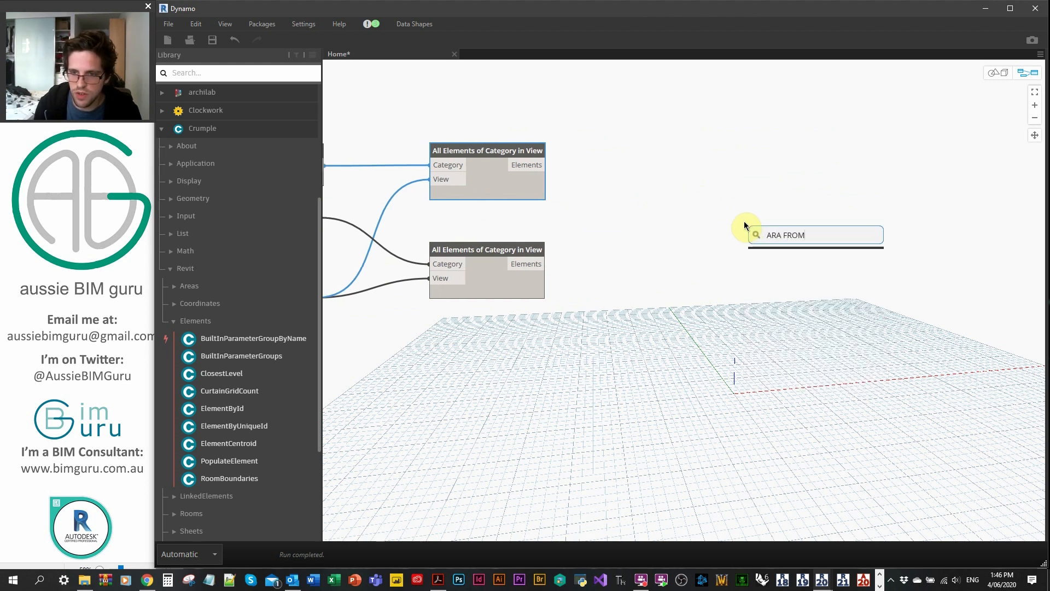
{"action": "key", "text": "BackSpace"}
{"action": "key", "text": "BackSpace"}
{"action": "key", "text": "BackSpace"}
{"action": "key", "text": "BackSpace"}
{"action": "key", "text": "BackSpace"}
{"action": "type", "text": "EA"}
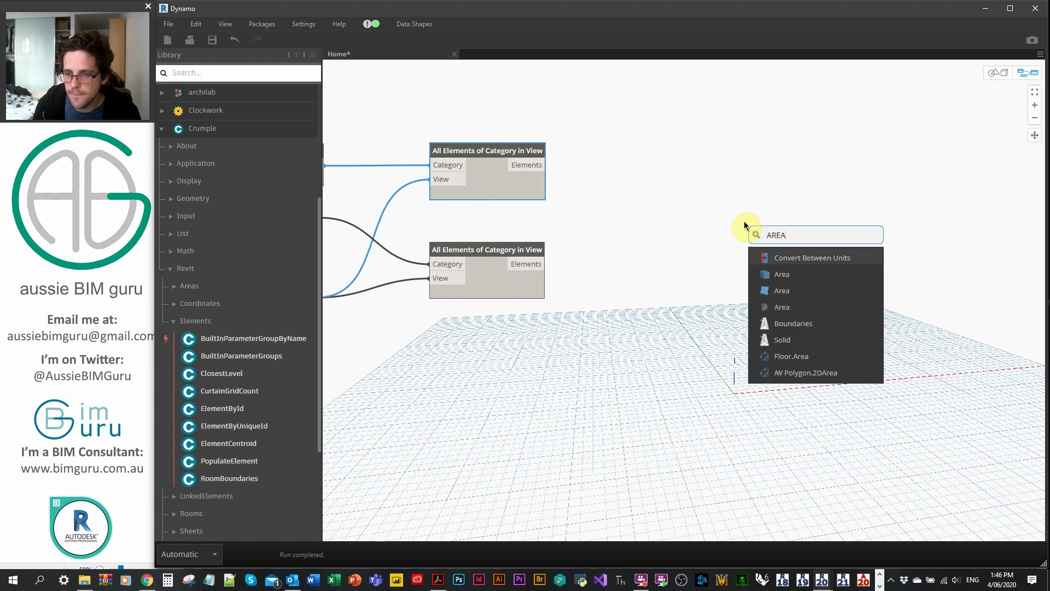
{"action": "scroll", "coordinate": [825, 304], "scroll_direction": "down", "scroll_amount": 1}
{"action": "left_click", "coordinate": [825, 304]}
{"action": "left_click_drag", "start_coordinate": [845, 307], "coordinate": [750, 155]}
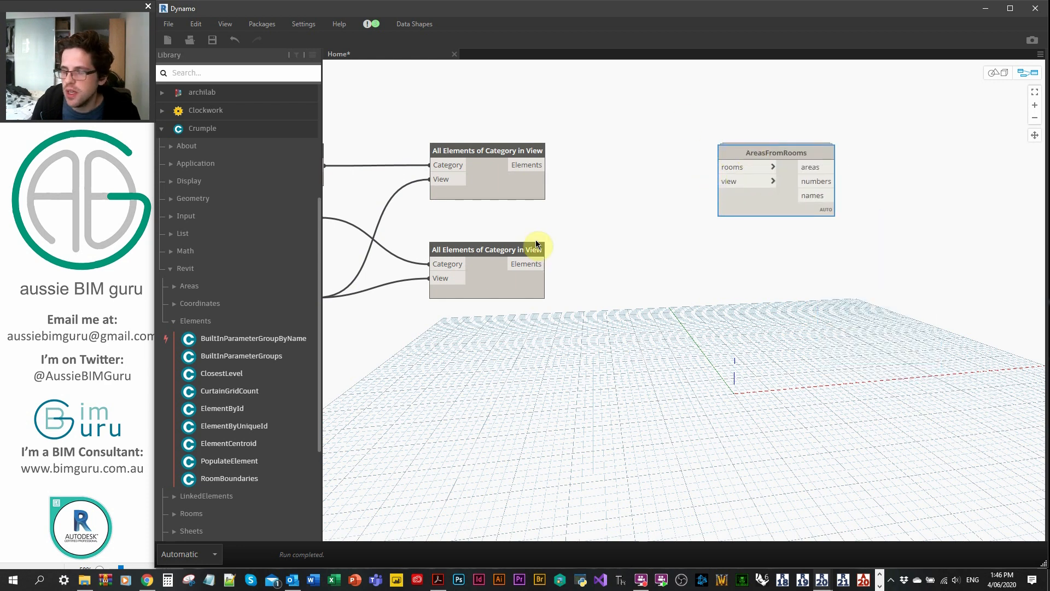
Connect the Document.ActiveView output to the view input of AreasFromRooms.
{"action": "middle_click_drag", "start_coordinate": [543, 301], "coordinate": [780, 294]}
{"action": "left_click", "coordinate": [970, 176]}
{"action": "middle_click_drag", "start_coordinate": [772, 148], "coordinate": [546, 164]}
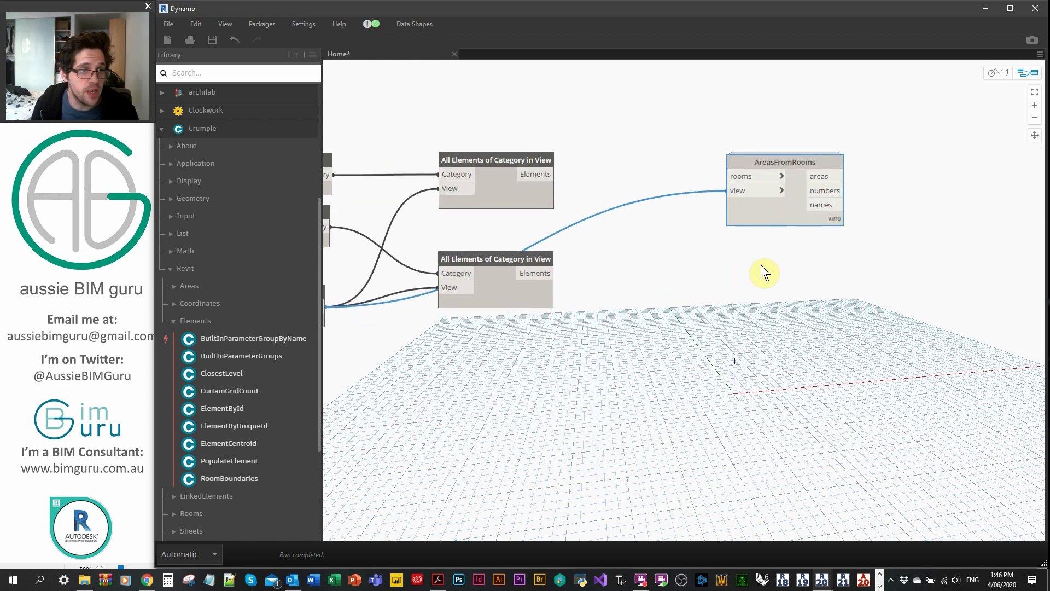
Add an Element.Geometry node and feed it the Elements output of the lower All Elements of Category in View node.
{"action": "middle_click_drag", "start_coordinate": [679, 364], "coordinate": [648, 360]}
{"action": "right_click", "coordinate": [645, 333]}
{"action": "type", "text": "ELEMENT.GEOMETRY"}
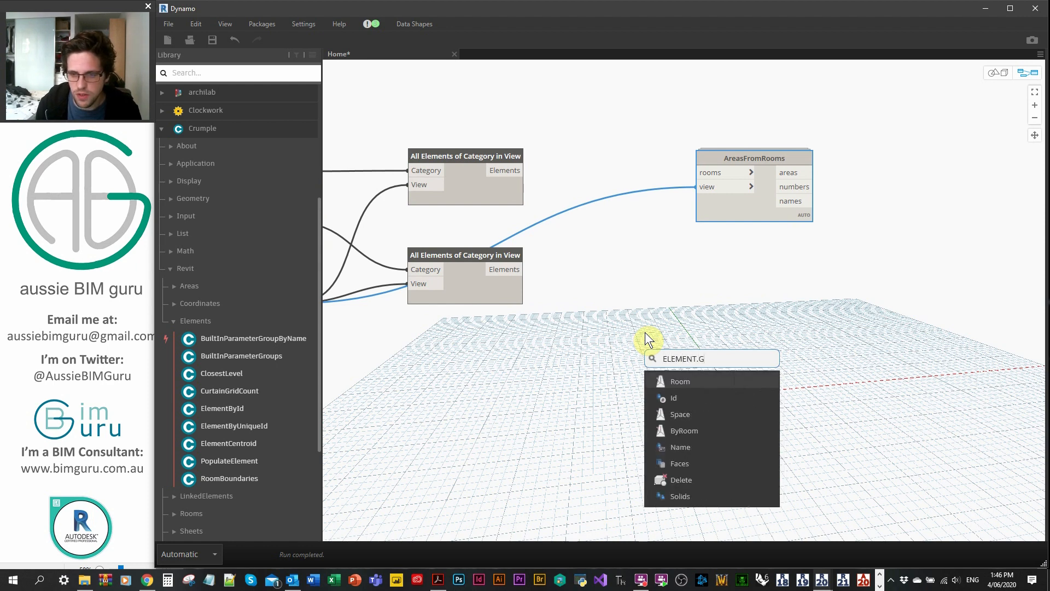
{"action": "left_click", "coordinate": [711, 381]}
{"action": "left_click", "coordinate": [714, 403]}
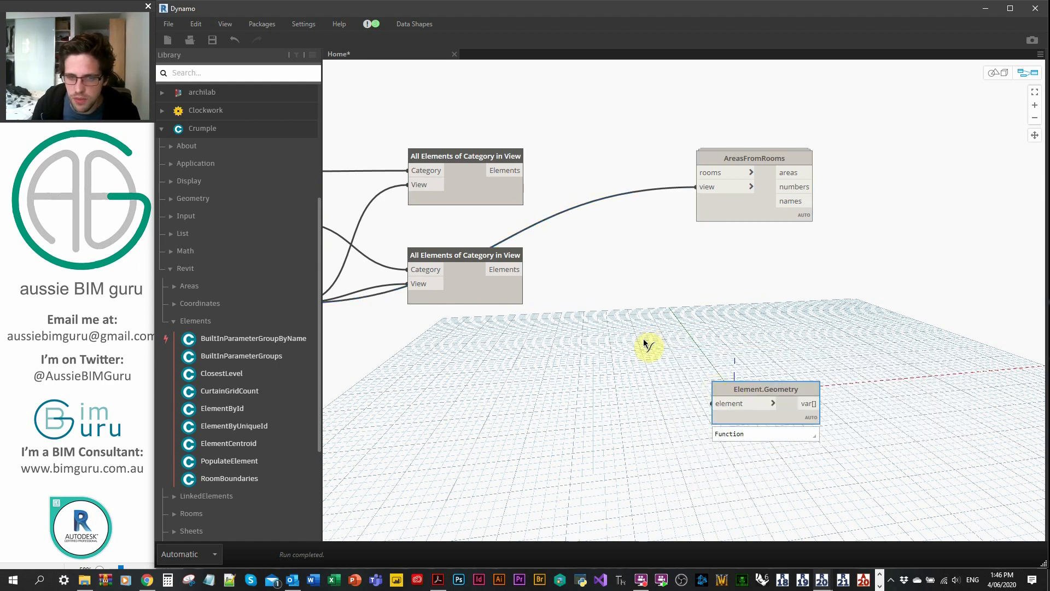
{"action": "left_click", "coordinate": [523, 269]}
Fit the model line geometry in the 3D background preview, and return to the graph view.
{"action": "left_click", "coordinate": [999, 72]}
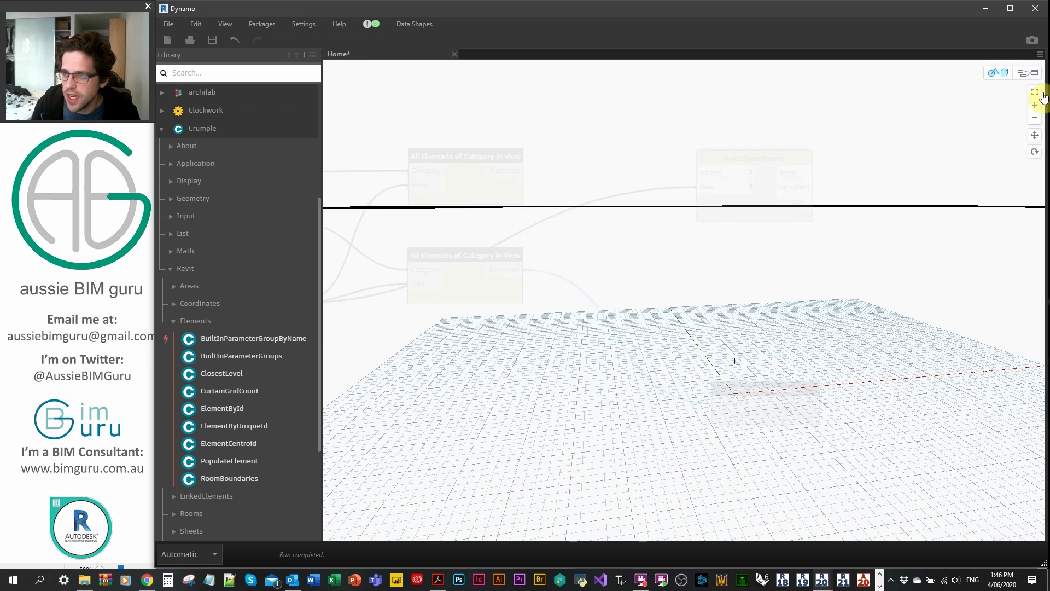
{"action": "left_click", "coordinate": [1032, 93]}
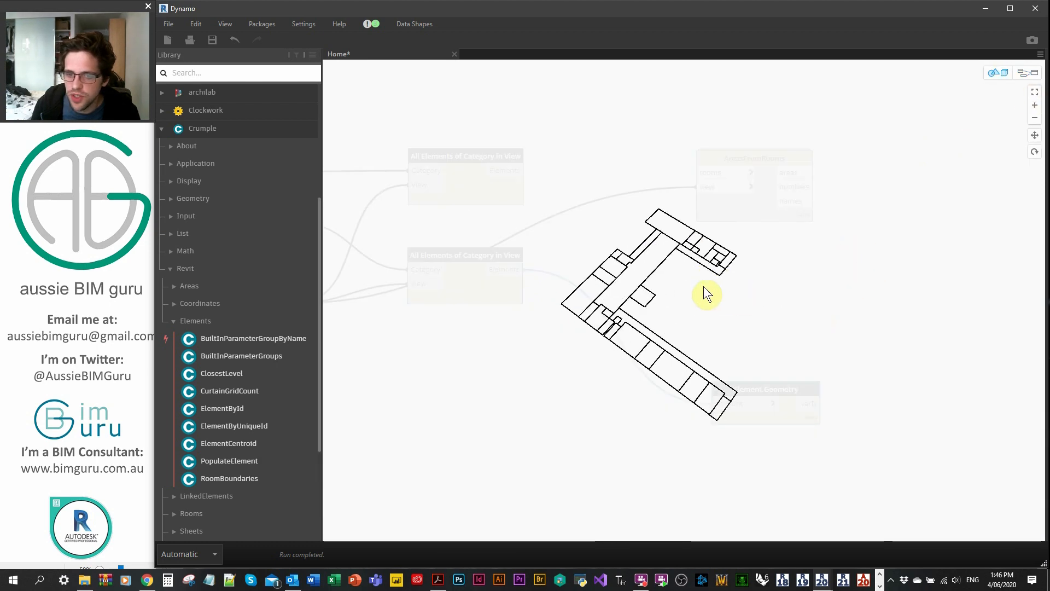
{"action": "left_click", "coordinate": [1023, 77]}
Add a List.Flatten node and connect the Element.Geometry output to its list input.
{"action": "left_click_drag", "start_coordinate": [733, 332], "coordinate": [734, 304]}
{"action": "right_click", "coordinate": [823, 314]}
{"action": "type", "text": "flatten"}
{"action": "key", "text": "Return"}
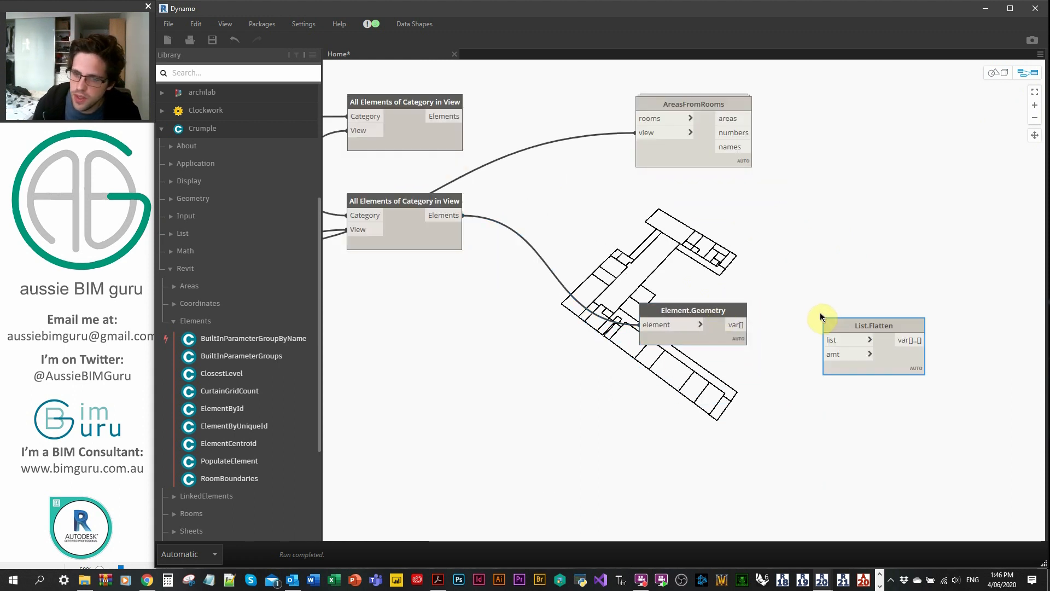
{"action": "left_click_drag", "start_coordinate": [735, 324], "coordinate": [845, 313]}
Turn off the geometry preview of Element.Geometry and move List.Flatten close beside it.
{"action": "mouse_move", "coordinate": [742, 353]}
{"action": "right_click", "coordinate": [718, 315]}
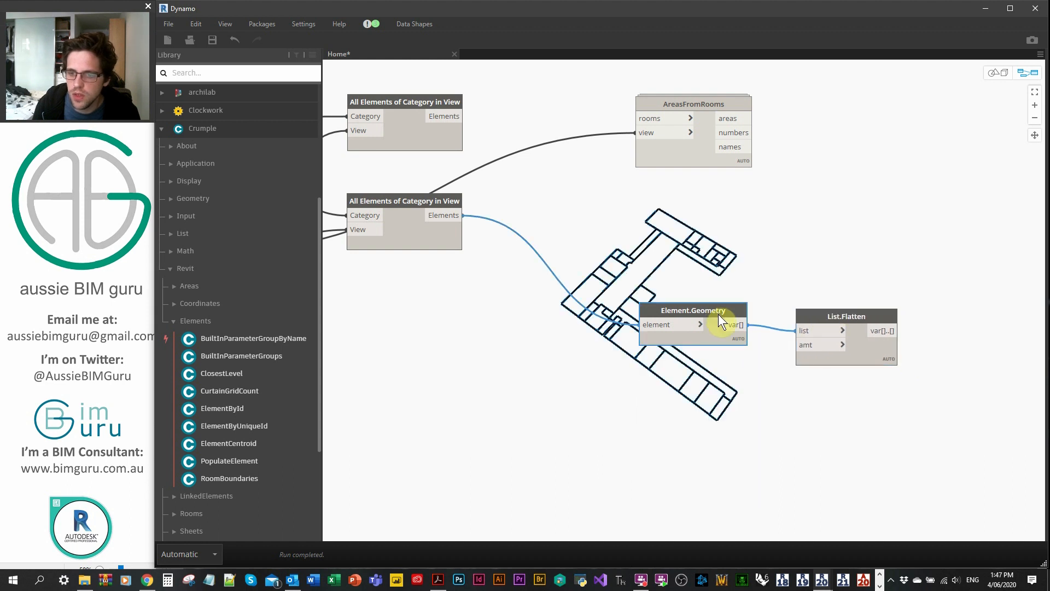
{"action": "left_click", "coordinate": [758, 394]}
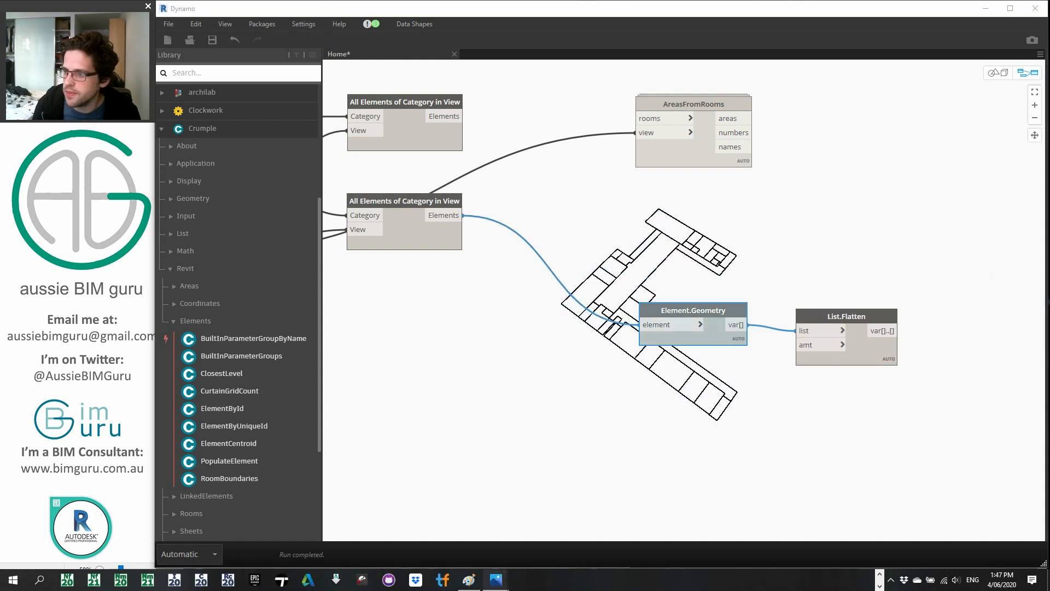
{"action": "scroll", "coordinate": [837, 245], "scroll_direction": "right", "scroll_amount": 5}
{"action": "left_click_drag", "start_coordinate": [757, 313], "coordinate": [727, 308]}
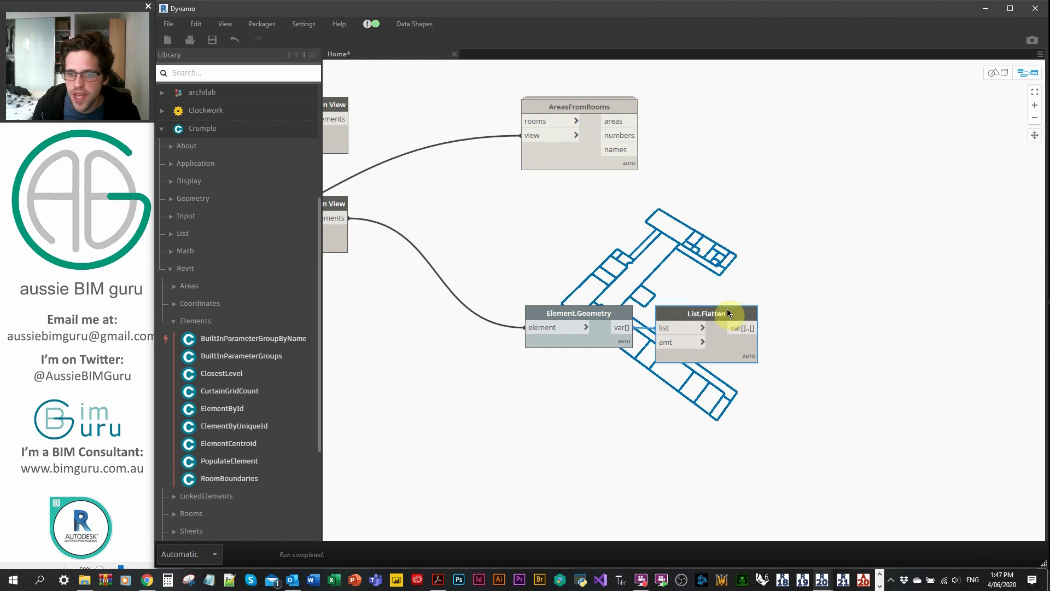
{"action": "left_click", "coordinate": [822, 290]}
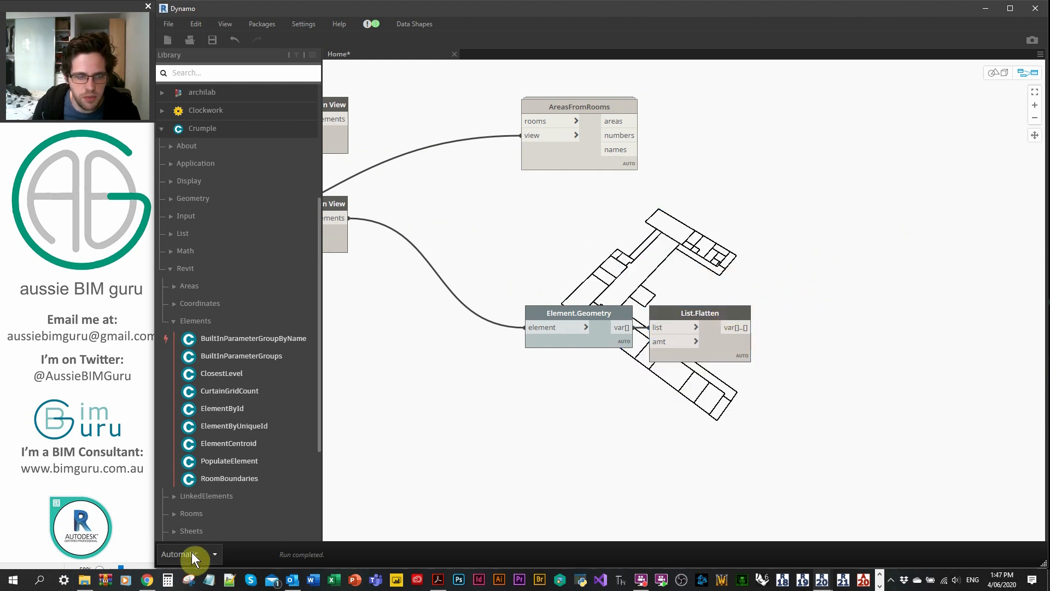
Set the graph to Manual run mode and add an AreaLinesFromCurves node beyond List.Flatten.
{"action": "left_click", "coordinate": [192, 554]}
{"action": "left_click", "coordinate": [192, 496]}
{"action": "right_click", "coordinate": [821, 280]}
{"action": "type", "text": "AREA"}
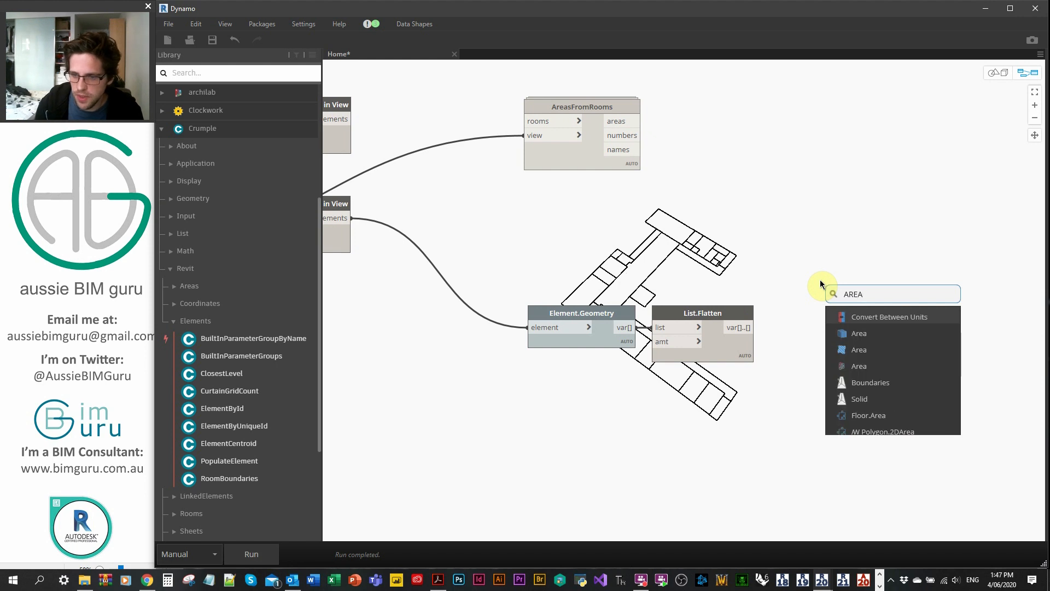
{"action": "scroll", "coordinate": [913, 344], "scroll_direction": "down", "scroll_amount": 5}
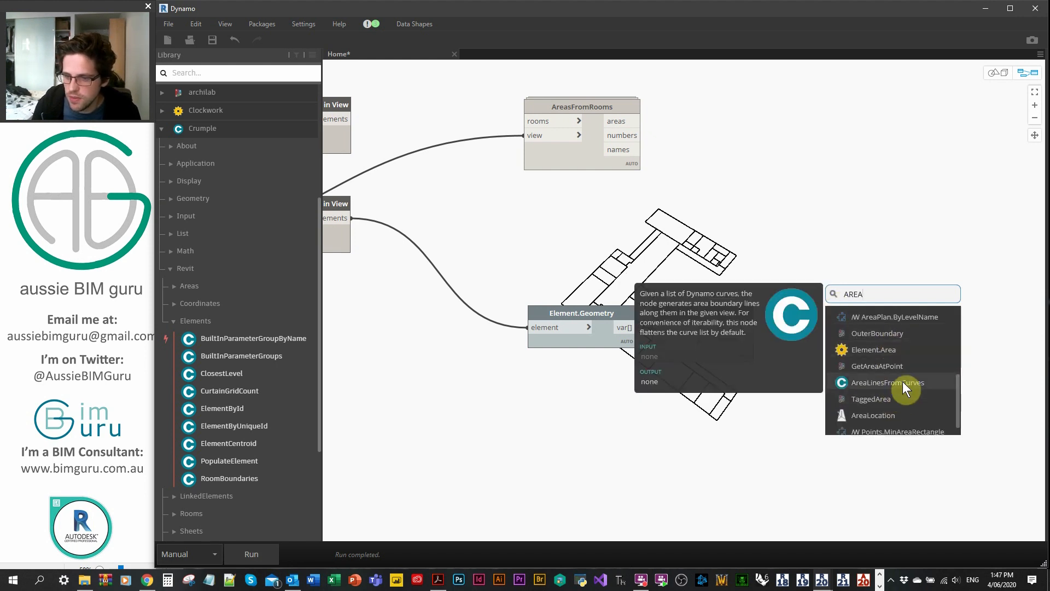
{"action": "left_click", "coordinate": [903, 383]}
{"action": "left_click_drag", "start_coordinate": [919, 388], "coordinate": [868, 247]}
Connect the Document.ActiveView output to the view input of AreaLinesFromCurves and the List.Flatten output to its curves input.
{"action": "middle_click_drag", "start_coordinate": [404, 284], "coordinate": [663, 278]}
{"action": "scroll", "coordinate": [663, 278], "scroll_direction": "down", "scroll_amount": 2}
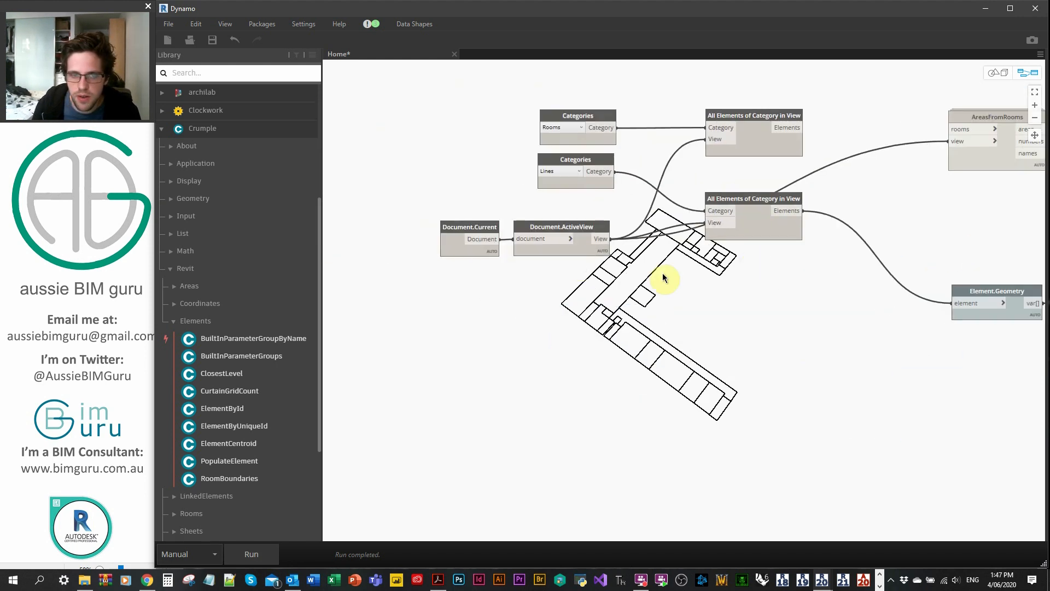
{"action": "middle_click_drag", "start_coordinate": [843, 260], "coordinate": [528, 271]}
{"action": "left_click", "coordinate": [889, 249]}
{"action": "left_click_drag", "start_coordinate": [889, 238], "coordinate": [892, 246]}
{"action": "left_click", "coordinate": [812, 319]}
{"action": "left_click", "coordinate": [879, 269]}
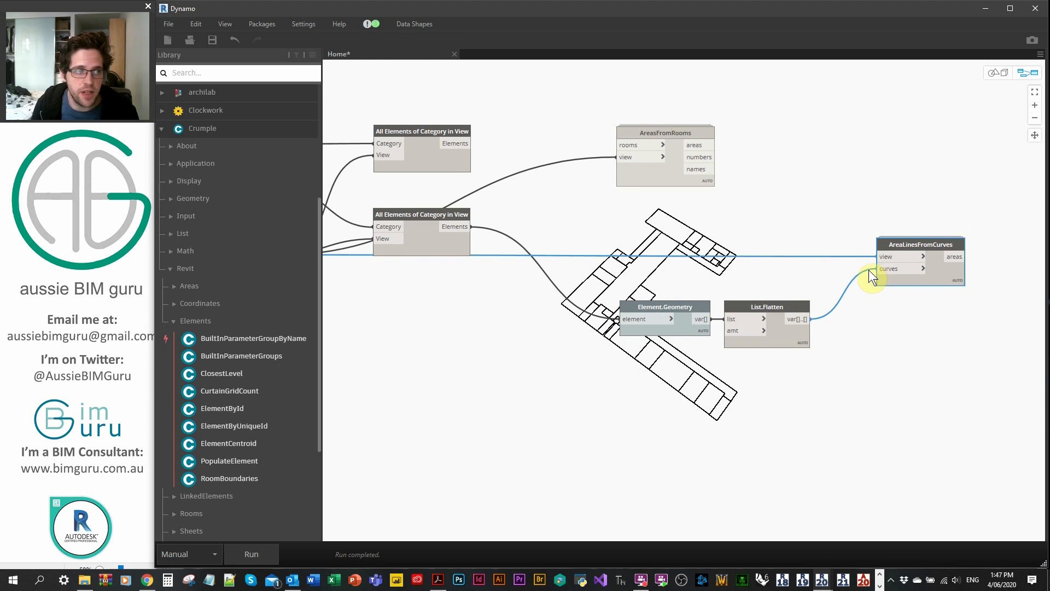
Connect the Elements output of the upper All Elements of Category in View node to the rooms input of AreasFromRooms.
{"action": "middle_click_drag", "start_coordinate": [416, 187], "coordinate": [573, 202]}
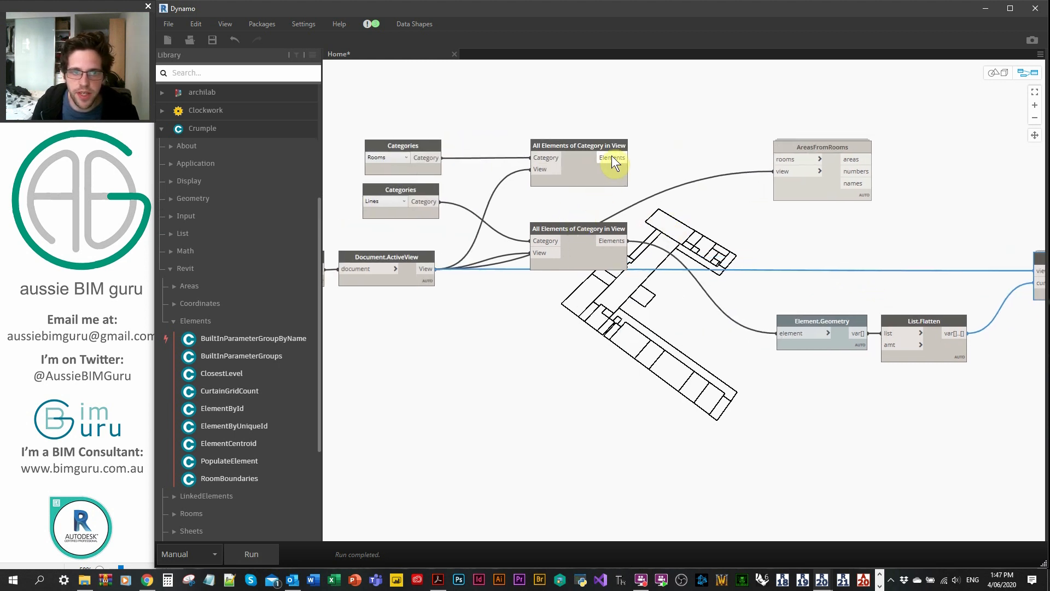
{"action": "left_click", "coordinate": [773, 158]}
{"action": "middle_click_drag", "start_coordinate": [948, 162], "coordinate": [866, 174]}
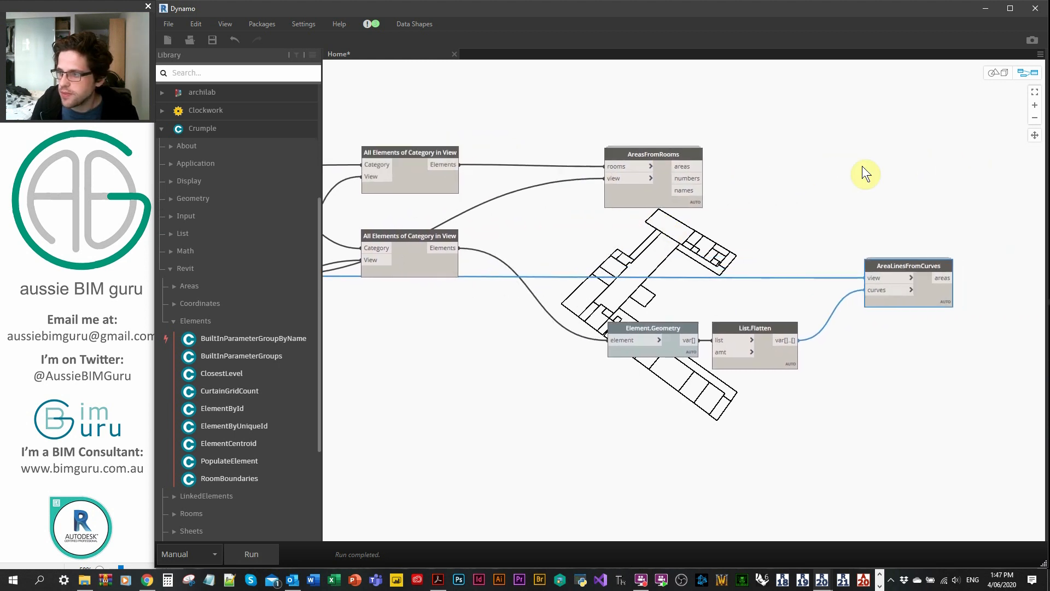
Add the WaitFor node from Crumple's Script > Flow category and place it beyond AreaLinesFromCurves.
{"action": "key", "text": "alt+Tab"}
{"action": "left_click", "coordinate": [938, 209]}
{"action": "middle_click_drag", "start_coordinate": [906, 216], "coordinate": [816, 218]}
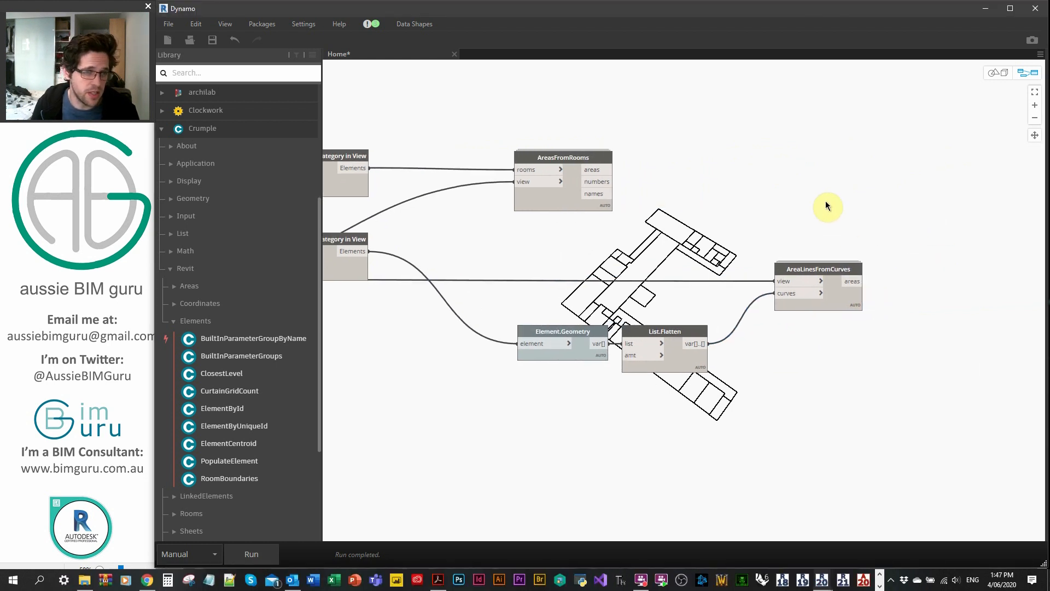
{"action": "middle_click_drag", "start_coordinate": [840, 218], "coordinate": [691, 234]}
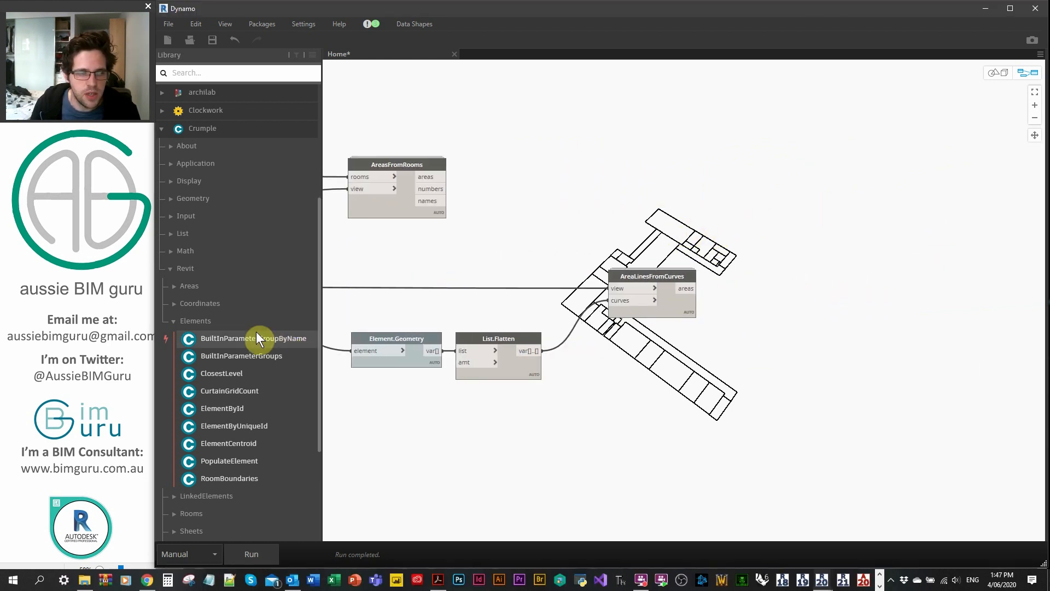
{"action": "left_click", "coordinate": [235, 321]}
{"action": "left_click", "coordinate": [209, 269]}
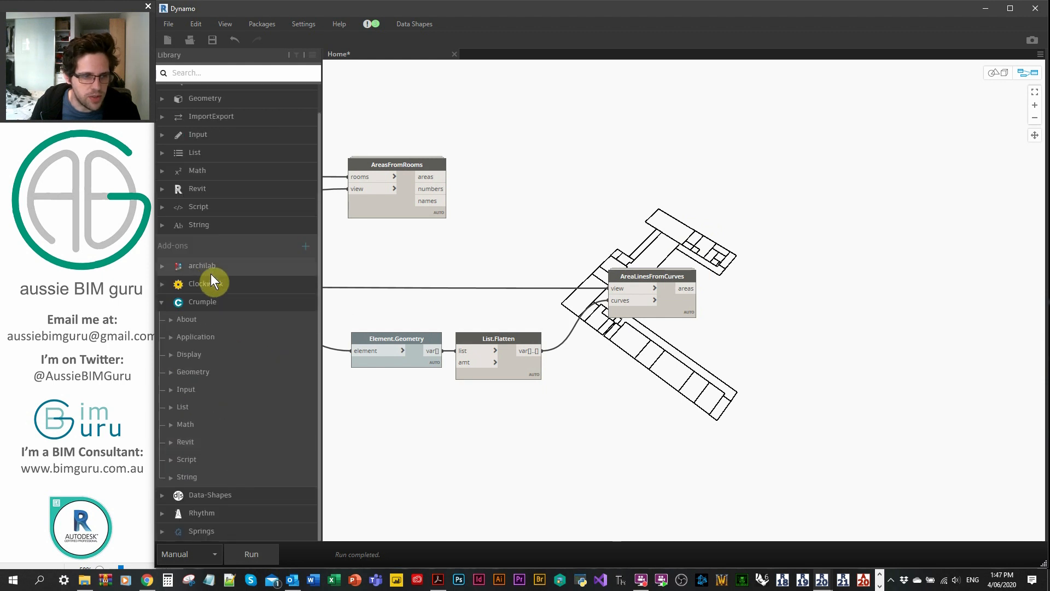
{"action": "left_click", "coordinate": [194, 461]}
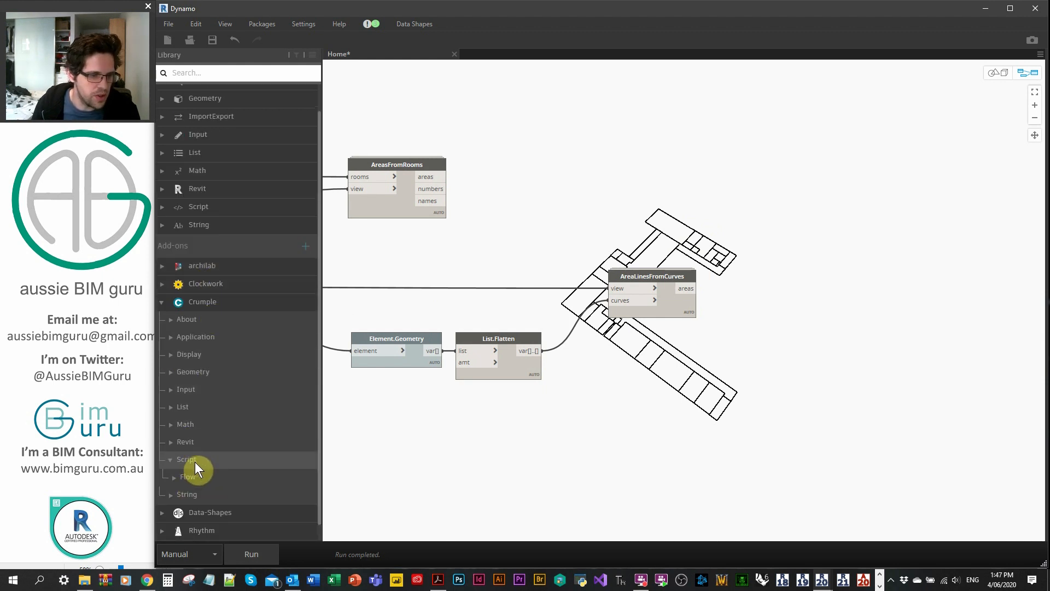
{"action": "left_click", "coordinate": [195, 476]}
{"action": "scroll", "coordinate": [218, 454], "scroll_direction": "down", "scroll_amount": 1}
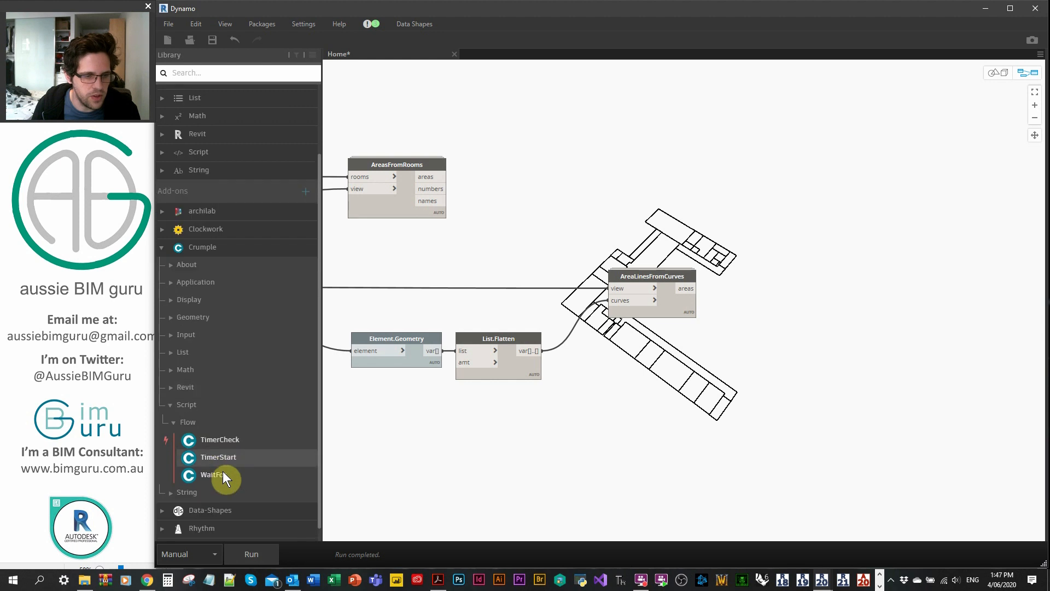
{"action": "left_click", "coordinate": [222, 475]}
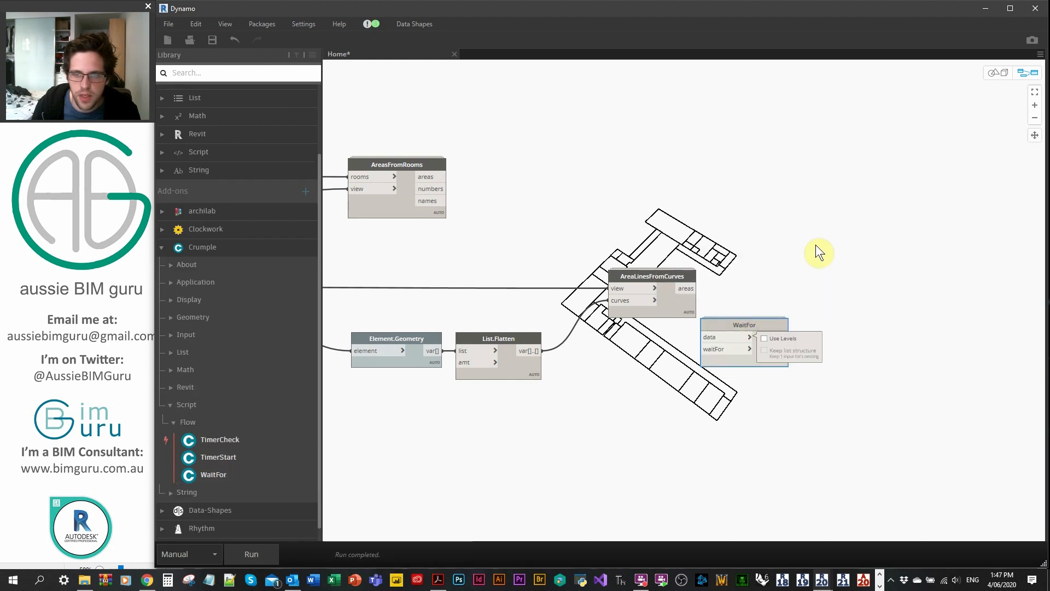
{"action": "left_click_drag", "start_coordinate": [745, 326], "coordinate": [853, 218]}
Connect the lower All Elements of Category in View output to WaitFor's data input and AreaLinesFromCurves' areas output to its waitFor input.
{"action": "left_click", "coordinate": [809, 229]}
{"action": "middle_click_drag", "start_coordinate": [516, 246], "coordinate": [859, 223]}
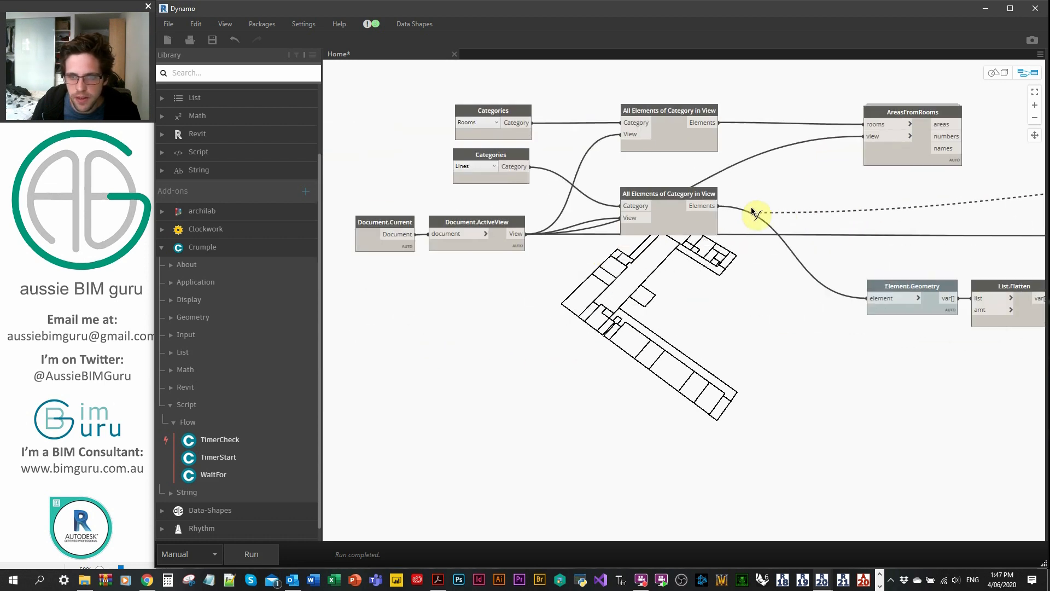
{"action": "middle_click_drag", "start_coordinate": [970, 218], "coordinate": [580, 217]}
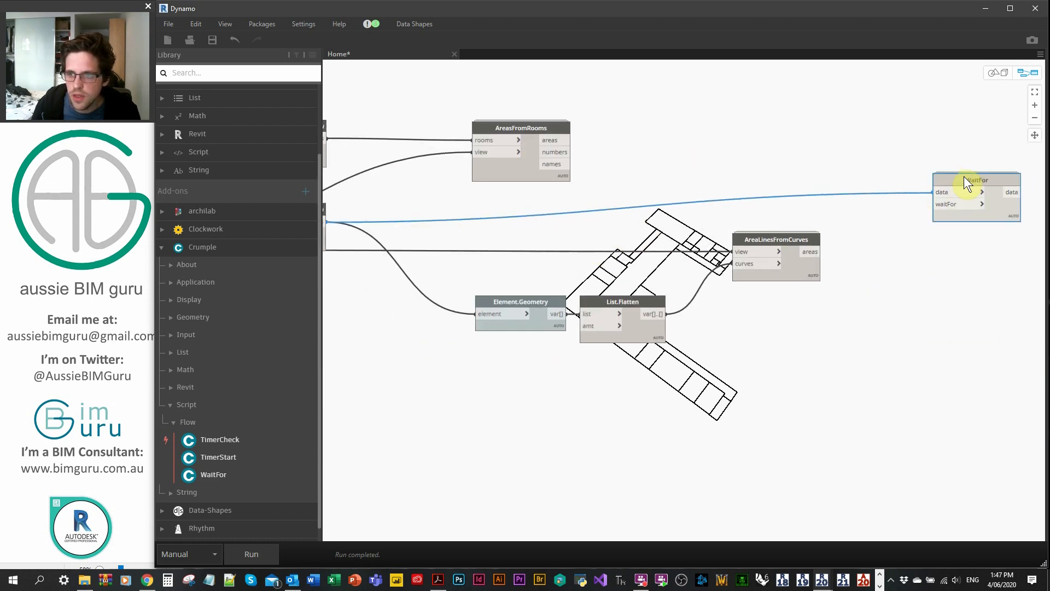
{"action": "left_click_drag", "start_coordinate": [964, 176], "coordinate": [935, 196]}
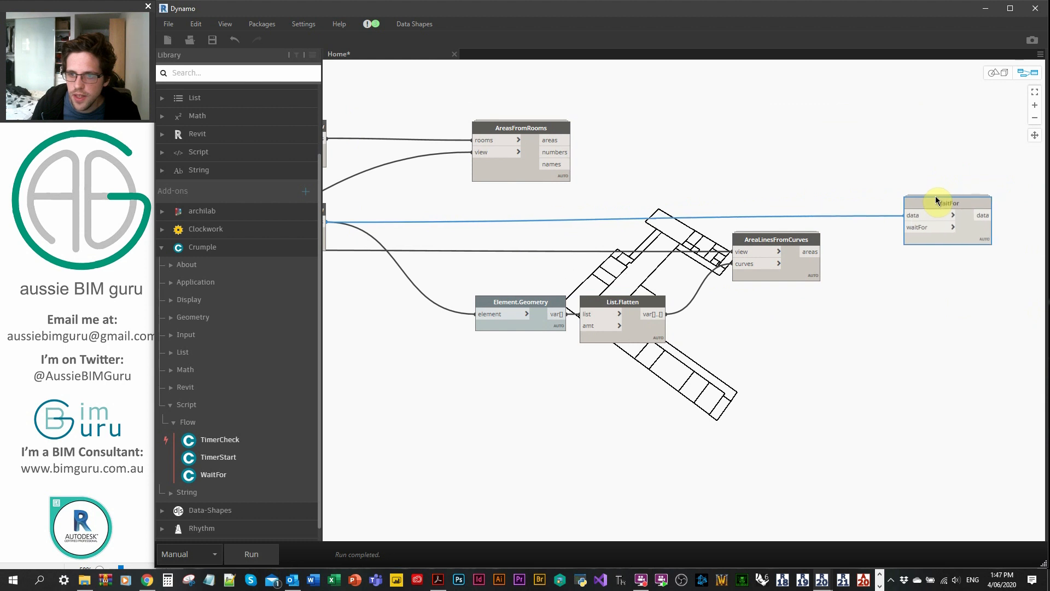
{"action": "left_click", "coordinate": [904, 230]}
{"action": "middle_click_drag", "start_coordinate": [904, 266], "coordinate": [626, 271]}
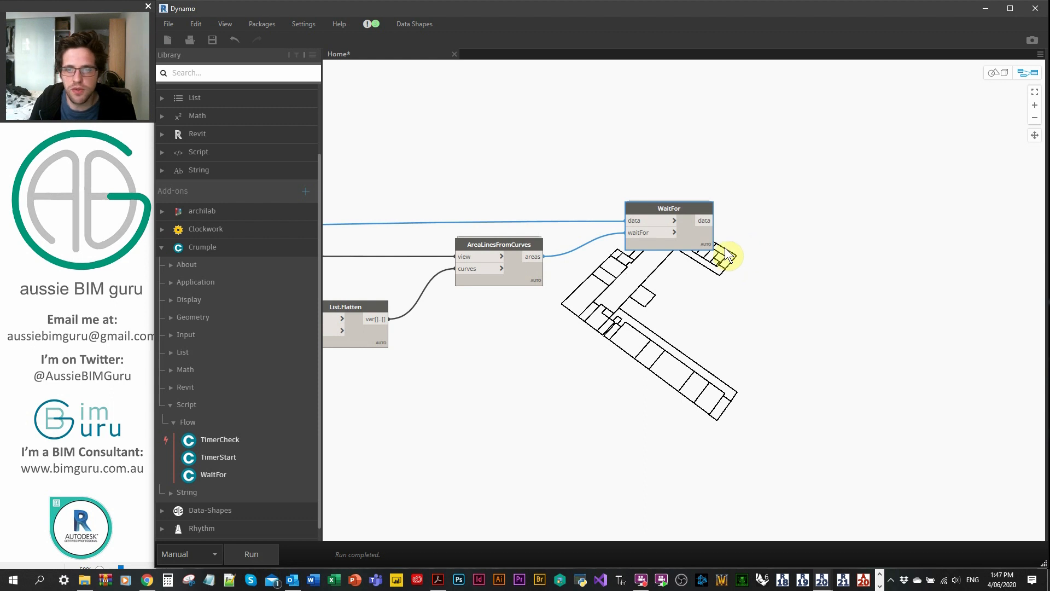
Add Revit's Element.Delete node after WaitFor and connect WaitFor's data output to its element input.
{"action": "middle_click_drag", "start_coordinate": [726, 248], "coordinate": [669, 255]}
{"action": "scroll", "coordinate": [608, 238], "scroll_direction": "up", "scroll_amount": 2}
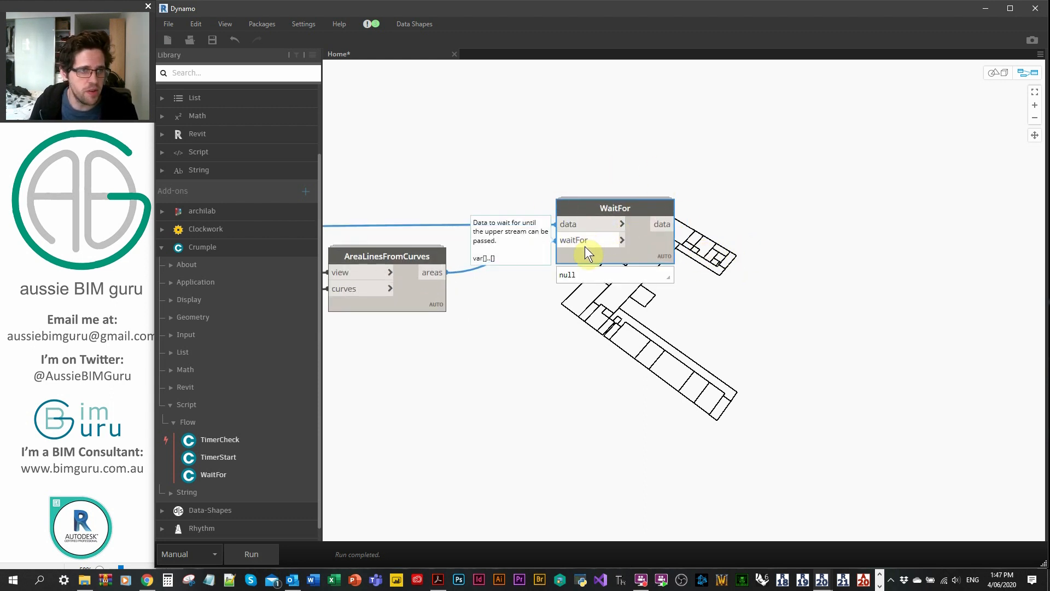
{"action": "middle_click_drag", "start_coordinate": [744, 237], "coordinate": [698, 243]}
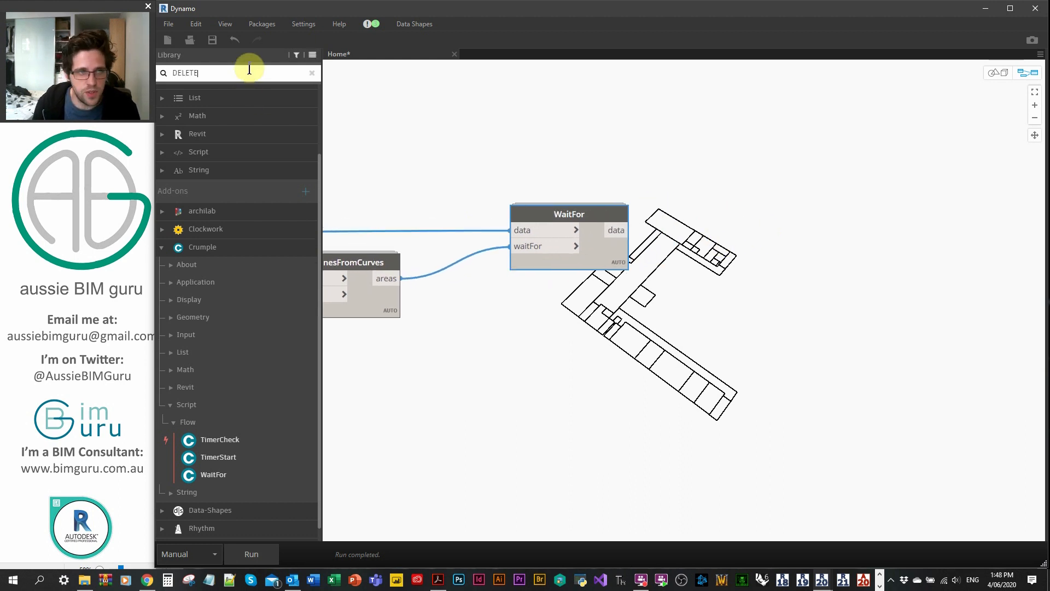
{"action": "scroll", "coordinate": [228, 255], "scroll_direction": "down", "scroll_amount": 1}
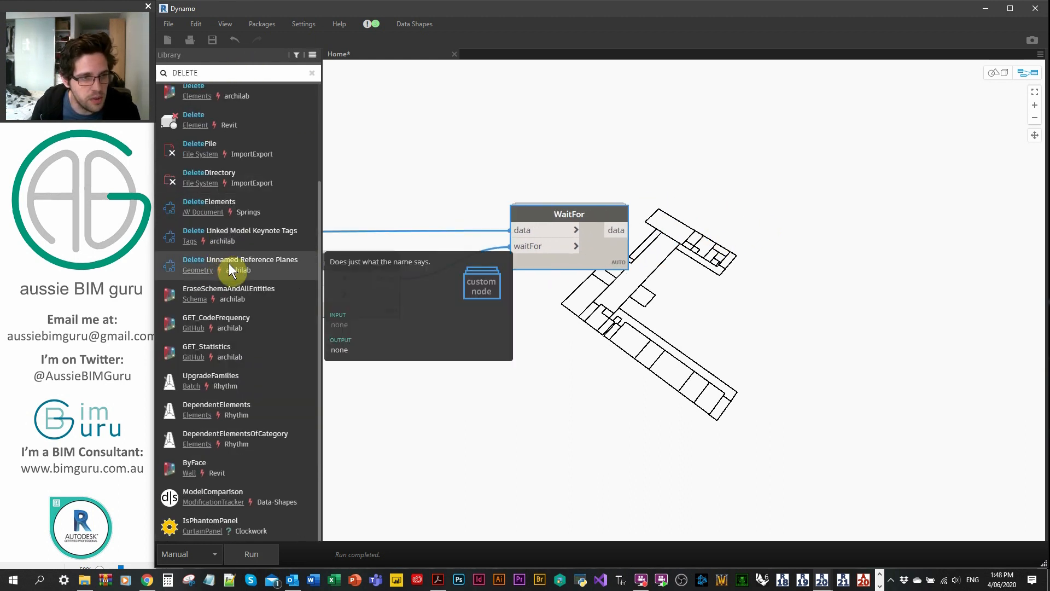
{"action": "scroll", "coordinate": [218, 174], "scroll_direction": "up", "scroll_amount": 2}
{"action": "left_click", "coordinate": [230, 174]}
{"action": "left_click_drag", "start_coordinate": [750, 328], "coordinate": [688, 212]}
{"action": "left_click", "coordinate": [616, 231]}
{"action": "left_click", "coordinate": [716, 232]}
{"action": "left_click", "coordinate": [701, 135]}
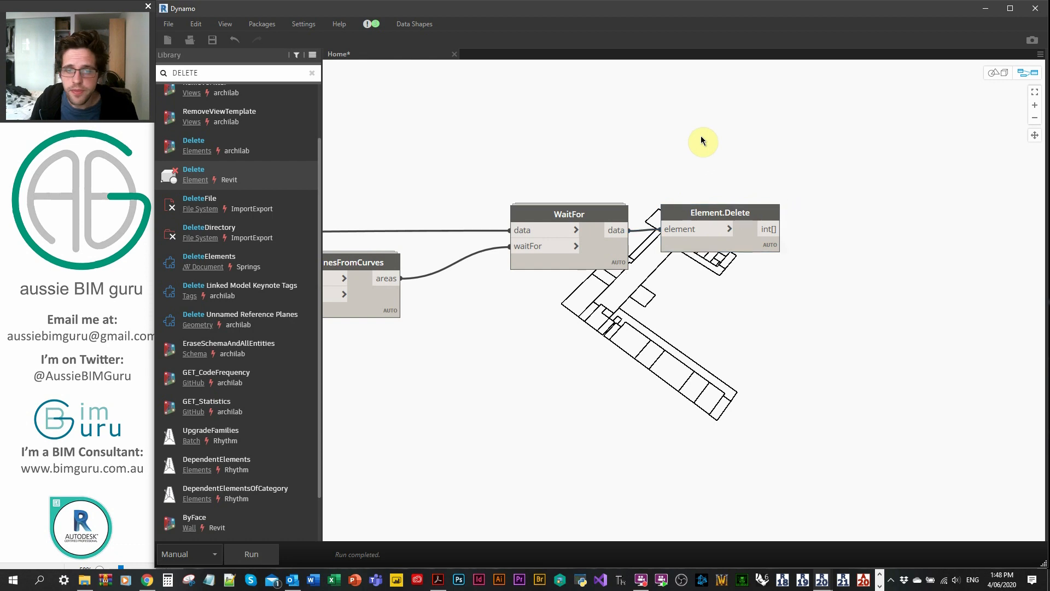
Switch to Revit's 01 - Entry Level area plan beside Dynamo, save the project and reset Temporary Hide/Isolate.
{"action": "left_click_drag", "start_coordinate": [161, 2], "coordinate": [611, 2]}
{"action": "key", "text": "ctrl+s"}
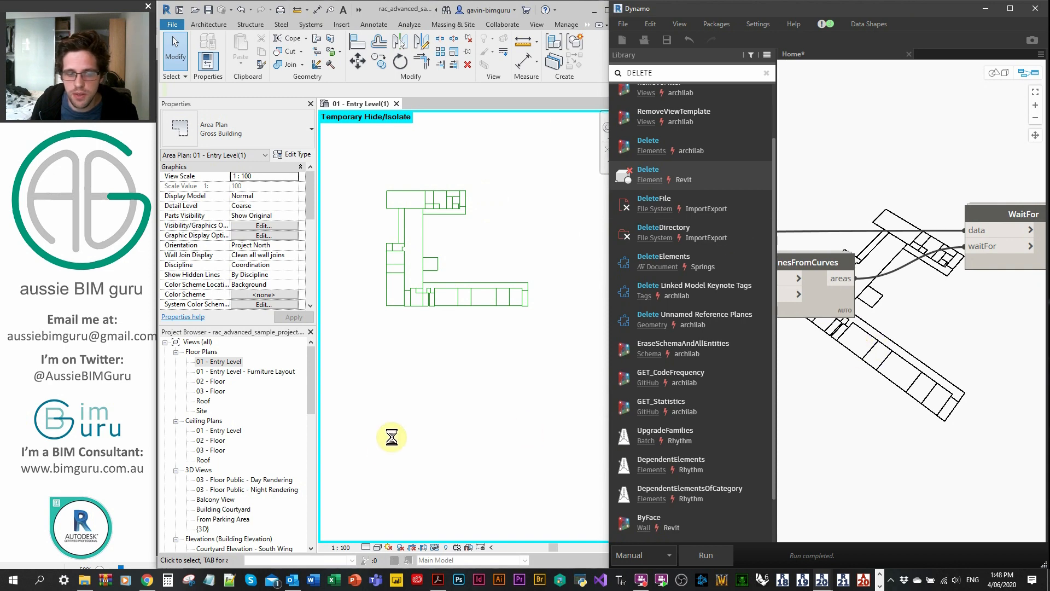
{"action": "key", "text": "Escape"}
{"action": "left_click", "coordinate": [436, 549]}
{"action": "left_click", "coordinate": [436, 548]}
{"action": "left_click", "coordinate": [445, 536]}
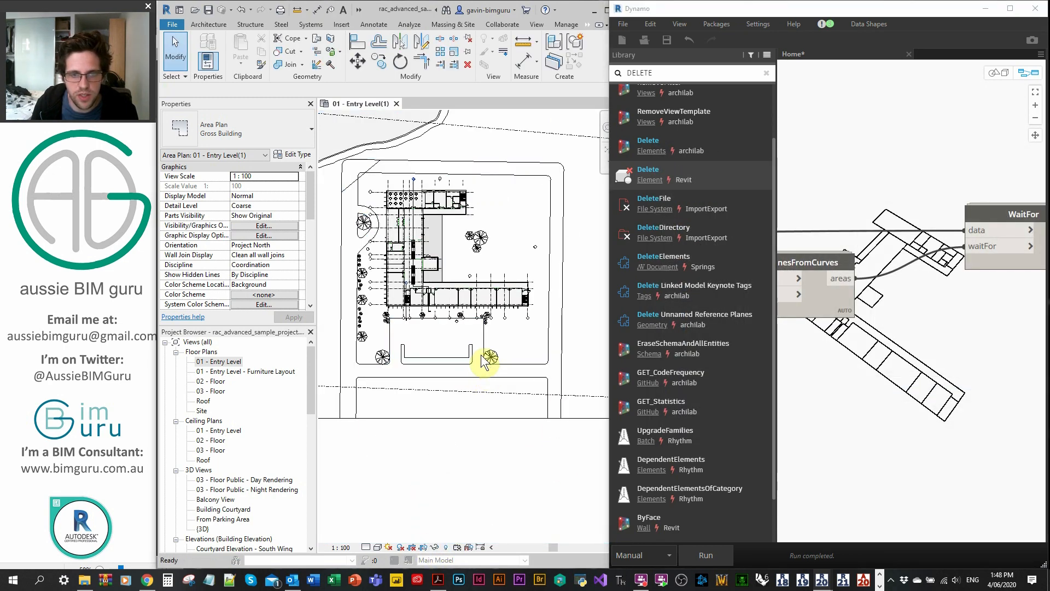
Turn on the Interior Fill and Reference subcategories of Areas in the area plan's visibility overrides.
{"action": "key", "text": "v"}
{"action": "key", "text": "v"}
{"action": "left_click", "coordinate": [375, 213]}
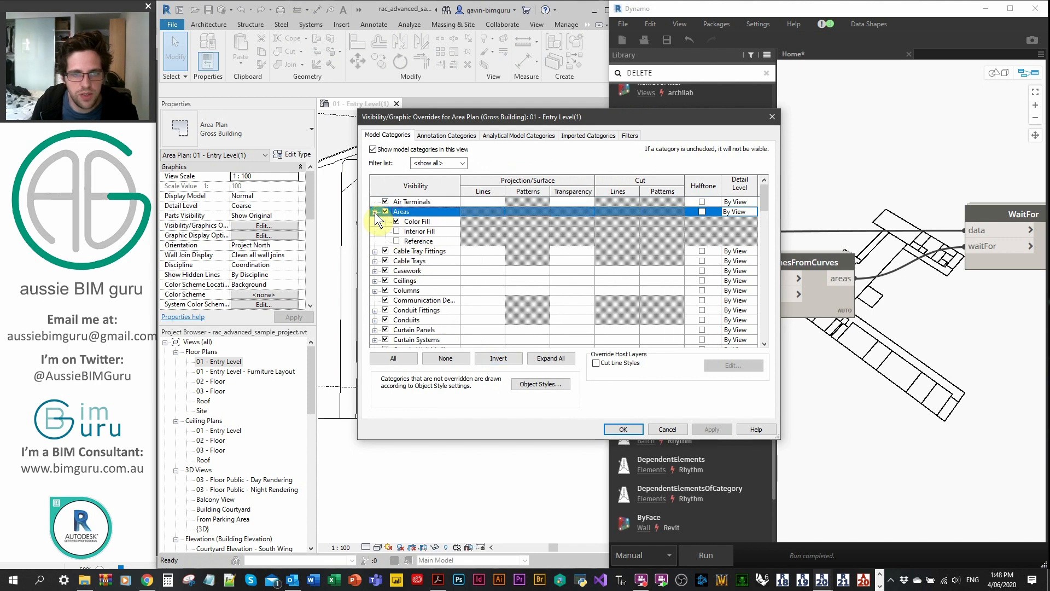
{"action": "left_click", "coordinate": [397, 231]}
{"action": "left_click", "coordinate": [397, 241]}
{"action": "left_click", "coordinate": [453, 291]}
{"action": "scroll", "coordinate": [454, 290], "scroll_direction": "down", "scroll_amount": 6}
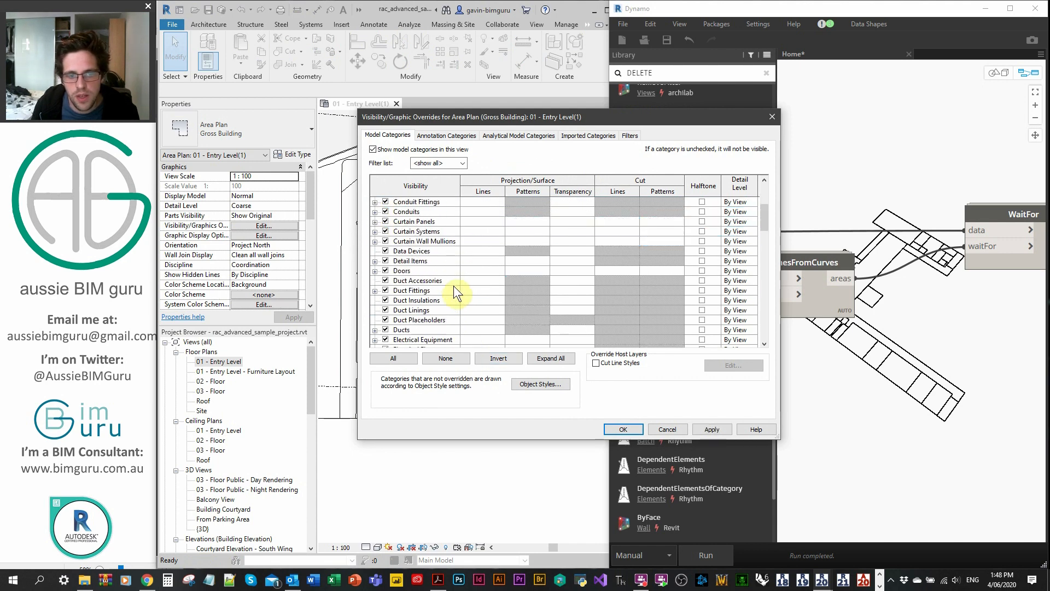
{"action": "left_click", "coordinate": [624, 430]}
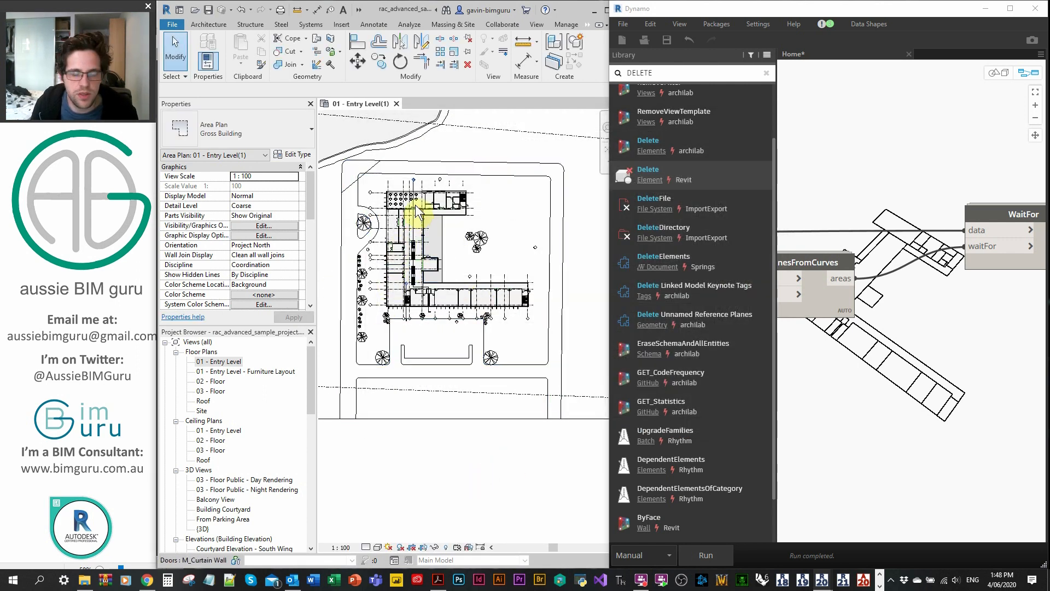
Set all model categories except Areas and Lines to halftone in the area plan.
{"action": "scroll", "coordinate": [414, 203], "scroll_direction": "up", "scroll_amount": 3}
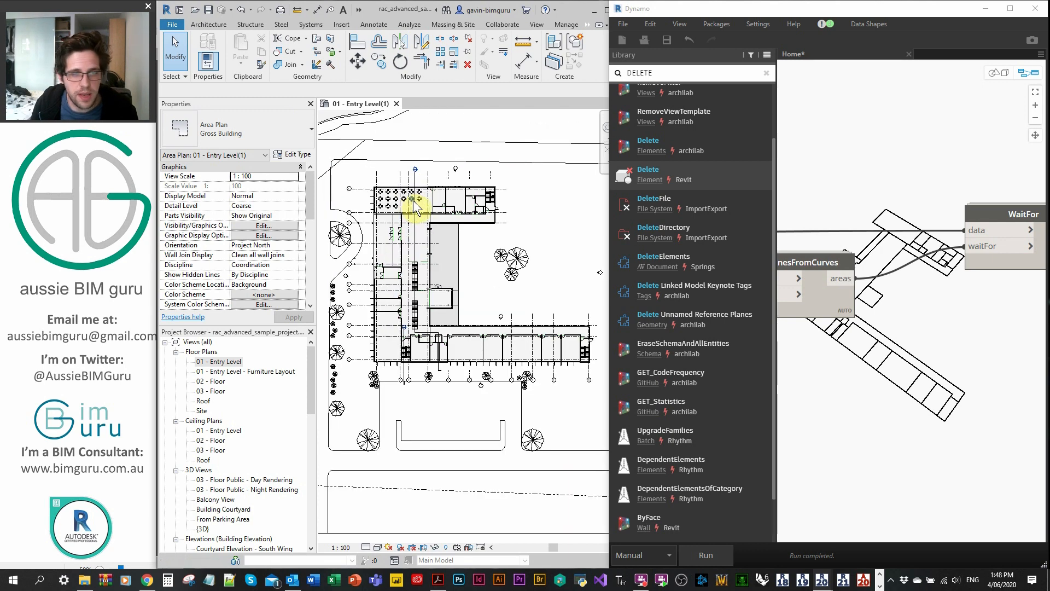
{"action": "key", "text": "v"}
{"action": "key", "text": "v"}
{"action": "left_click", "coordinate": [392, 359]}
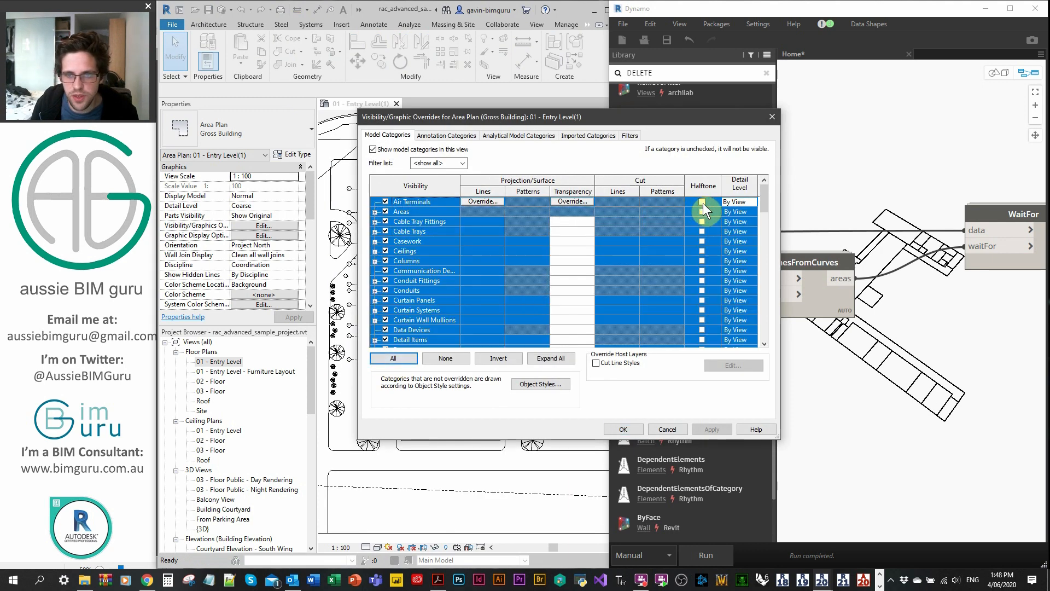
{"action": "left_click", "coordinate": [405, 212]}
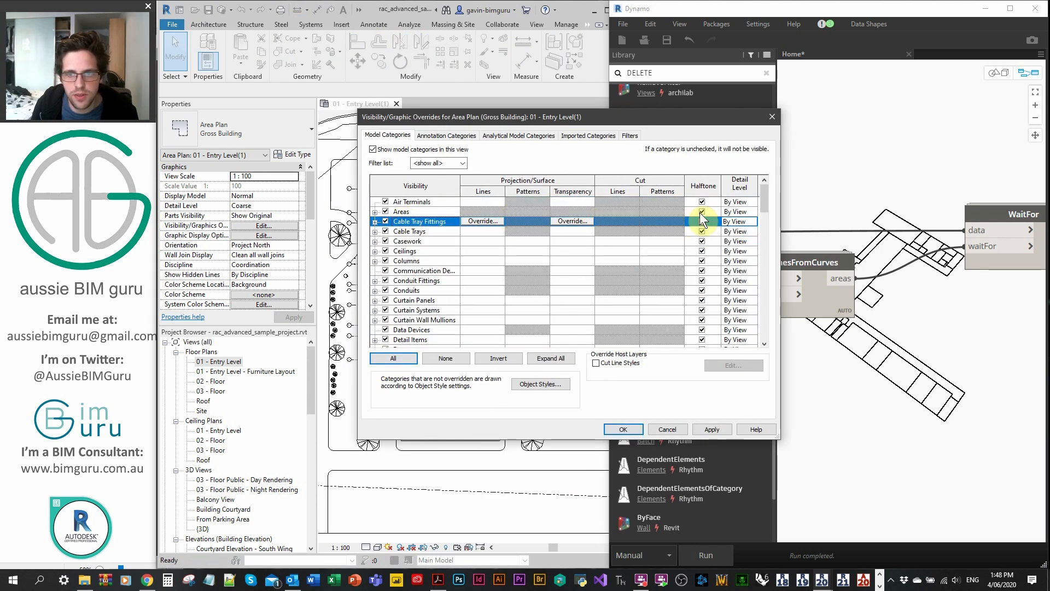
{"action": "left_click", "coordinate": [701, 212]}
{"action": "left_click", "coordinate": [458, 291]}
{"action": "key", "text": "l"}
{"action": "scroll", "coordinate": [447, 288], "scroll_direction": "down", "scroll_amount": 2}
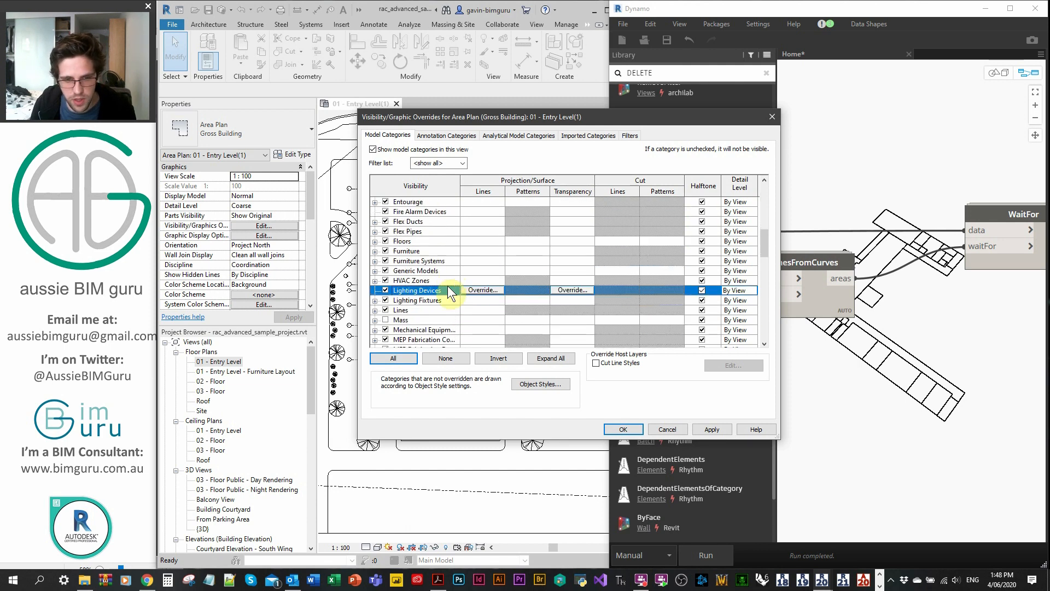
{"action": "left_click", "coordinate": [429, 309]}
{"action": "left_click", "coordinate": [703, 311]}
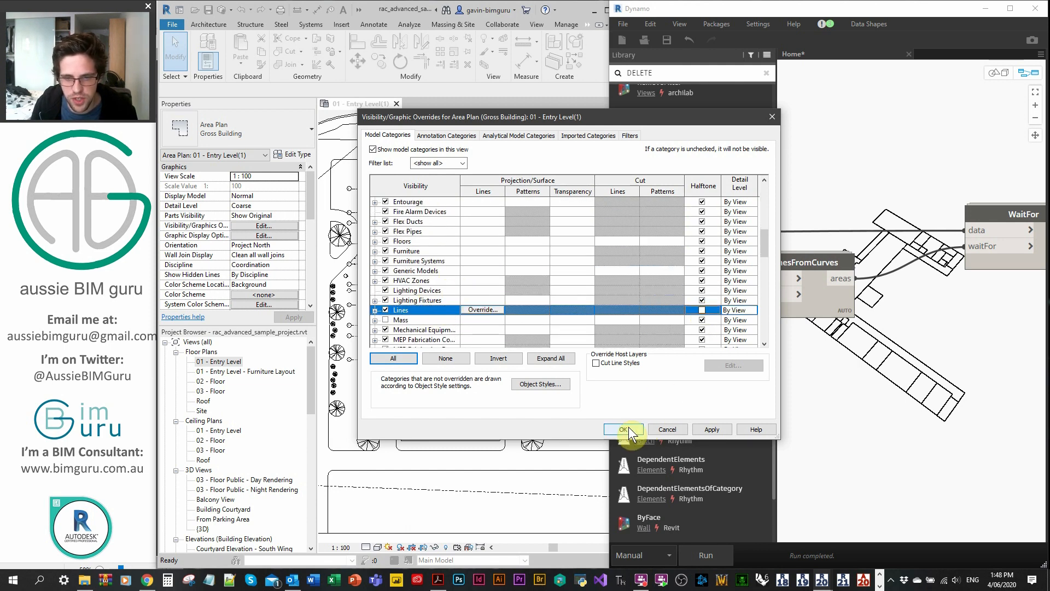
{"action": "left_click", "coordinate": [624, 429]}
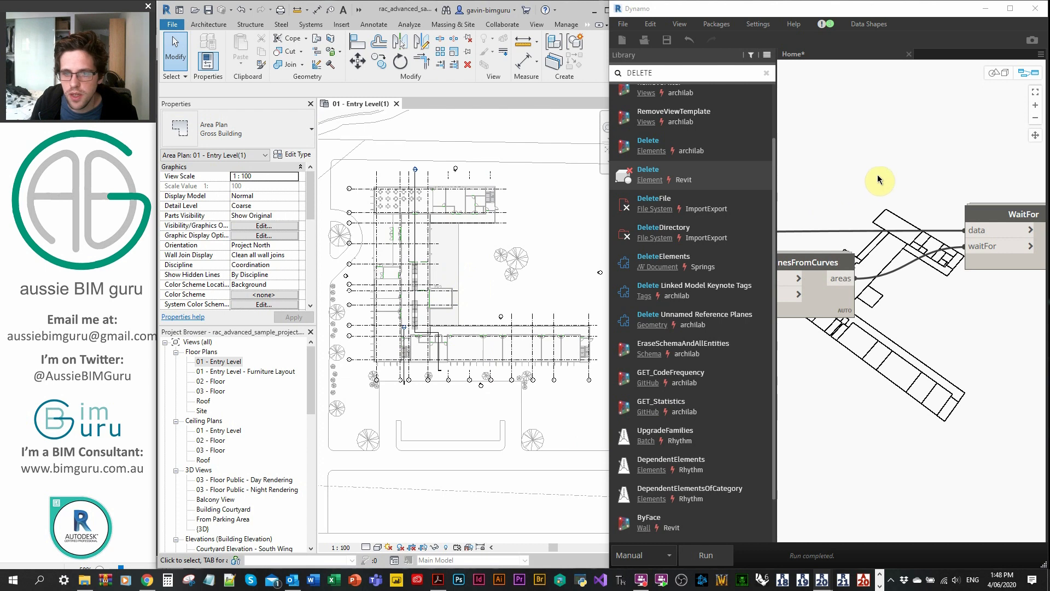
Hide all annotation categories in the area plan.
{"action": "key", "text": "g"}
{"action": "left_click", "coordinate": [449, 136]}
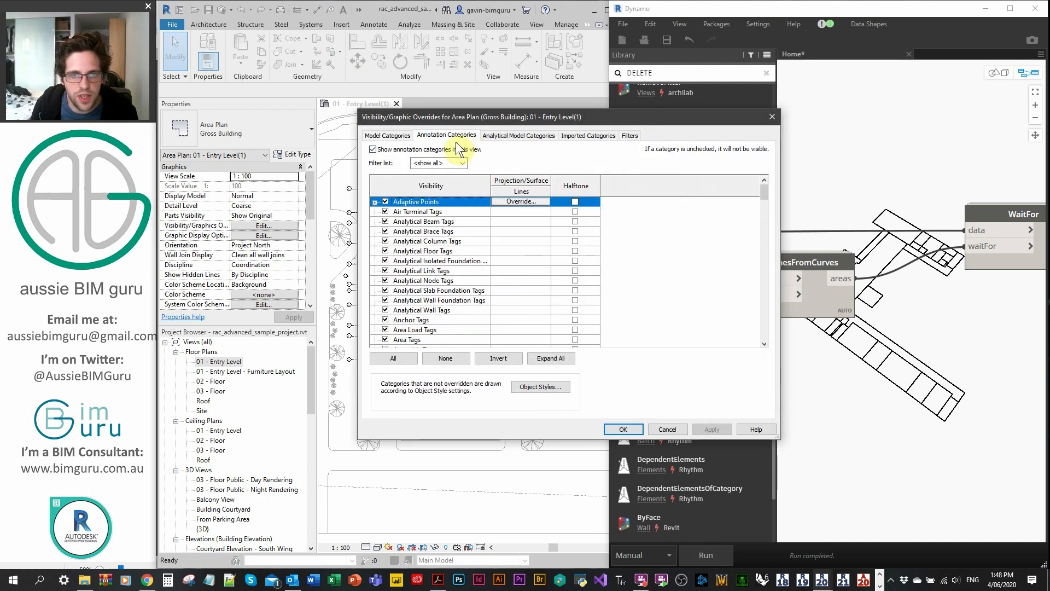
{"action": "left_click", "coordinate": [450, 149]}
{"action": "left_click", "coordinate": [624, 429]}
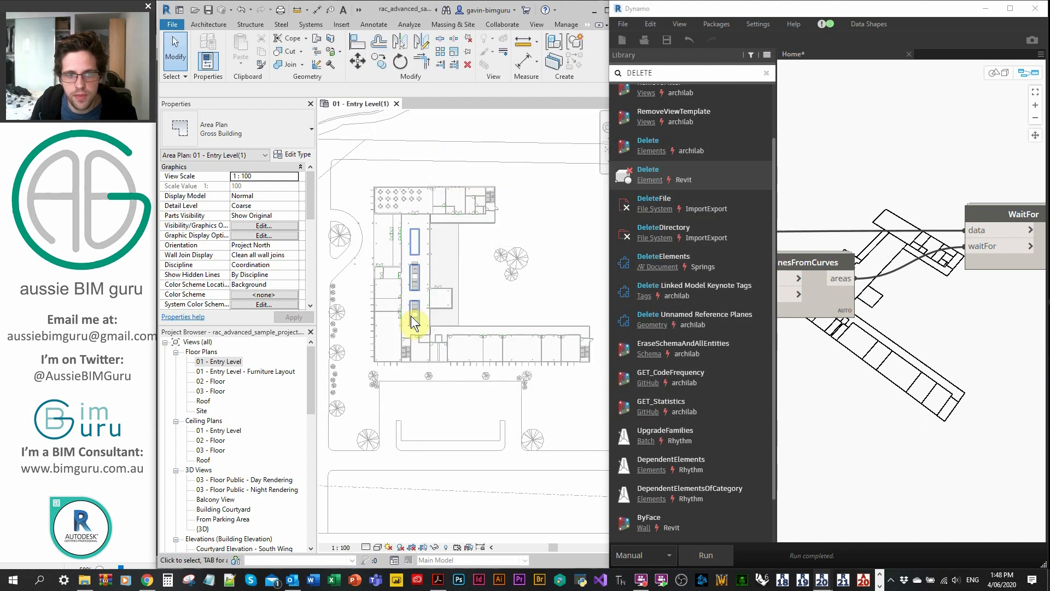
Switch to Dynamo, run the graph and return to the Revit area plan.
{"action": "left_click", "coordinate": [857, 374]}
{"action": "scroll", "coordinate": [886, 353], "scroll_direction": "down", "scroll_amount": 5}
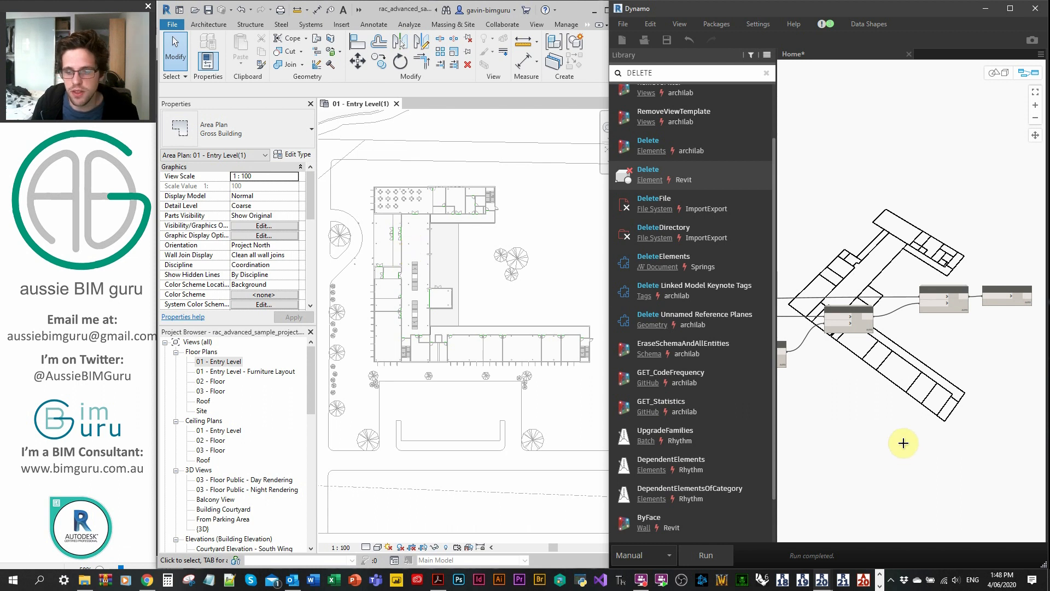
{"action": "left_click", "coordinate": [711, 556]}
{"action": "left_click", "coordinate": [439, 273]}
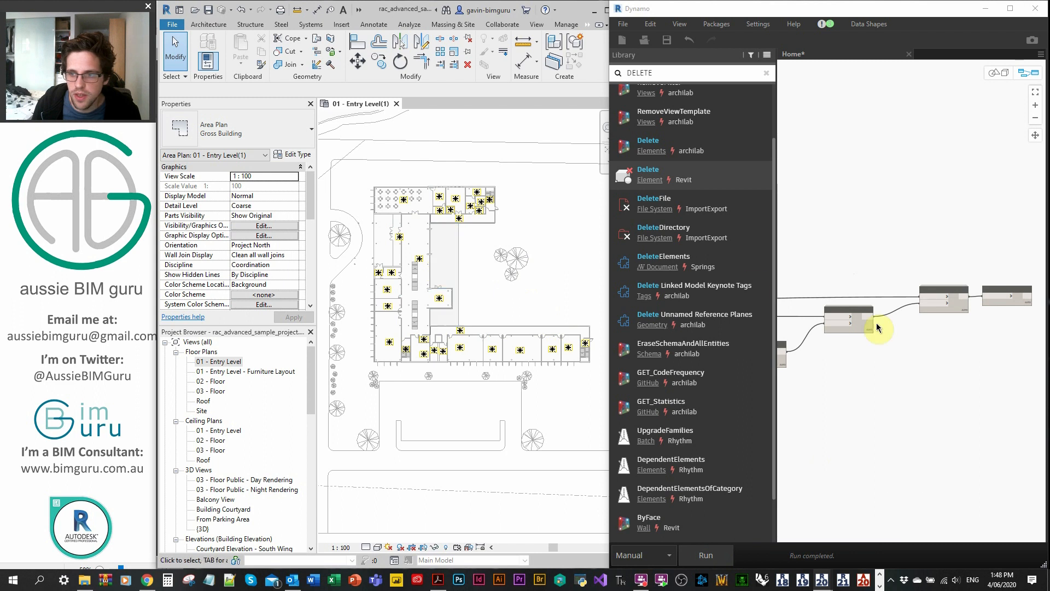
Examine the List.Flatten result in Dynamo and trace it back to the All Elements of Category in View nodes.
{"action": "scroll", "coordinate": [961, 337], "scroll_direction": "down", "scroll_amount": 5}
{"action": "middle_click_drag", "start_coordinate": [835, 363], "coordinate": [874, 349]}
{"action": "scroll", "coordinate": [900, 340], "scroll_direction": "up", "scroll_amount": 6}
{"action": "scroll", "coordinate": [945, 340], "scroll_direction": "up", "scroll_amount": 3}
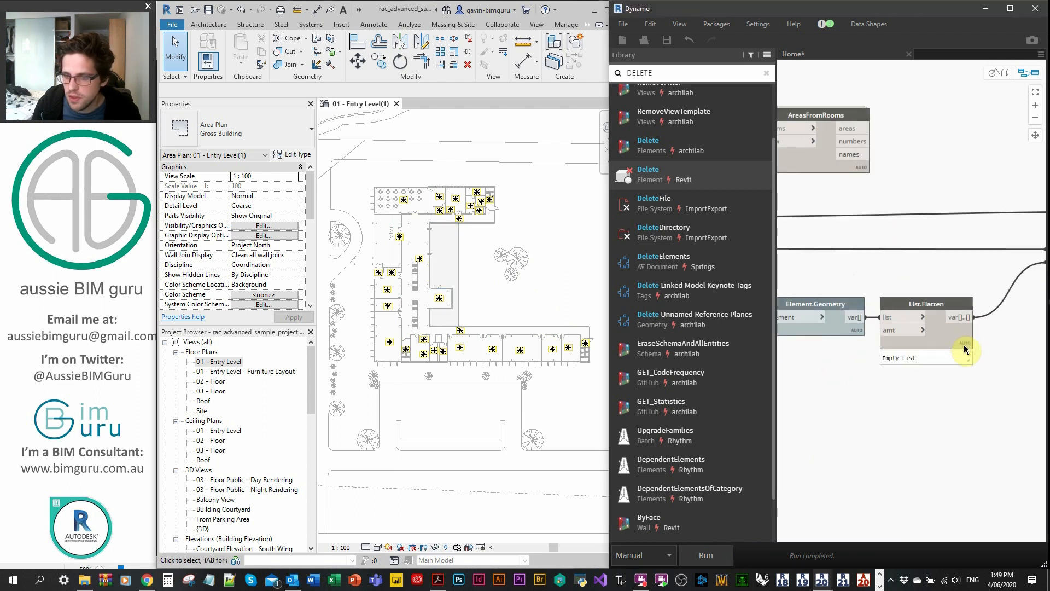
{"action": "left_click", "coordinate": [964, 355]}
{"action": "middle_click_drag", "start_coordinate": [851, 408], "coordinate": [1049, 396]}
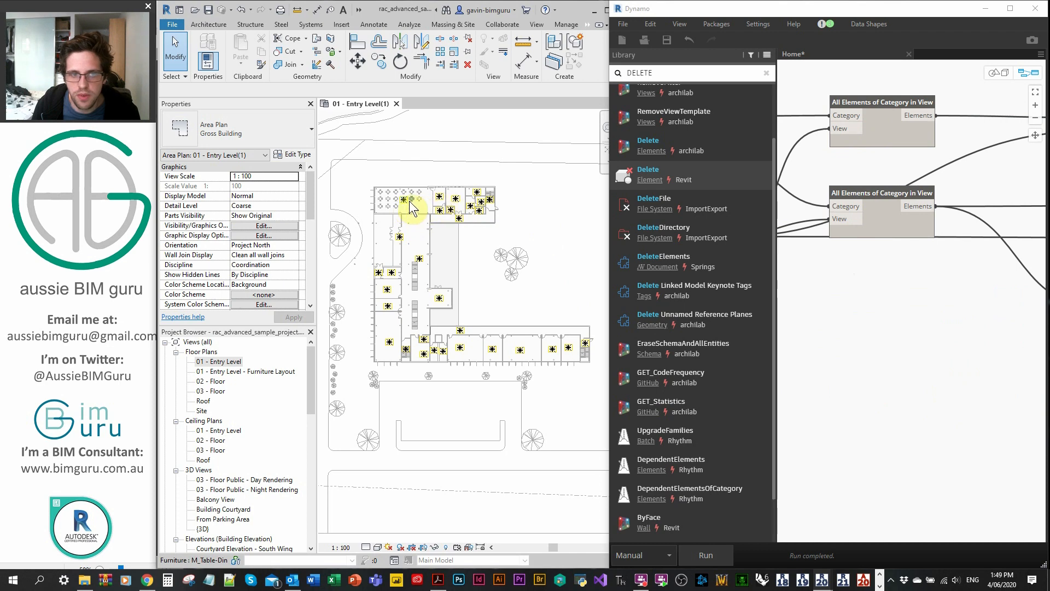
{"action": "left_click", "coordinate": [550, 219]}
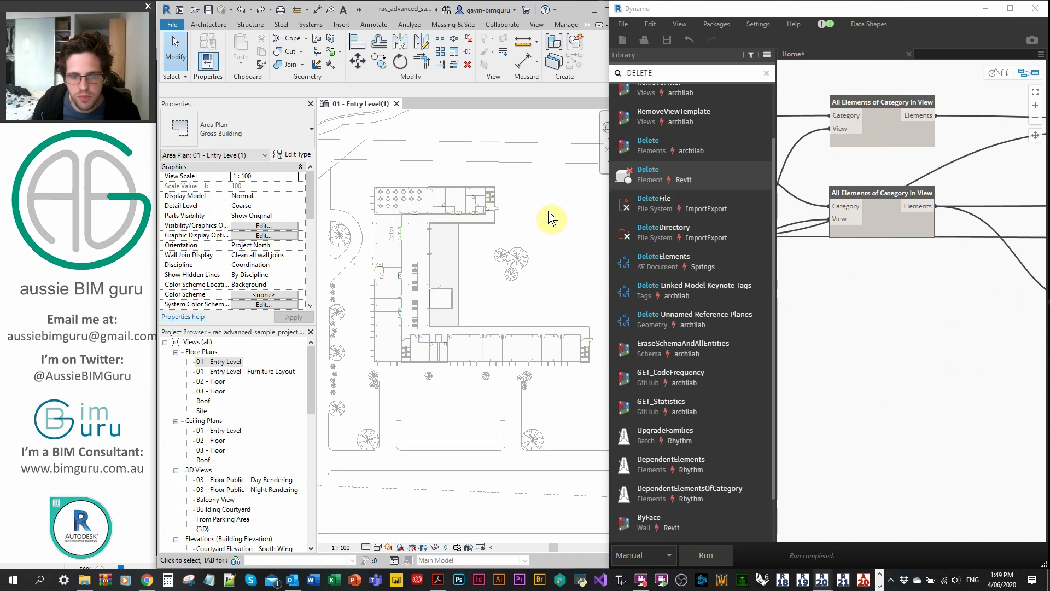
{"action": "key", "text": "v"}
{"action": "key", "text": "g"}
{"action": "key", "text": "Escape"}
Temporarily isolate the Lines and Rooms categories in the area plan using a lounge model line and the Lounge room.
{"action": "scroll", "coordinate": [435, 285], "scroll_direction": "up", "scroll_amount": 5}
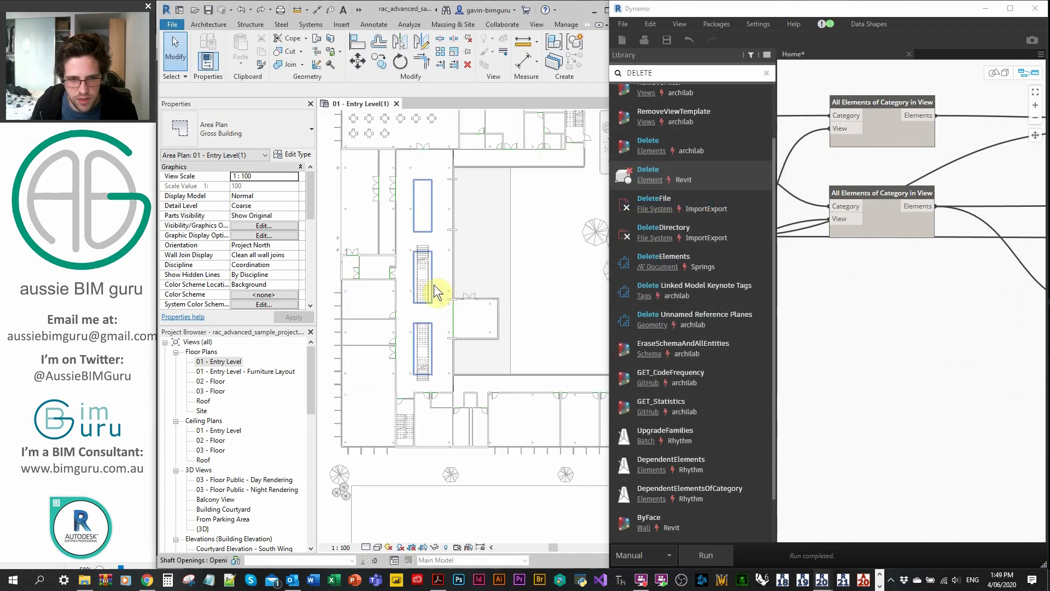
{"action": "scroll", "coordinate": [434, 284], "scroll_direction": "up", "scroll_amount": 3}
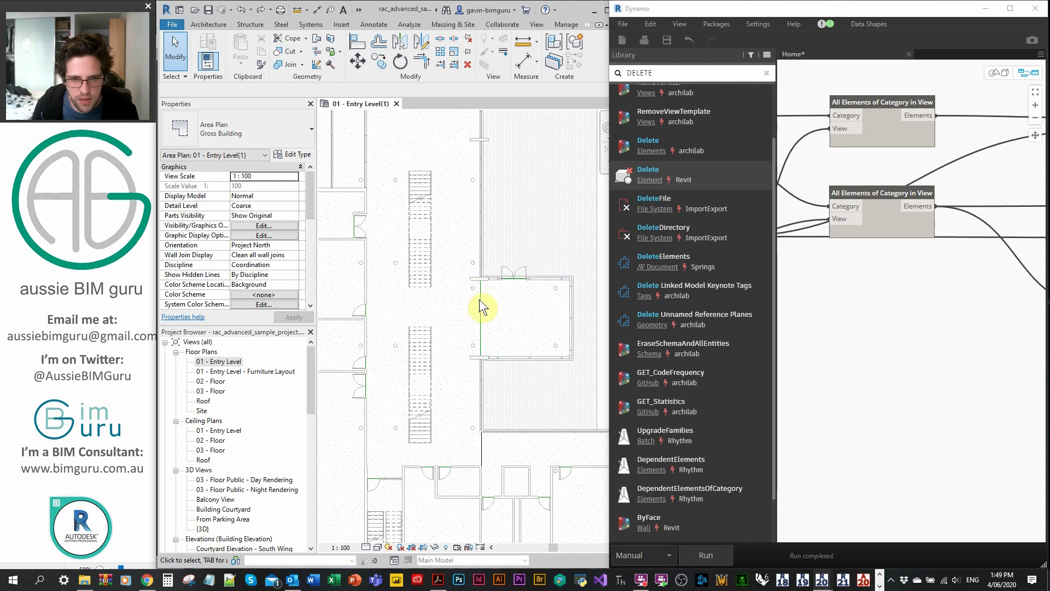
{"action": "key", "text": "Tab"}
{"action": "key", "text": "Tab"}
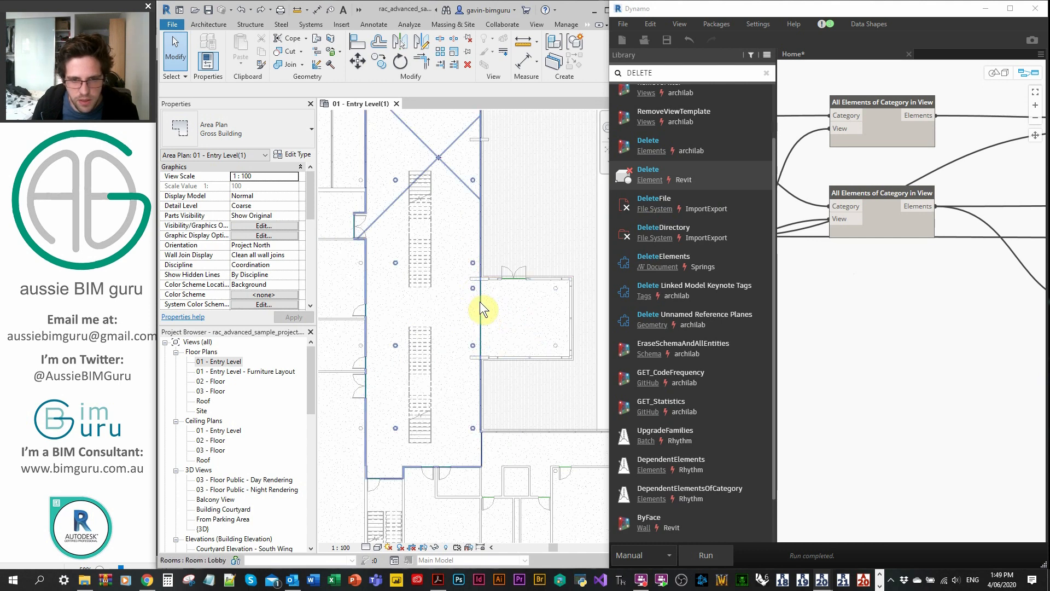
{"action": "scroll", "coordinate": [480, 301], "scroll_direction": "up", "scroll_amount": 3}
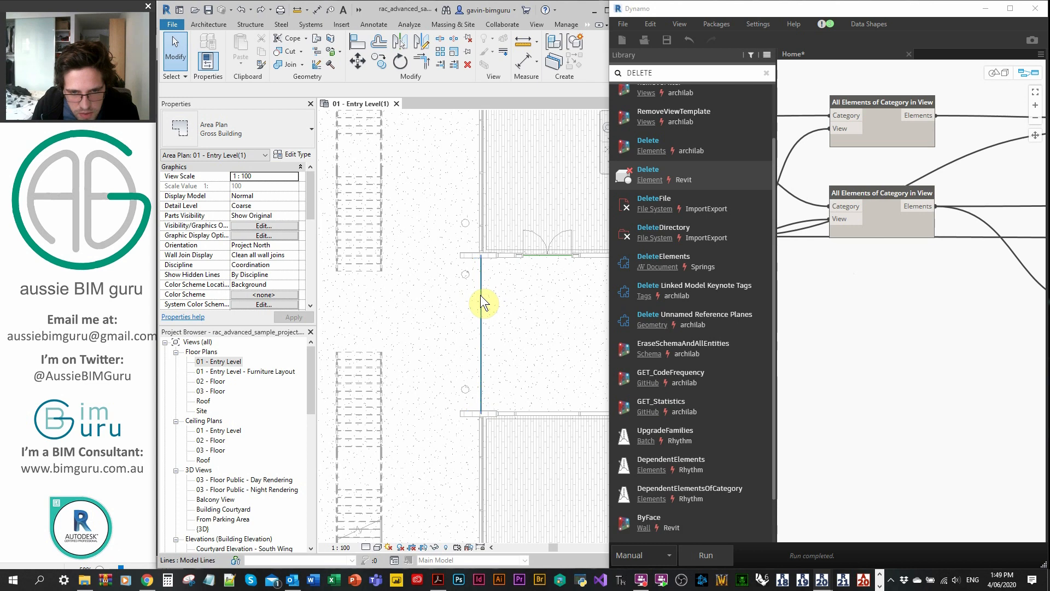
{"action": "left_click", "coordinate": [481, 294]}
{"action": "scroll", "coordinate": [555, 306], "scroll_direction": "down", "scroll_amount": 2}
{"action": "left_click", "coordinate": [553, 323], "text": "ctrl"}
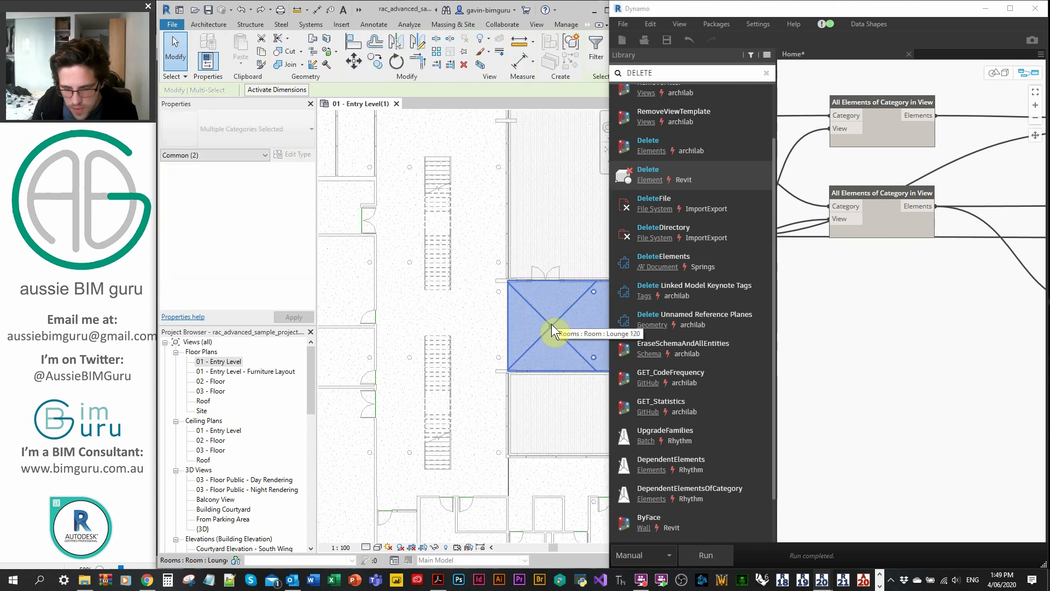
{"action": "key", "text": "i"}
{"action": "key", "text": "c"}
{"action": "scroll", "coordinate": [517, 303], "scroll_direction": "down", "scroll_amount": 2}
{"action": "scroll", "coordinate": [518, 303], "scroll_direction": "down", "scroll_amount": 1}
{"action": "key", "text": "Escape"}
{"action": "middle_click_drag", "start_coordinate": [572, 249], "coordinate": [515, 260]}
Check the Rooms and Lines inputs in Dynamo and move the Lines element collector node closer beneath the Rooms one.
{"action": "left_click", "coordinate": [867, 310]}
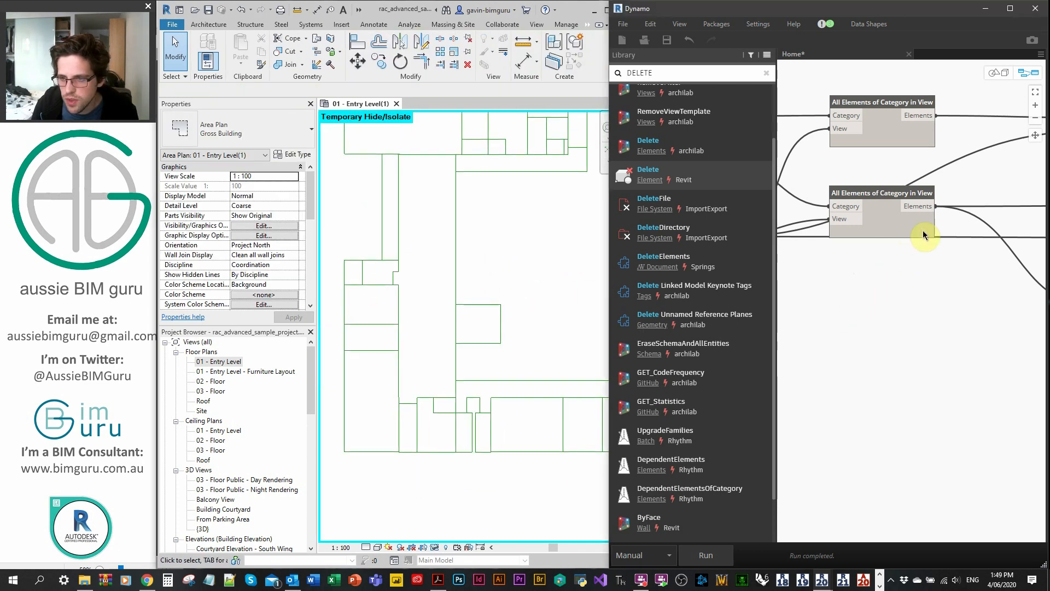
{"action": "scroll", "coordinate": [969, 285], "scroll_direction": "down", "scroll_amount": 3}
{"action": "scroll", "coordinate": [968, 286], "scroll_direction": "down", "scroll_amount": 2}
{"action": "middle_click_drag", "start_coordinate": [841, 246], "coordinate": [884, 245]}
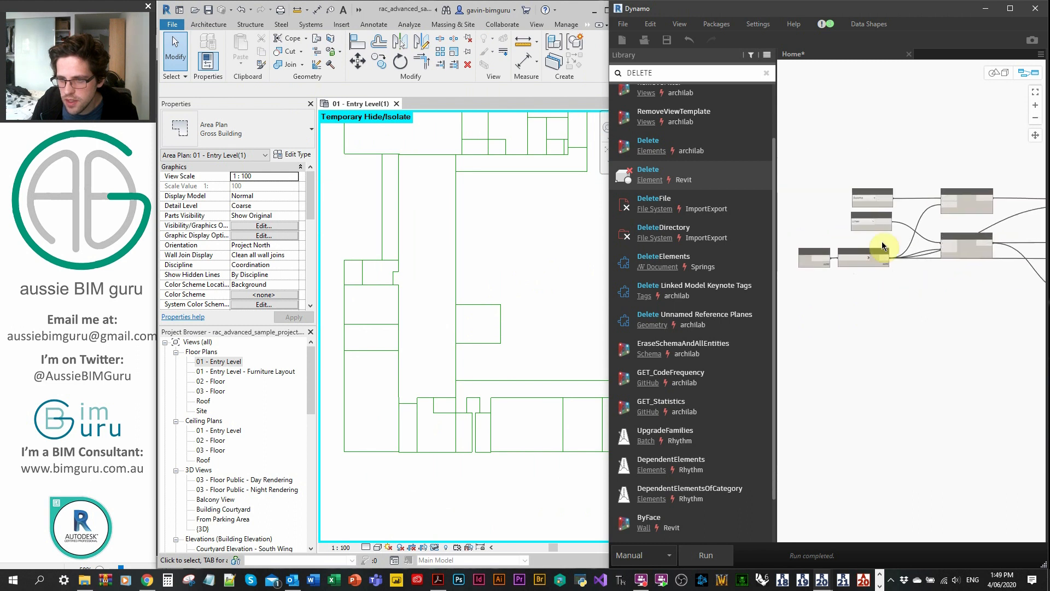
{"action": "scroll", "coordinate": [887, 232], "scroll_direction": "up", "scroll_amount": 5}
{"action": "mouse_move", "coordinate": [888, 227]}
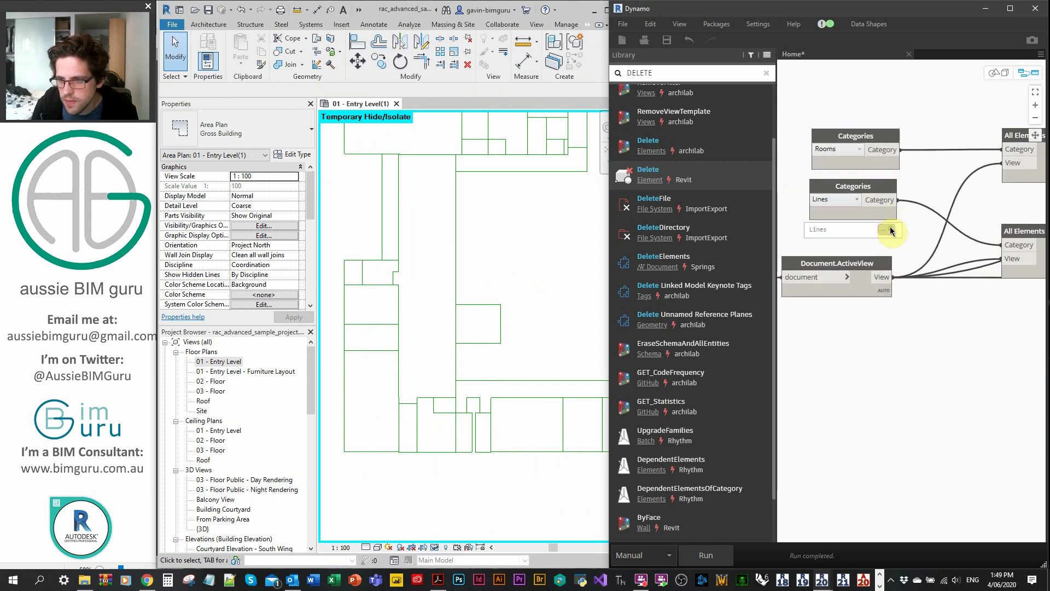
{"action": "middle_click_drag", "start_coordinate": [994, 239], "coordinate": [893, 244]}
{"action": "left_click_drag", "start_coordinate": [930, 241], "coordinate": [932, 216]}
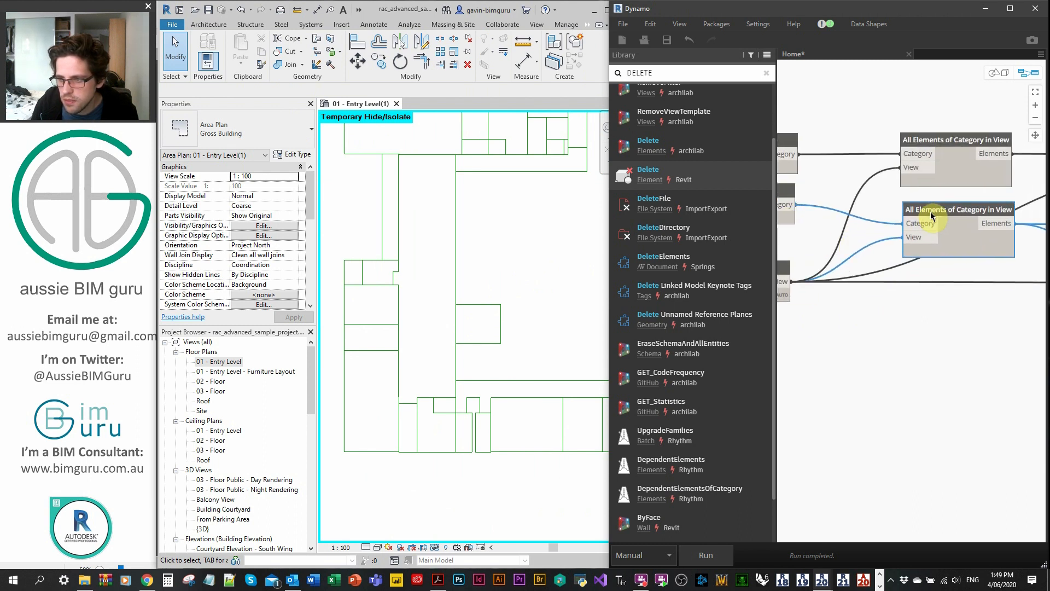
{"action": "scroll", "coordinate": [876, 258], "scroll_direction": "down", "scroll_amount": 3}
{"action": "left_click", "coordinate": [864, 138]}
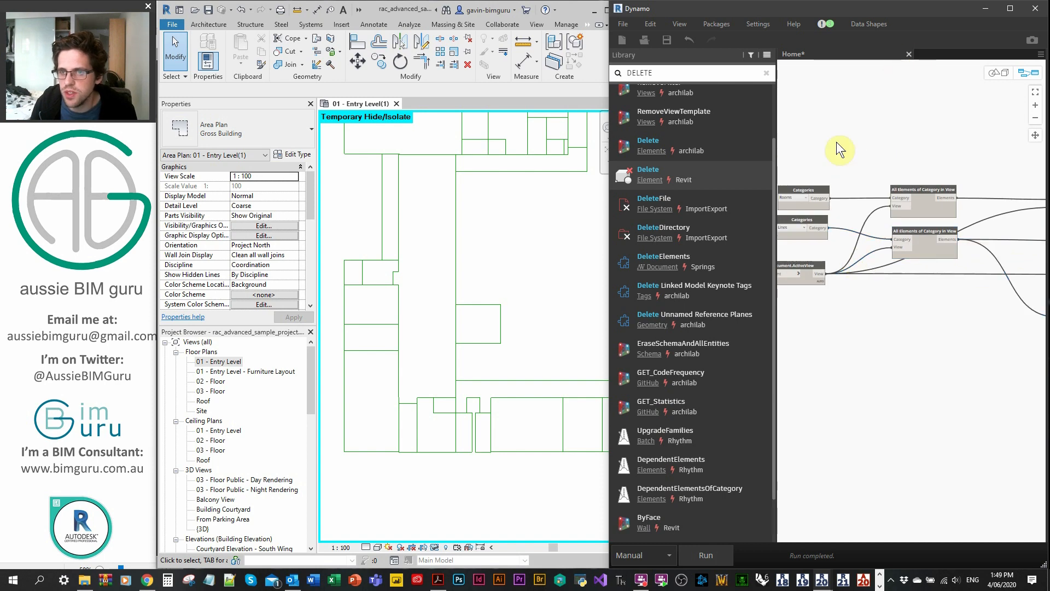
Save the Dynamo graph under the file name REBOOT.
{"action": "key", "text": "ctrl+s"}
{"action": "left_click", "coordinate": [692, 289]}
{"action": "left_click", "coordinate": [794, 385]}
{"action": "type", "text": "REBOOT"}
{"action": "key", "text": "Return"}
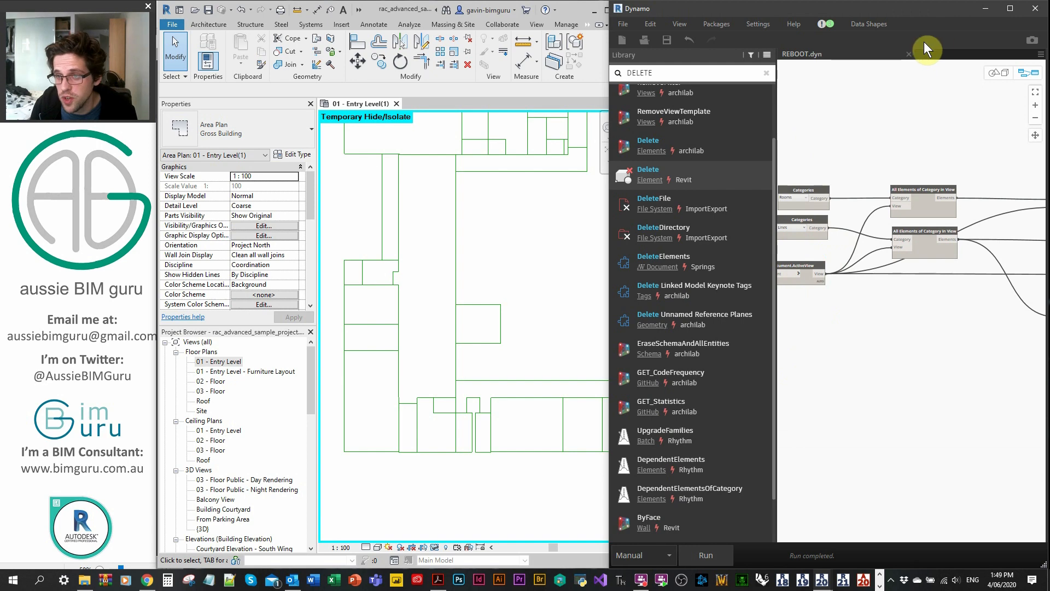
Close the REBOOT graph and reopen it from the recent files.
{"action": "left_click", "coordinate": [909, 55]}
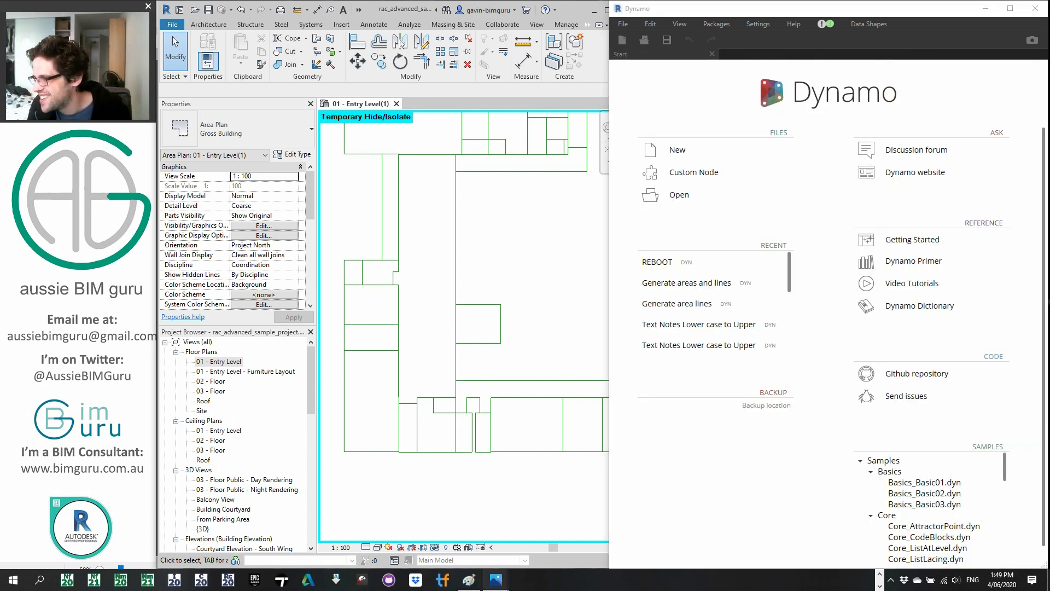
{"action": "left_click", "coordinate": [678, 262]}
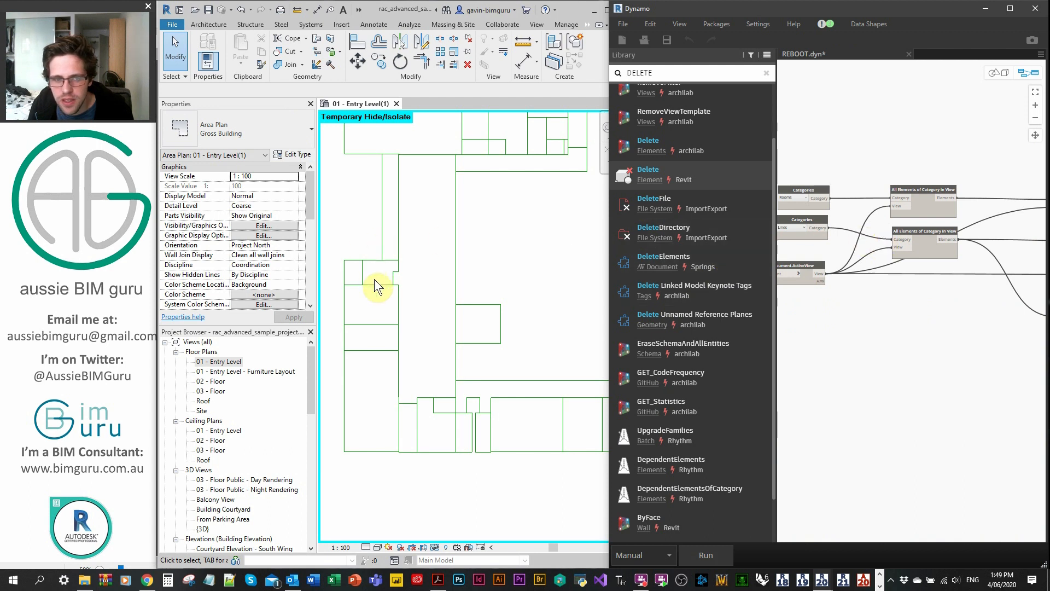
{"action": "left_click", "coordinate": [369, 304]}
Freeze the AreasFromRooms and Element.Geometry nodes and check the output of the Lines element collector.
{"action": "middle_click_drag", "start_coordinate": [983, 324], "coordinate": [871, 267]}
{"action": "scroll", "coordinate": [880, 308], "scroll_direction": "down", "scroll_amount": 4}
{"action": "scroll", "coordinate": [935, 264], "scroll_direction": "up", "scroll_amount": 5}
{"action": "middle_click_drag", "start_coordinate": [990, 264], "coordinate": [962, 255]}
{"action": "middle_click_drag", "start_coordinate": [814, 219], "coordinate": [940, 215]}
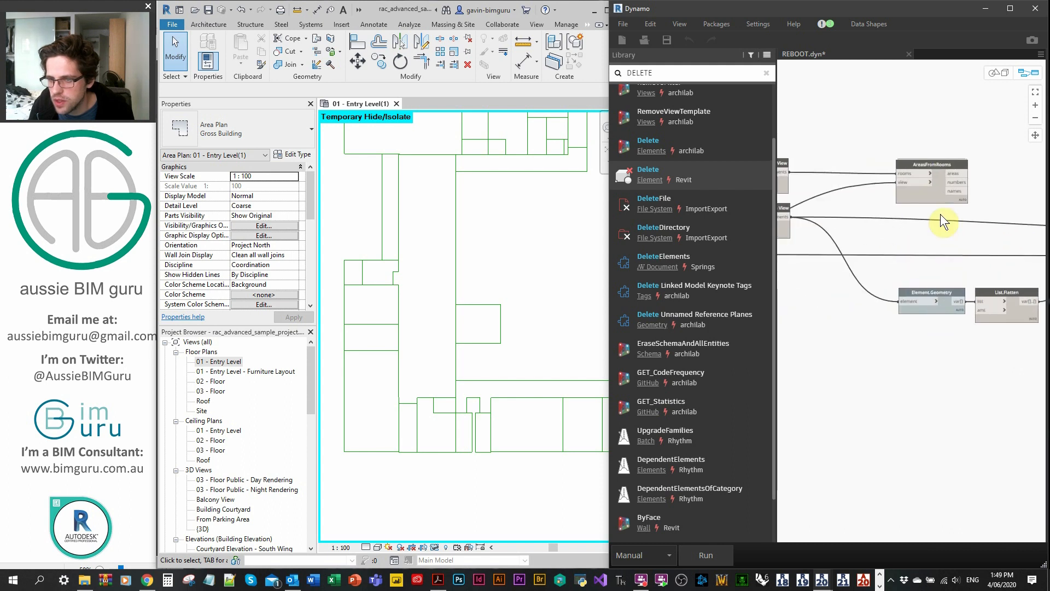
{"action": "right_click", "coordinate": [945, 160]}
{"action": "left_click", "coordinate": [921, 227]}
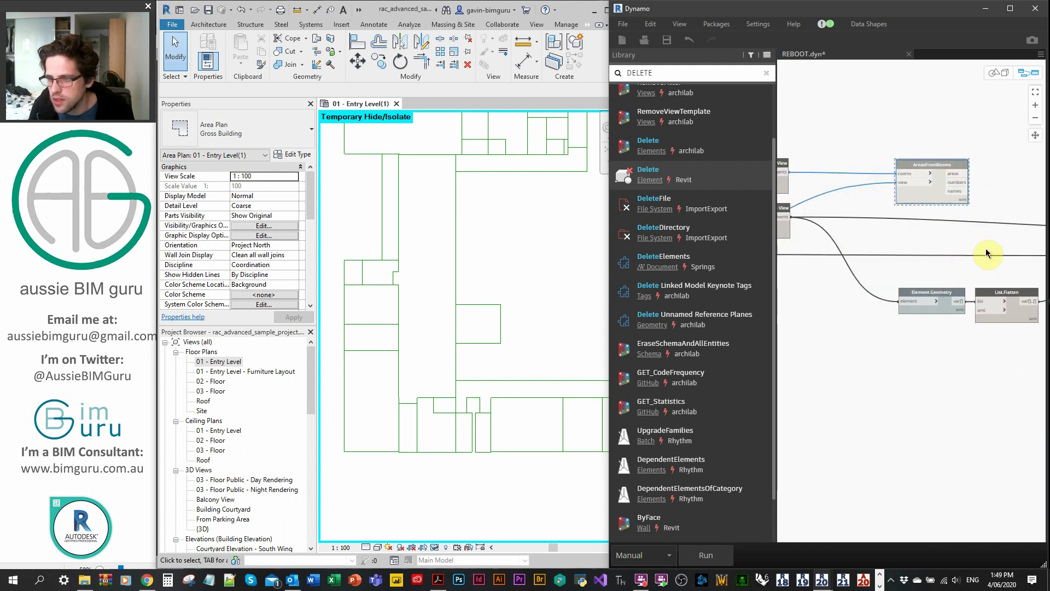
{"action": "middle_click_drag", "start_coordinate": [981, 276], "coordinate": [893, 271]}
{"action": "left_click_drag", "start_coordinate": [894, 274], "coordinate": [859, 307]}
{"action": "right_click", "coordinate": [862, 303]}
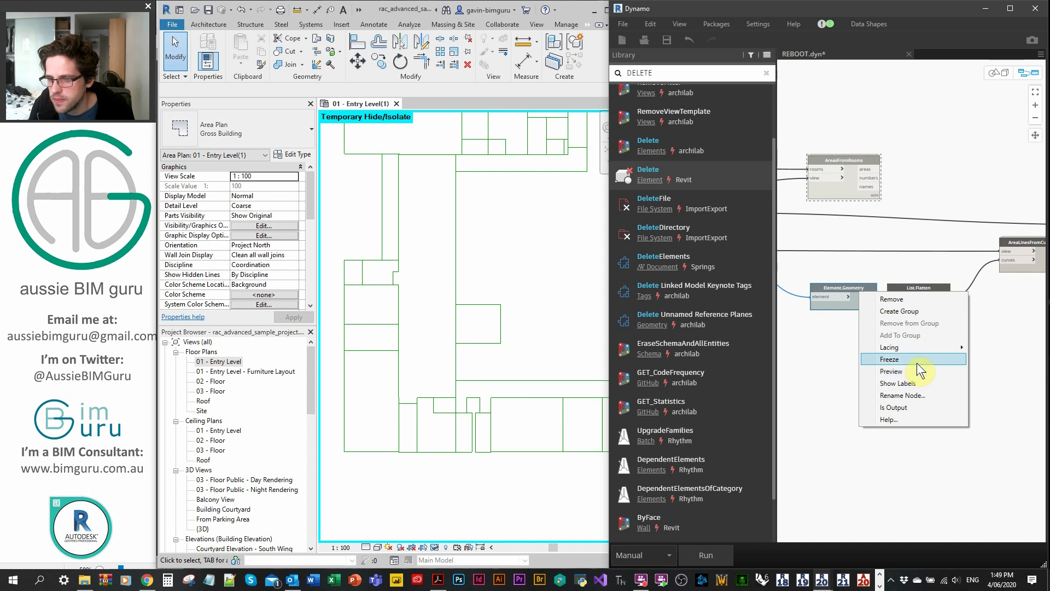
{"action": "left_click", "coordinate": [867, 365]}
{"action": "middle_click_drag", "start_coordinate": [819, 386], "coordinate": [1038, 377]}
{"action": "scroll", "coordinate": [918, 221], "scroll_direction": "up", "scroll_amount": 2}
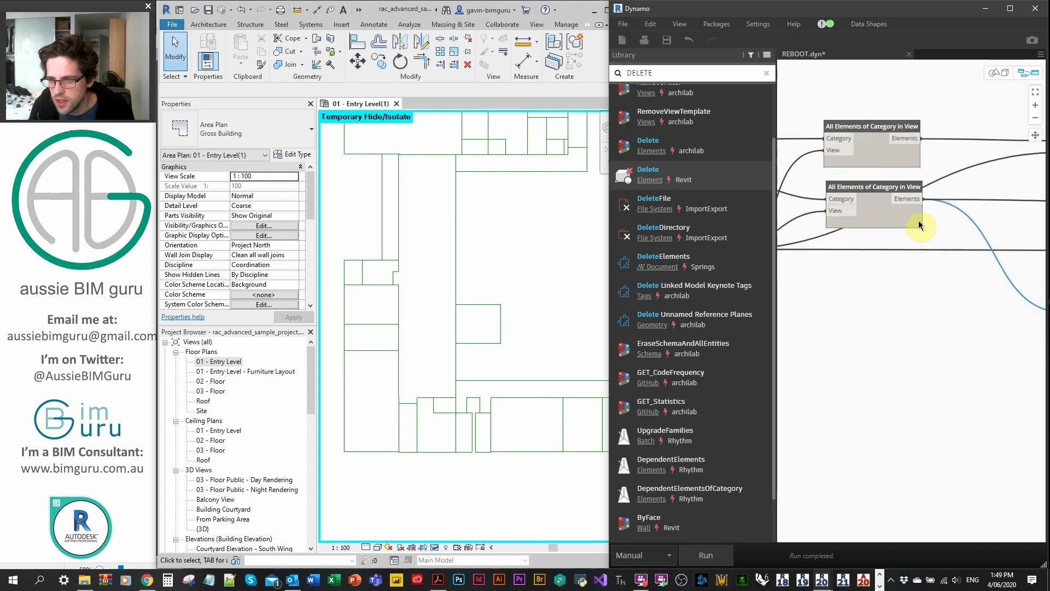
{"action": "mouse_move", "coordinate": [916, 236]}
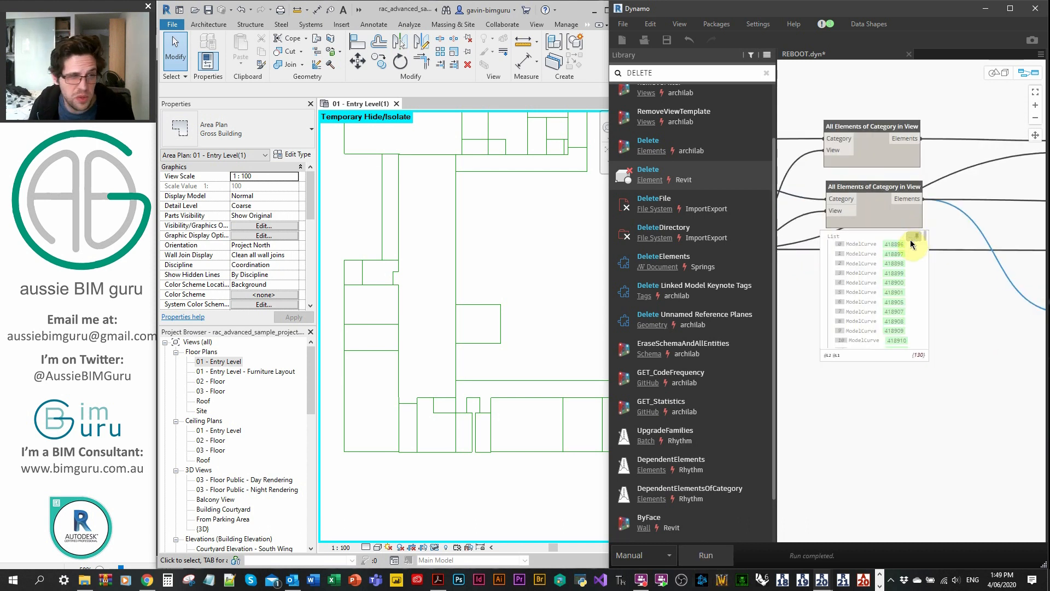
{"action": "scroll", "coordinate": [972, 299], "scroll_direction": "down", "scroll_amount": 2}
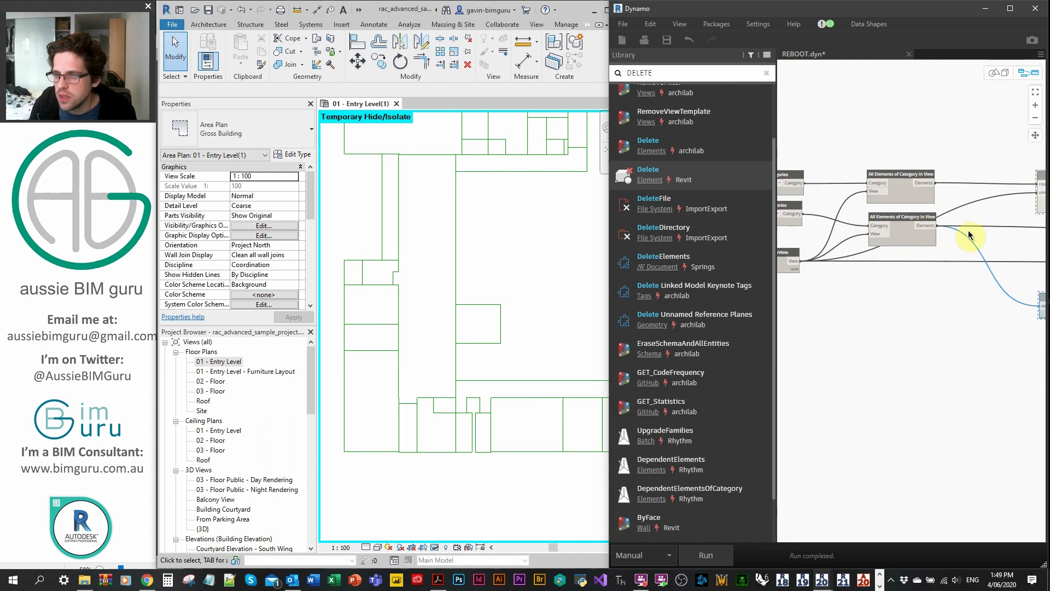
Unfreeze the AreasFromRooms and Element.Geometry nodes.
{"action": "middle_click_drag", "start_coordinate": [1033, 192], "coordinate": [886, 185]}
{"action": "right_click", "coordinate": [916, 172]}
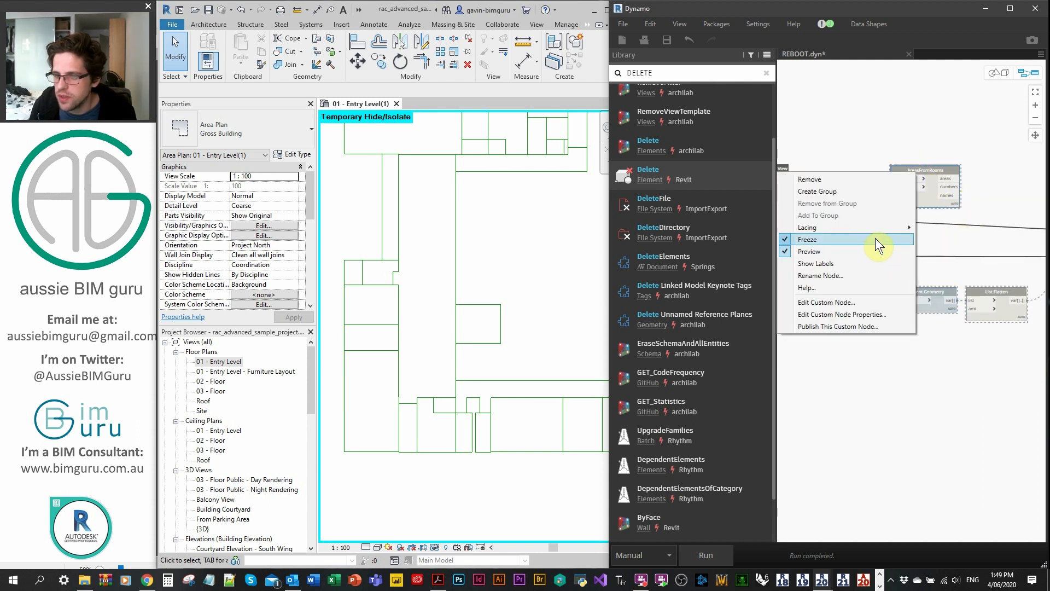
{"action": "left_click", "coordinate": [876, 238]}
{"action": "right_click", "coordinate": [930, 293]}
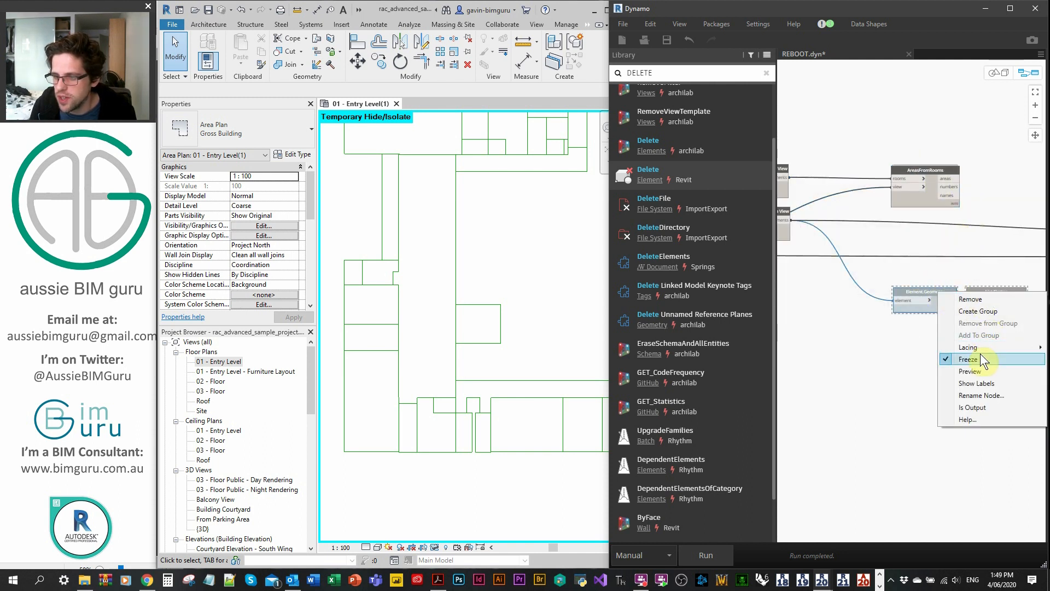
{"action": "left_click", "coordinate": [941, 353]}
{"action": "left_click", "coordinate": [924, 339]}
Run the REBOOT graph on the area plan.
{"action": "middle_click_drag", "start_coordinate": [896, 345], "coordinate": [919, 343]}
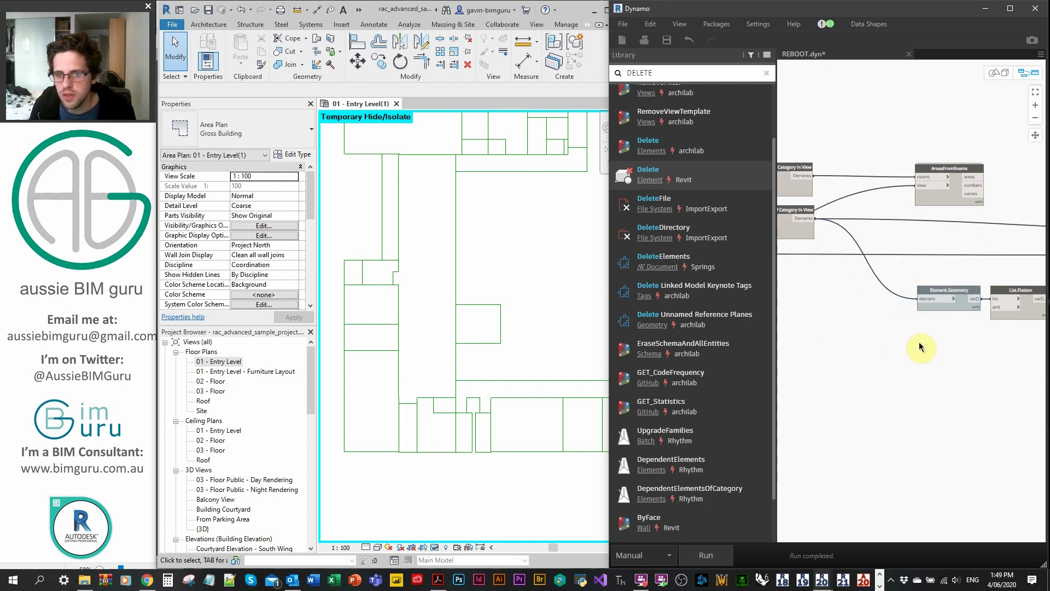
{"action": "left_click", "coordinate": [448, 540]}
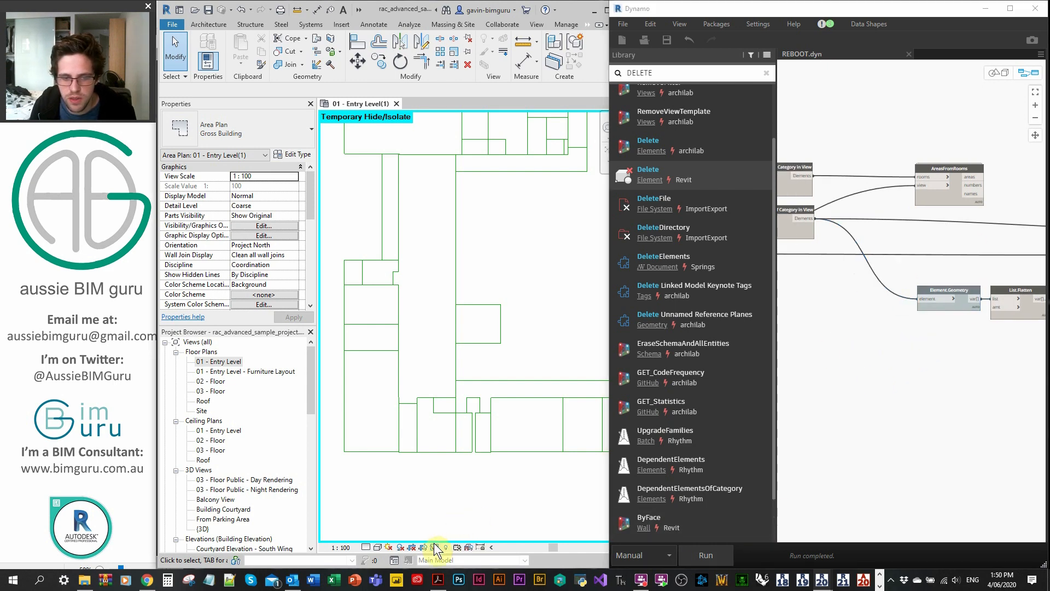
{"action": "left_click", "coordinate": [703, 551]}
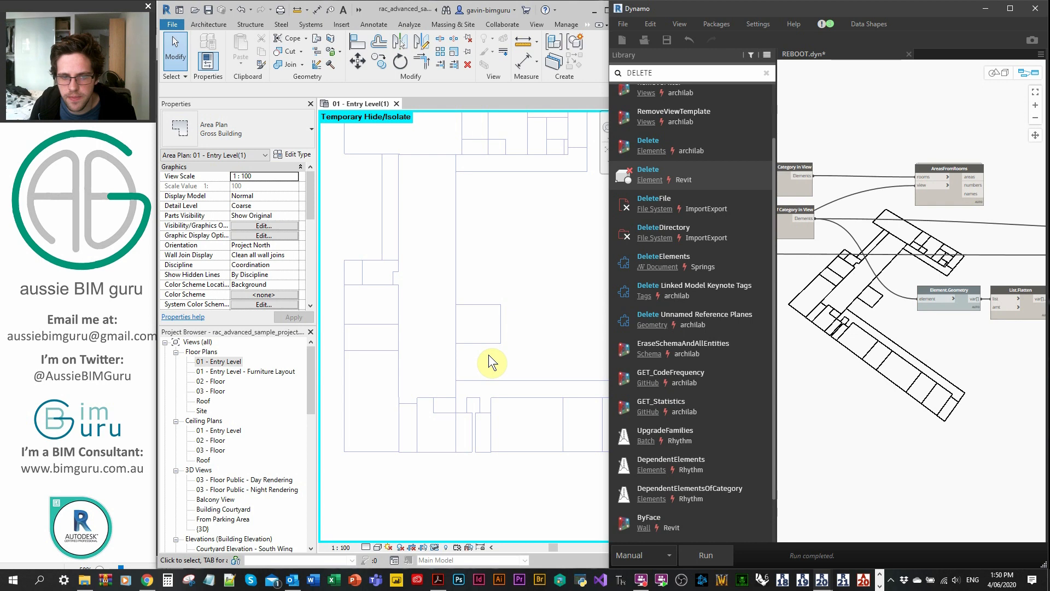
Inspect the properties of the Lobby and Lounge rooms in the isolated plan.
{"action": "left_click", "coordinate": [454, 274]}
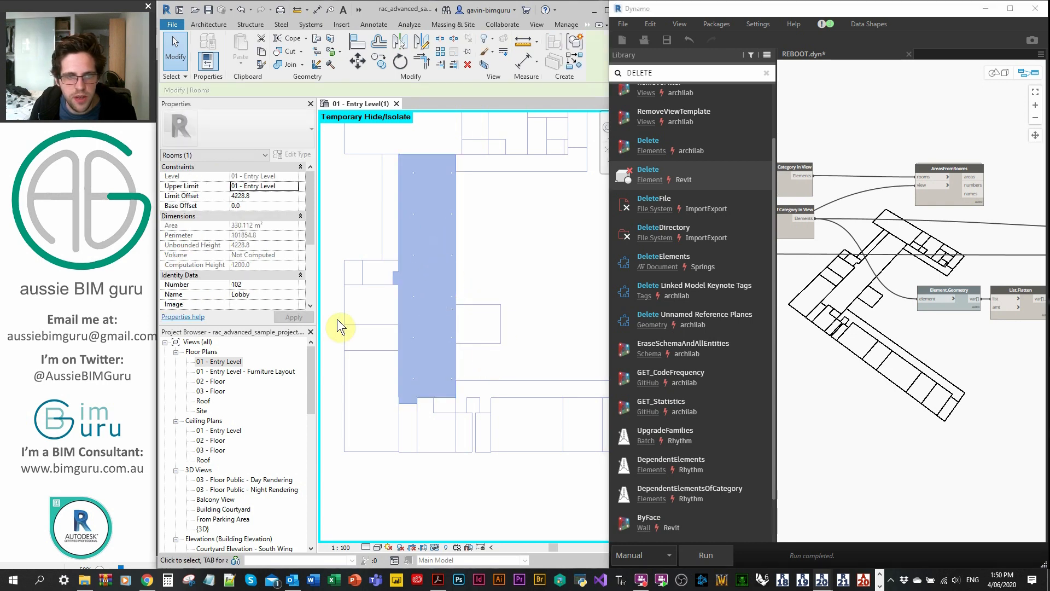
{"action": "left_click_drag", "start_coordinate": [311, 220], "coordinate": [304, 246]}
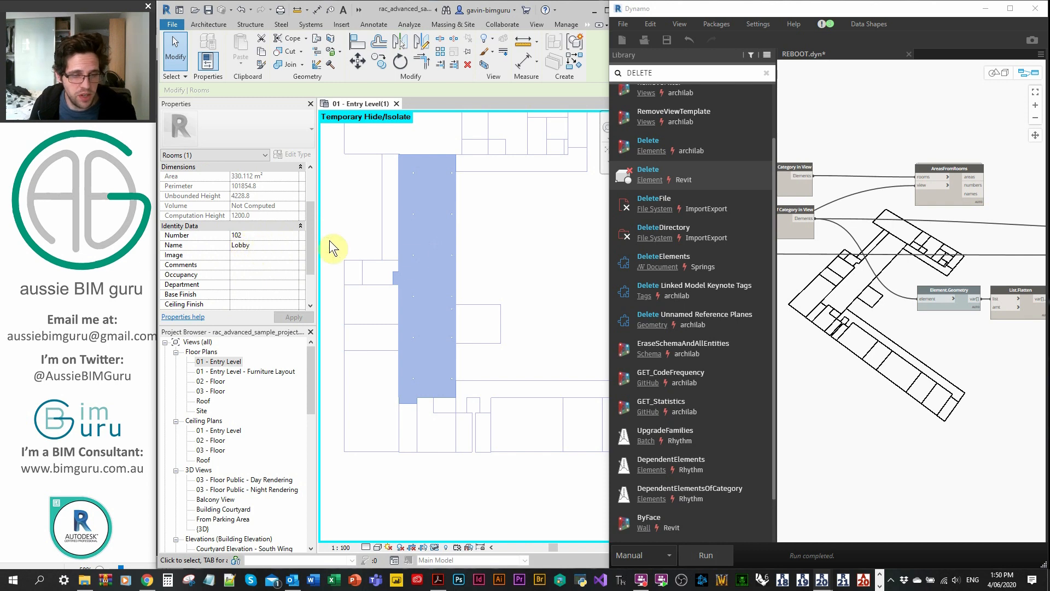
{"action": "left_click", "coordinate": [472, 278]}
{"action": "left_click", "coordinate": [481, 312]}
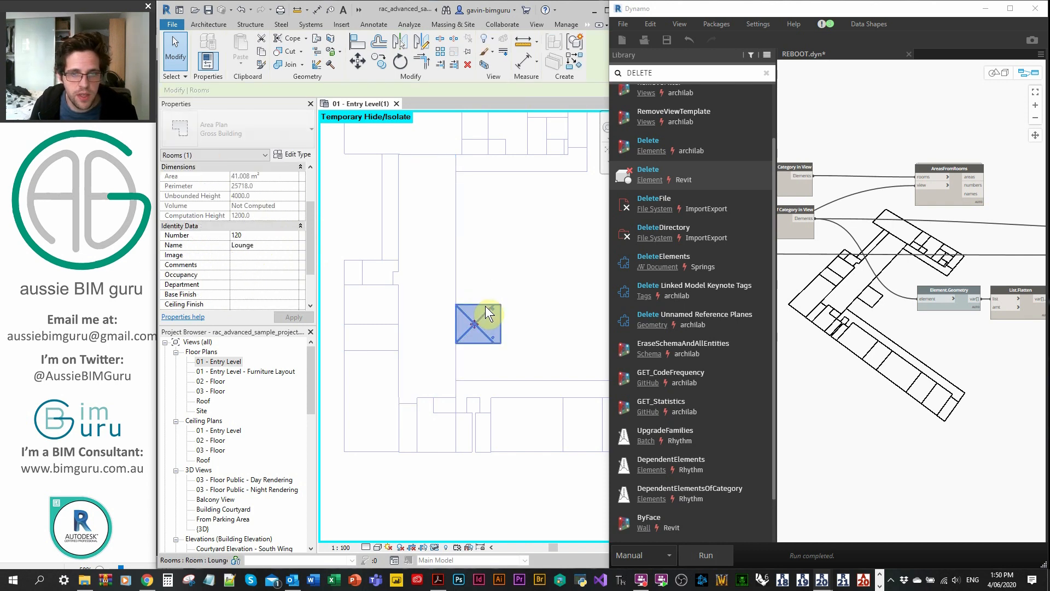
Reset the temporary isolation and isolate the area boundary and area categories in the area plan.
{"action": "left_click", "coordinate": [436, 549]}
{"action": "left_click", "coordinate": [440, 539]}
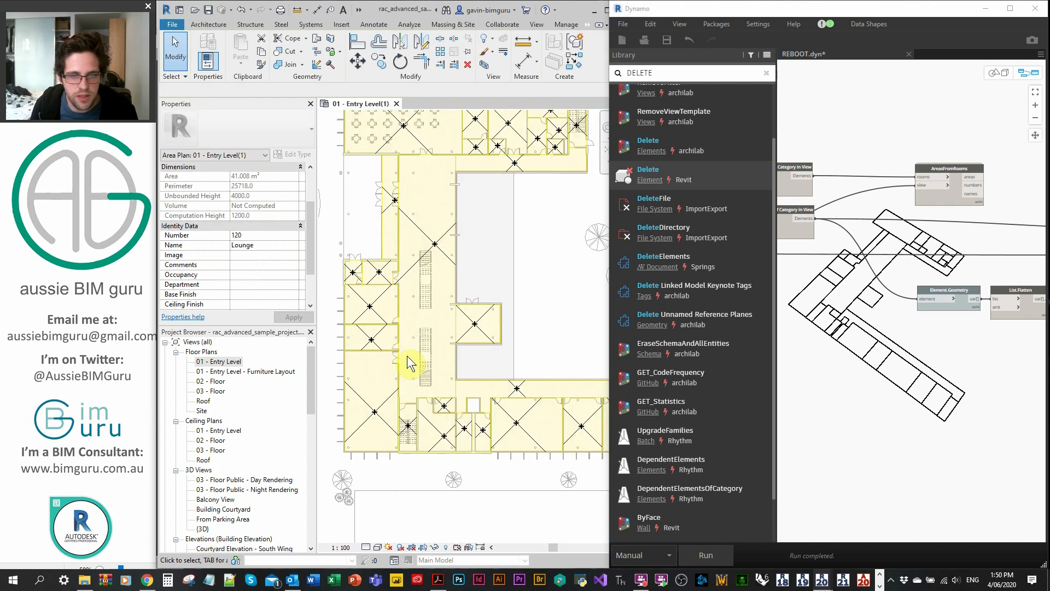
{"action": "scroll", "coordinate": [390, 255], "scroll_direction": "up", "scroll_amount": 3}
{"action": "scroll", "coordinate": [391, 255], "scroll_direction": "up", "scroll_amount": 3}
{"action": "left_click", "coordinate": [412, 272]}
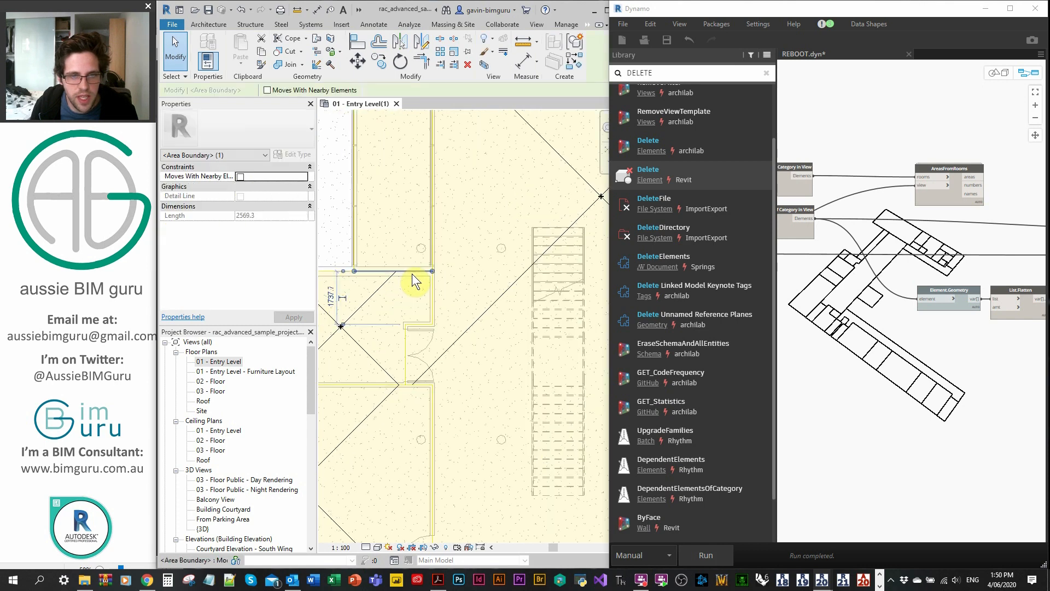
{"action": "left_click", "coordinate": [372, 295], "text": "ctrl"}
{"action": "key", "text": "i"}
{"action": "key", "text": "c"}
{"action": "scroll", "coordinate": [465, 293], "scroll_direction": "down", "scroll_amount": 6}
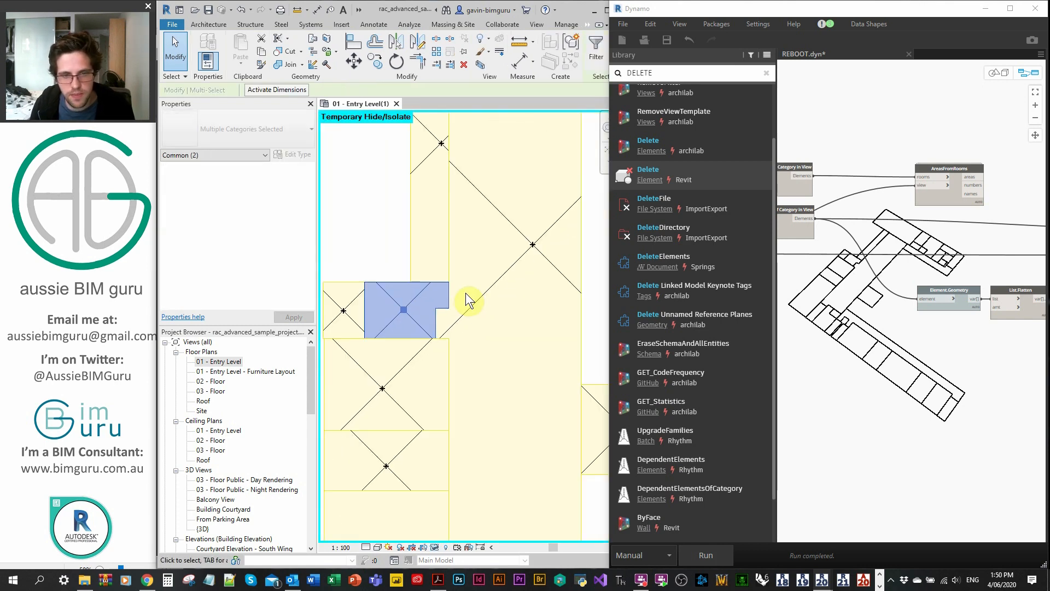
Select all isolated areas and area boundaries across the whole floor plan.
{"action": "left_click", "coordinate": [486, 303]}
{"action": "scroll", "coordinate": [486, 303], "scroll_direction": "down", "scroll_amount": 3}
{"action": "middle_click_drag", "start_coordinate": [492, 316], "coordinate": [427, 316]}
{"action": "left_click_drag", "start_coordinate": [542, 372], "coordinate": [358, 221]}
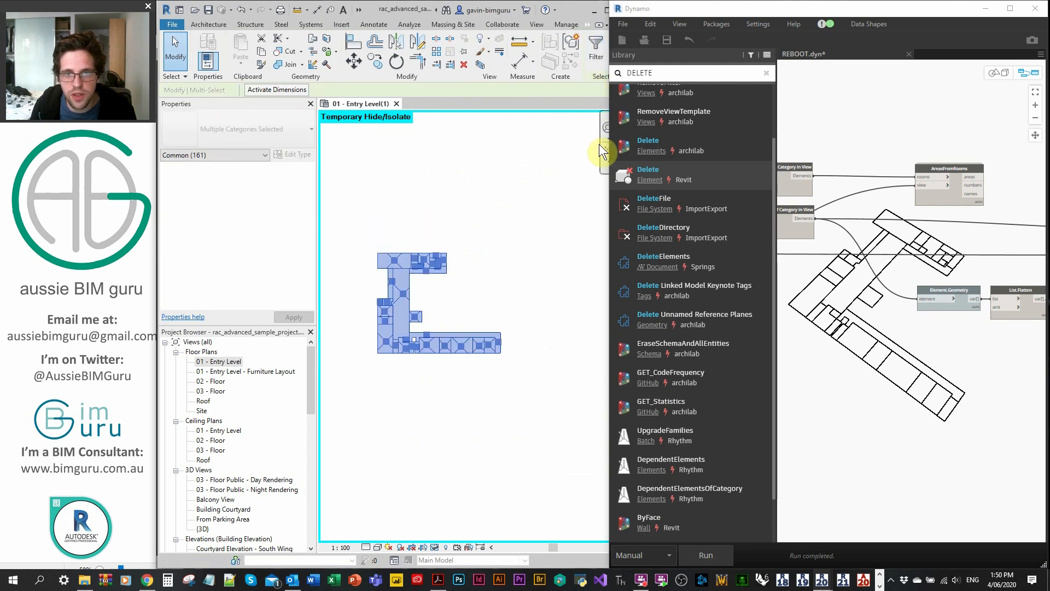
Move the Dynamo window down clear of Revit, review the project warnings including the individual joined-but-not-intersecting entries, and close the list.
{"action": "left_click_drag", "start_coordinate": [771, 11], "coordinate": [773, 96]}
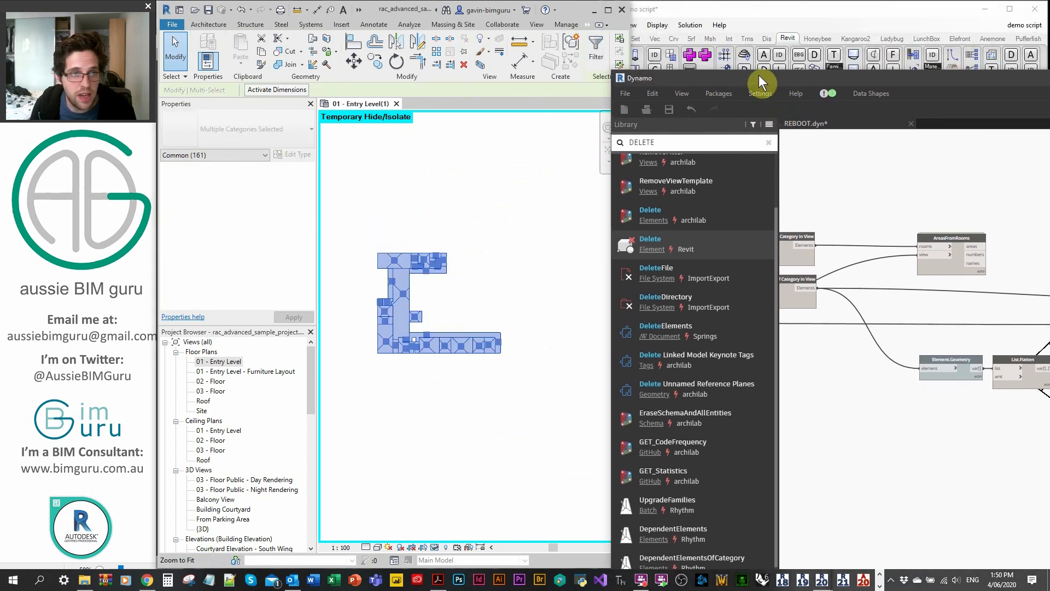
{"action": "left_click", "coordinate": [567, 24]}
{"action": "left_click", "coordinate": [454, 55]}
{"action": "left_click", "coordinate": [400, 68]}
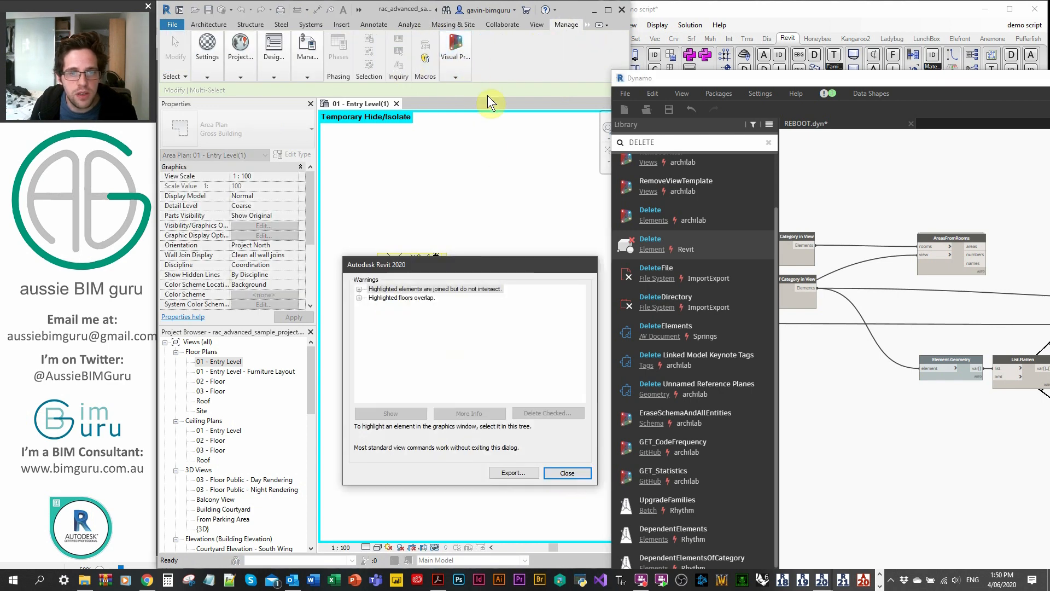
{"action": "left_click", "coordinate": [463, 290]}
{"action": "left_click", "coordinate": [359, 289]}
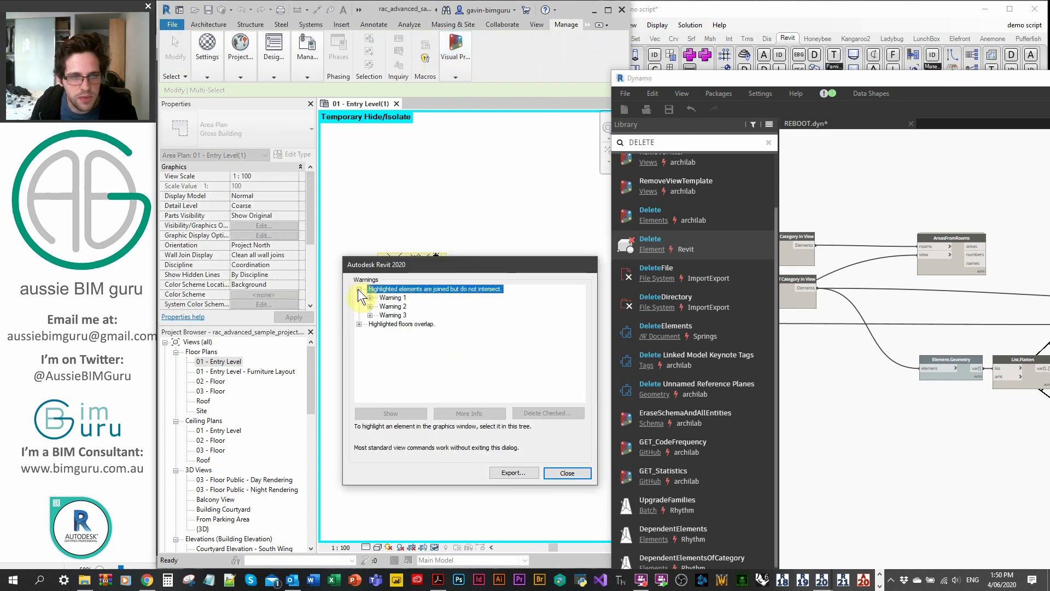
{"action": "left_click", "coordinate": [370, 297]}
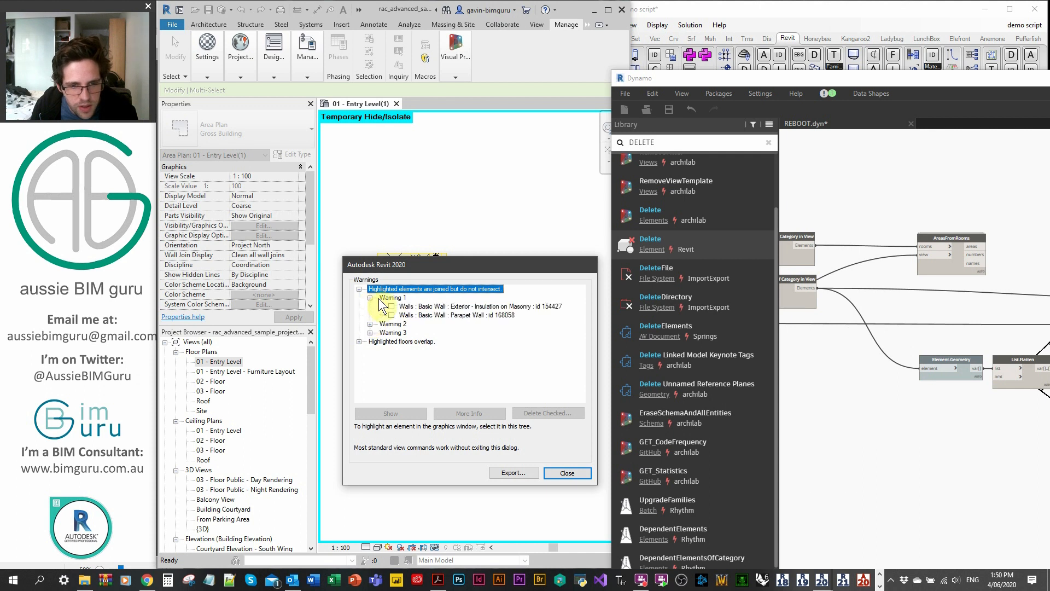
{"action": "left_click", "coordinate": [461, 314]}
{"action": "left_click", "coordinate": [370, 324]}
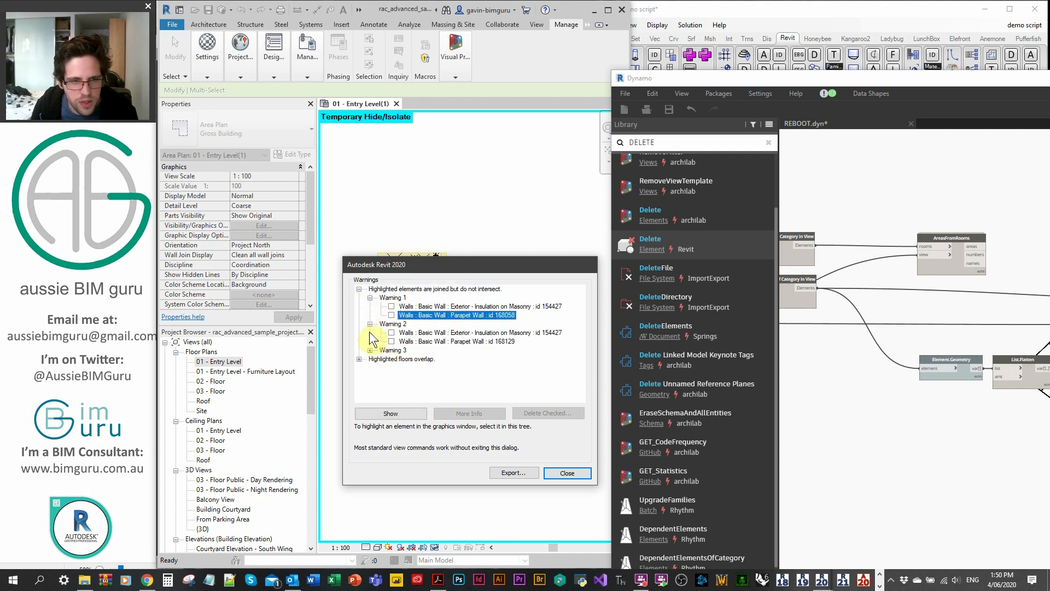
{"action": "left_click", "coordinate": [386, 359]}
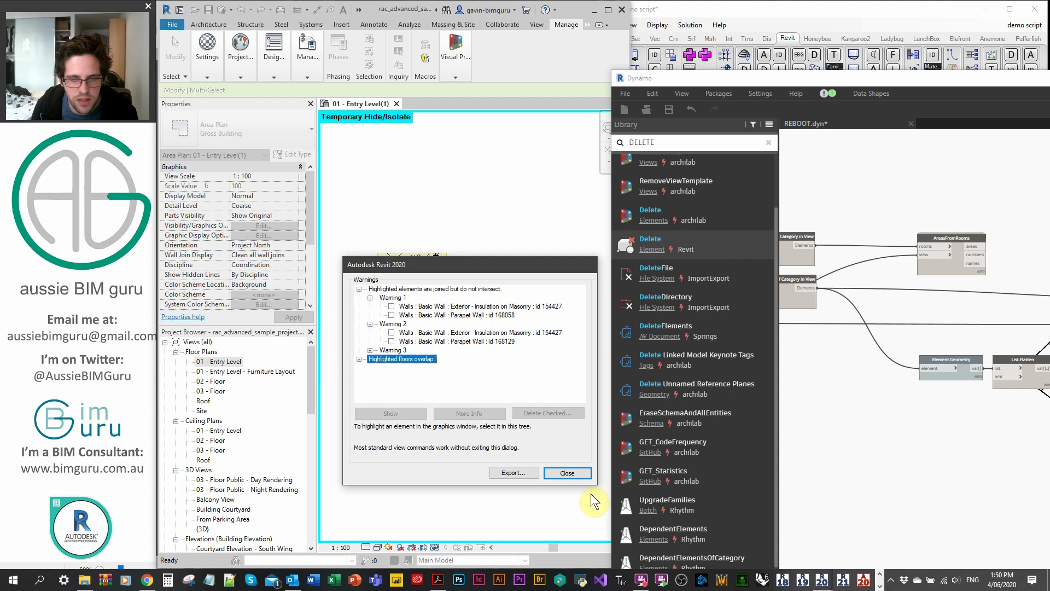
{"action": "left_click", "coordinate": [574, 476]}
Reselect all isolated areas and area boundaries, recheck the warnings, and clear the selection to inspect the areas up close.
{"action": "left_click_drag", "start_coordinate": [569, 407], "coordinate": [361, 192]}
{"action": "left_click", "coordinate": [566, 24]}
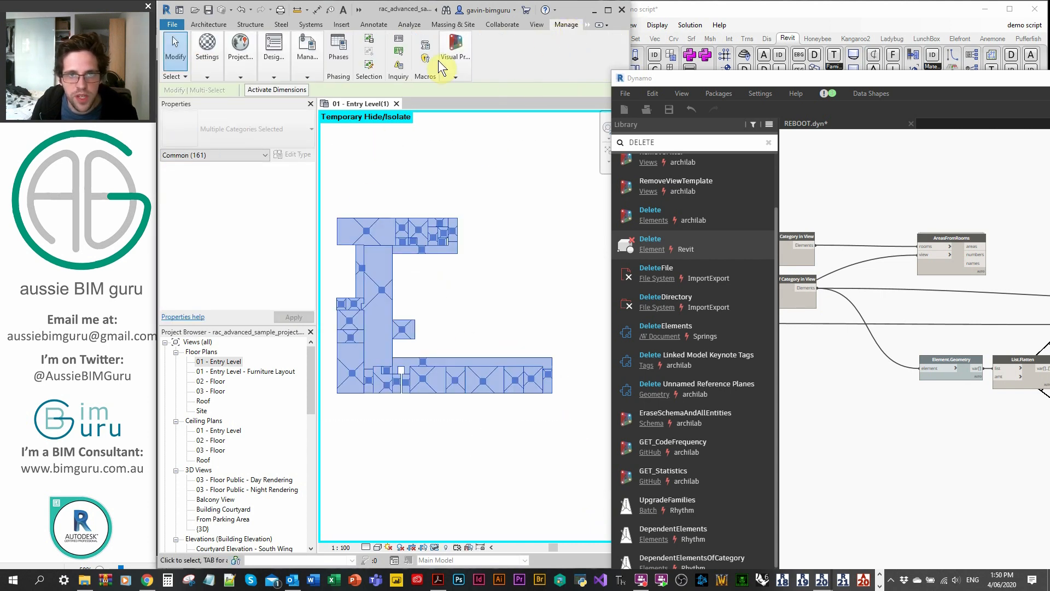
{"action": "left_click", "coordinate": [400, 69]}
{"action": "key", "text": "Escape"}
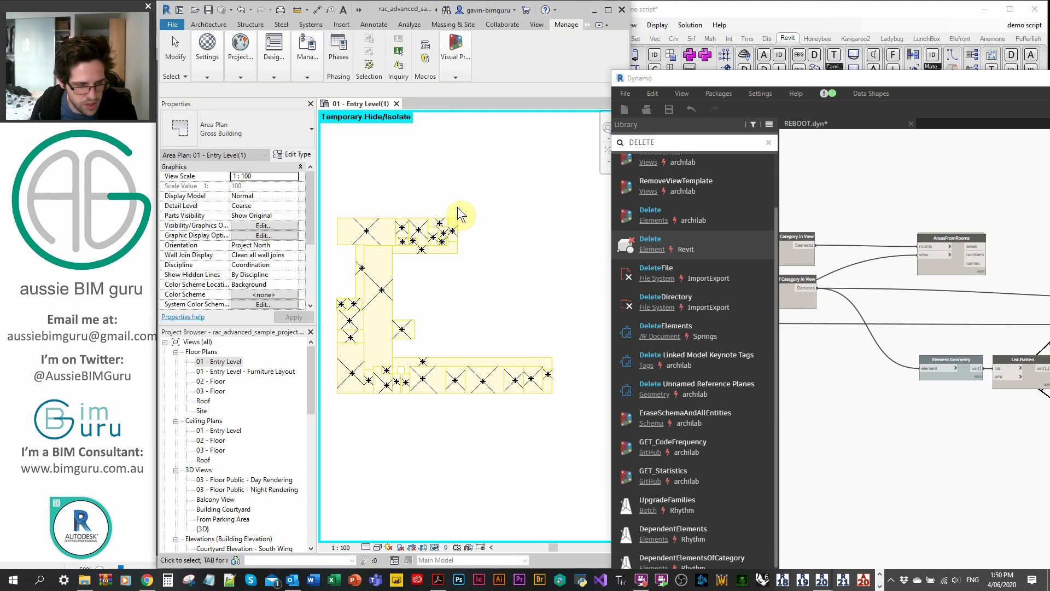
{"action": "scroll", "coordinate": [421, 272], "scroll_direction": "up", "scroll_amount": 5}
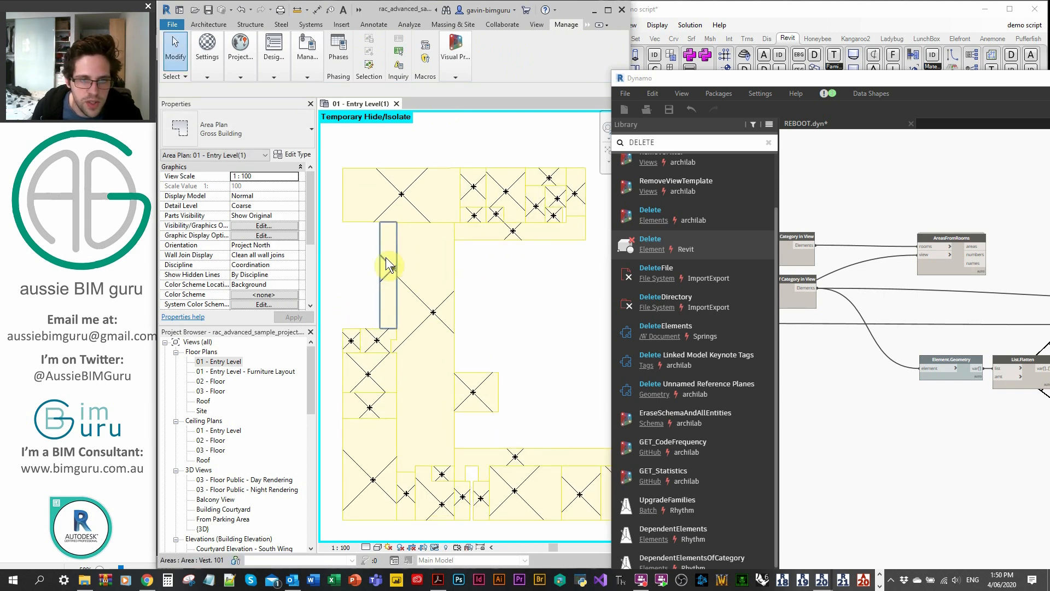